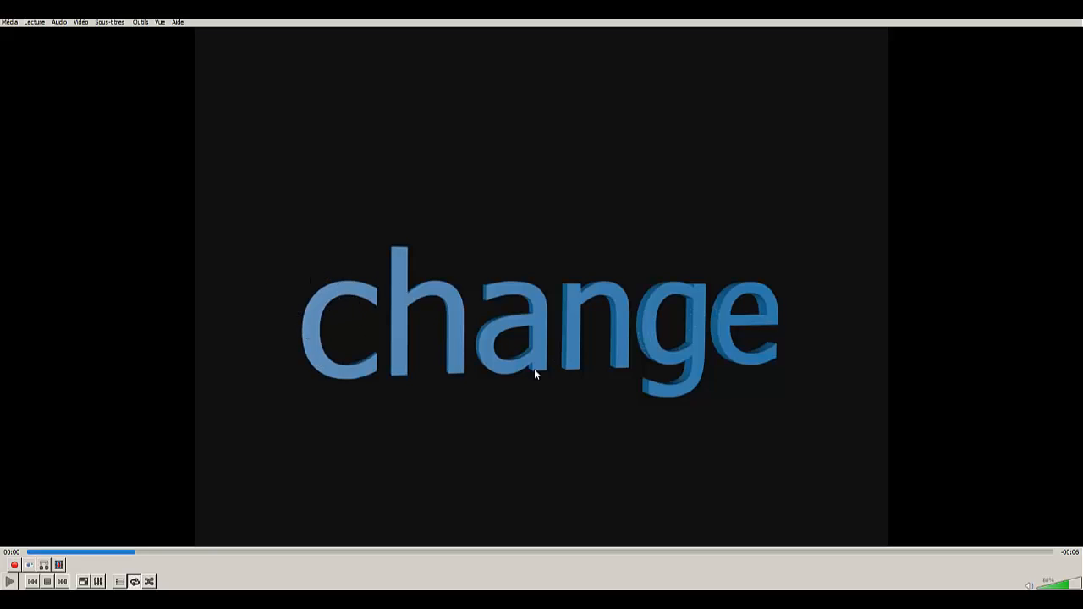
Step: Play the preview video of the finished 3D text animation
{"action": "left_click", "coordinate": [10, 581]}
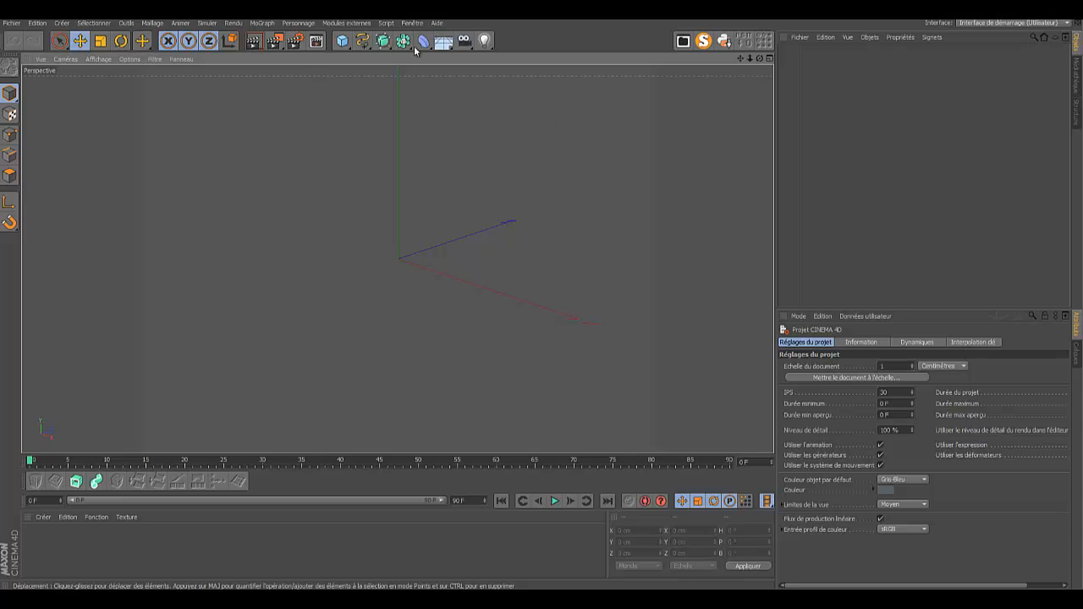
Step: Add a Mo Texte object reading "Tuto" and set its text alignment to Centré
{"action": "left_click", "coordinate": [262, 23]}
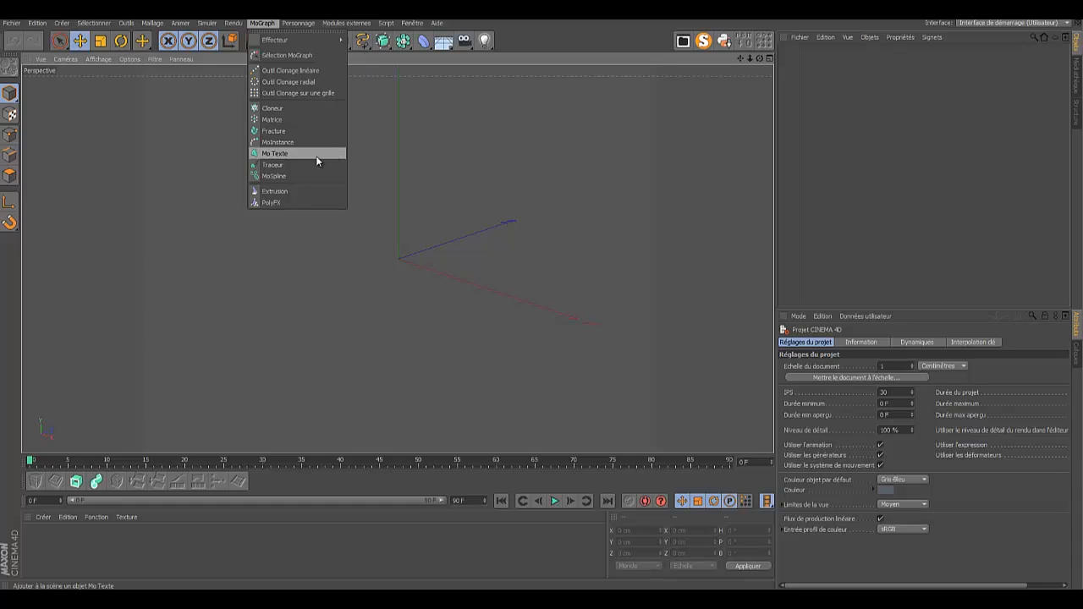
{"action": "left_click", "coordinate": [275, 154]}
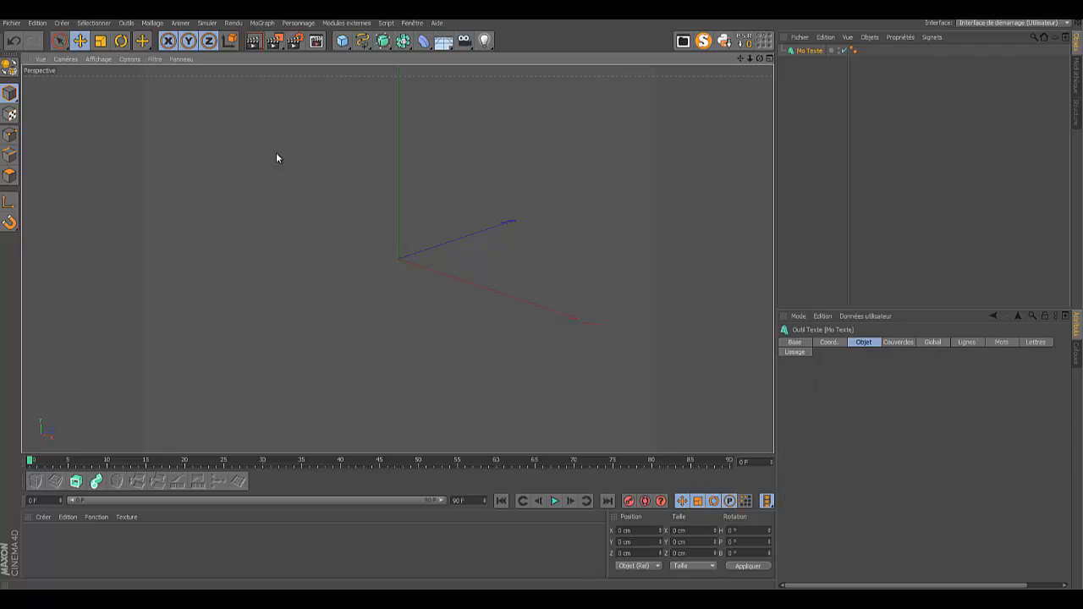
{"action": "left_click", "coordinate": [861, 341]}
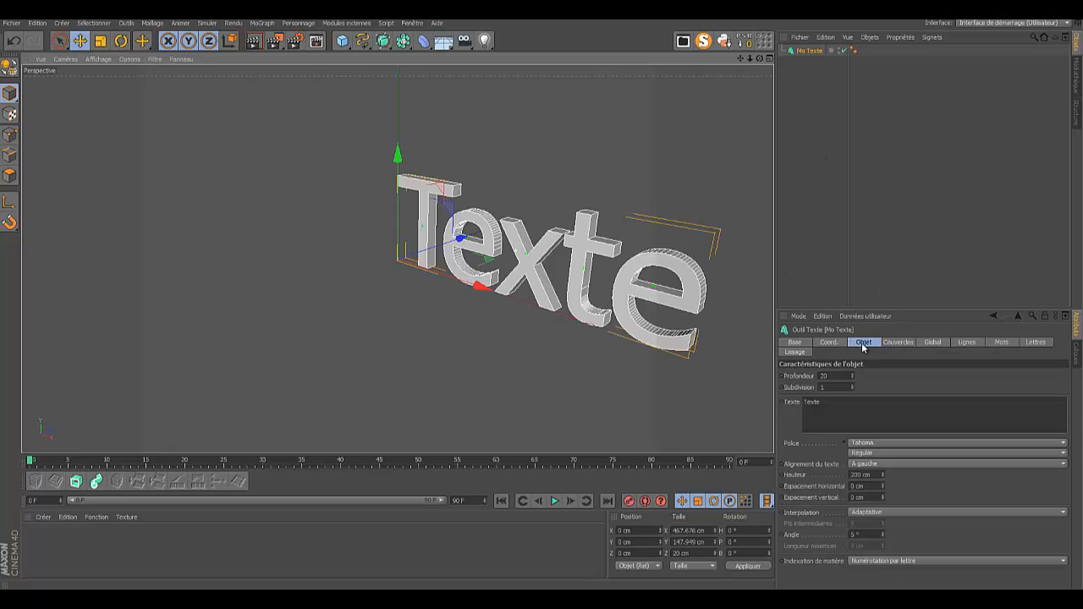
{"action": "left_click", "coordinate": [827, 403]}
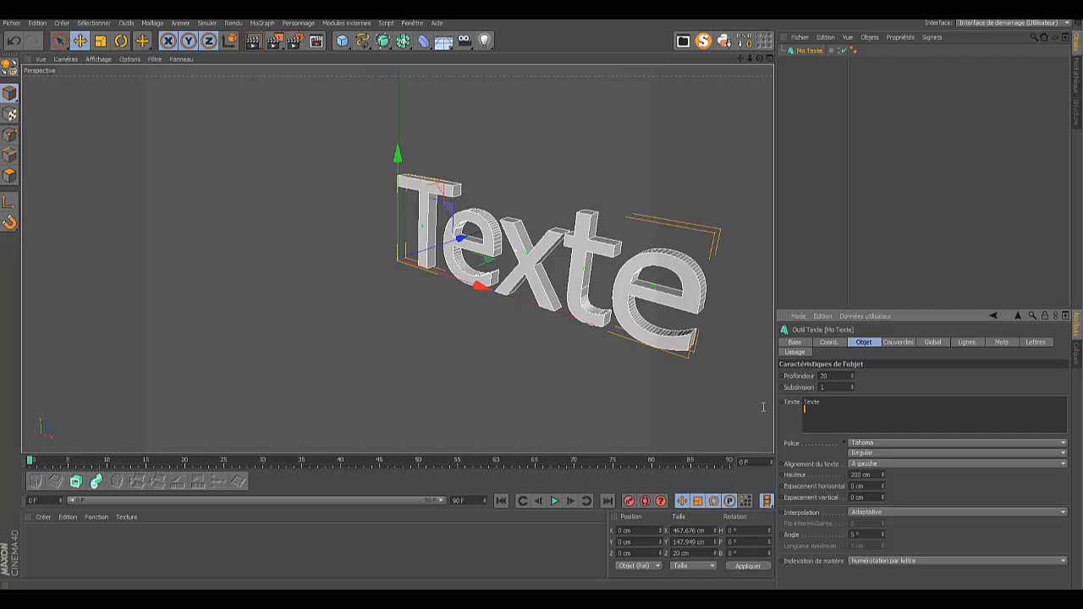
{"action": "left_click_drag", "start_coordinate": [827, 402], "coordinate": [799, 404]}
{"action": "key", "text": "BackSpace"}
{"action": "type", "text": "Tuto"}
{"action": "left_click", "coordinate": [1064, 464]}
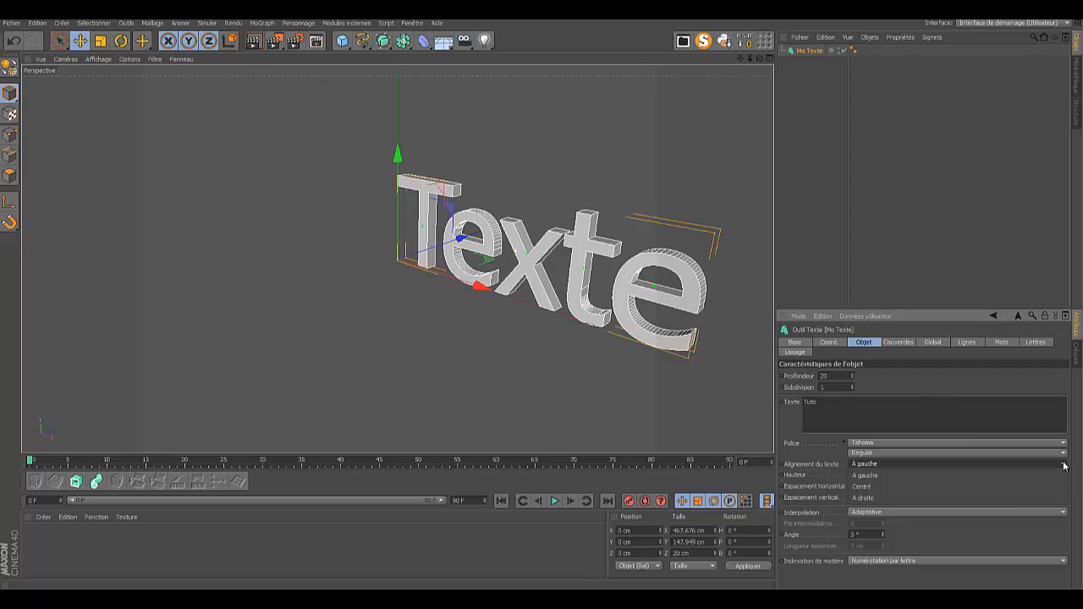
{"action": "left_click", "coordinate": [928, 487]}
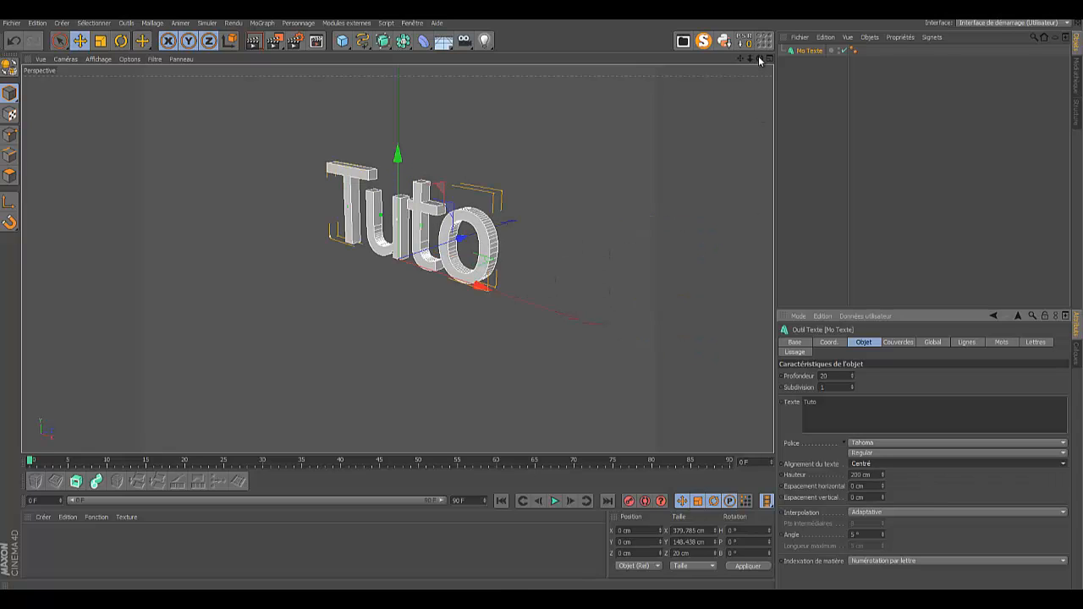
Step: Give the "Tuto" text's start cap the Couvercle et biseau type with 2 steps and a 2 cm radius
{"action": "left_click_drag", "start_coordinate": [759, 59], "coordinate": [541, 299]}
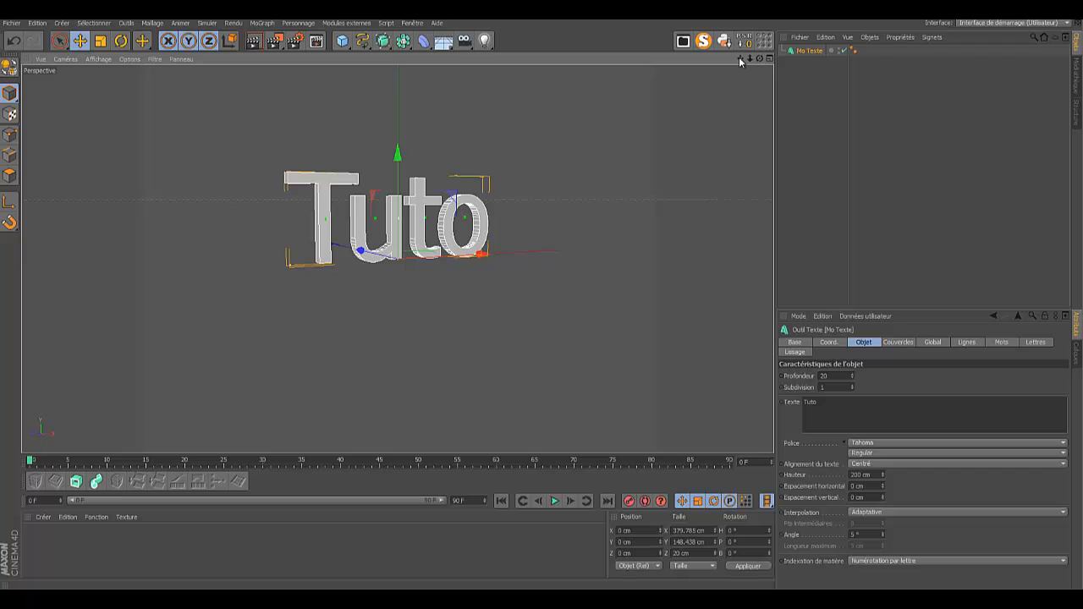
{"action": "left_click_drag", "start_coordinate": [740, 60], "coordinate": [542, 303]}
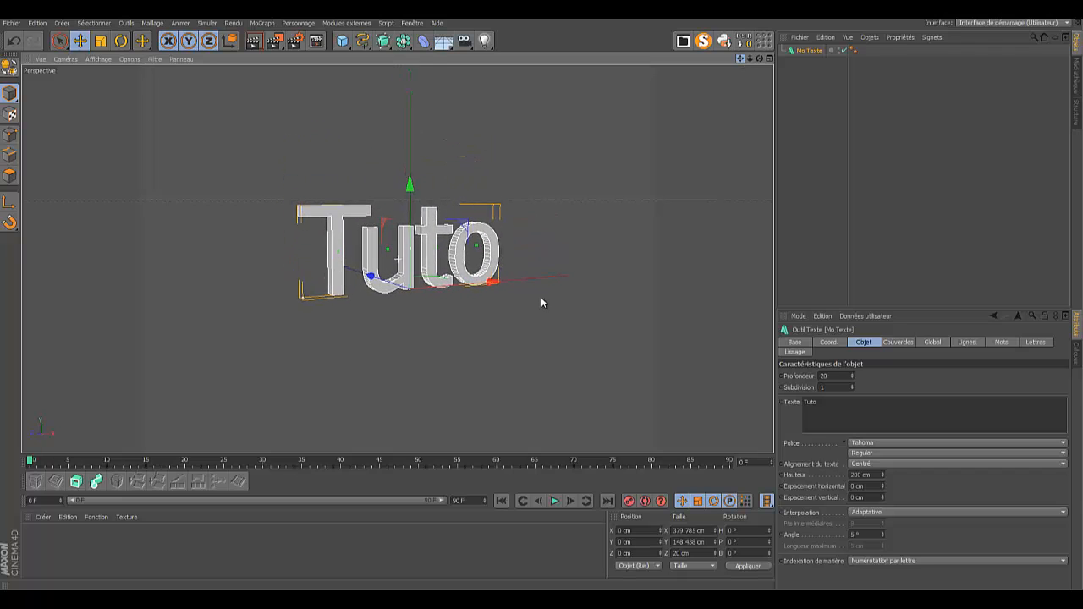
{"action": "left_click_drag", "start_coordinate": [750, 60], "coordinate": [541, 299]}
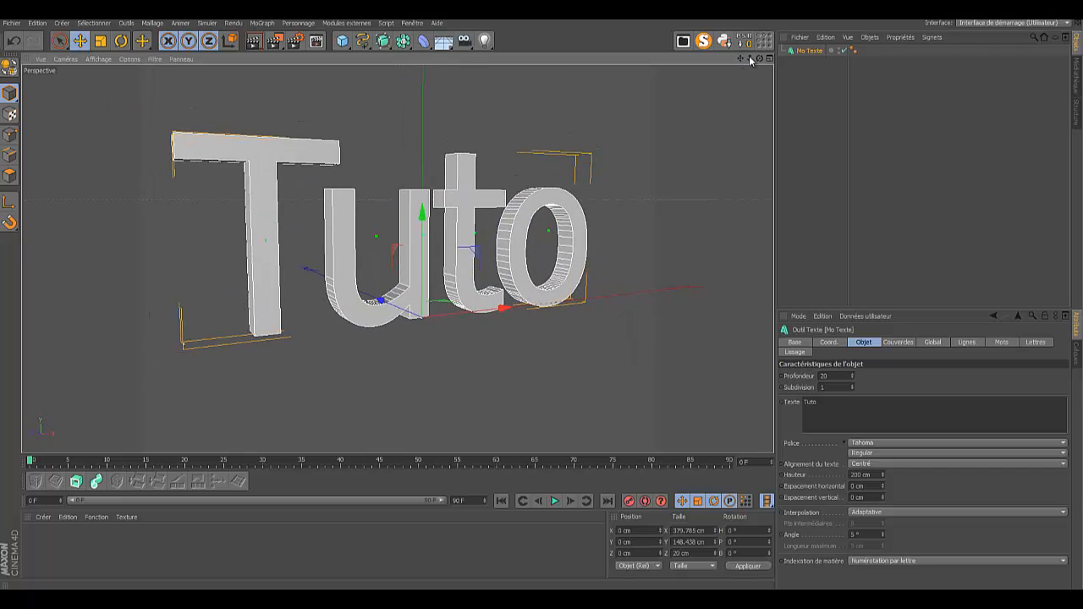
{"action": "left_click_drag", "start_coordinate": [759, 59], "coordinate": [541, 302]}
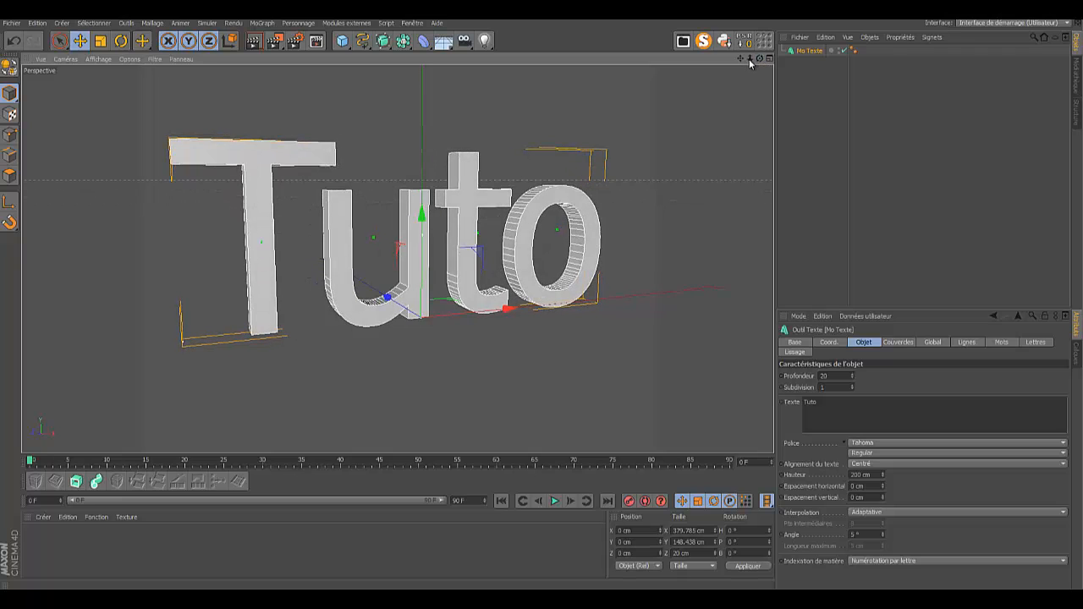
{"action": "left_click_drag", "start_coordinate": [749, 61], "coordinate": [542, 302]}
{"action": "left_click", "coordinate": [899, 342]}
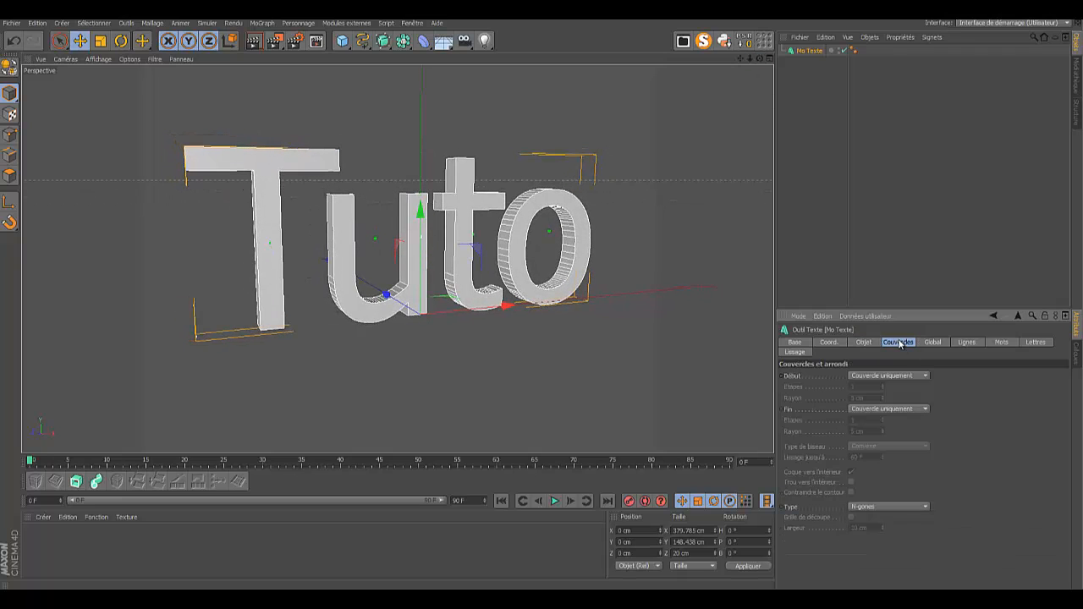
{"action": "left_click", "coordinate": [925, 377]}
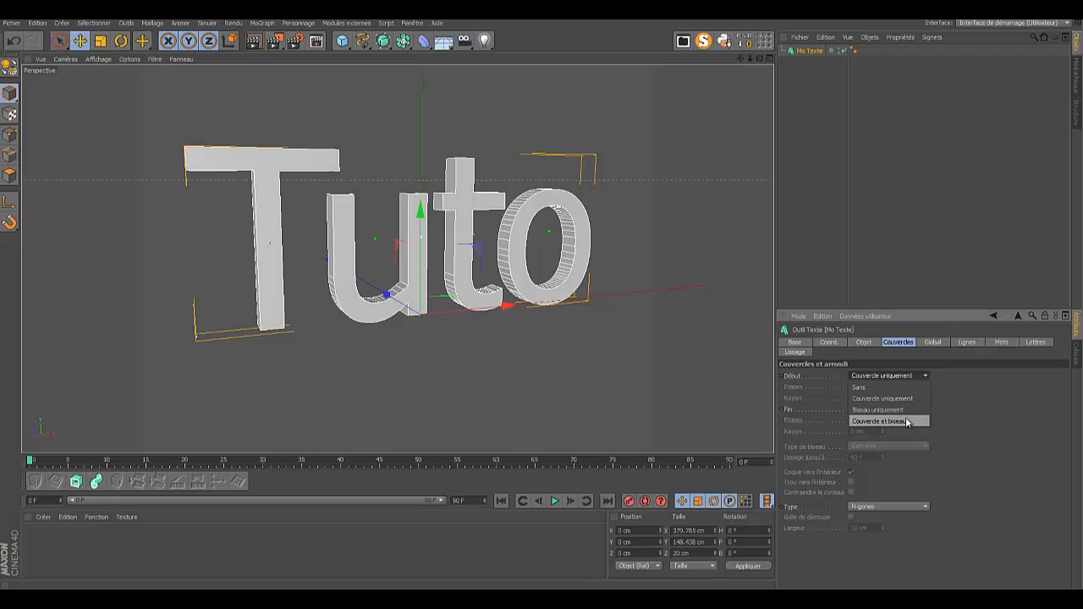
{"action": "left_click", "coordinate": [906, 421]}
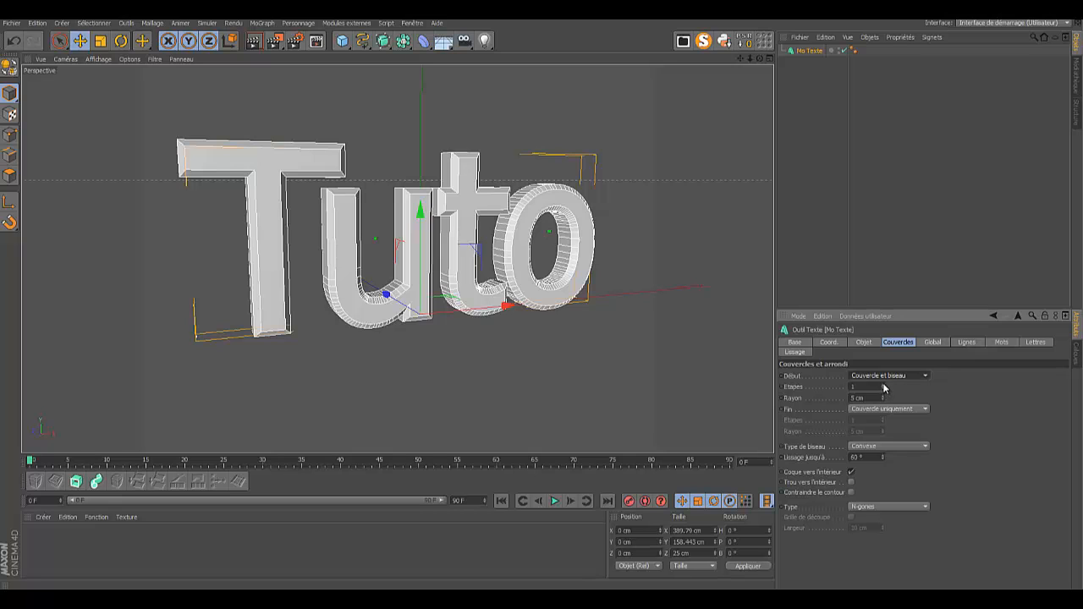
{"action": "left_click", "coordinate": [882, 400]}
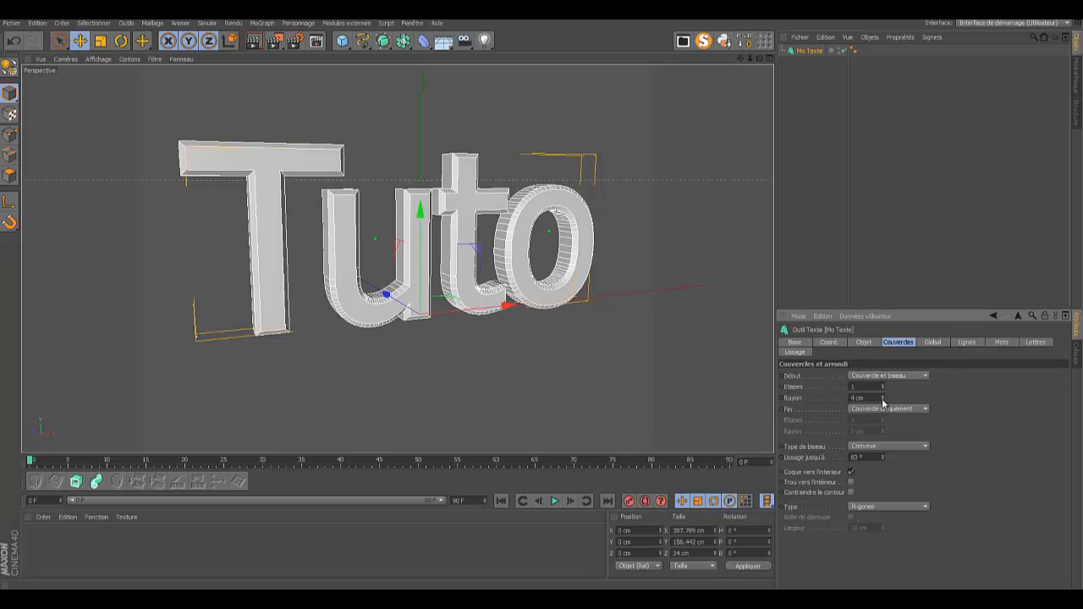
{"action": "left_click", "coordinate": [882, 401]}
{"action": "left_click", "coordinate": [882, 400]}
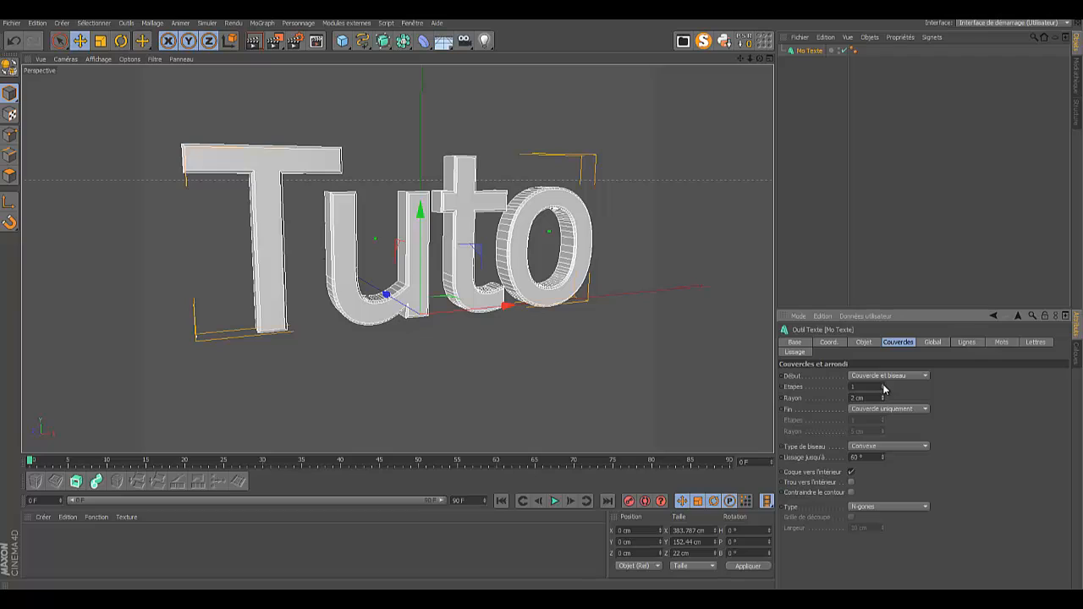
{"action": "left_click", "coordinate": [882, 385]}
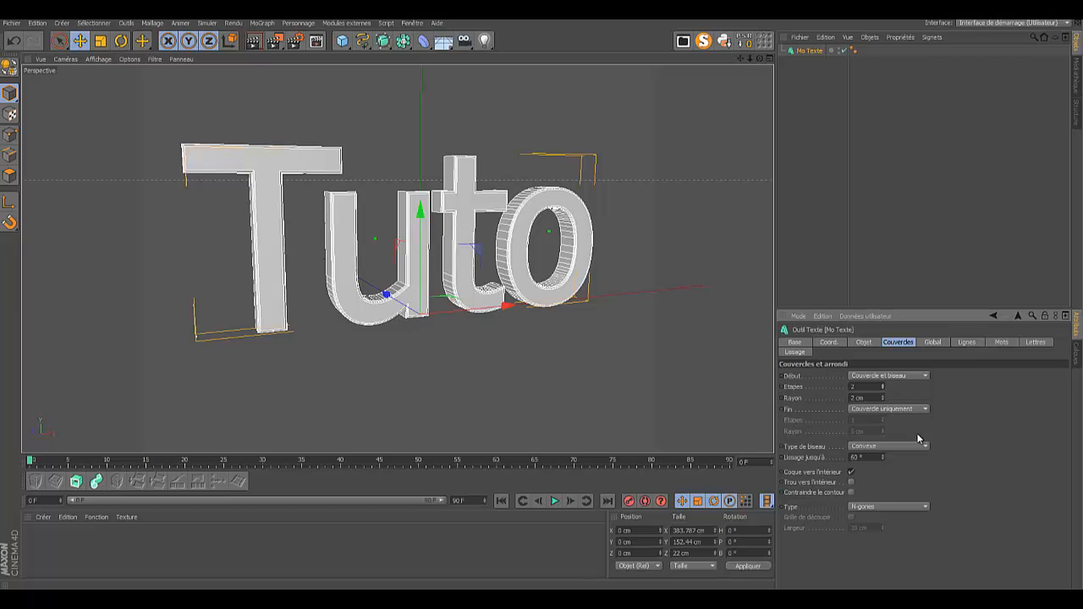
Step: Give the "Tuto" text's end cap the Couvercle et biseau type with 2 steps and a 2 cm radius
{"action": "left_click", "coordinate": [925, 408]}
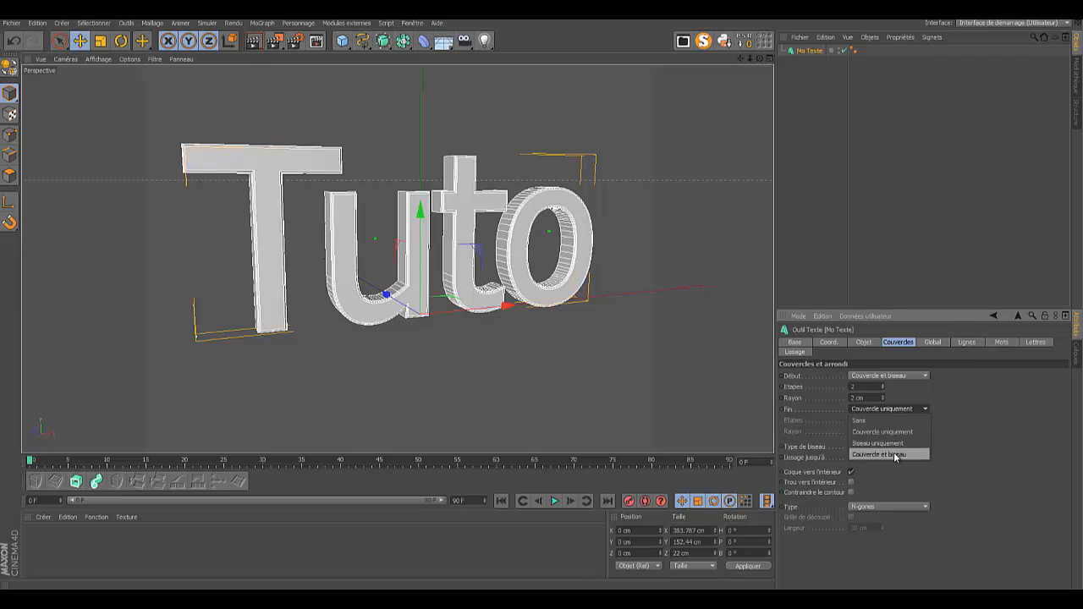
{"action": "left_click", "coordinate": [893, 452]}
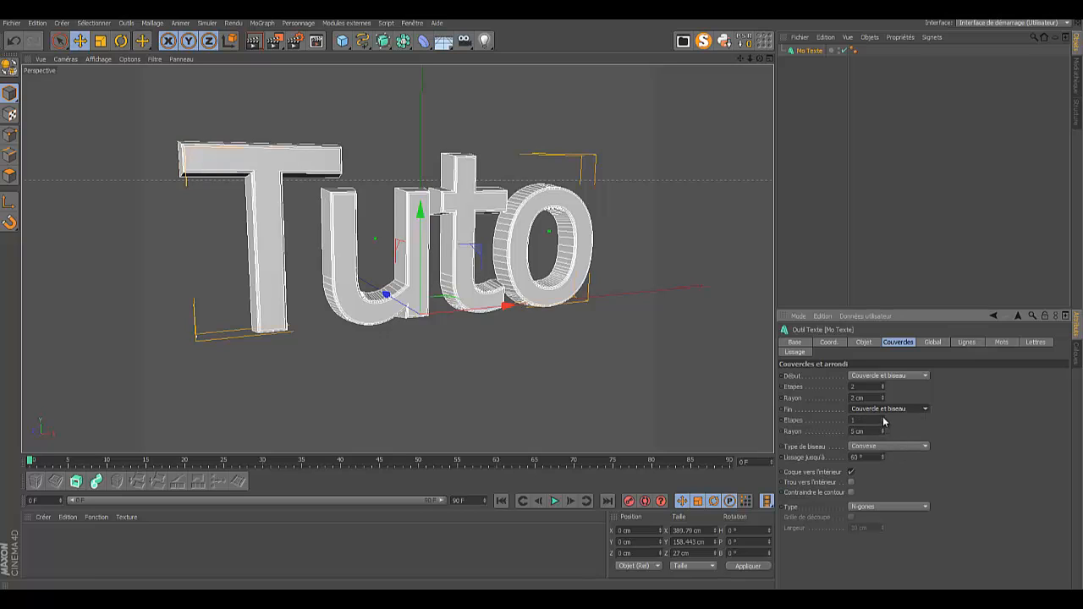
{"action": "left_click", "coordinate": [883, 434]}
{"action": "left_click", "coordinate": [884, 434]}
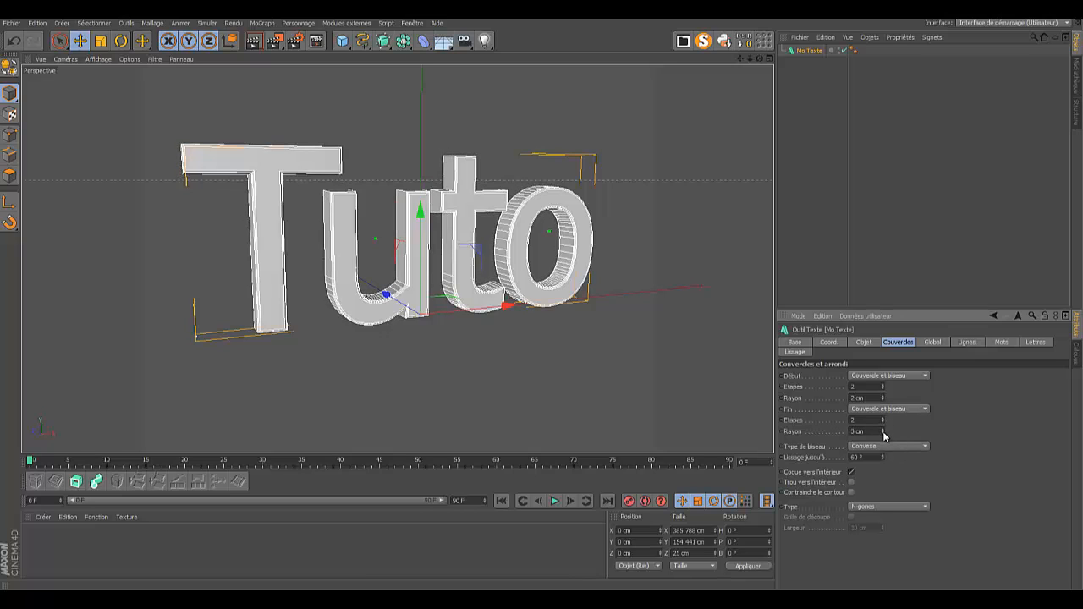
{"action": "left_click", "coordinate": [884, 434]}
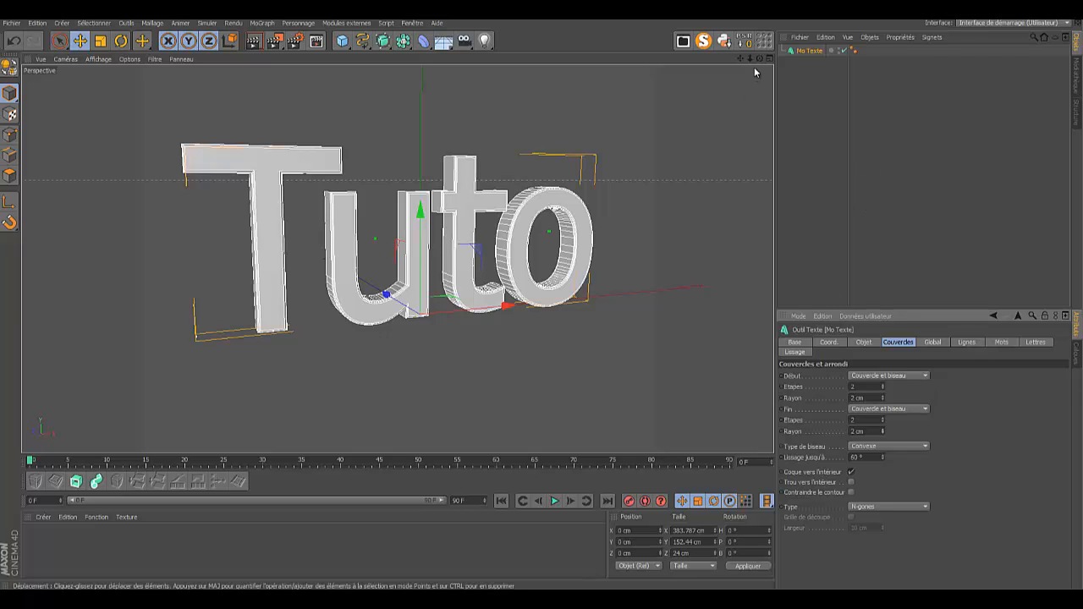
Step: Rename the Mo Texte object as "Tuto"
{"action": "double_click", "coordinate": [811, 51]}
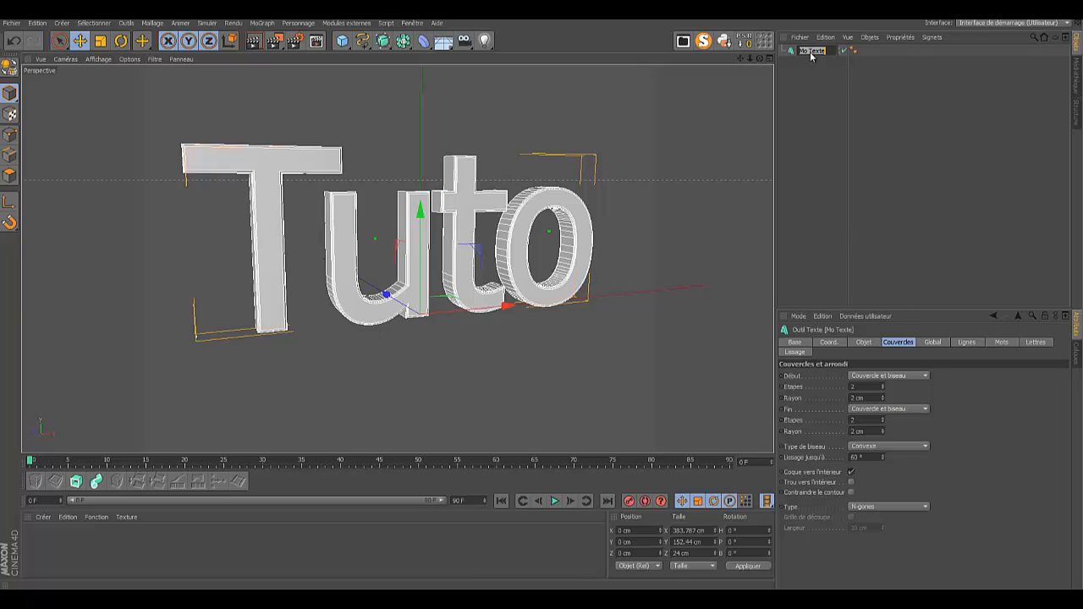
{"action": "key", "text": "BackSpace"}
{"action": "type", "text": "Tuto"}
{"action": "key", "text": "Return"}
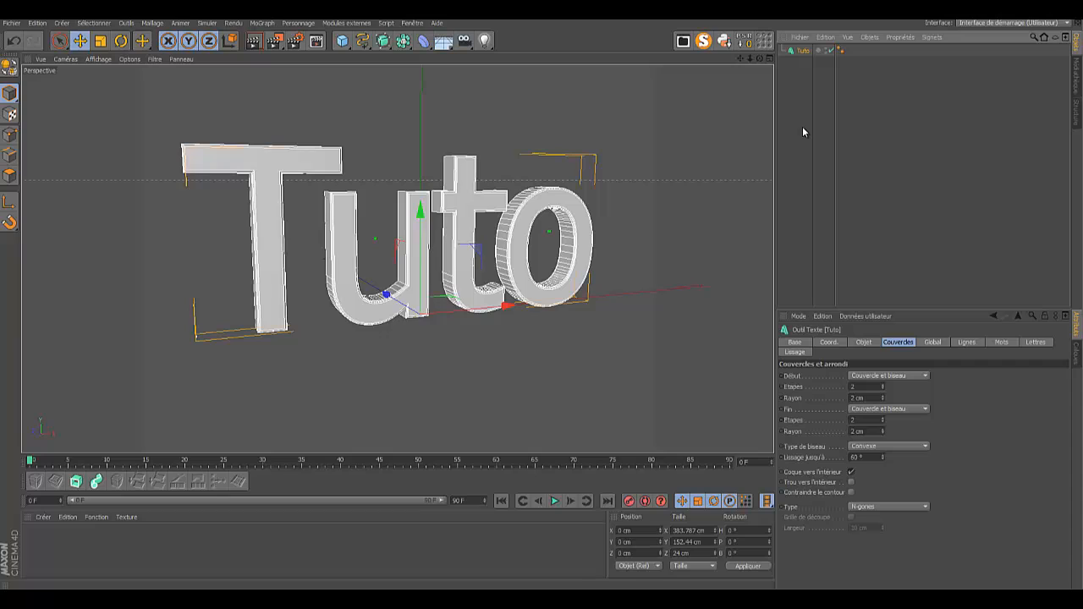
Step: Add a second Mo Texte object to the scene and display its object properties
{"action": "left_click", "coordinate": [264, 26]}
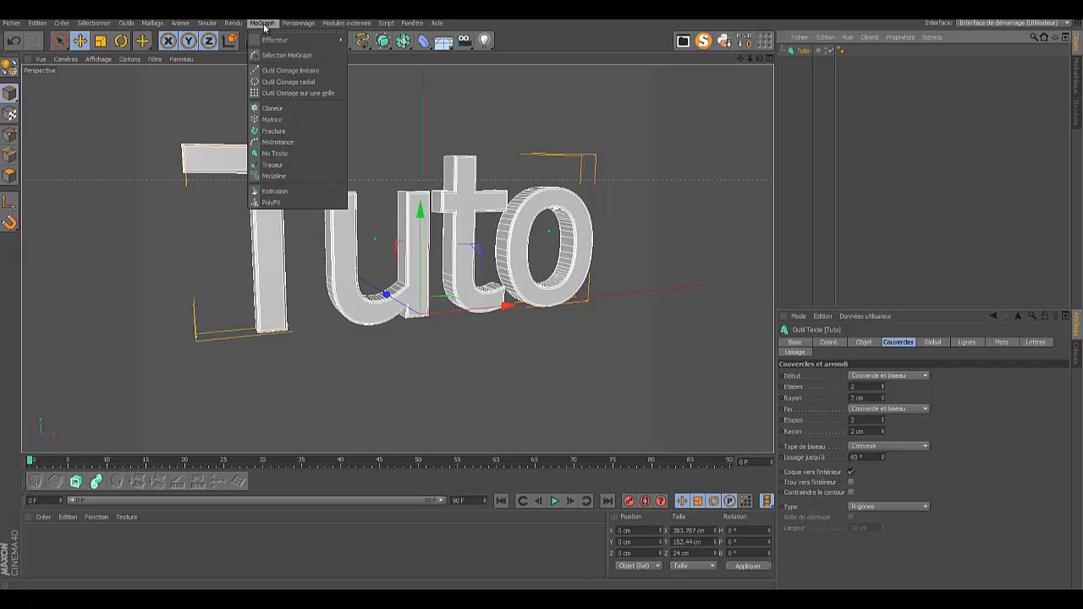
{"action": "left_click", "coordinate": [276, 155]}
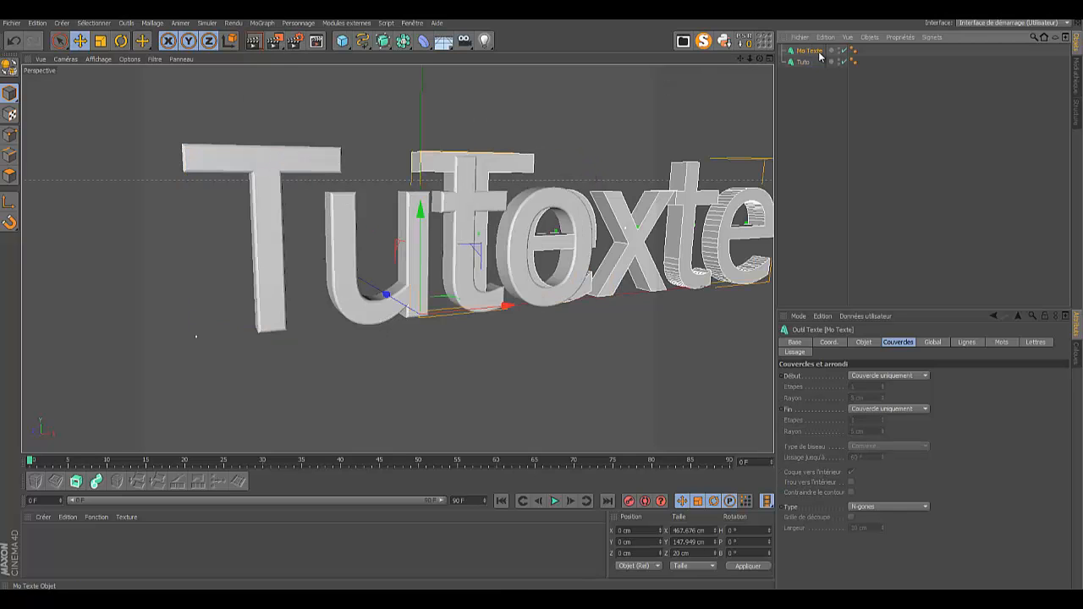
{"action": "left_click", "coordinate": [864, 342]}
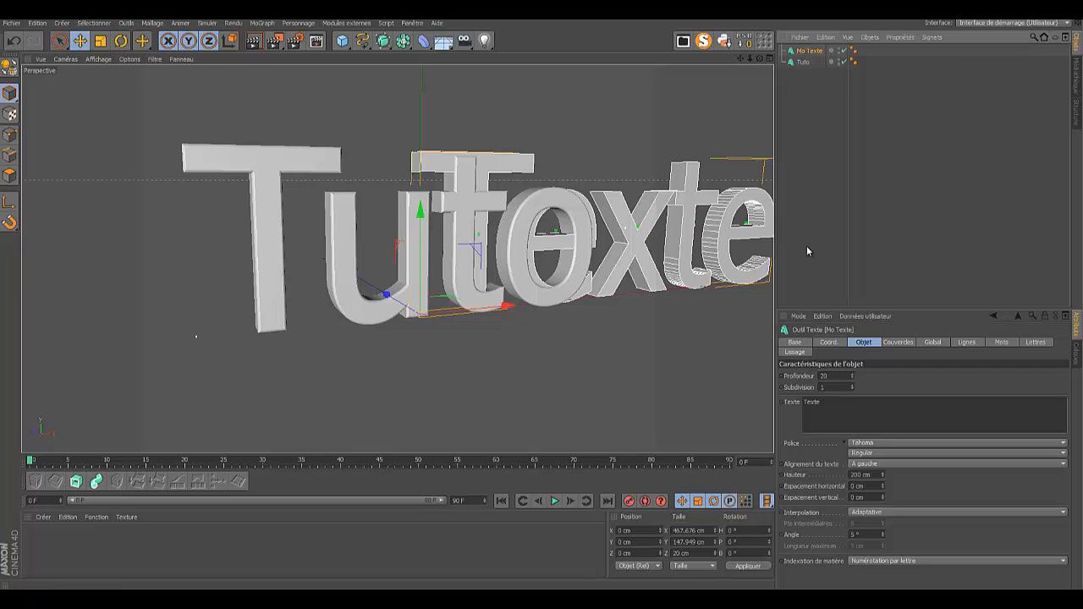
Step: Change the second Mo Texte object's text to "Textes" and deselect it
{"action": "left_click", "coordinate": [822, 402]}
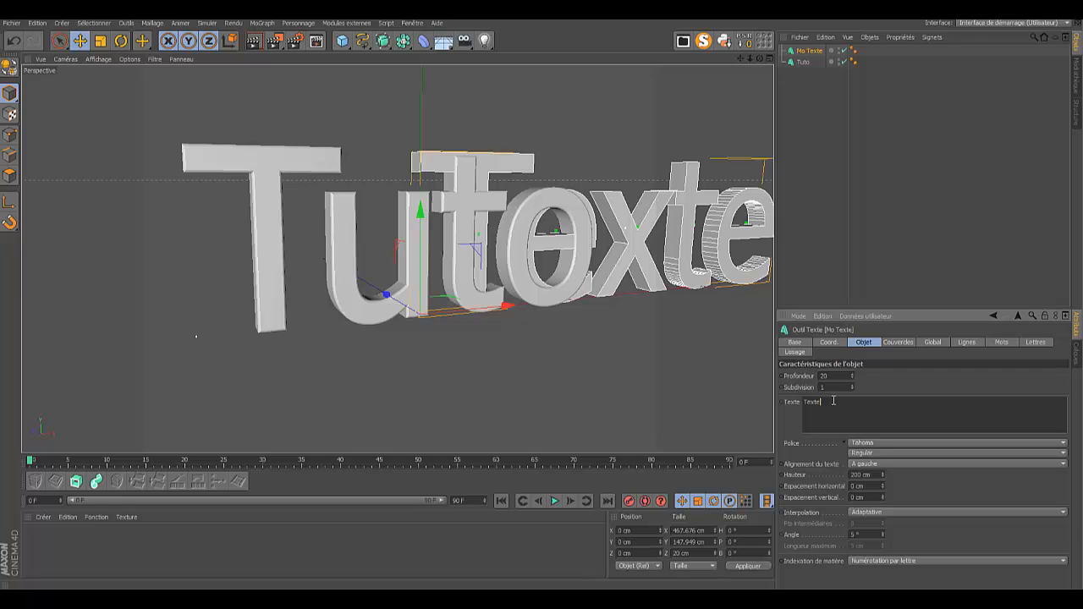
{"action": "type", "text": "s"}
{"action": "left_click", "coordinate": [894, 381]}
{"action": "left_click", "coordinate": [881, 228]}
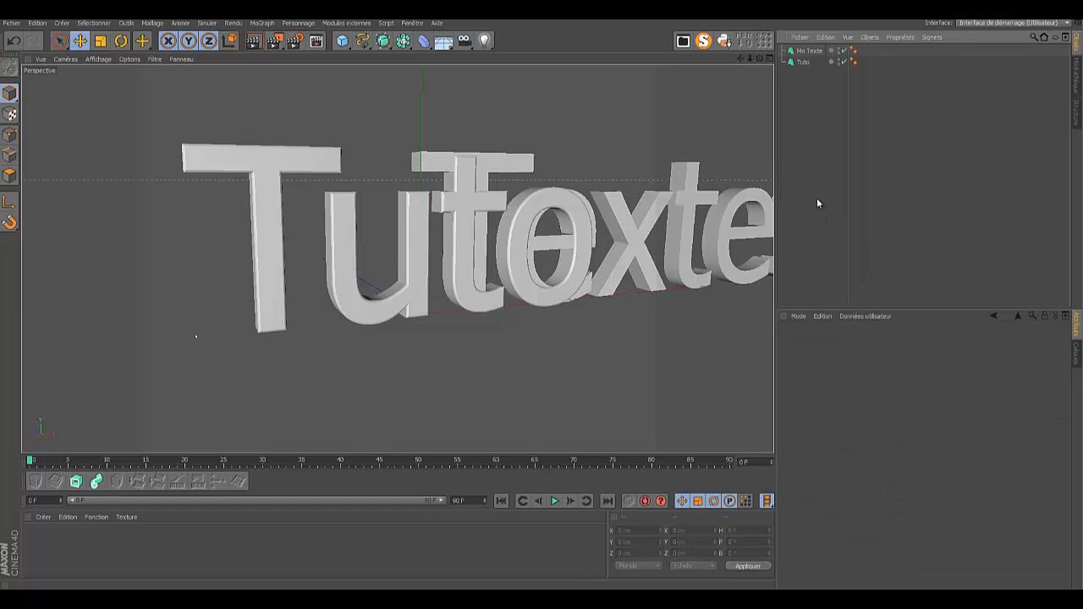
Step: Change the text of the Tuto object to "Tutos"
{"action": "left_click", "coordinate": [803, 63]}
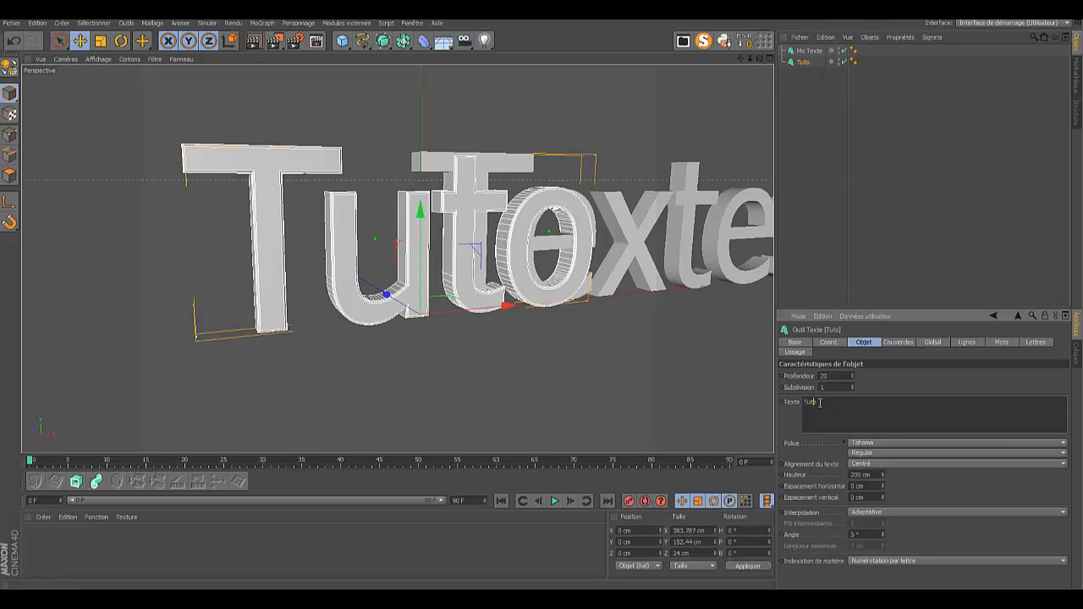
{"action": "type", "text": "s"}
{"action": "left_click", "coordinate": [880, 379]}
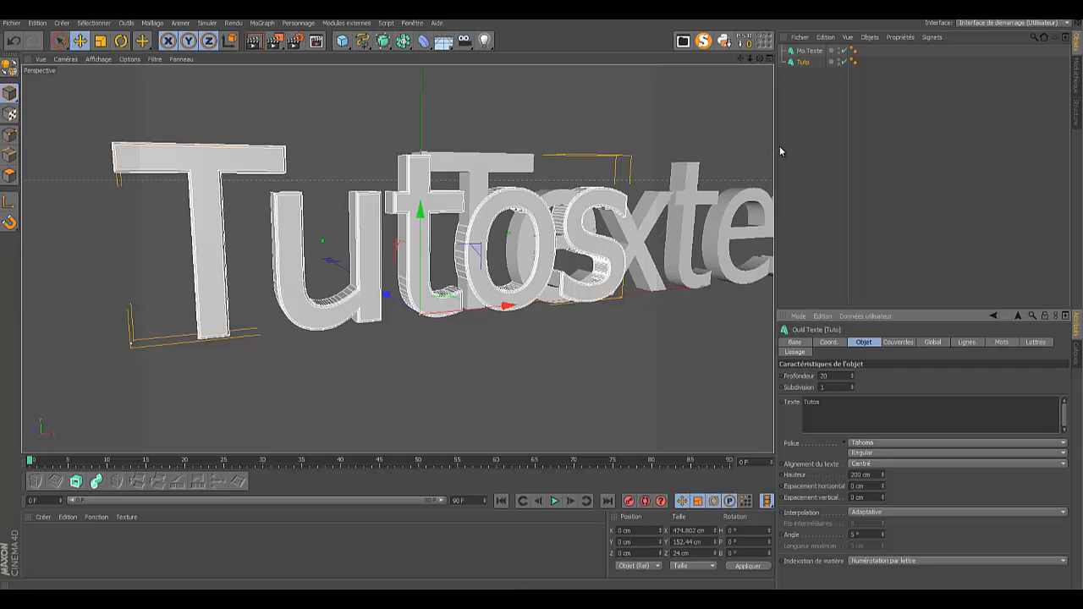
Step: Replace the second Mo Texte object's text with "Funny"
{"action": "left_click", "coordinate": [814, 52]}
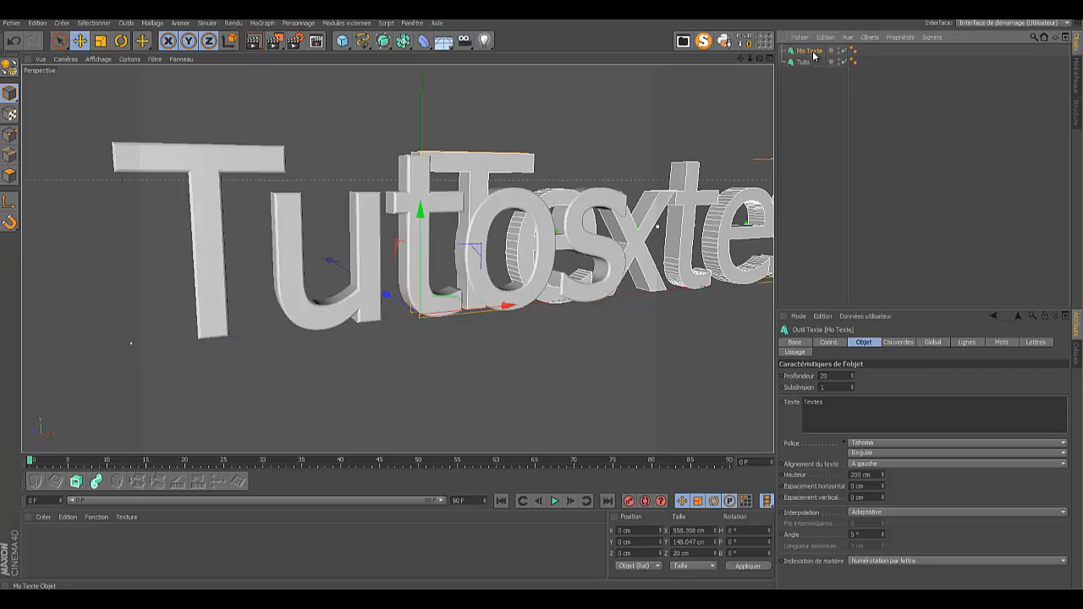
{"action": "left_click", "coordinate": [829, 403]}
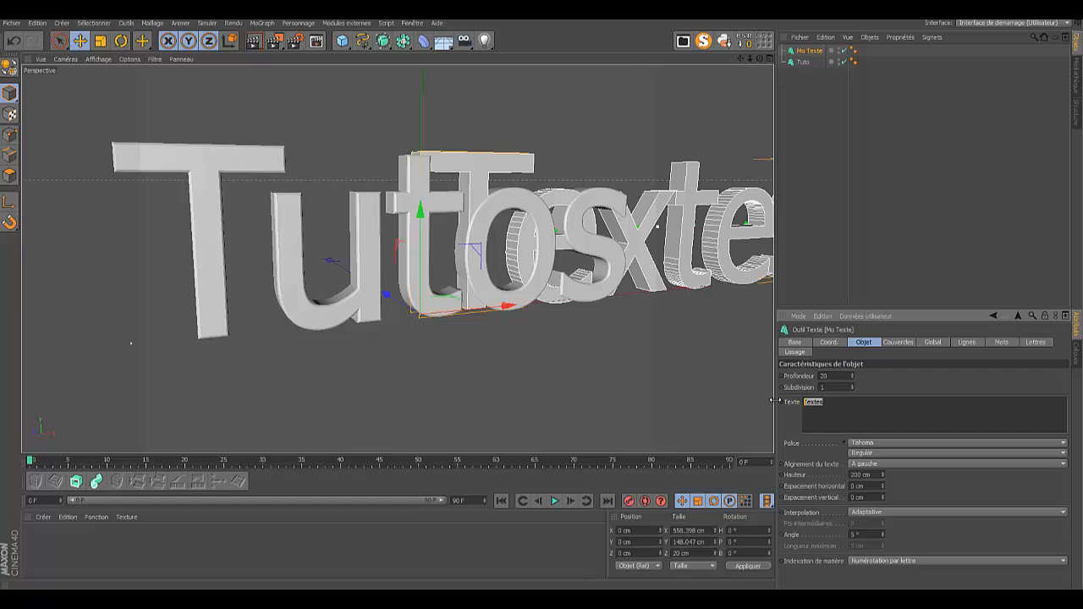
{"action": "key", "text": "BackSpace"}
{"action": "type", "text": "Funny"}
{"action": "left_click", "coordinate": [983, 386]}
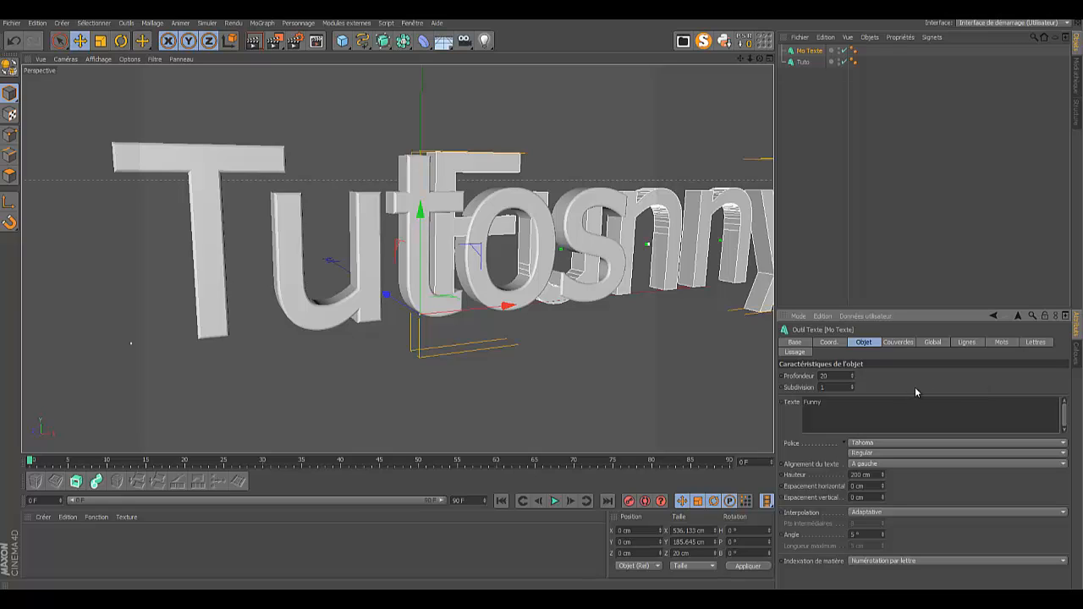
{"action": "left_click", "coordinate": [897, 342]}
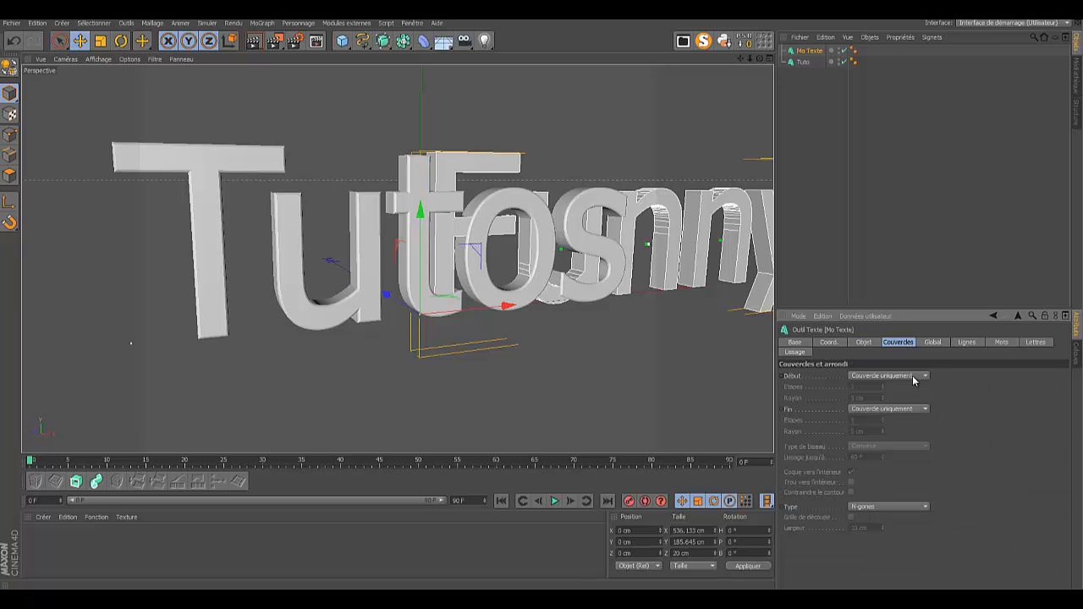
{"action": "left_click", "coordinate": [920, 377]}
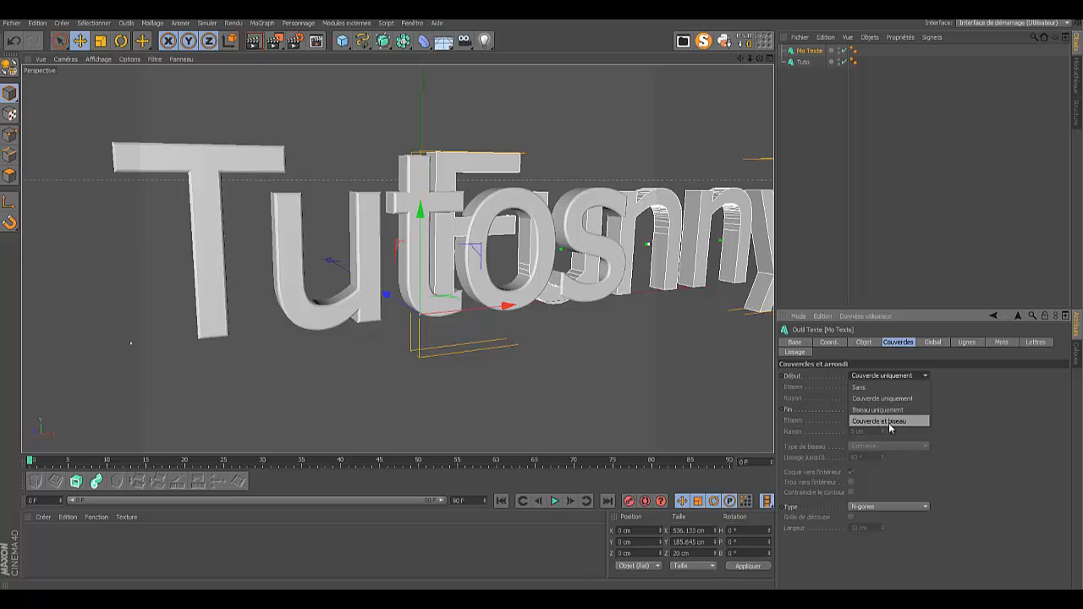
{"action": "left_click", "coordinate": [978, 416]}
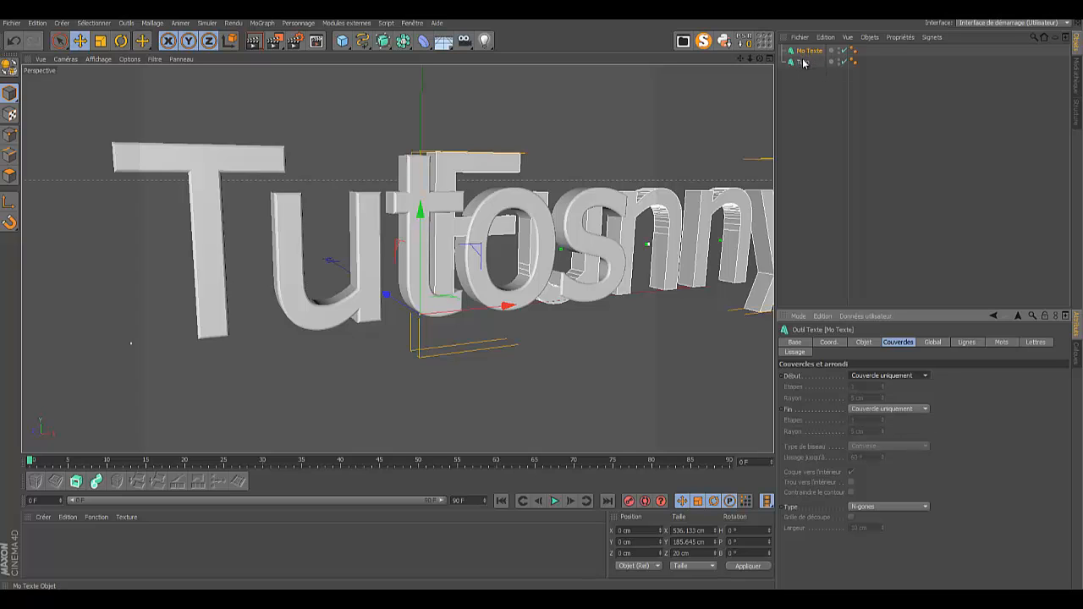
Step: Hide the "Funny" text in the viewport and display the object properties of the Tuto text
{"action": "left_click", "coordinate": [802, 62]}
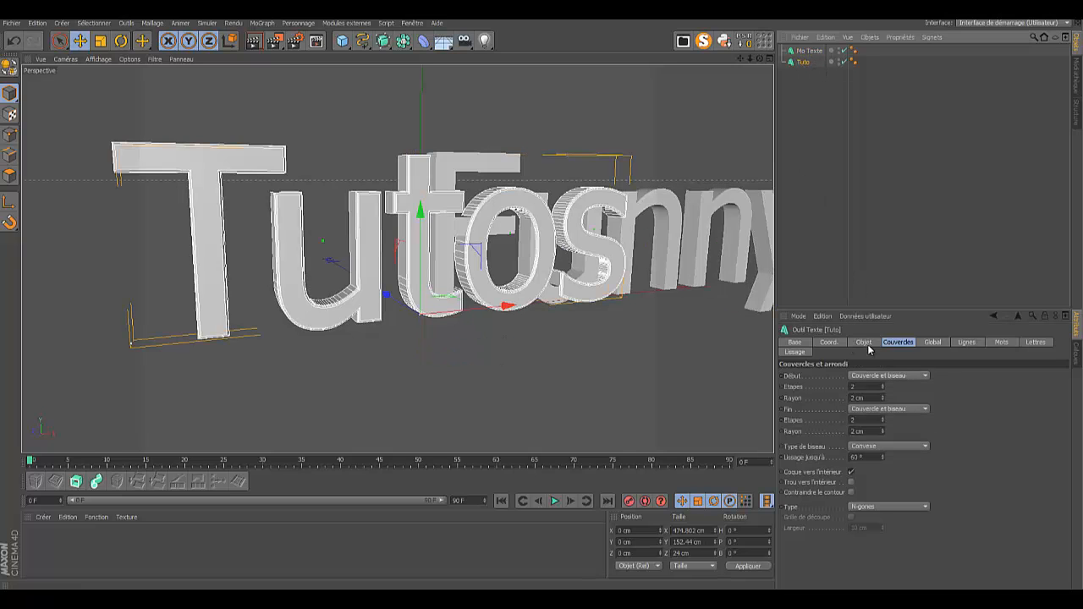
{"action": "left_click", "coordinate": [840, 51]}
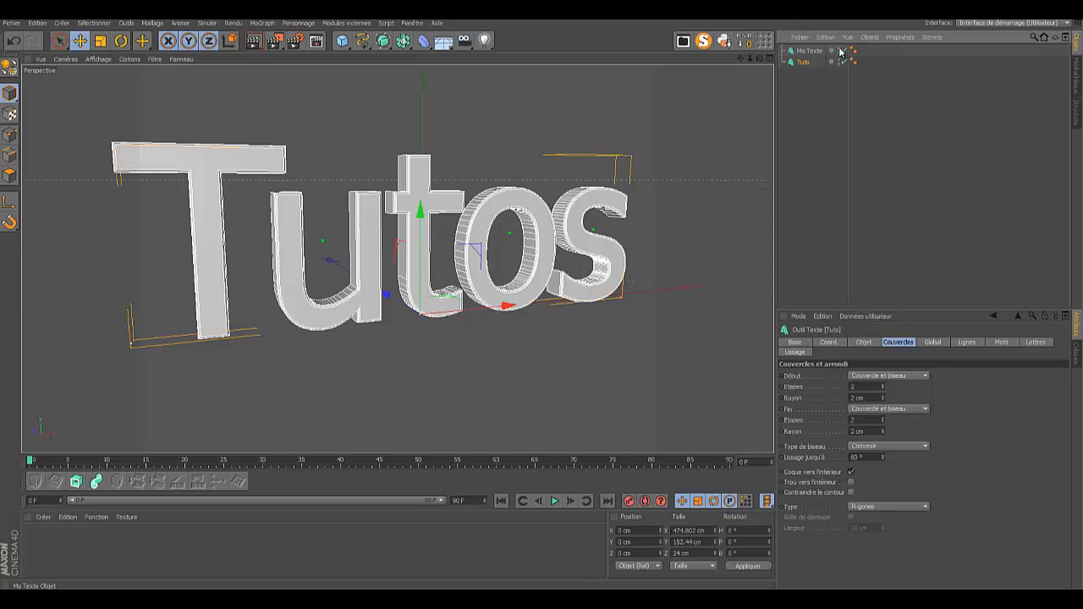
{"action": "left_click", "coordinate": [873, 342]}
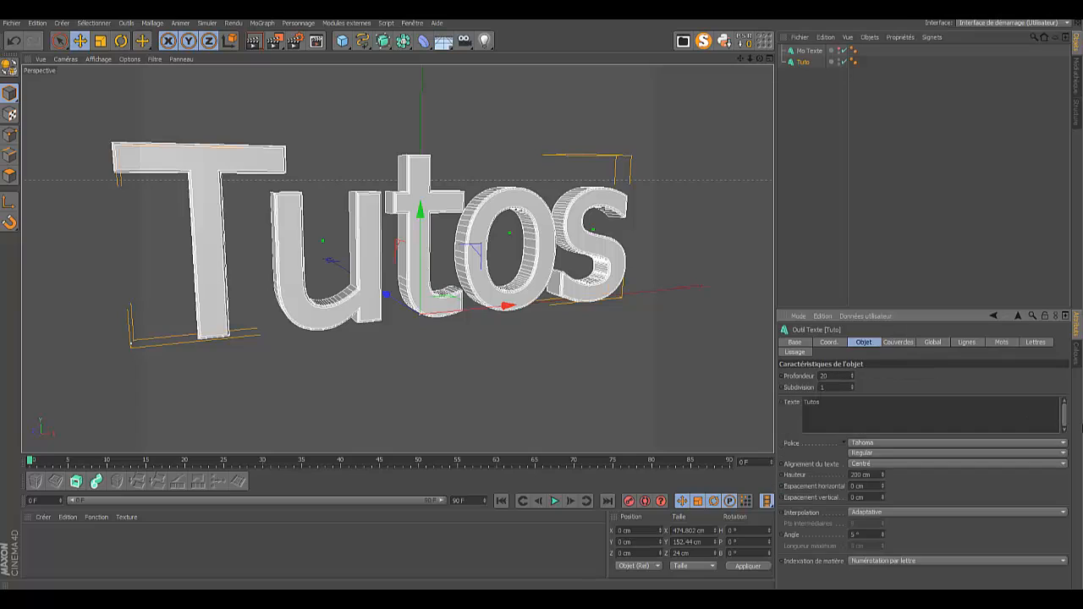
Step: Change the Tuto text's font to Cambria
{"action": "left_click", "coordinate": [1063, 442]}
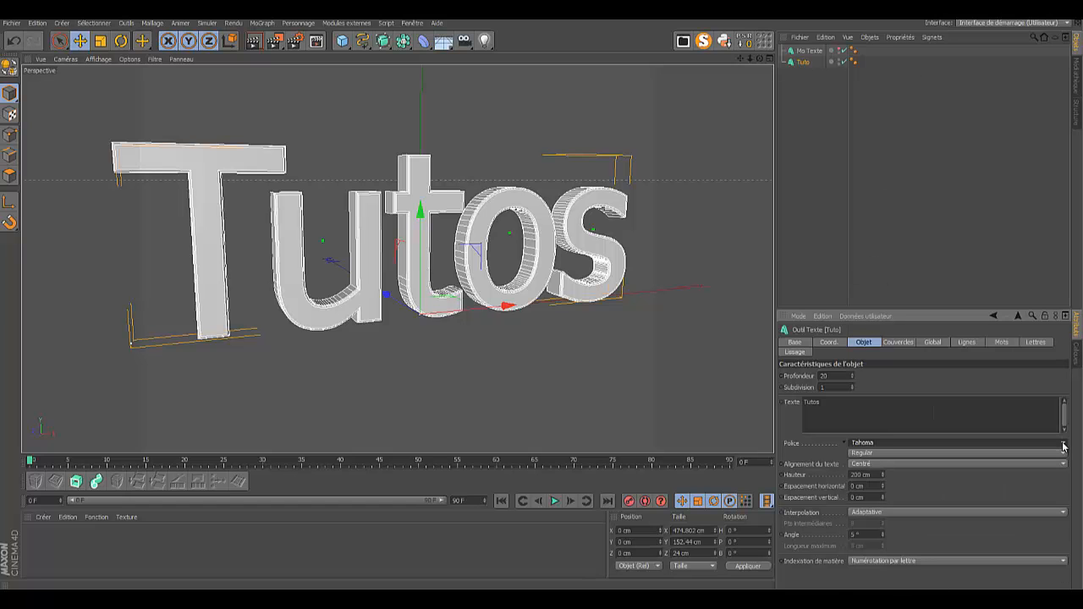
{"action": "left_click_drag", "start_coordinate": [1065, 463], "coordinate": [1037, 86]}
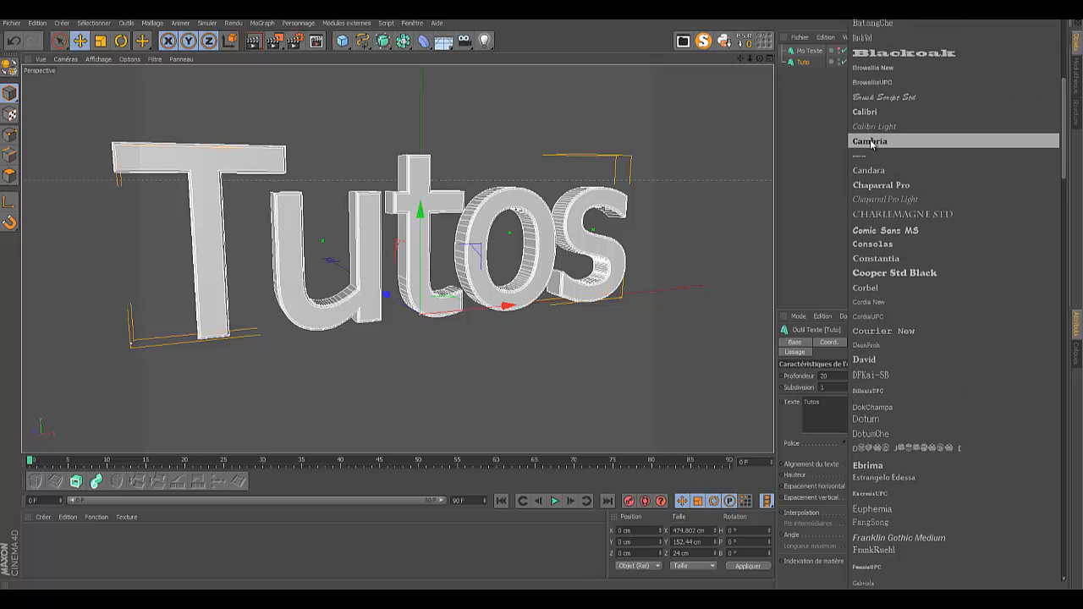
{"action": "left_click", "coordinate": [880, 141]}
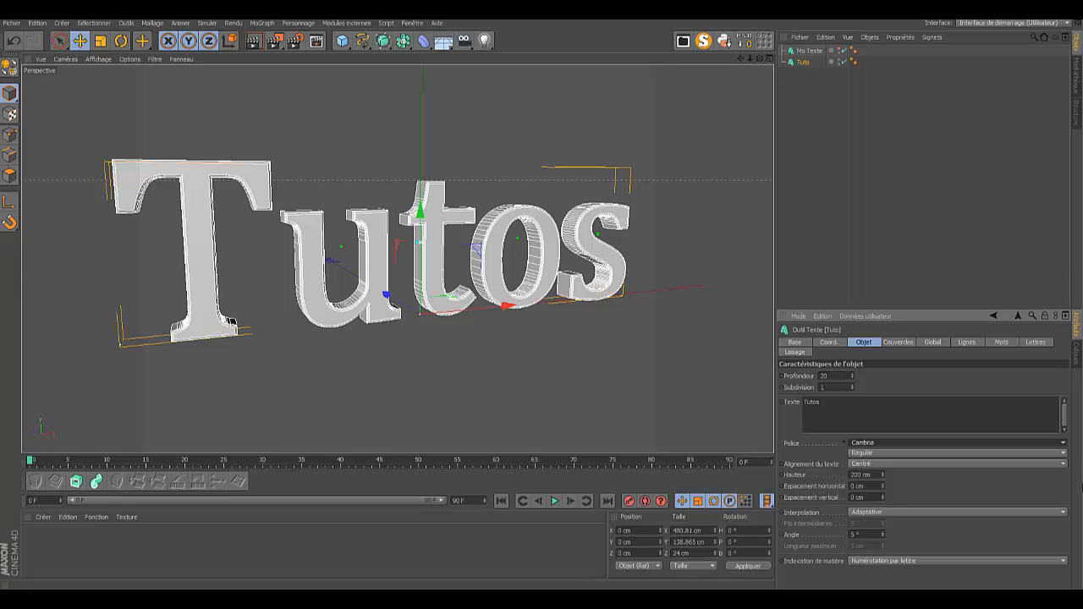
Step: Set the Tuto text's font to Aharoni
{"action": "left_click", "coordinate": [1063, 443]}
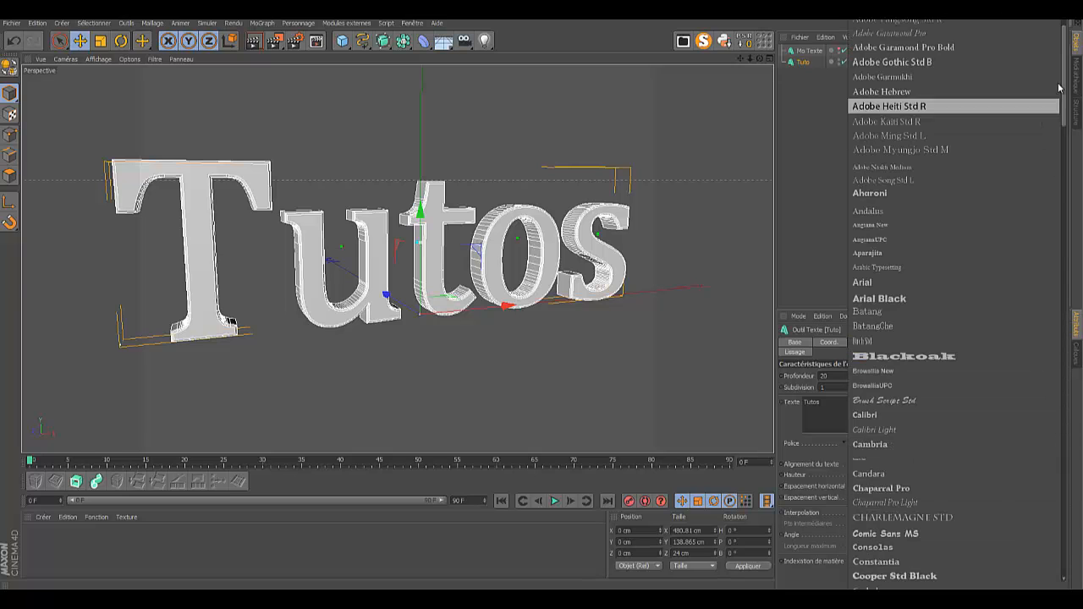
{"action": "left_click_drag", "start_coordinate": [1065, 76], "coordinate": [1060, 57]}
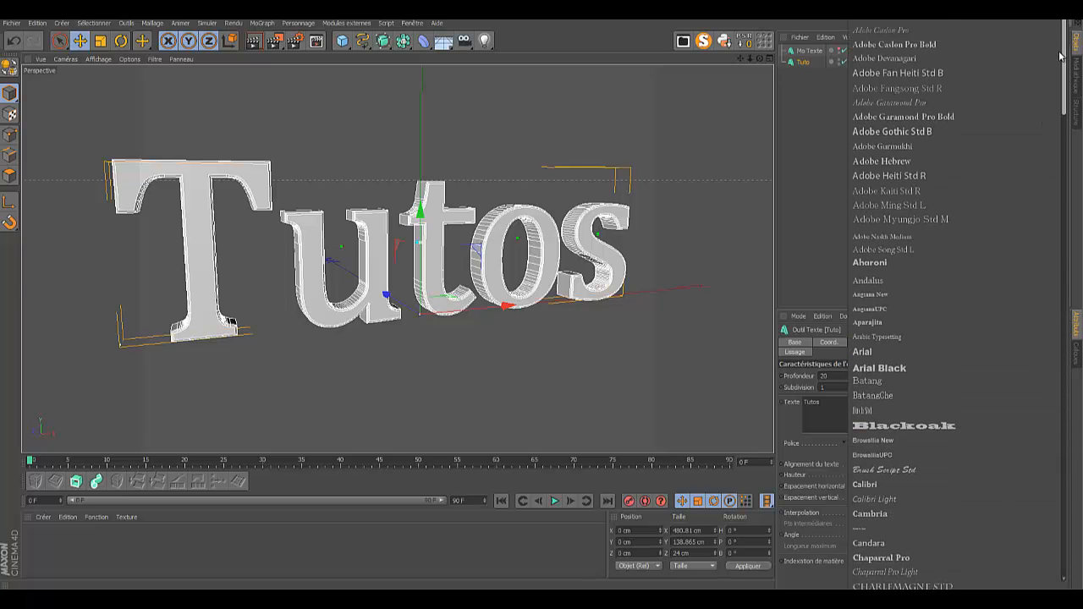
{"action": "left_click", "coordinate": [887, 261]}
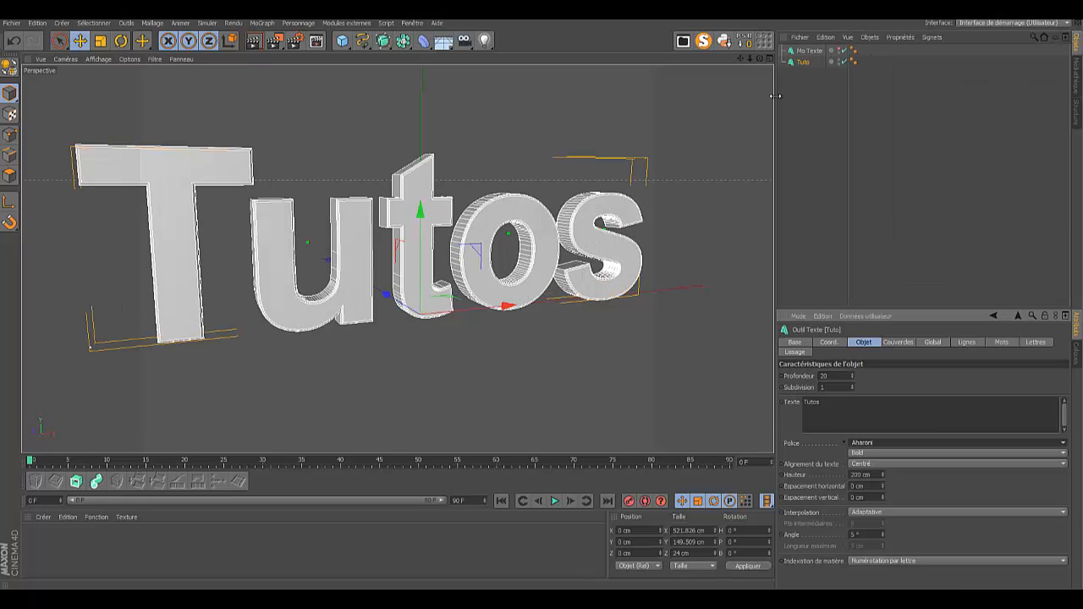
Step: Set the font of the Mo Texte object reading "Funny" to Aharoni
{"action": "left_click", "coordinate": [810, 51]}
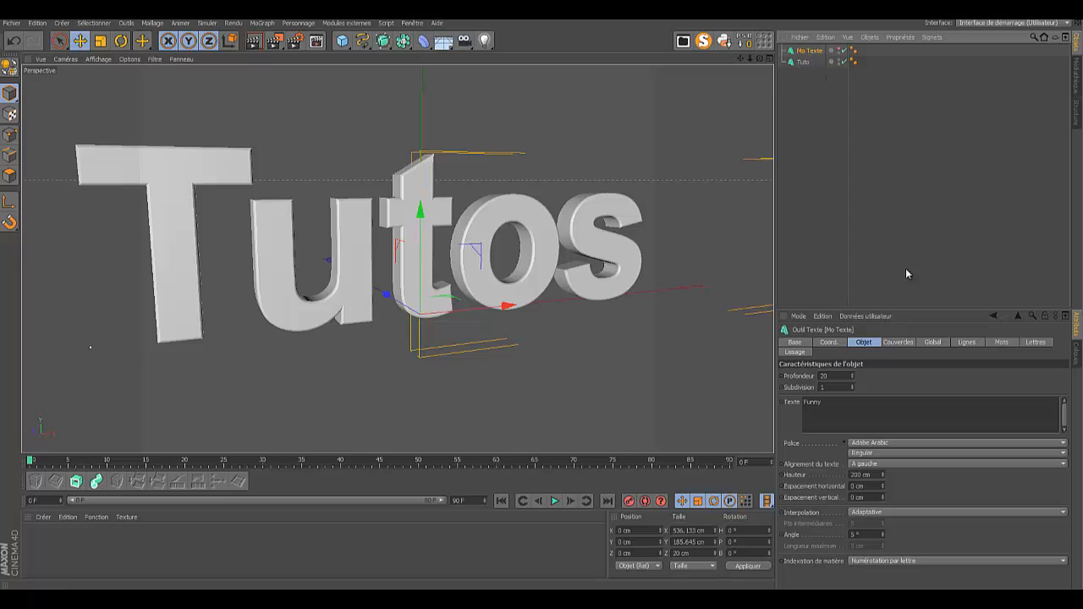
{"action": "left_click", "coordinate": [1064, 445]}
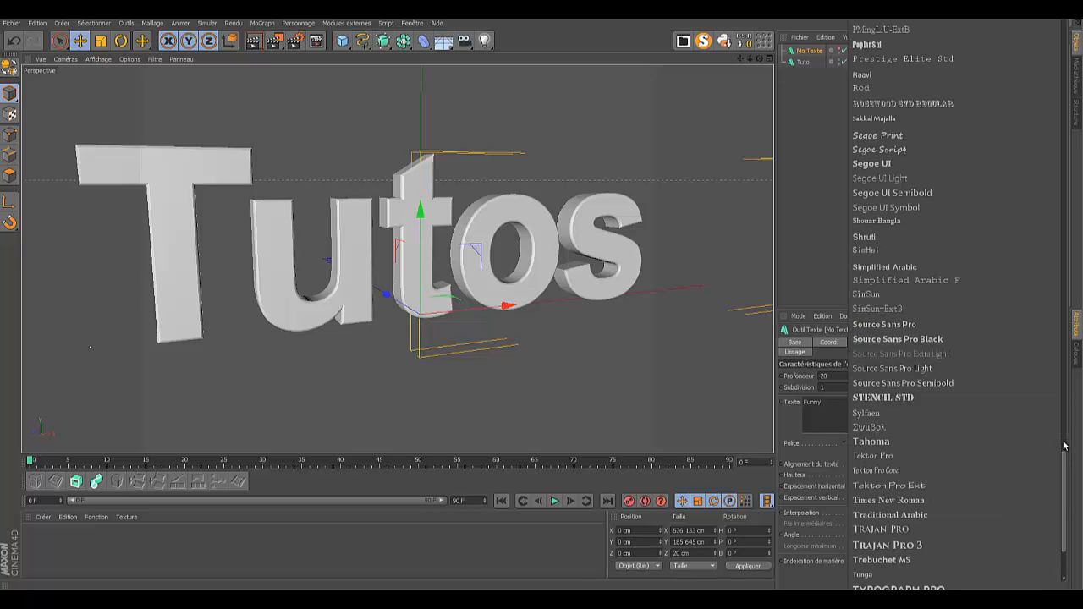
{"action": "scroll", "coordinate": [1004, 200], "scroll_direction": "up", "scroll_amount": 10}
{"action": "scroll", "coordinate": [1003, 195], "scroll_direction": "up", "scroll_amount": 10}
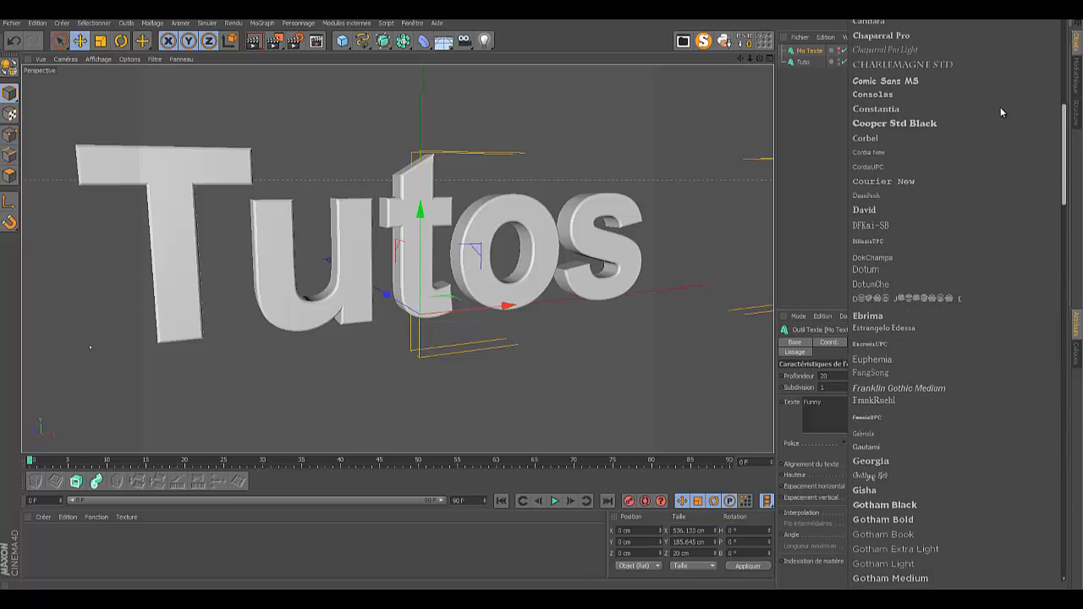
{"action": "scroll", "coordinate": [1000, 39], "scroll_direction": "up", "scroll_amount": 2}
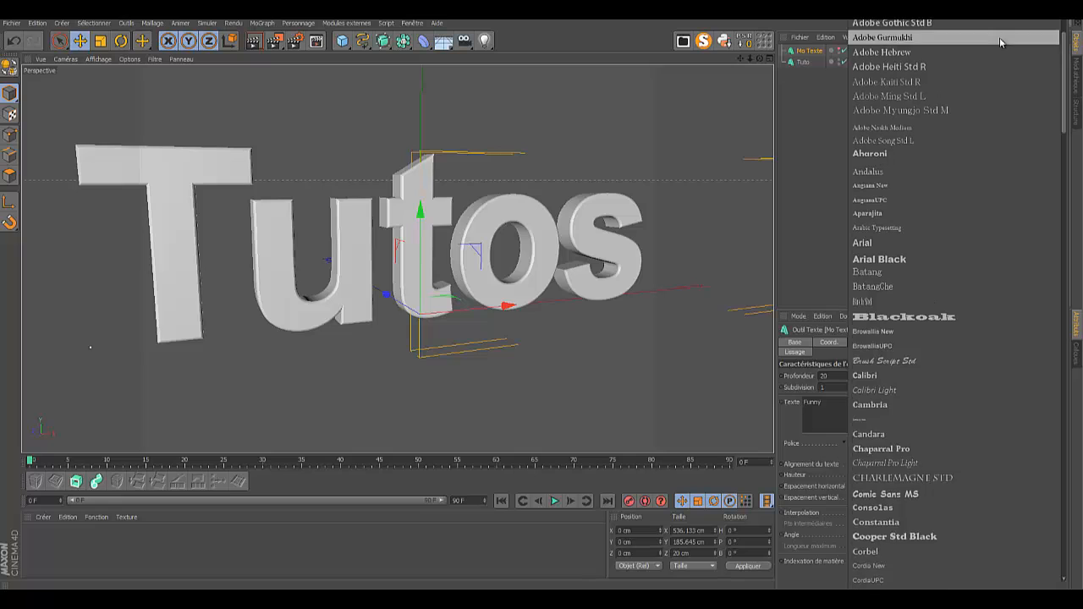
{"action": "left_click", "coordinate": [880, 154]}
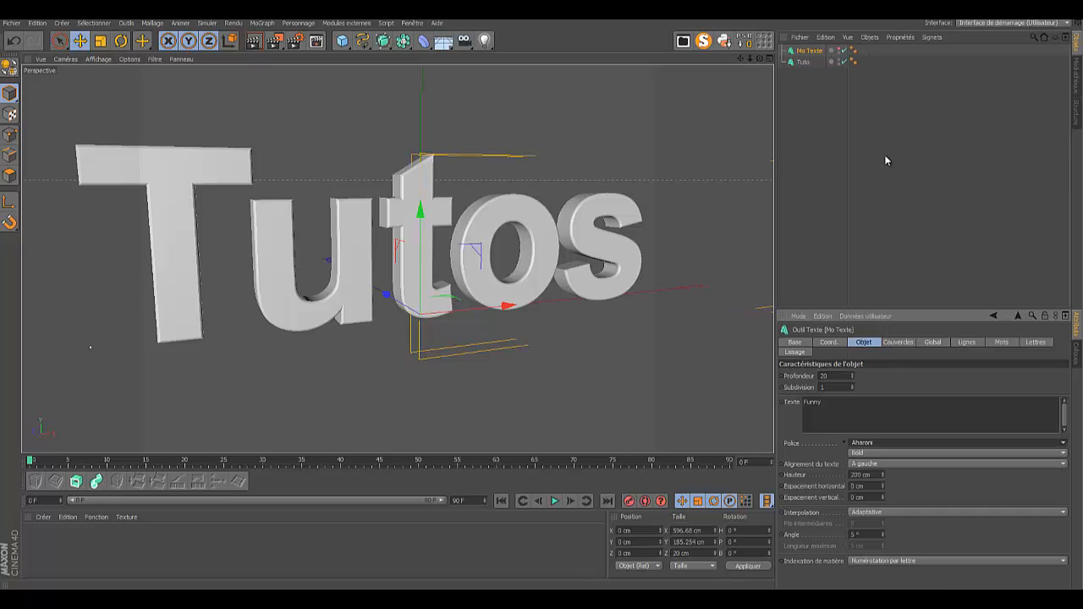
Step: Make only the "Funny" text visible in the viewport and set its text alignment to Centré
{"action": "left_click", "coordinate": [840, 51]}
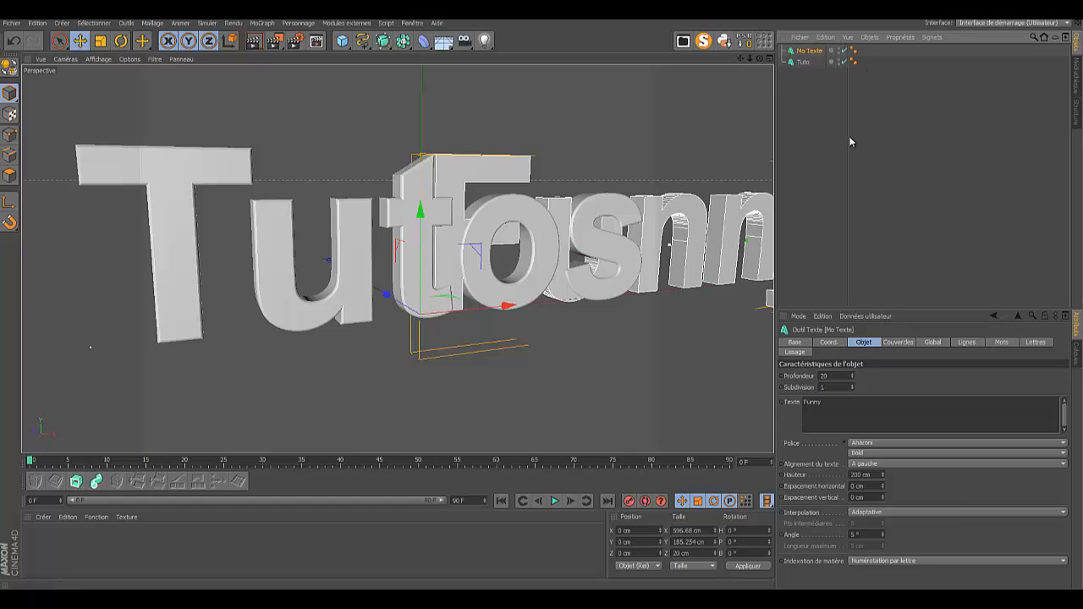
{"action": "left_click", "coordinate": [840, 62]}
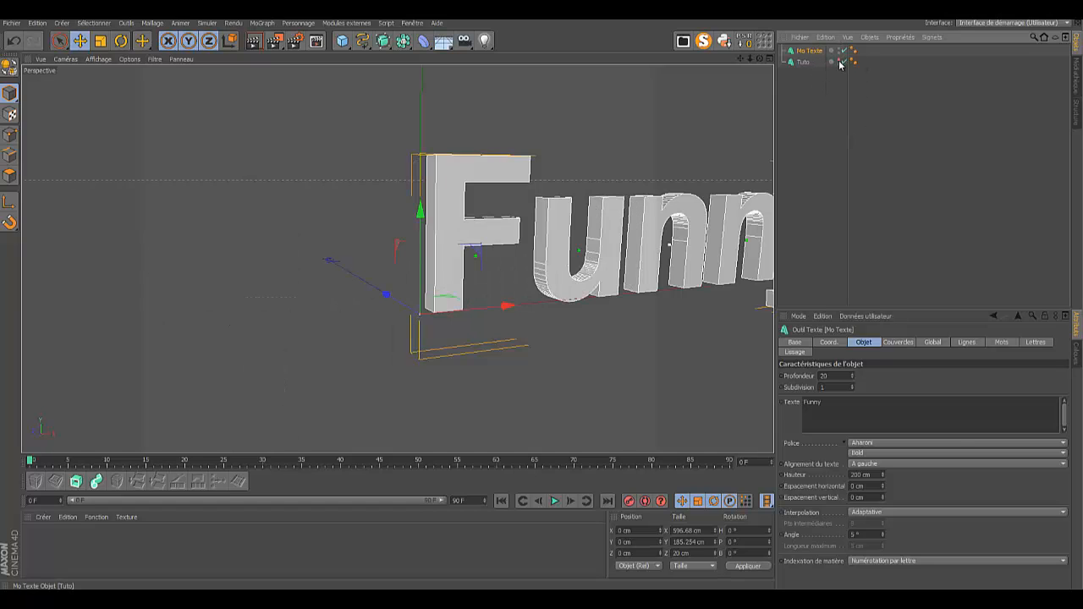
{"action": "left_click", "coordinate": [1064, 465]}
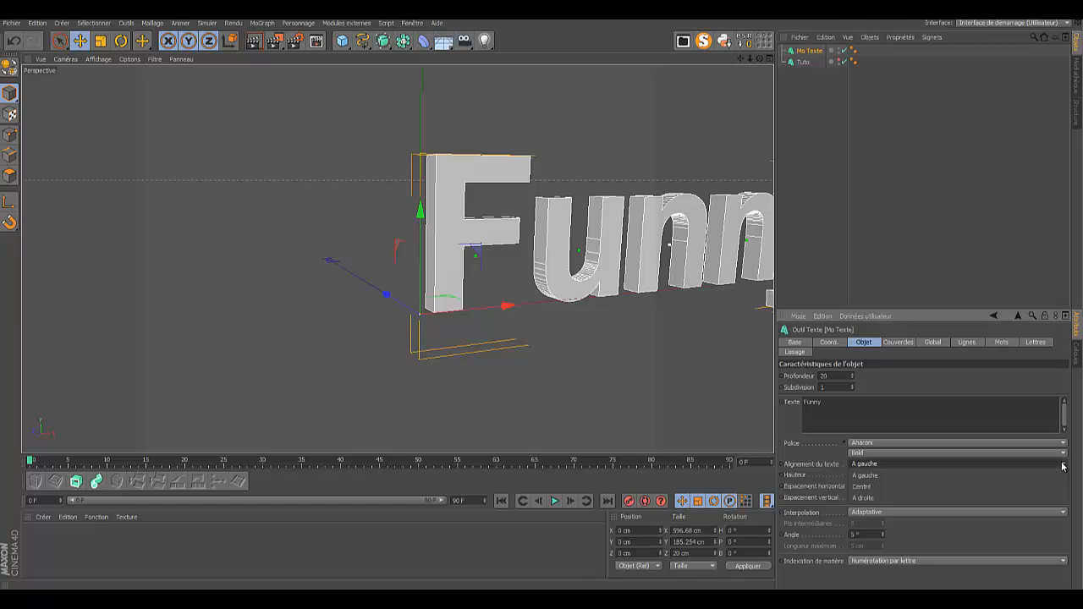
{"action": "left_click", "coordinate": [980, 486]}
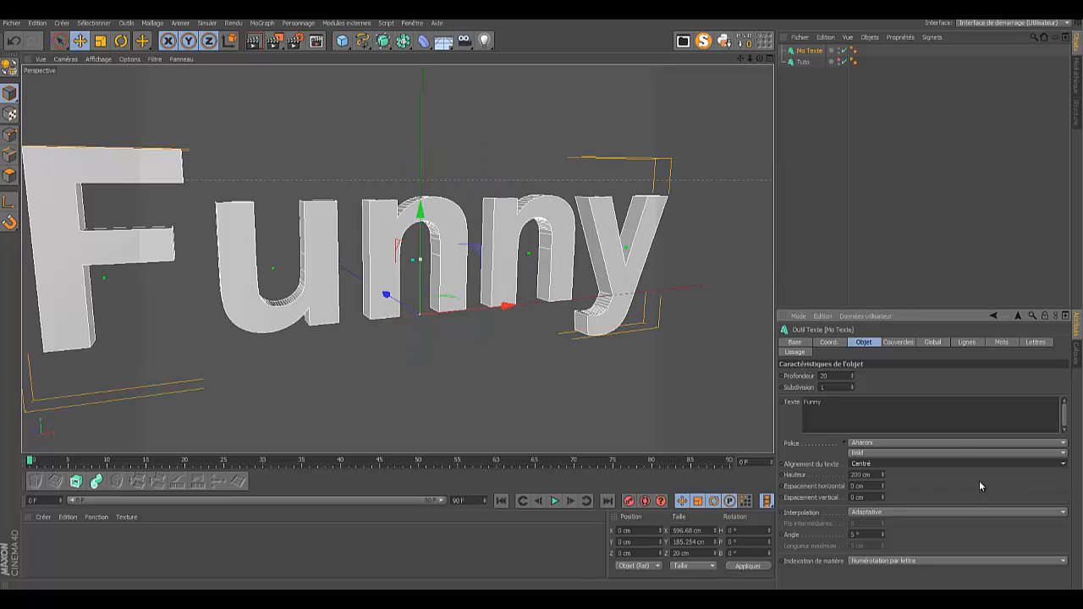
Step: Set the start cap of the "Funny" text to Couvercle et biseau with 2 steps and a 2 cm radius
{"action": "left_click", "coordinate": [904, 342]}
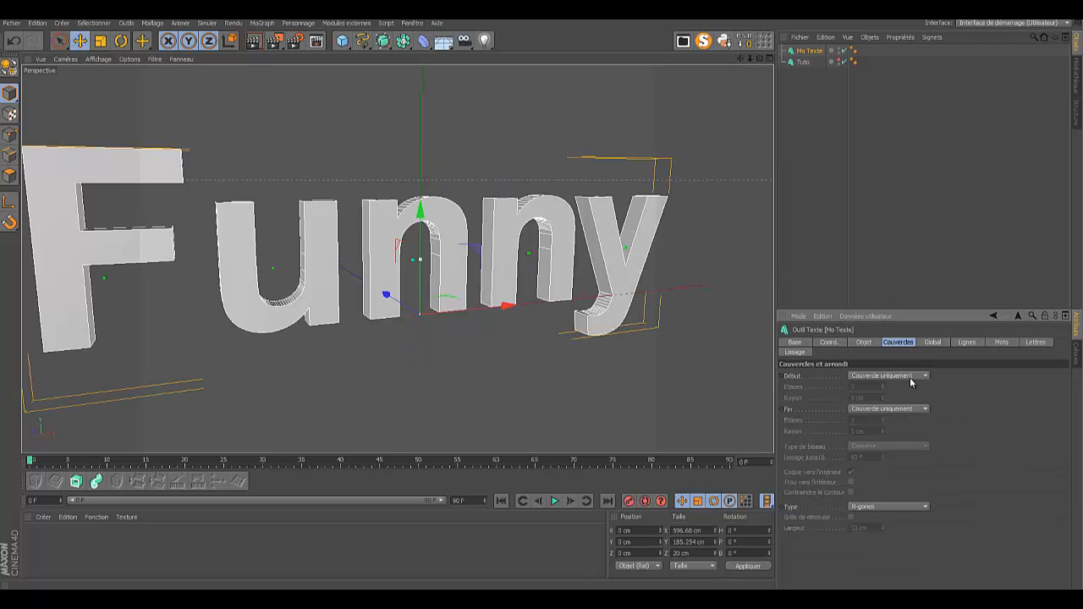
{"action": "left_click", "coordinate": [923, 376]}
{"action": "left_click", "coordinate": [912, 421]}
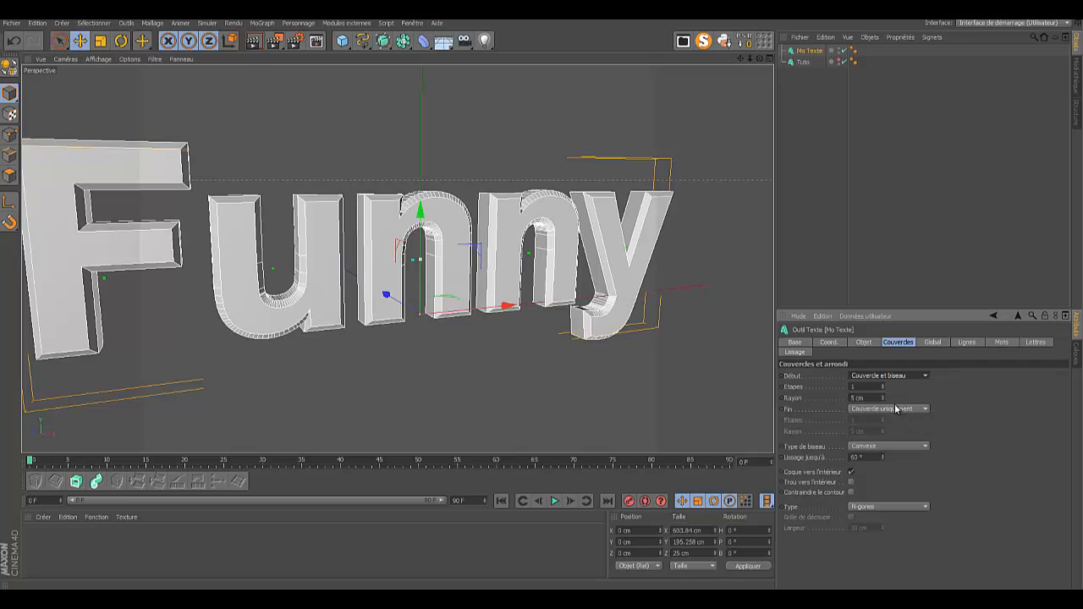
{"action": "left_click", "coordinate": [883, 401]}
{"action": "left_click", "coordinate": [882, 401]}
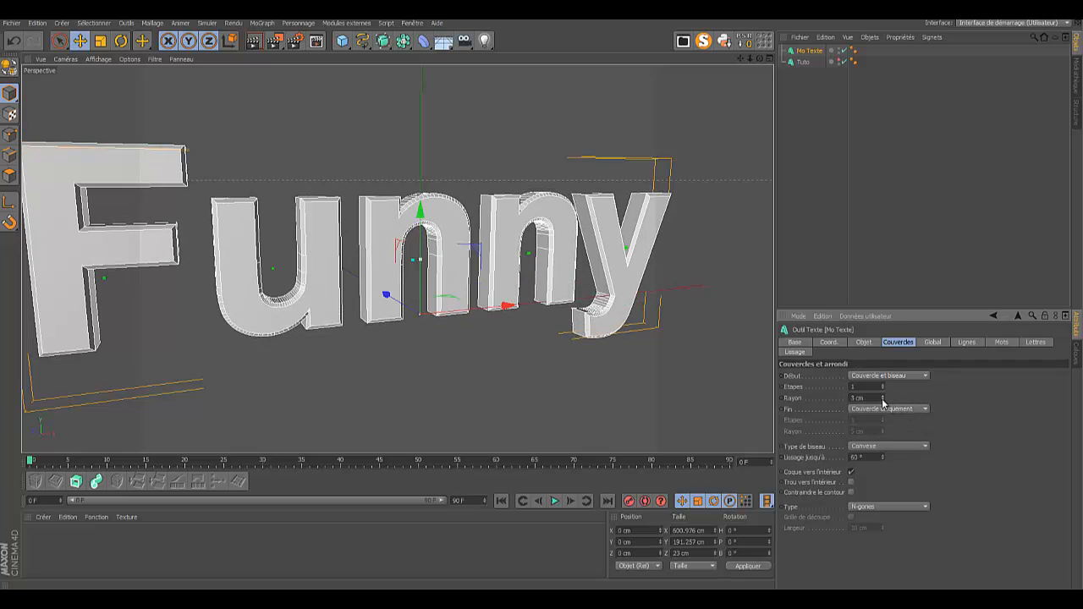
{"action": "left_click", "coordinate": [883, 401]}
{"action": "left_click", "coordinate": [883, 383]}
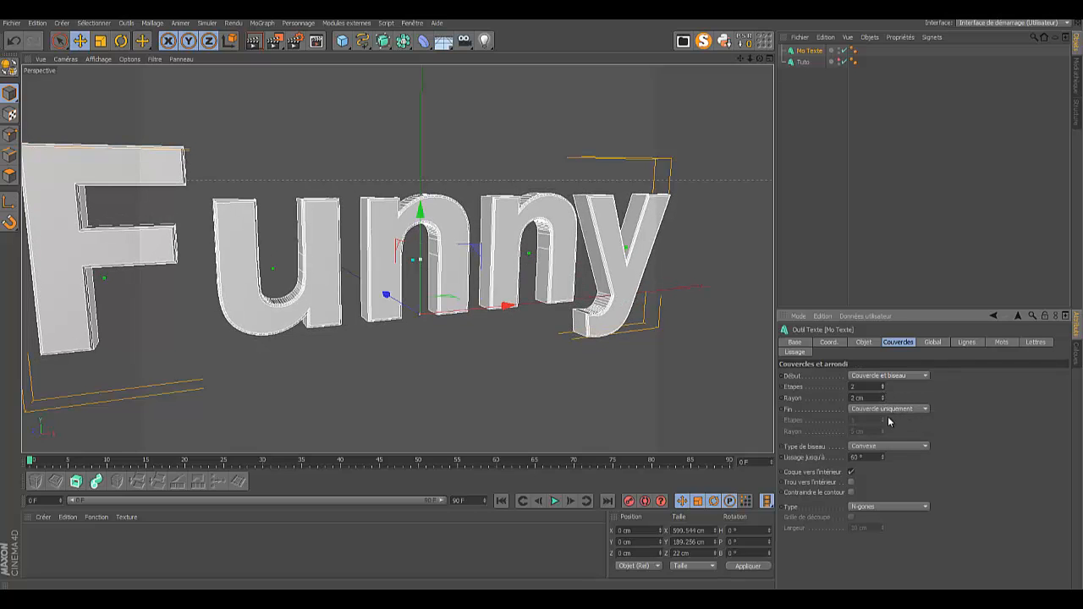
Step: Set the end cap of the "Funny" text to Couvercle et biseau with 2 steps and a 2 cm radius
{"action": "left_click", "coordinate": [924, 408]}
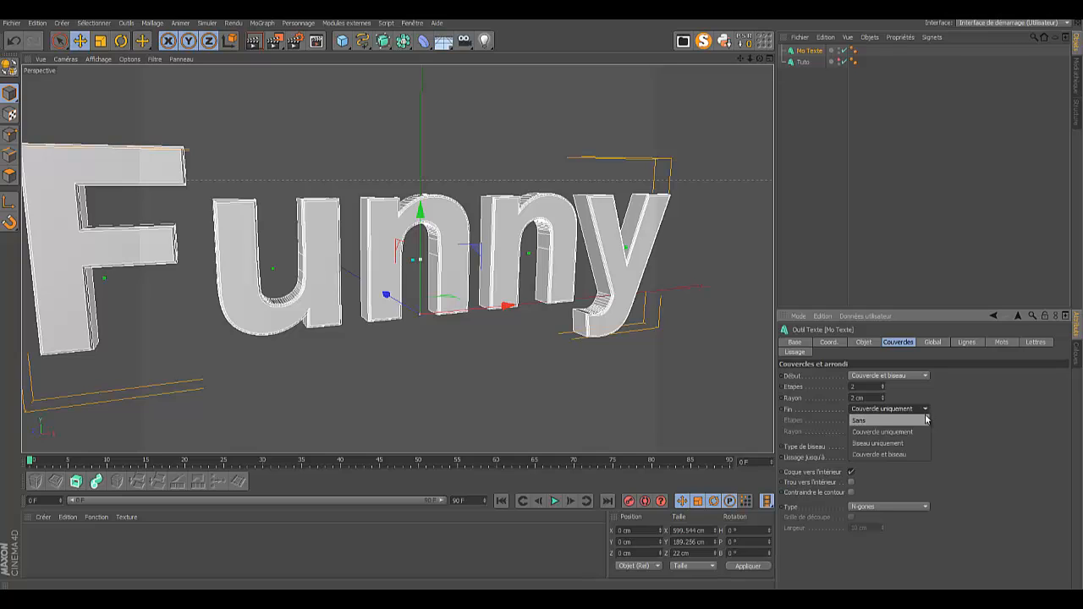
{"action": "left_click", "coordinate": [903, 455]}
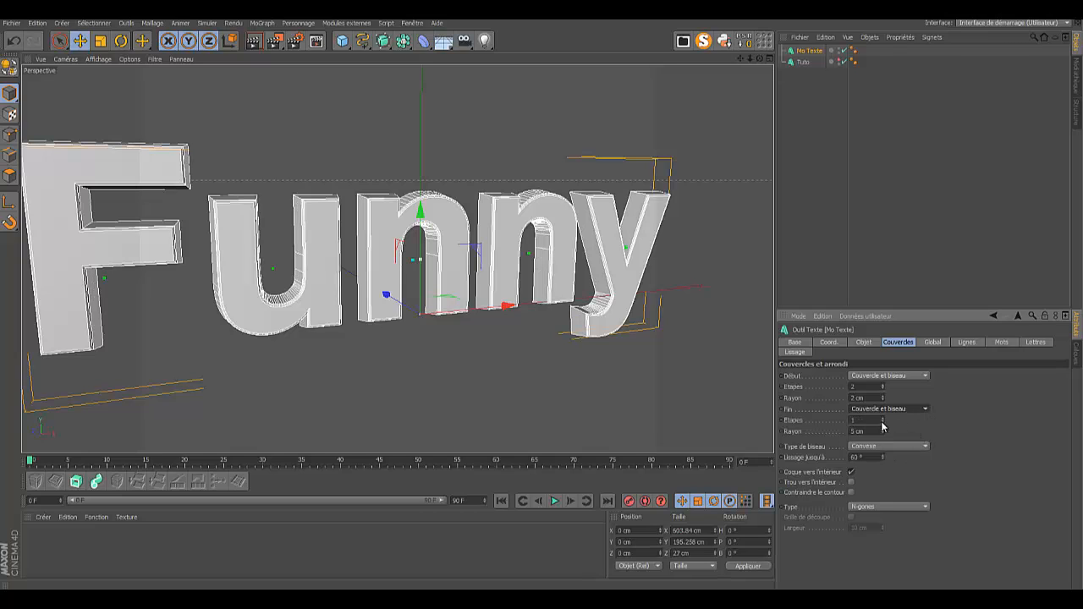
{"action": "left_click", "coordinate": [882, 418]}
{"action": "left_click", "coordinate": [882, 434]}
{"action": "left_click", "coordinate": [883, 433]}
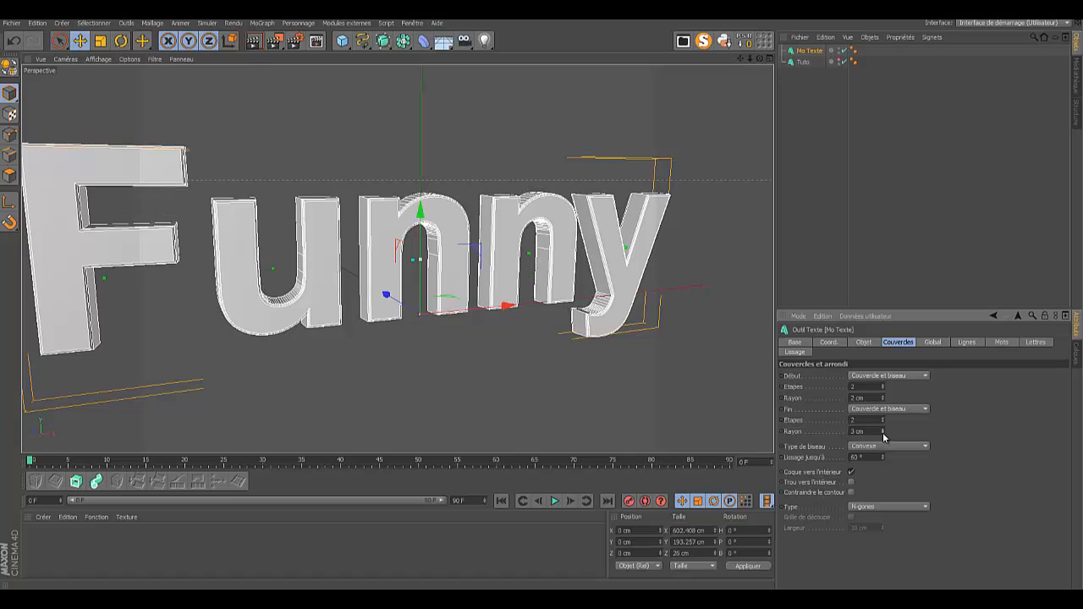
{"action": "left_click", "coordinate": [882, 433]}
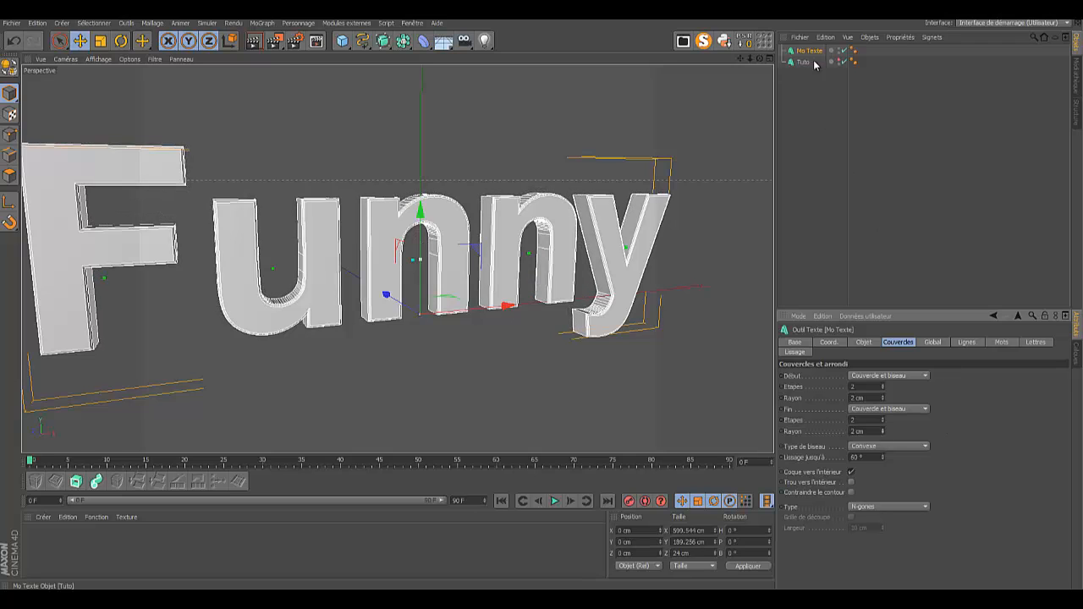
Step: Show the Tuto text in the viewport again and set its horizontal letter spacing to 16 cm
{"action": "left_click", "coordinate": [840, 62]}
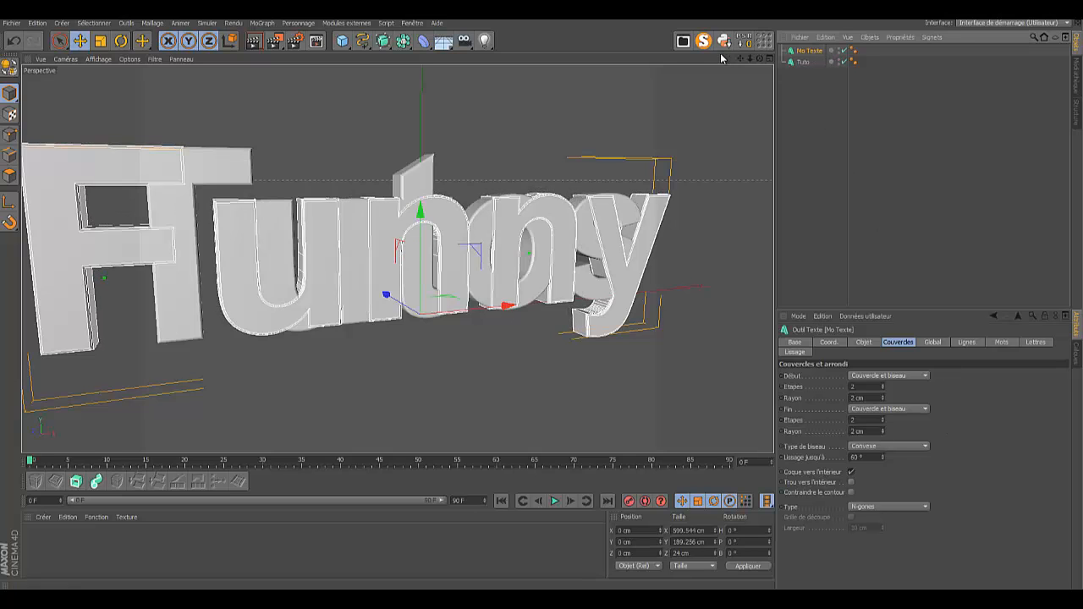
{"action": "left_click_drag", "start_coordinate": [760, 60], "coordinate": [541, 301]}
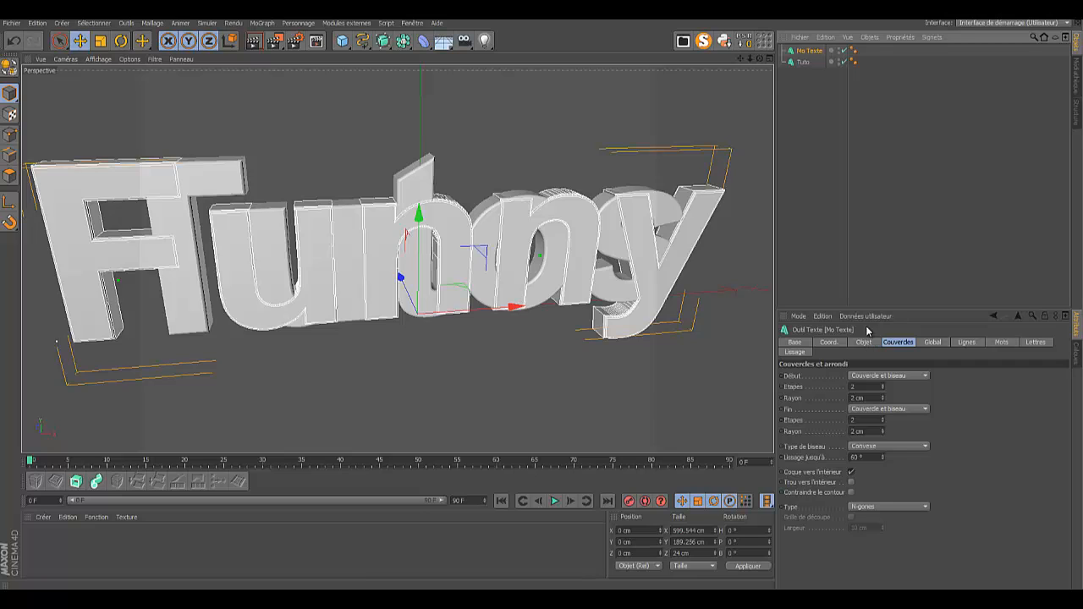
{"action": "left_click", "coordinate": [803, 62]}
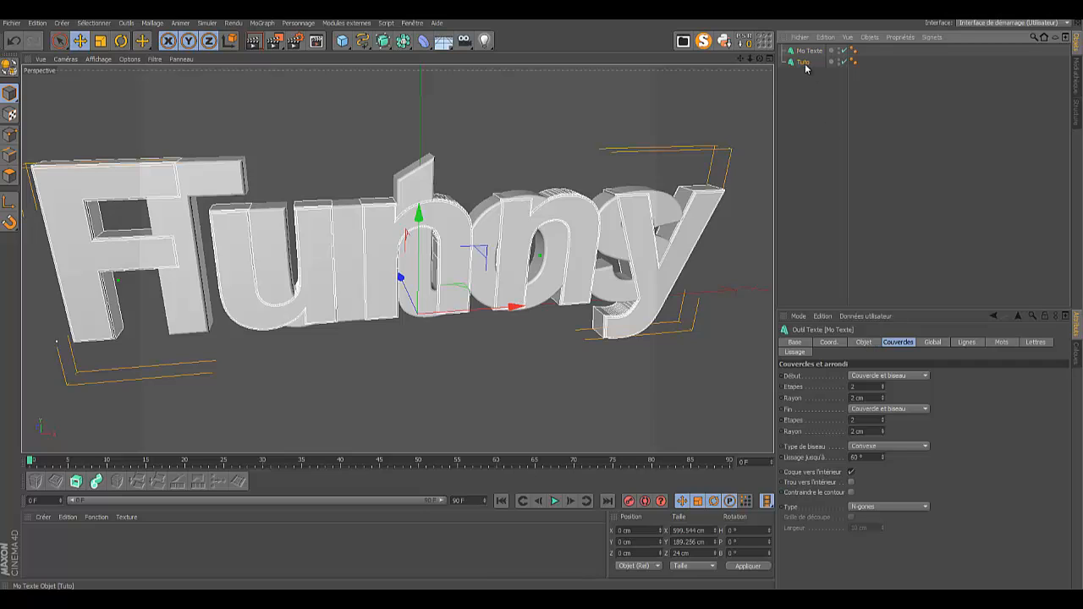
{"action": "left_click", "coordinate": [865, 342]}
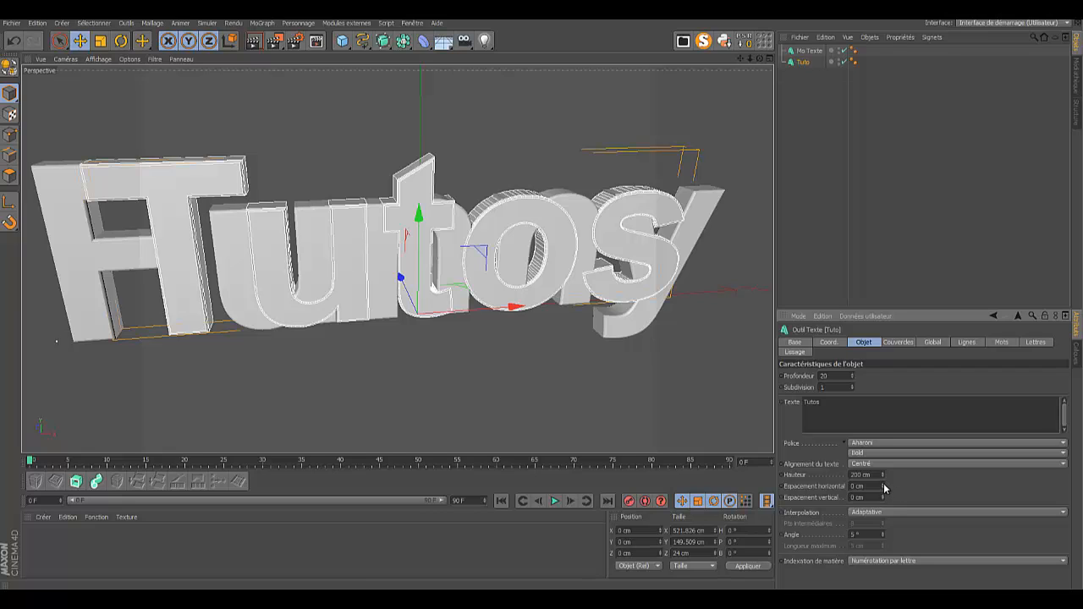
{"action": "left_click_drag", "start_coordinate": [883, 483], "coordinate": [883, 483]}
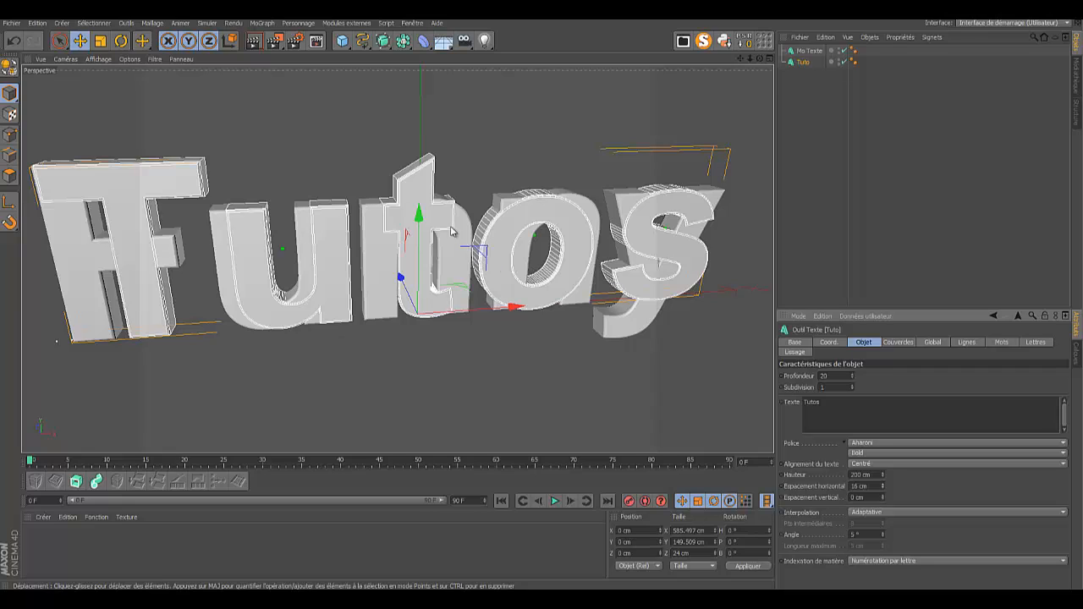
Step: Convert both MoGraph texts into editable objects and inspect the Mo Texte hierarchy down to its letters
{"action": "left_click", "coordinate": [810, 50], "text": "ctrl"}
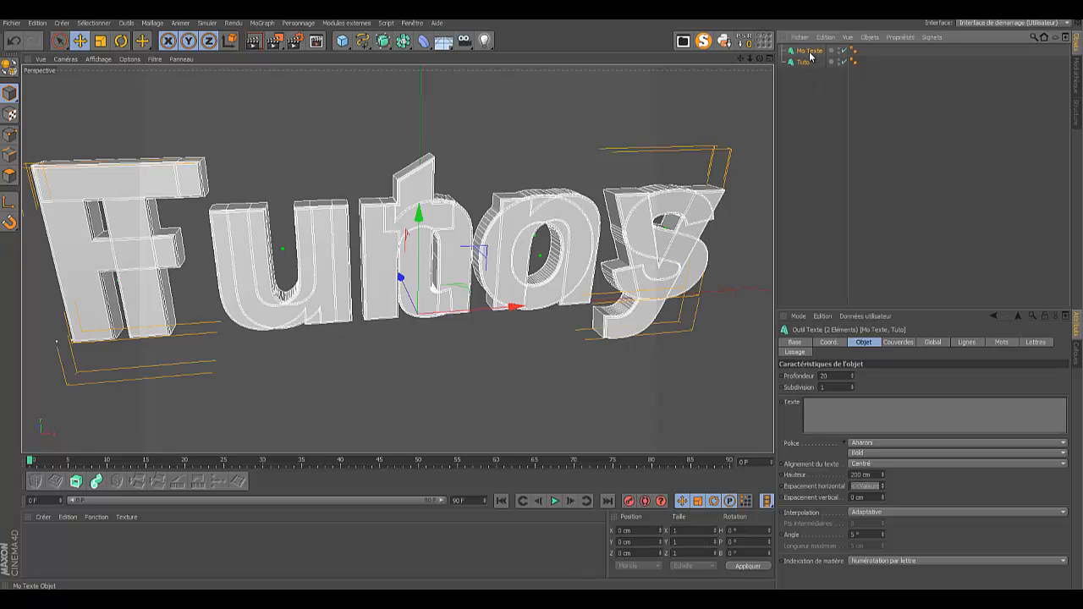
{"action": "key", "text": "c"}
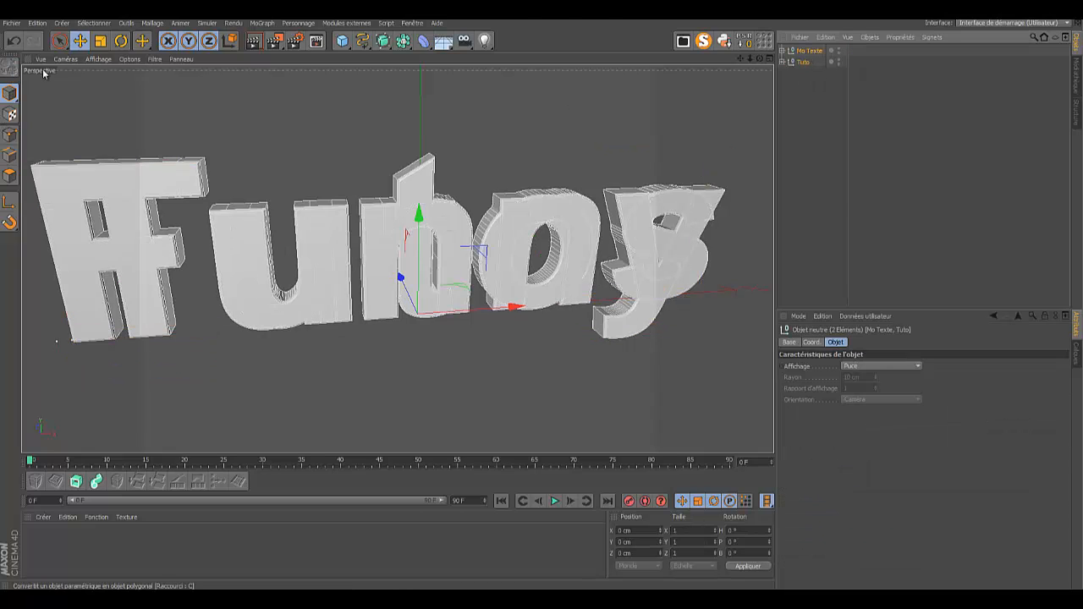
{"action": "left_click", "coordinate": [781, 51]}
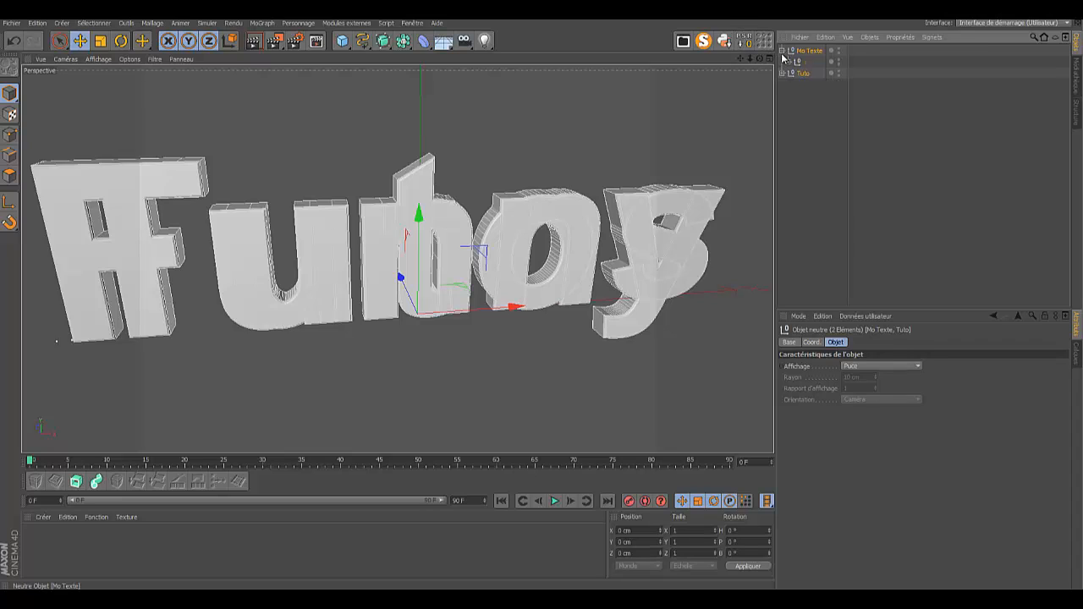
{"action": "left_click", "coordinate": [788, 61]}
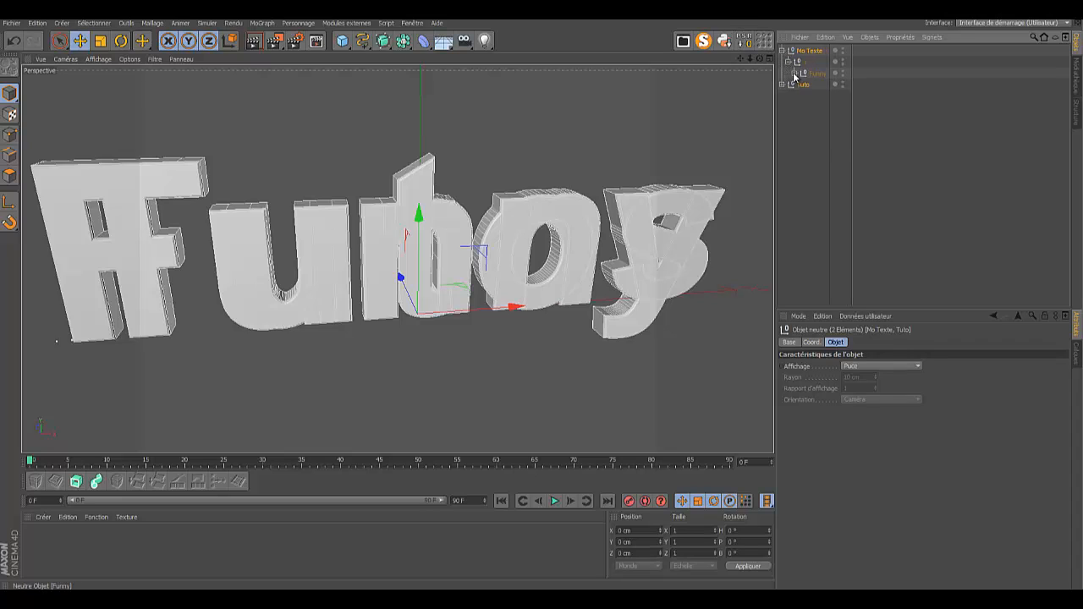
{"action": "left_click", "coordinate": [793, 73]}
{"action": "left_click", "coordinate": [781, 51]}
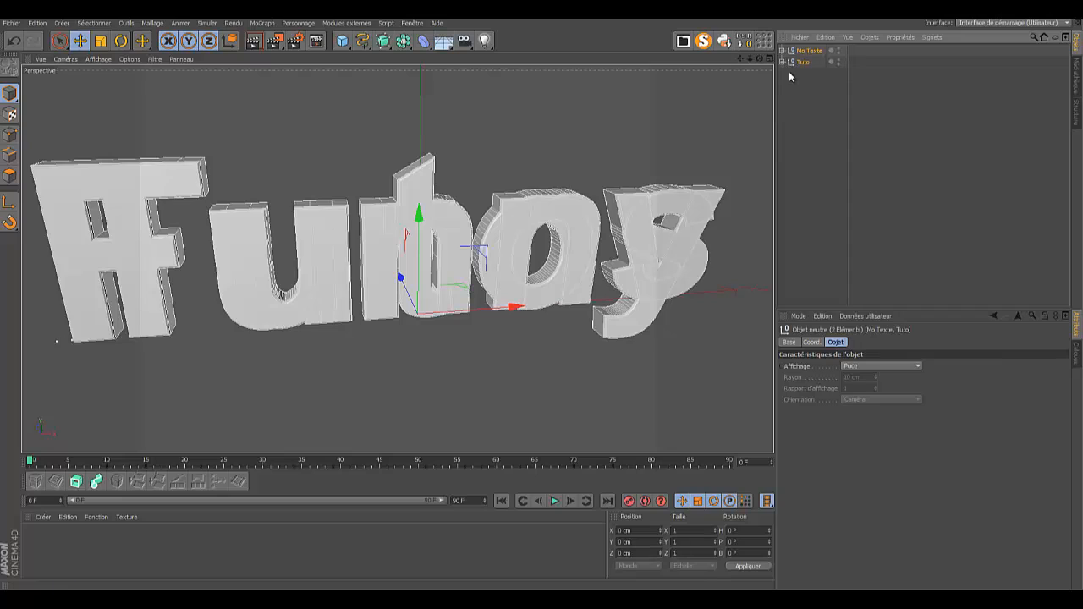
Step: Move the Tutos null, with its letters, out of the Tuto hierarchy to the root level of the scene
{"action": "left_click", "coordinate": [781, 61]}
{"action": "left_click", "coordinate": [786, 73]}
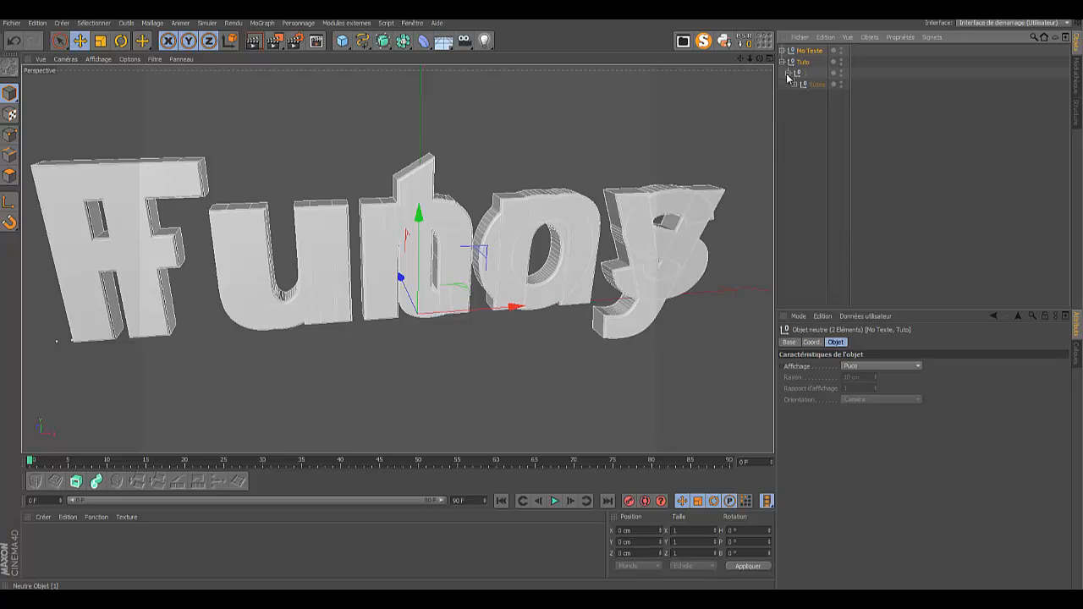
{"action": "left_click", "coordinate": [794, 84]}
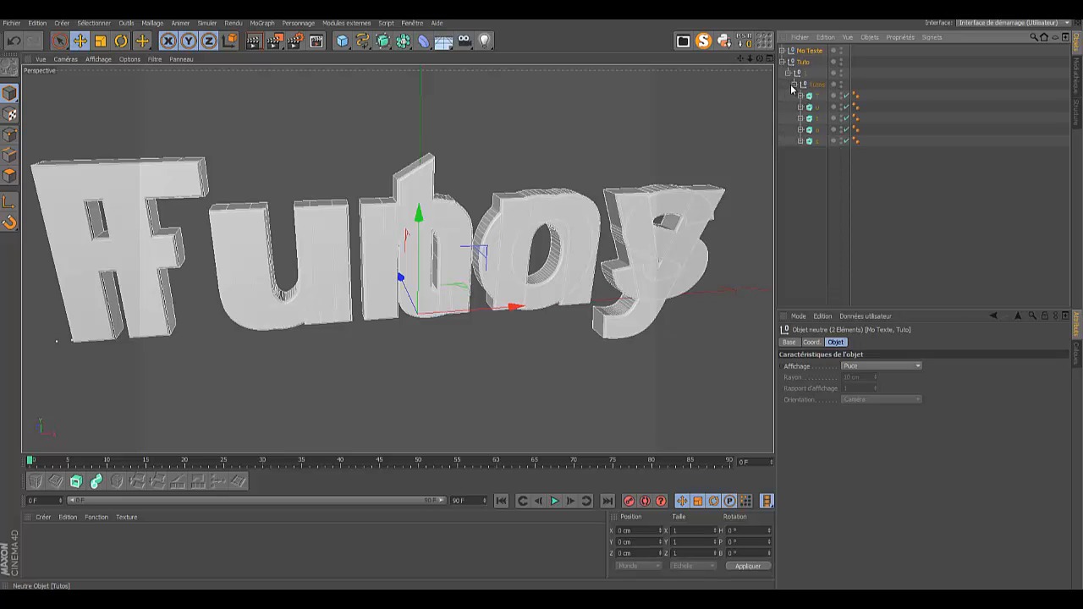
{"action": "left_click", "coordinate": [794, 84]}
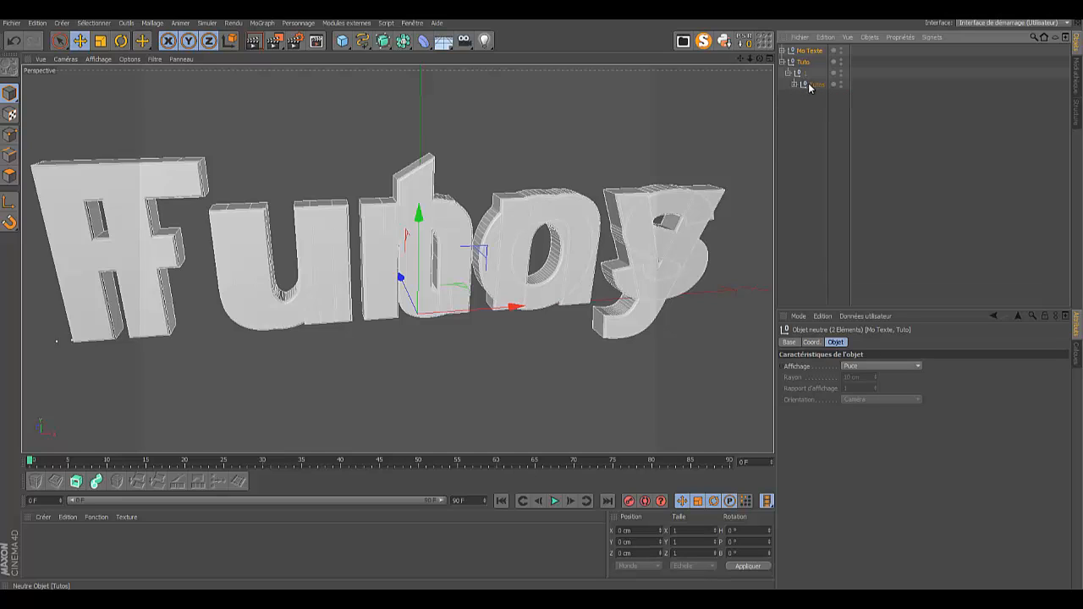
{"action": "left_click_drag", "start_coordinate": [811, 85], "coordinate": [790, 199]}
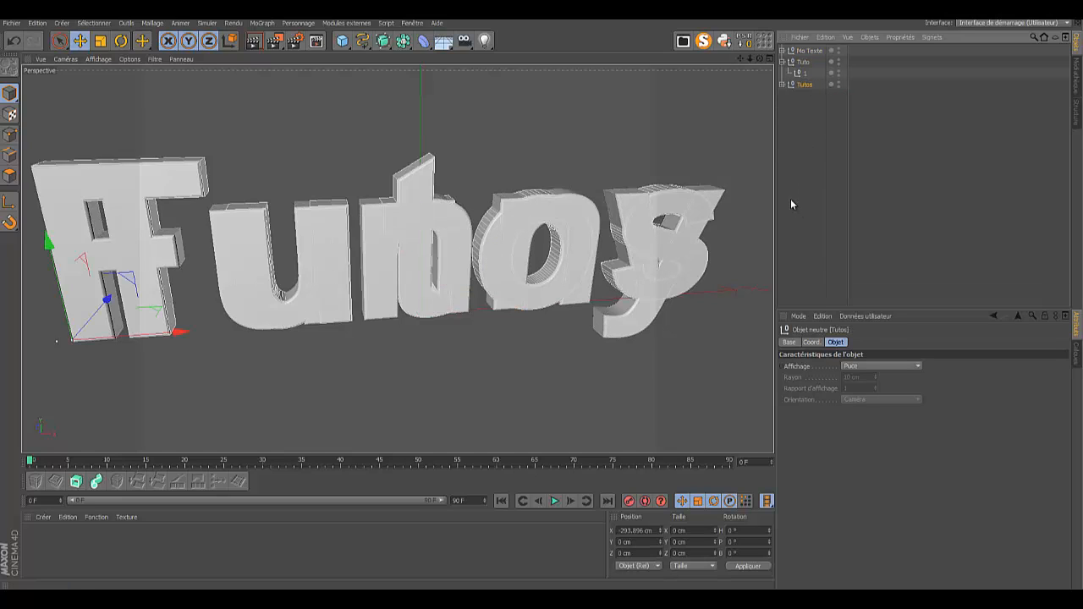
Step: Move the Funny null, with its letters, out of the Mo Texte hierarchy to the root level of the scene
{"action": "left_click", "coordinate": [781, 51]}
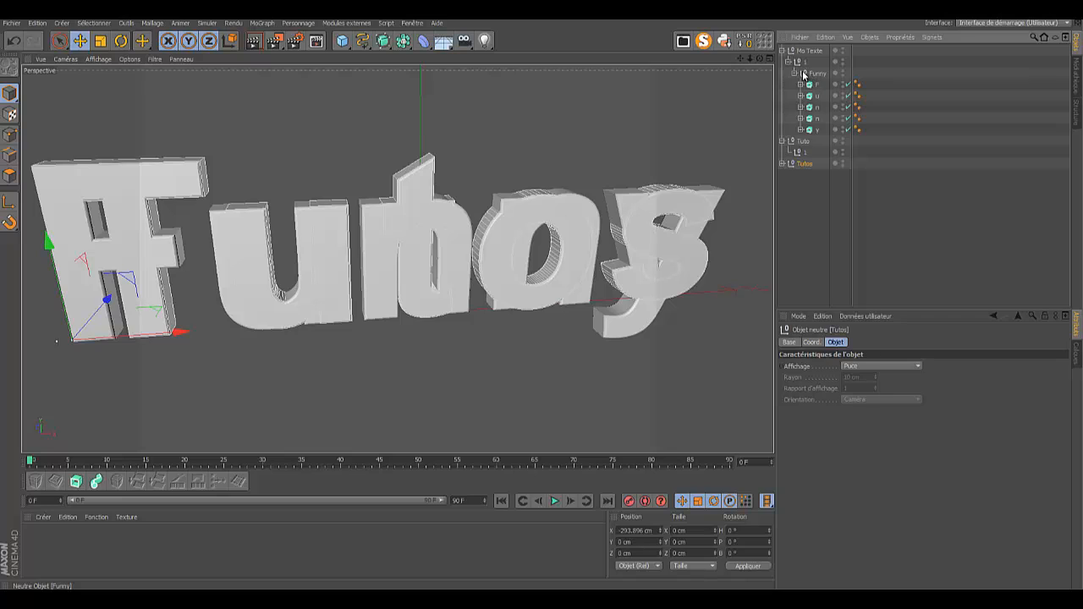
{"action": "left_click", "coordinate": [795, 74]}
{"action": "left_click_drag", "start_coordinate": [811, 143], "coordinate": [808, 146]}
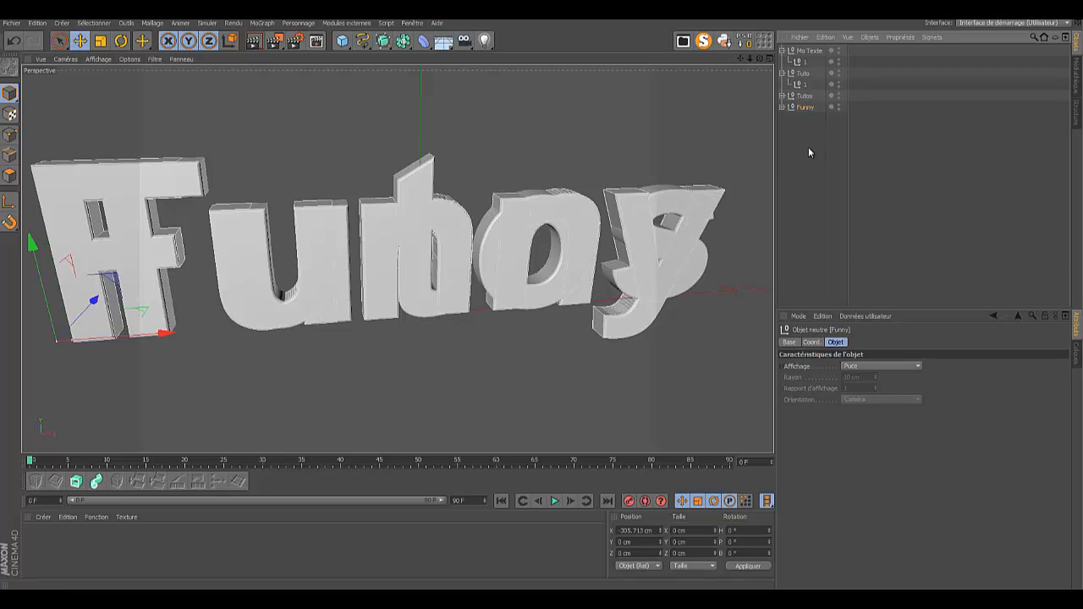
Step: Delete the emptied Mo Texte and Tuto nulls together with their child nulls
{"action": "left_click", "coordinate": [801, 52]}
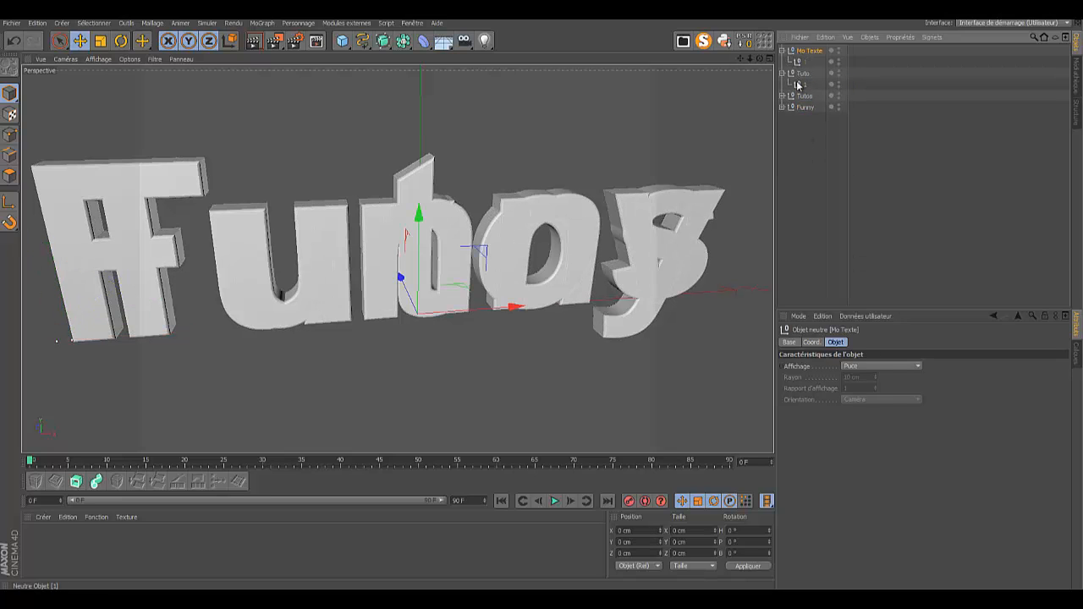
{"action": "left_click", "coordinate": [797, 86], "text": "shift"}
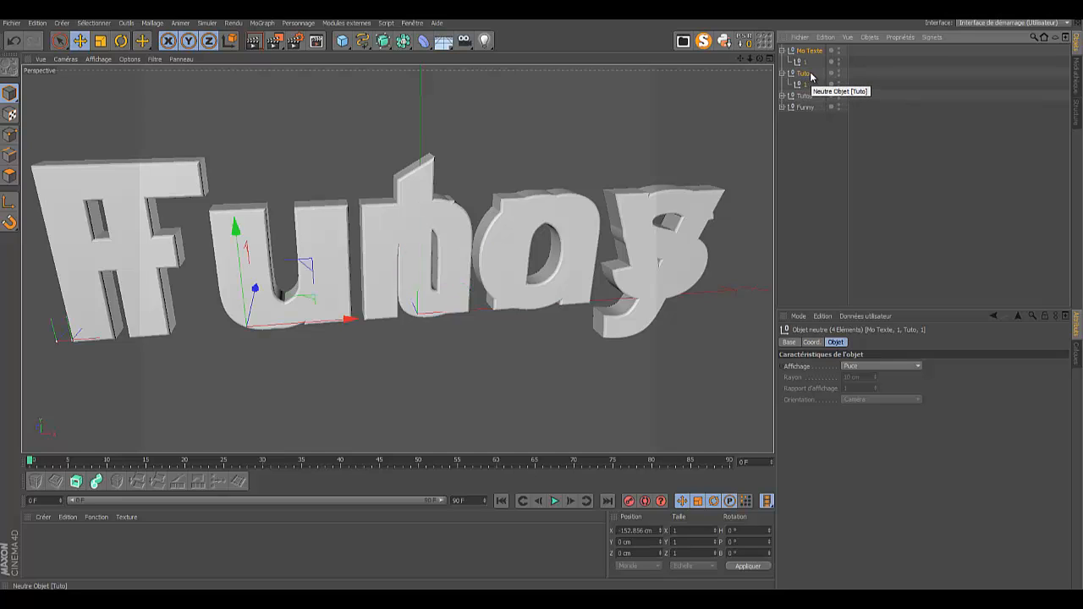
{"action": "key", "text": "Delete"}
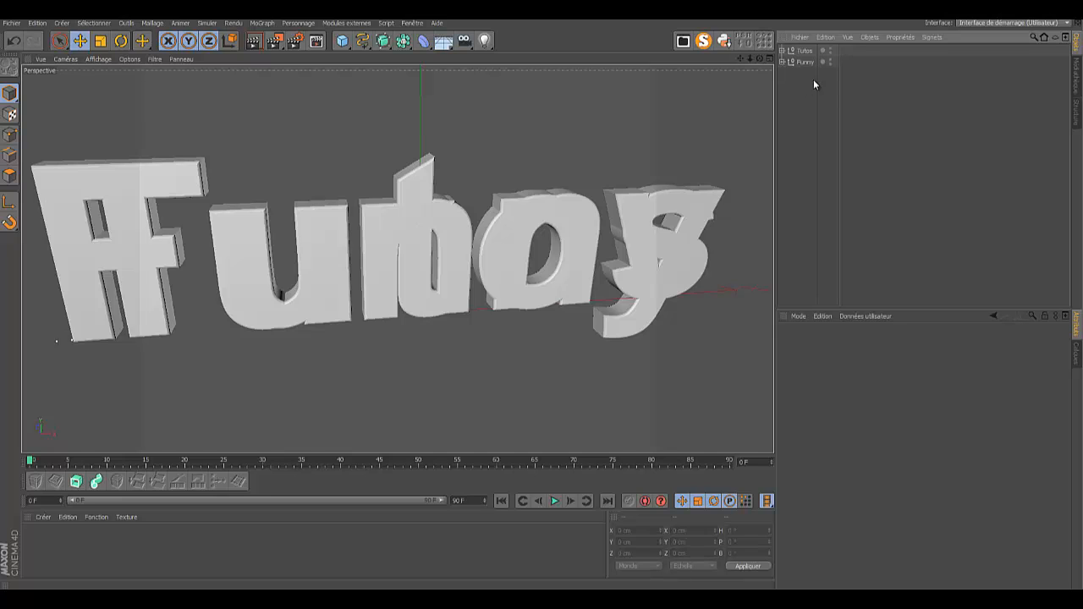
Step: Group the Tutos and Funny nulls under a new parent null and rename it Typo
{"action": "left_click_drag", "start_coordinate": [828, 84], "coordinate": [787, 47]}
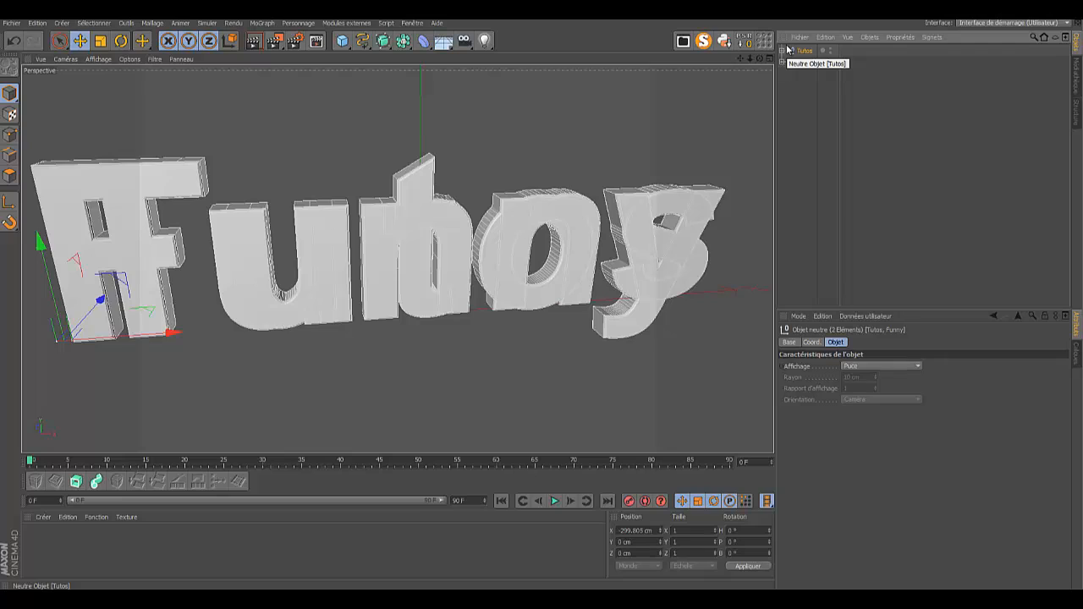
{"action": "key", "text": "alt+g"}
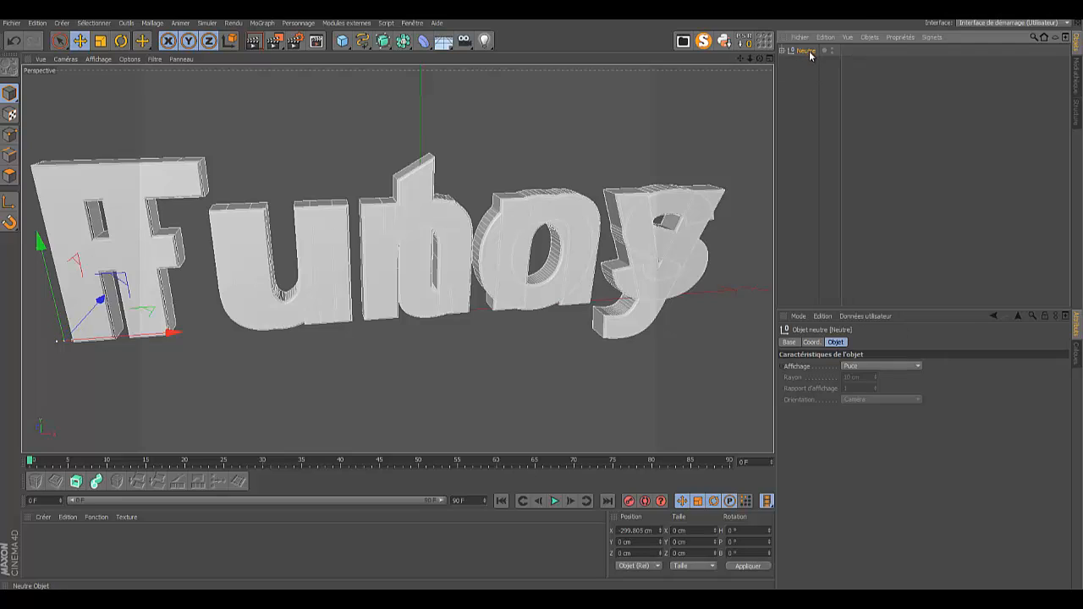
{"action": "double_click", "coordinate": [808, 52]}
{"action": "key", "text": "BackSpace"}
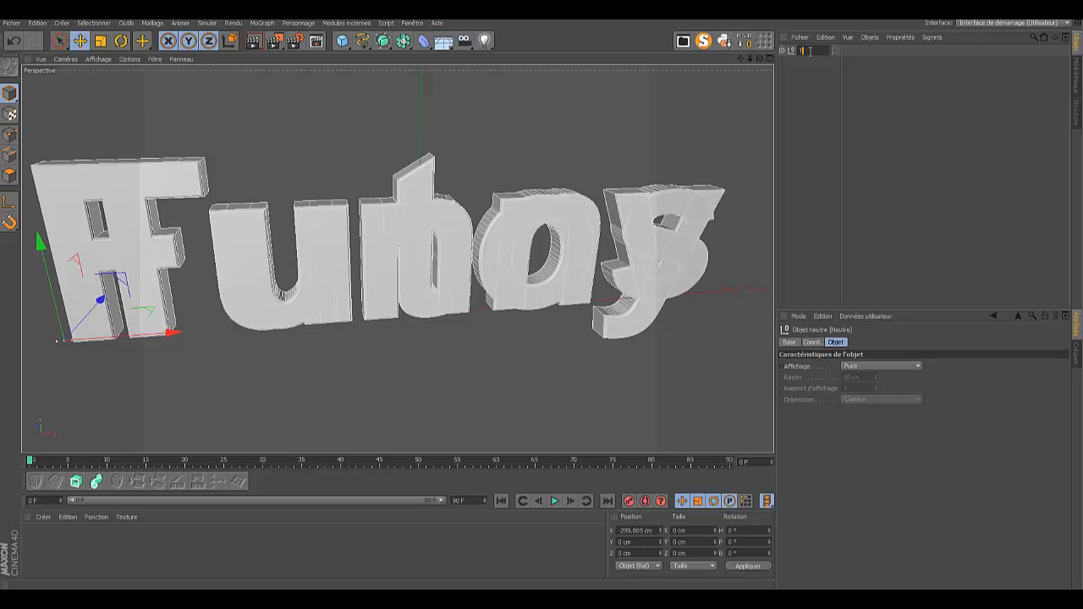
{"action": "type", "text": "Typo"}
{"action": "key", "text": "Return"}
Step: Expand the Typo group and its Tutos and Funny nulls to list the individual letter extrusions
{"action": "left_click", "coordinate": [781, 50]}
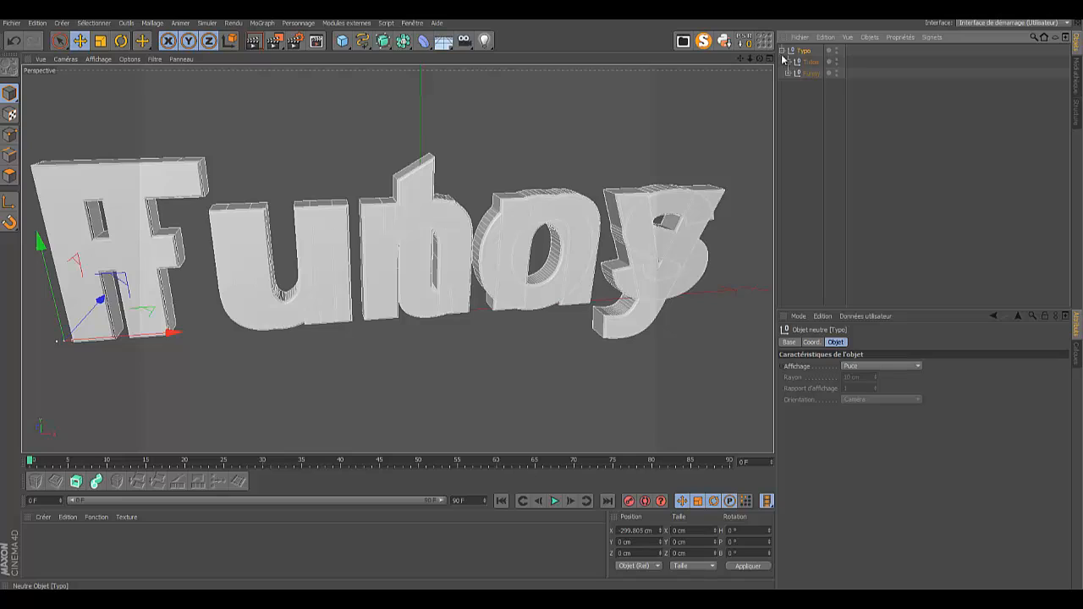
{"action": "left_click", "coordinate": [788, 61]}
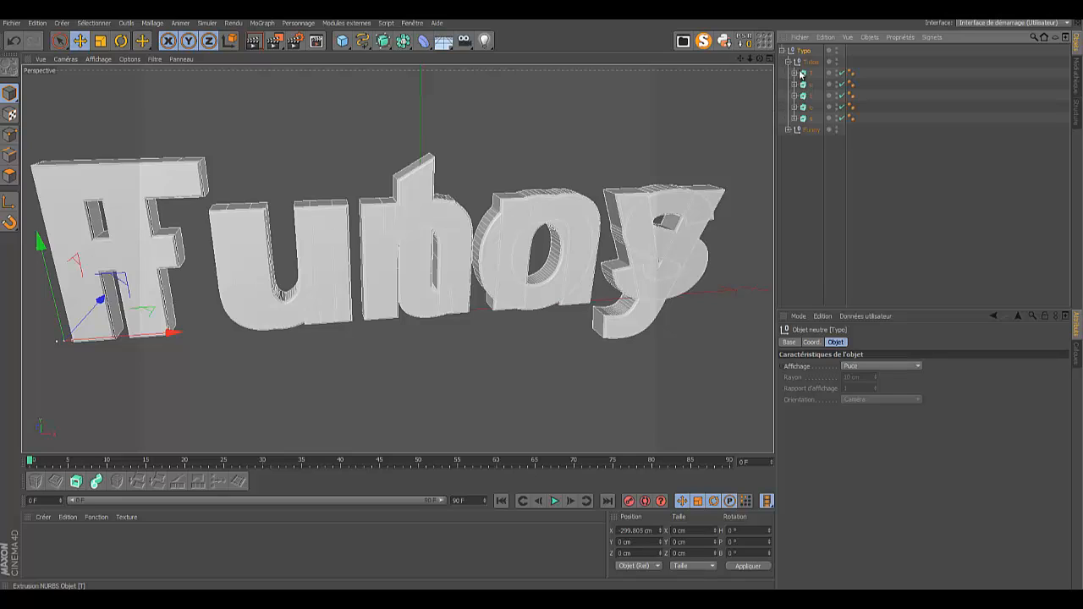
{"action": "left_click", "coordinate": [787, 130]}
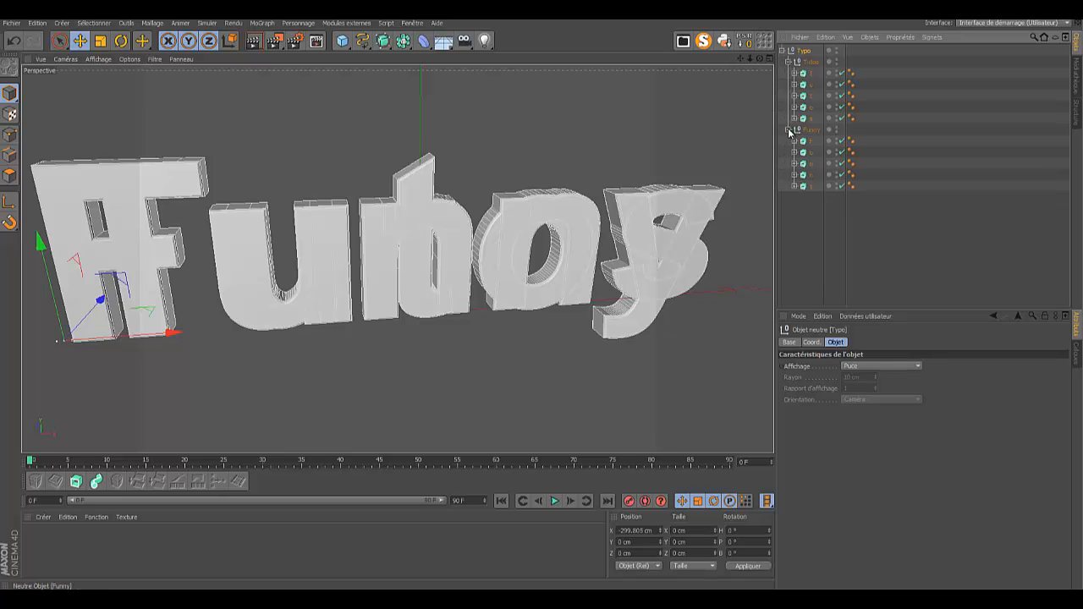
{"action": "left_click", "coordinate": [794, 74]}
{"action": "left_click", "coordinate": [794, 74]}
Step: Convert each of the five letter extrusions in the Tutos null into an editable polygon object, one by one
{"action": "left_click", "coordinate": [806, 75]}
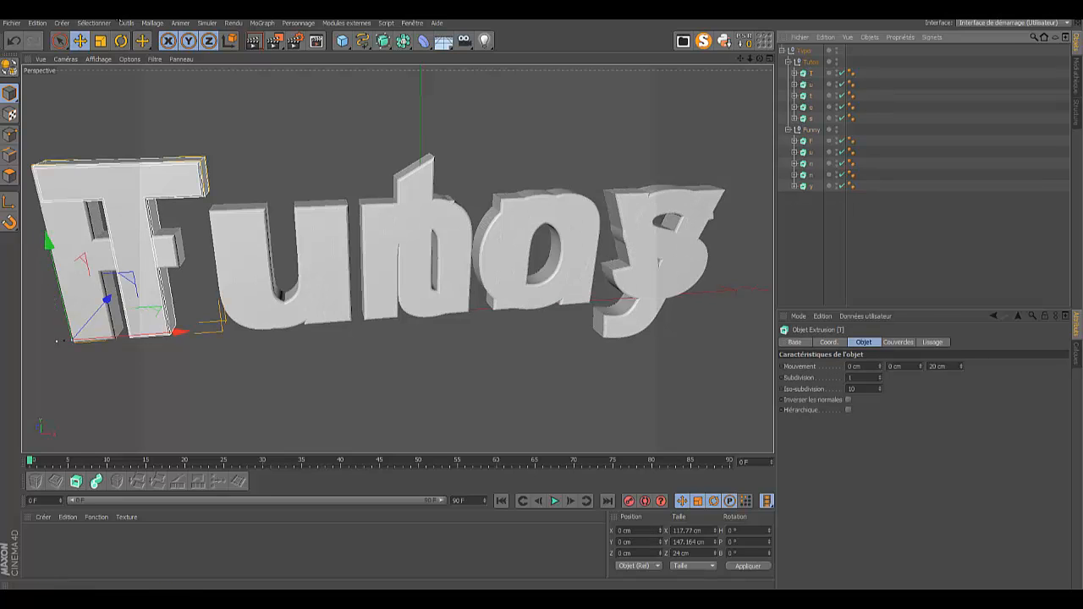
{"action": "left_click", "coordinate": [8, 66]}
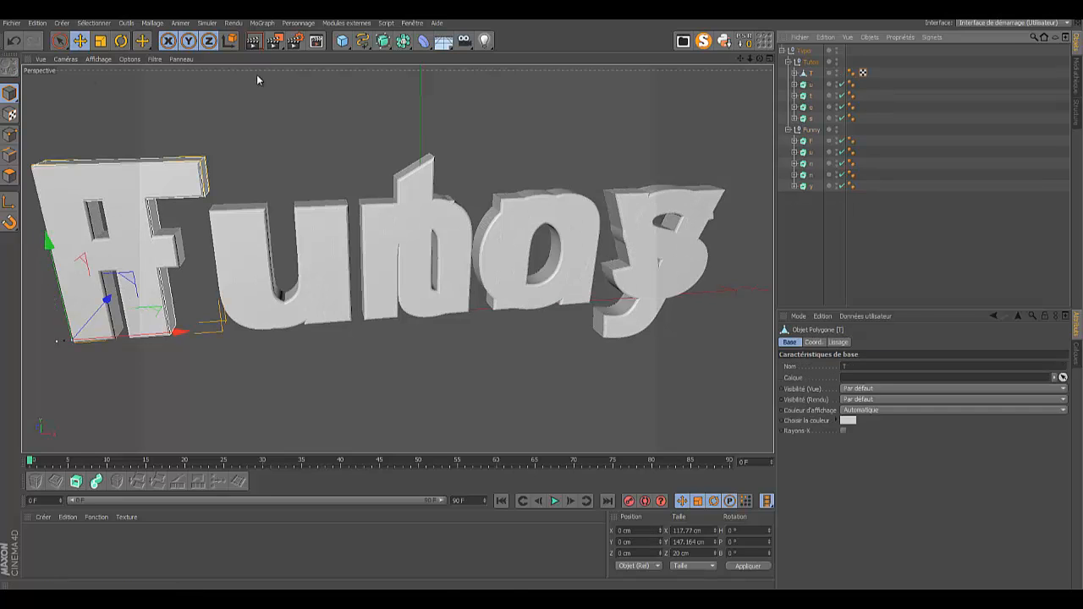
{"action": "left_click", "coordinate": [806, 84]}
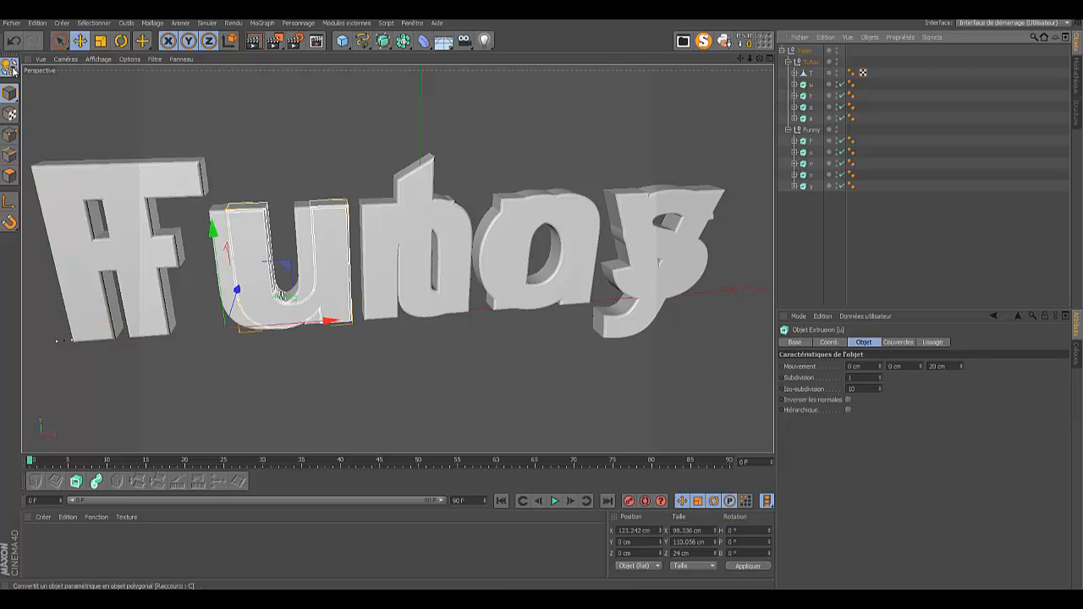
{"action": "left_click", "coordinate": [9, 66]}
{"action": "left_click", "coordinate": [806, 96]}
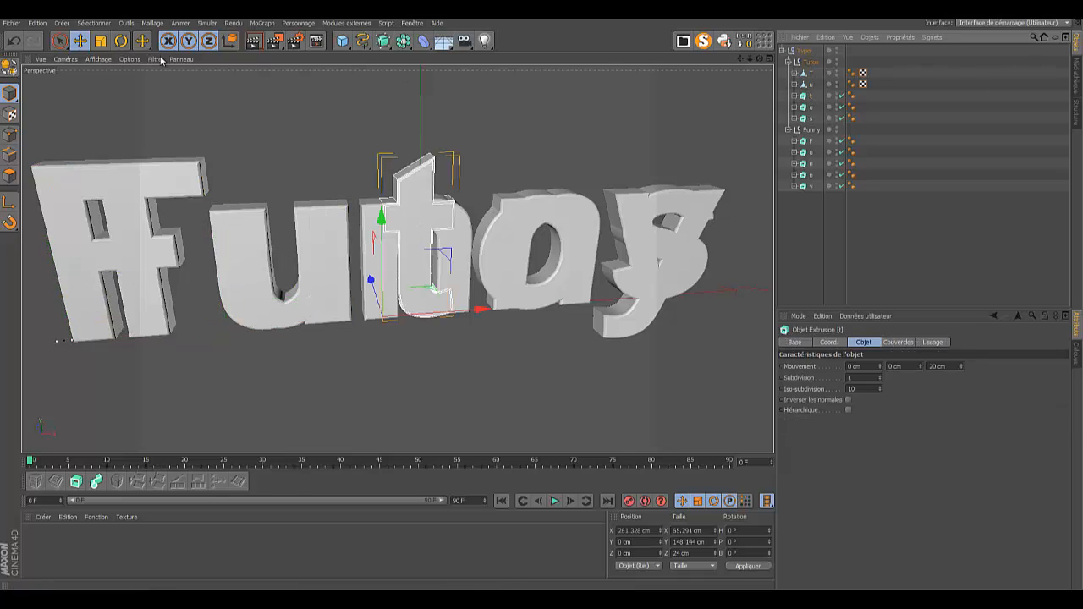
{"action": "left_click", "coordinate": [8, 66]}
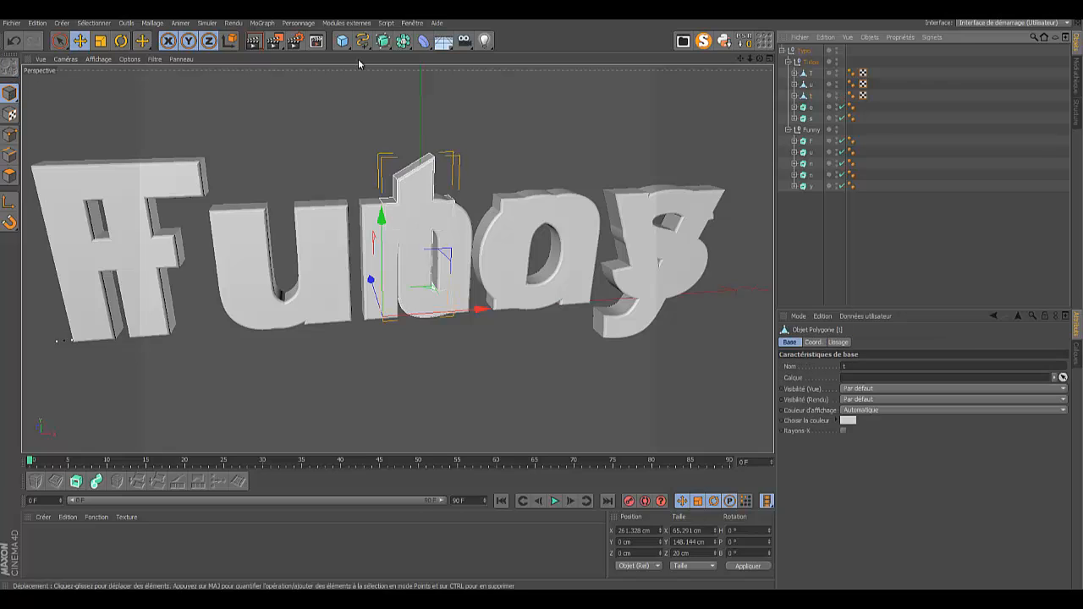
{"action": "left_click", "coordinate": [808, 107]}
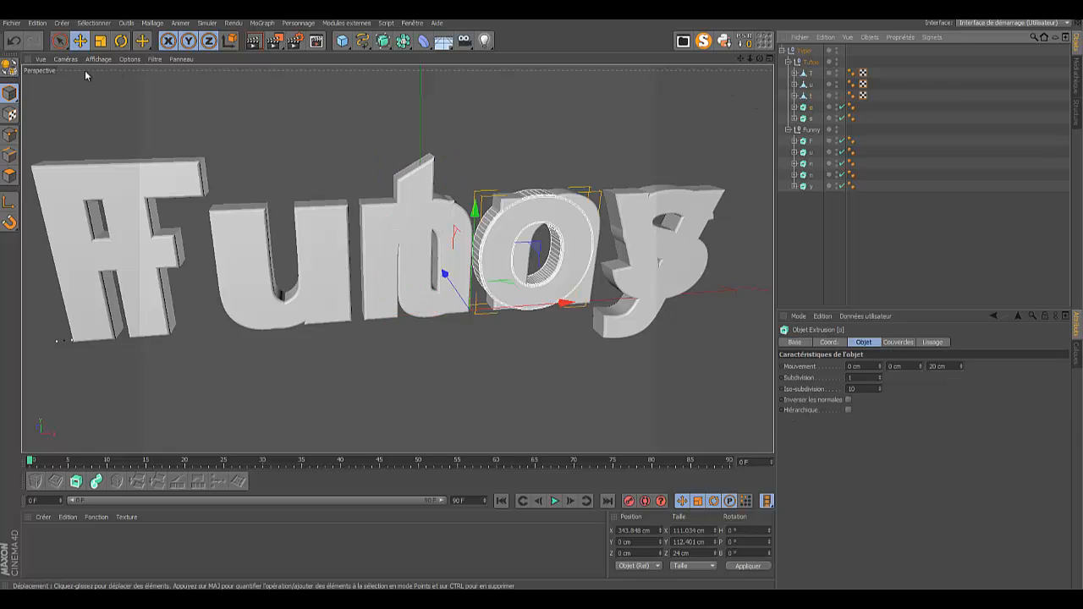
{"action": "key", "text": "c"}
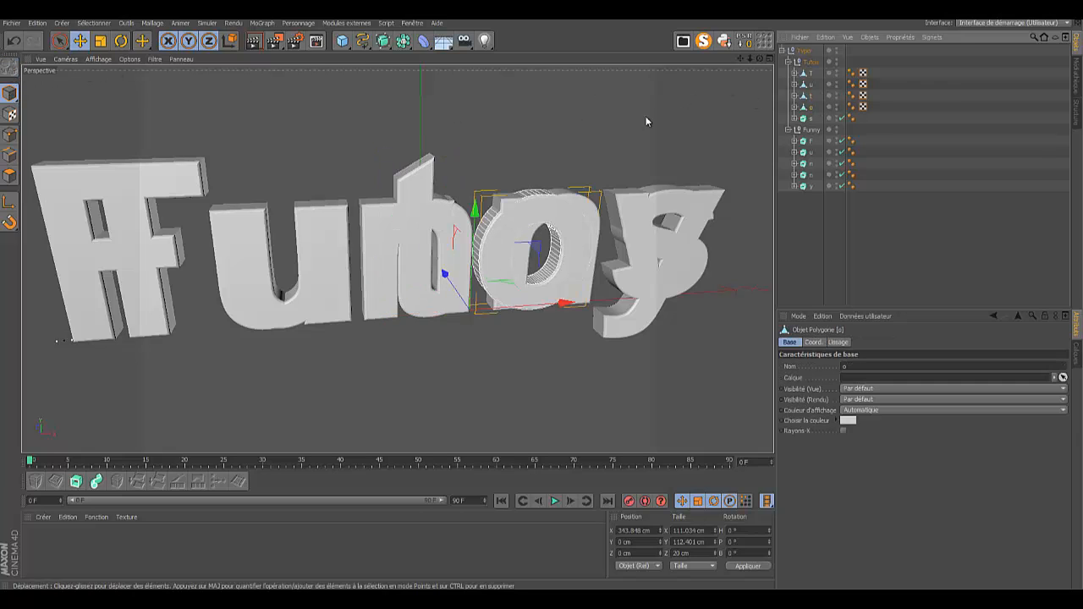
{"action": "left_click", "coordinate": [804, 120]}
{"action": "left_click", "coordinate": [8, 66]}
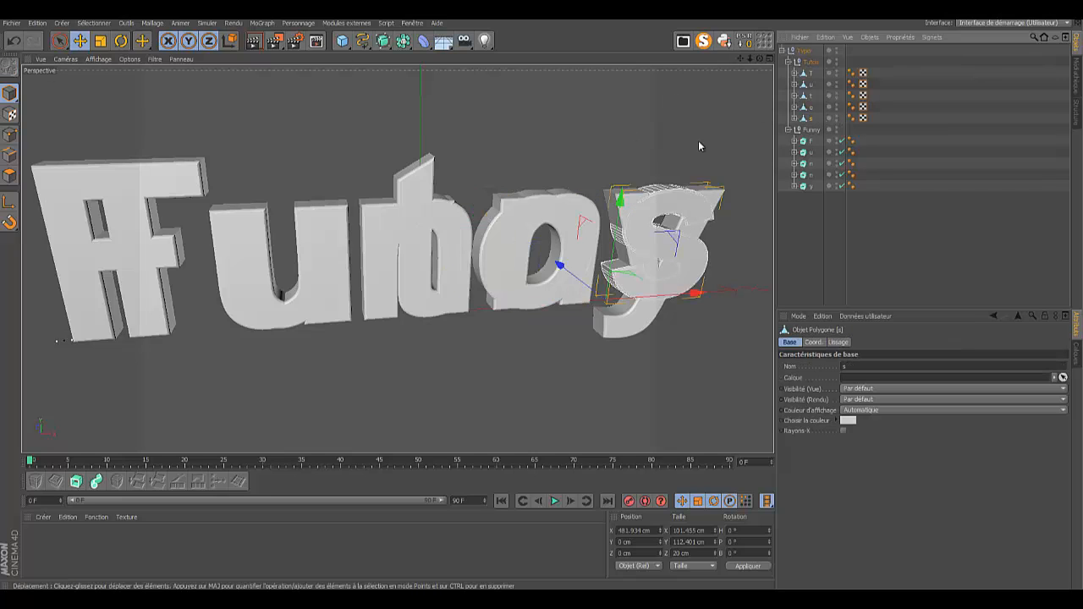
Step: Convert each of the five letter extrusions in the Funny null into an editable polygon object, one by one
{"action": "left_click", "coordinate": [808, 141]}
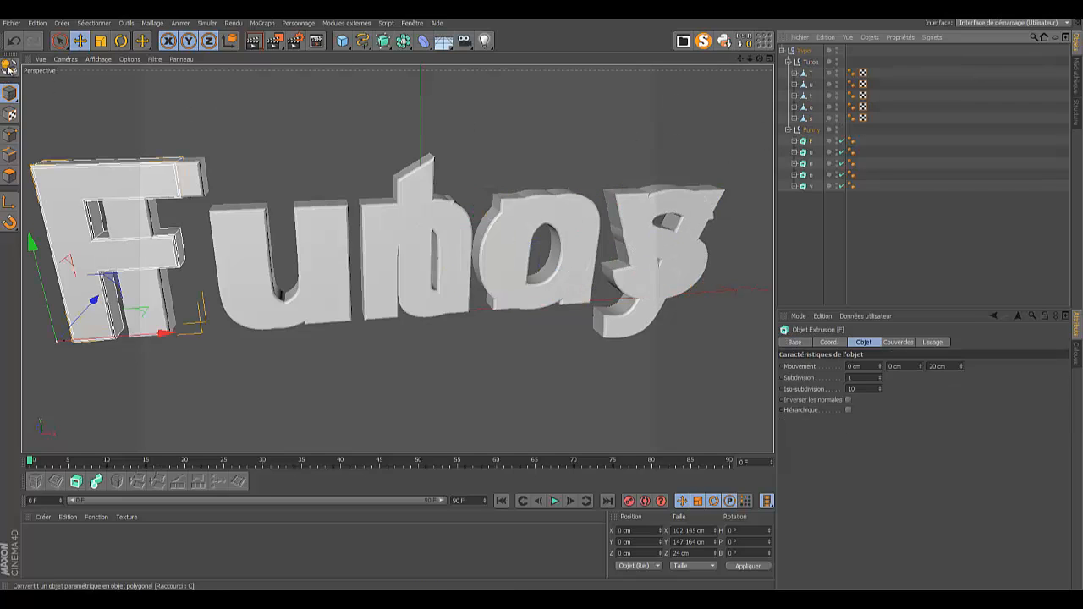
{"action": "left_click", "coordinate": [9, 66]}
{"action": "left_click", "coordinate": [804, 152]}
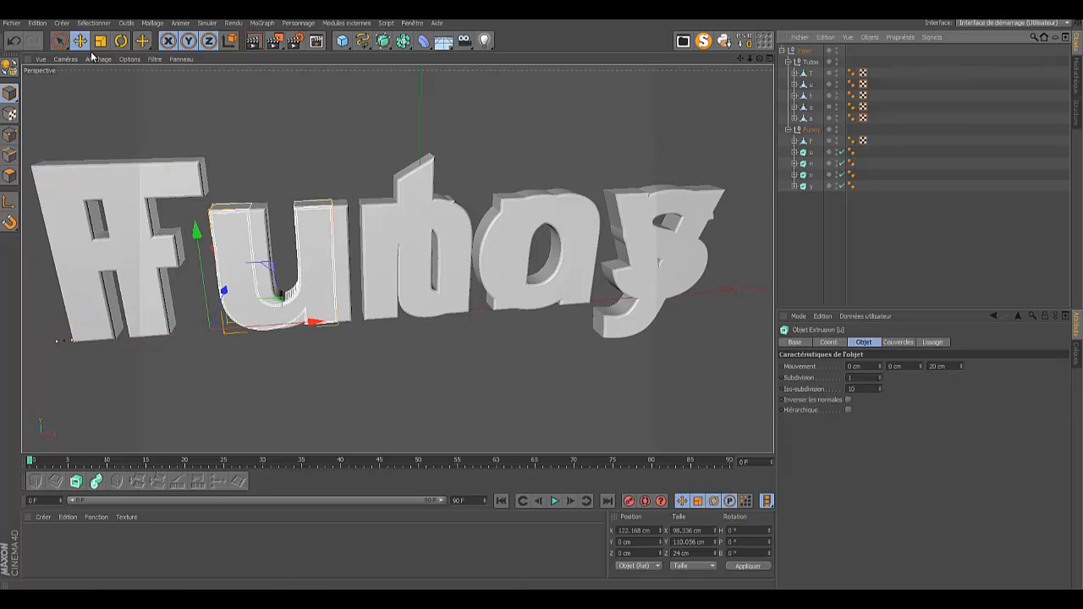
{"action": "left_click", "coordinate": [9, 66]}
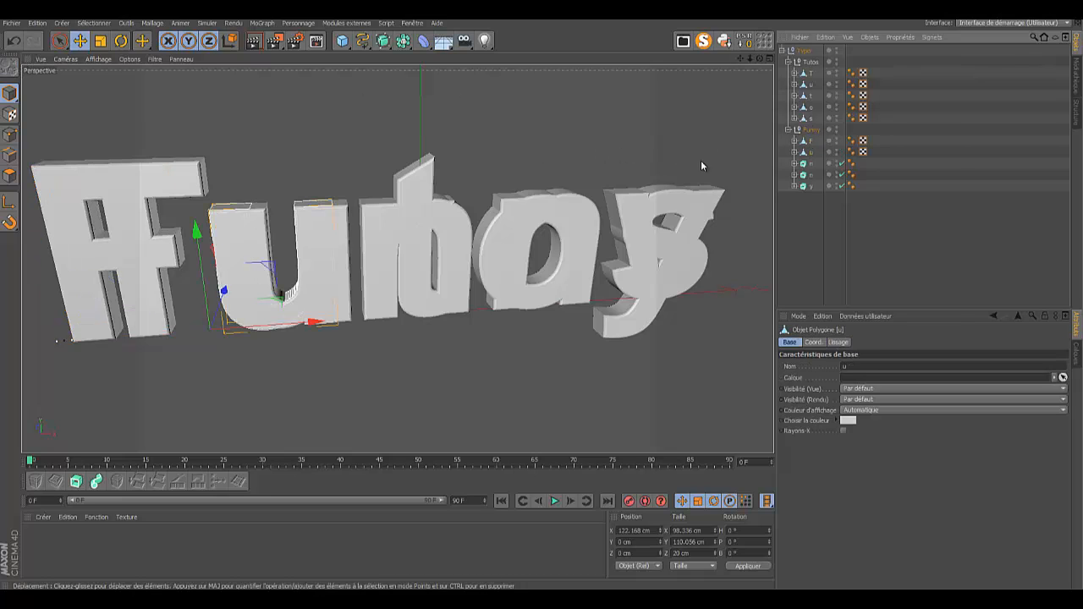
{"action": "left_click", "coordinate": [803, 165]}
{"action": "left_click", "coordinate": [8, 66]}
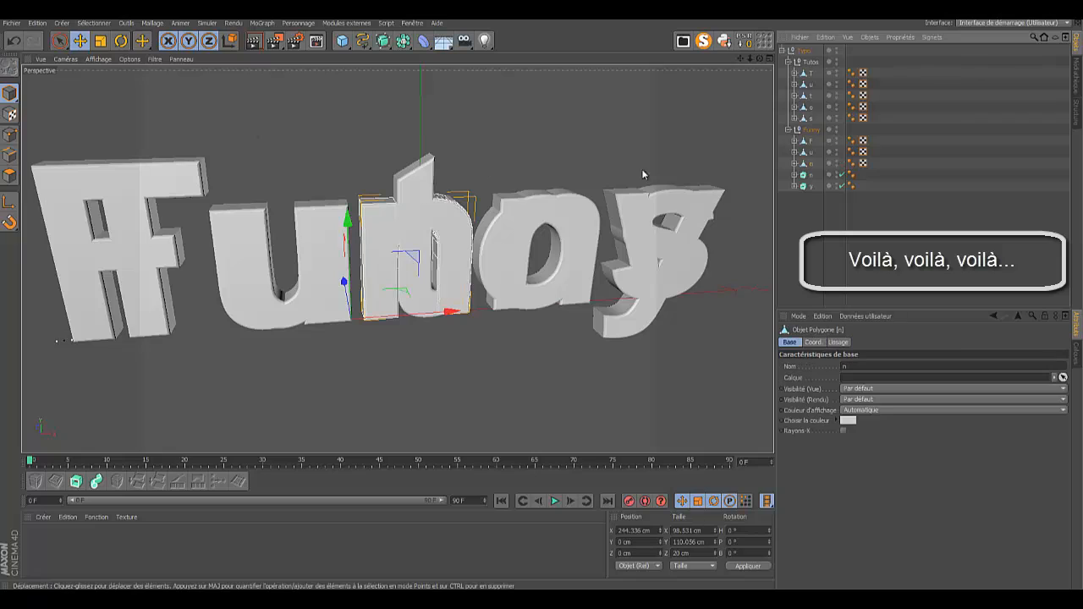
{"action": "left_click", "coordinate": [803, 175]}
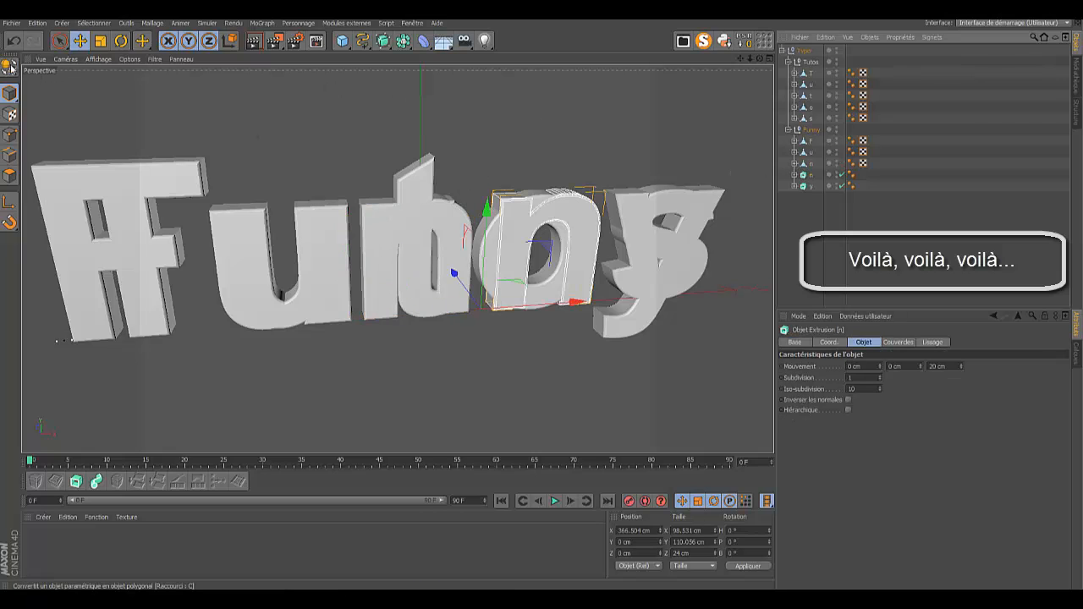
{"action": "left_click", "coordinate": [8, 66]}
{"action": "left_click", "coordinate": [803, 186]}
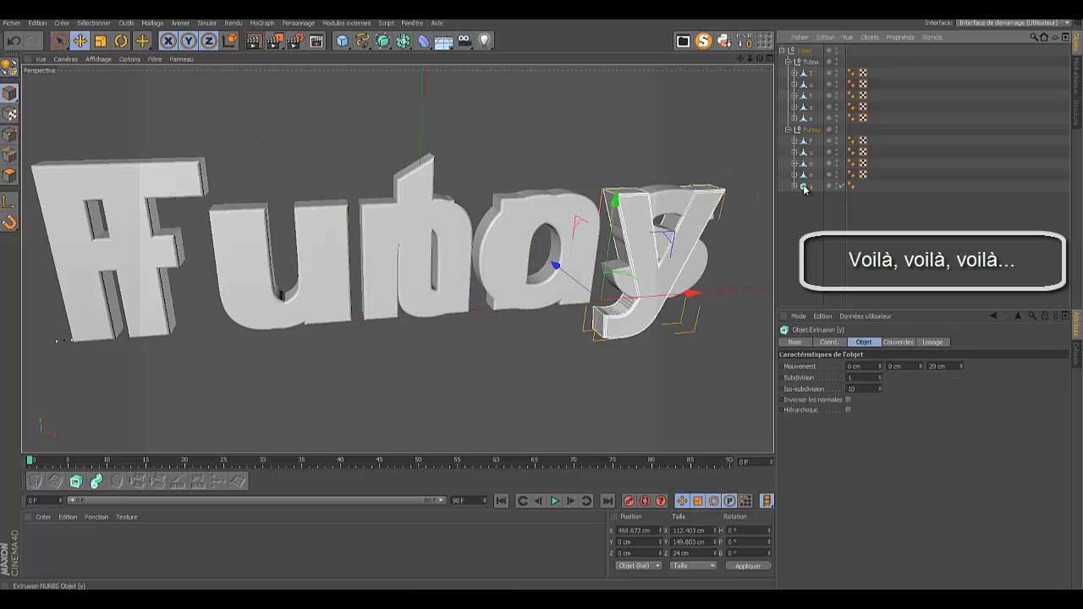
{"action": "left_click", "coordinate": [8, 66]}
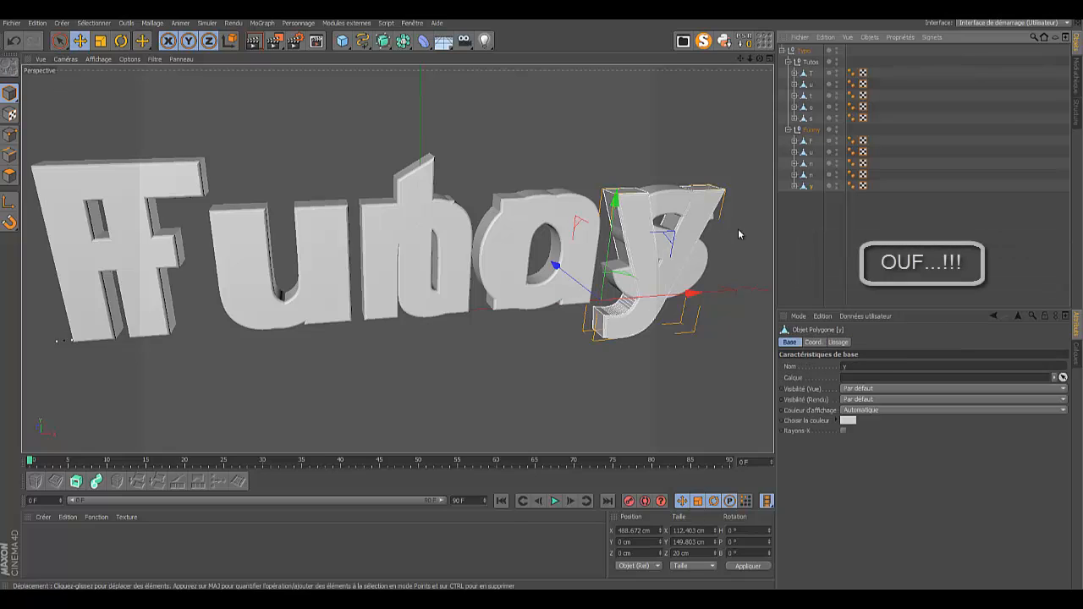
Step: Merge the y of the Funny null with its Arrondi 1 and Arrondi 2 children using Connect Objects + Delete
{"action": "left_click", "coordinate": [815, 228]}
{"action": "left_click", "coordinate": [794, 186]}
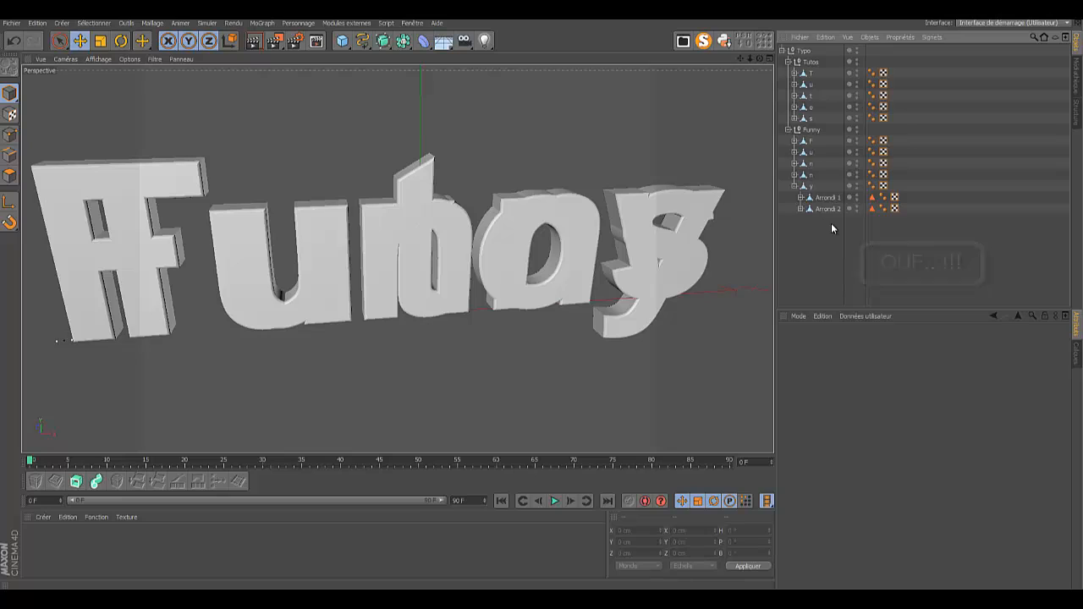
{"action": "left_click_drag", "start_coordinate": [830, 222], "coordinate": [802, 186]}
{"action": "left_click_drag", "start_coordinate": [802, 185], "coordinate": [803, 188]}
{"action": "right_click", "coordinate": [809, 187]}
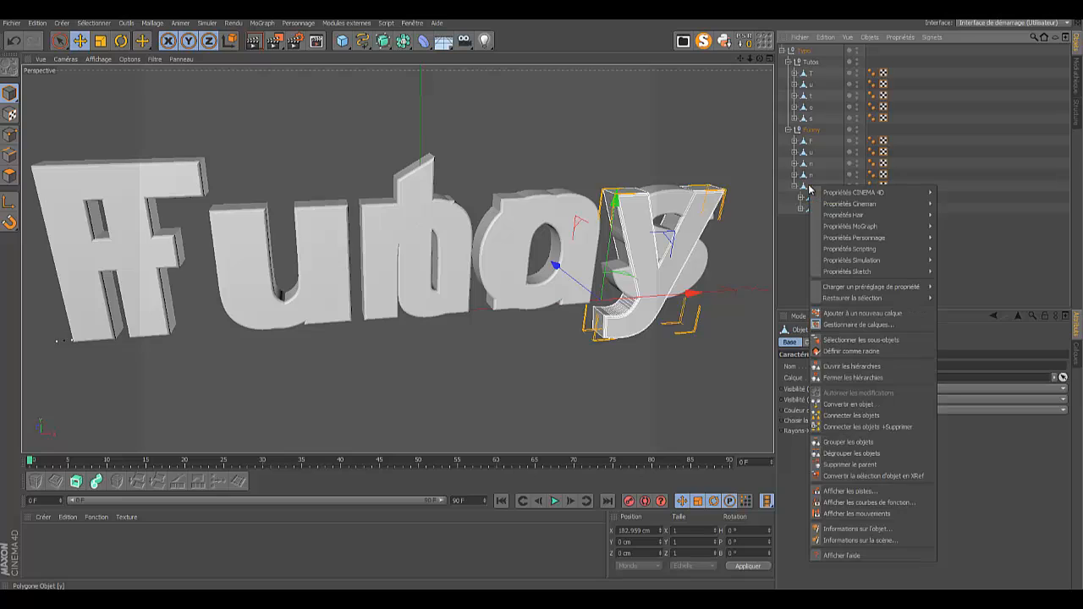
{"action": "left_click", "coordinate": [904, 426]}
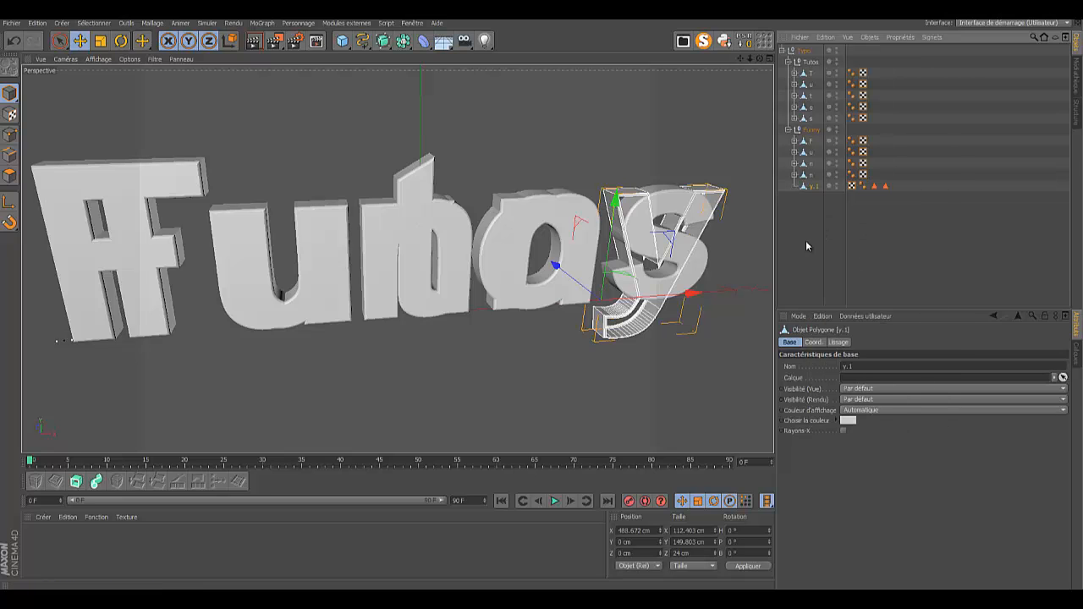
Step: Connect and delete the second n of the Funny null together with its two Arrondi children
{"action": "left_click", "coordinate": [795, 174]}
{"action": "left_click", "coordinate": [810, 176]}
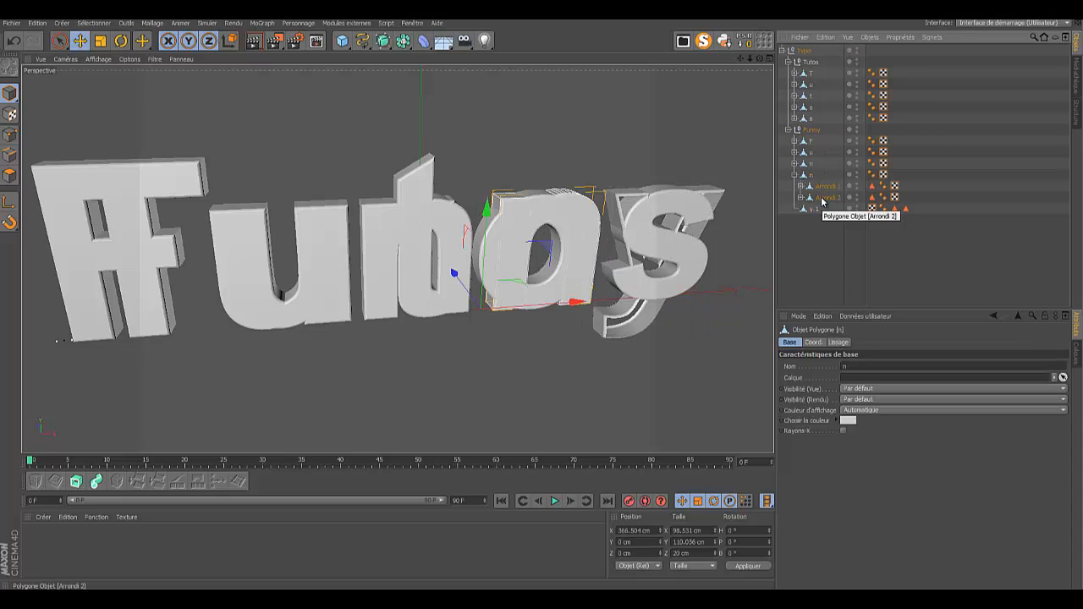
{"action": "left_click", "coordinate": [823, 200], "text": "ctrl"}
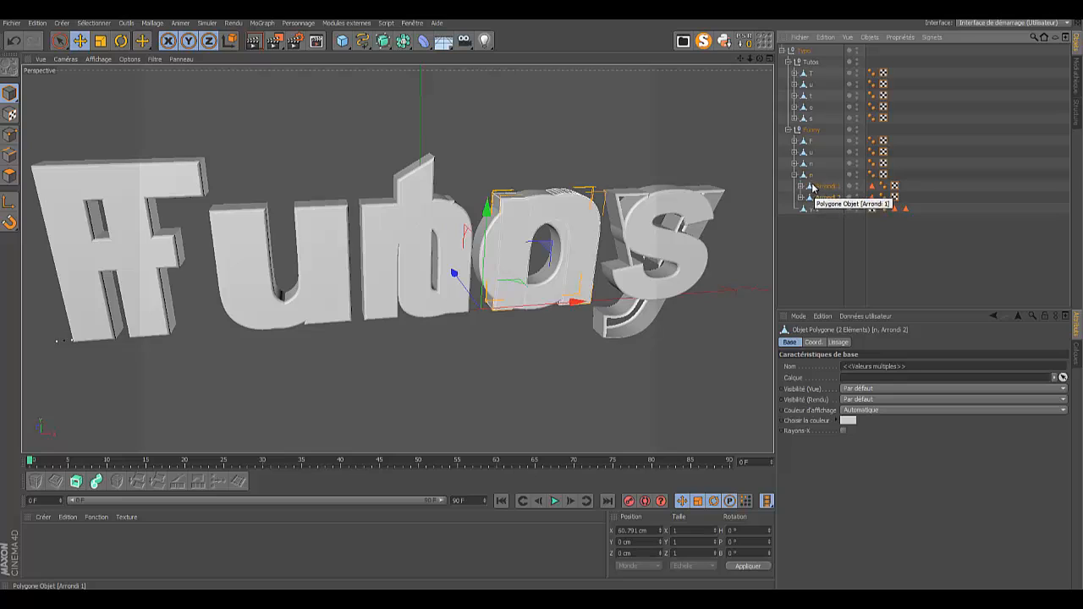
{"action": "left_click", "coordinate": [825, 198], "text": "ctrl"}
{"action": "left_click", "coordinate": [826, 201], "text": "shift"}
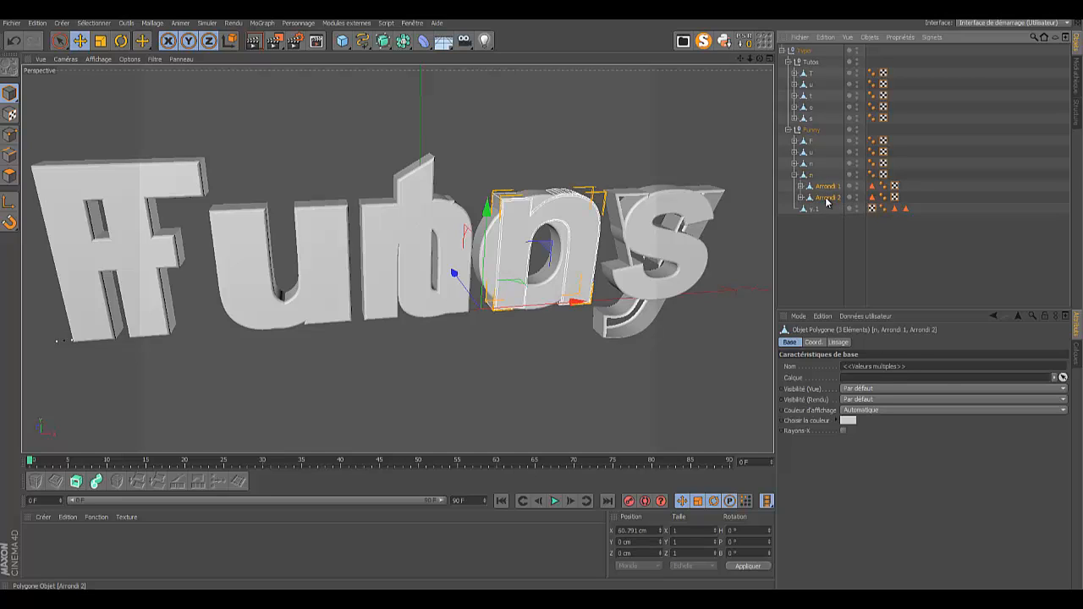
{"action": "right_click", "coordinate": [824, 191]}
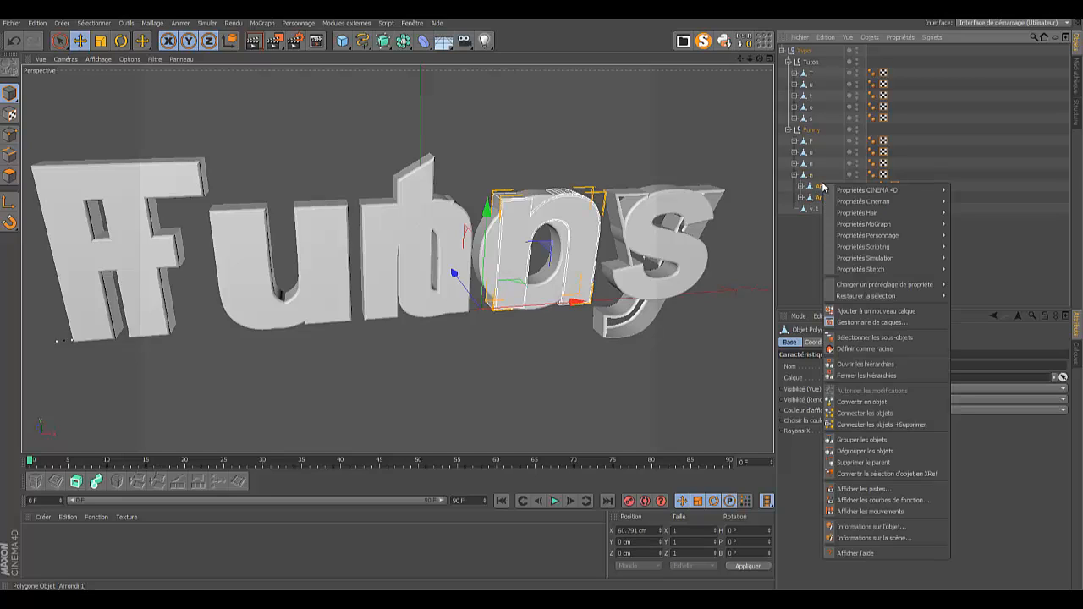
{"action": "left_click", "coordinate": [873, 426]}
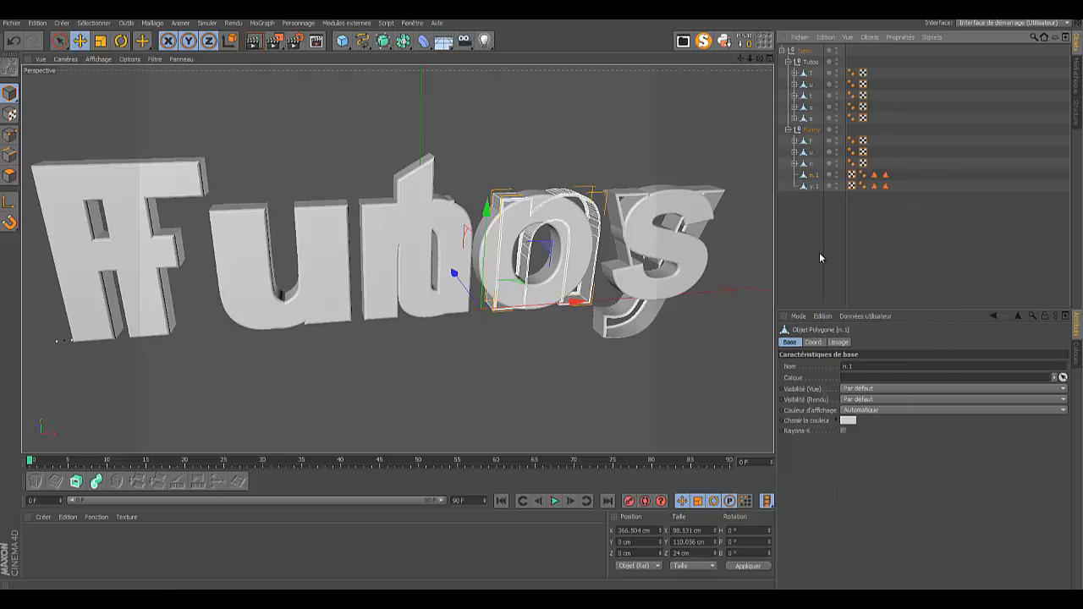
Step: Connect and delete the first n of the Funny null together with its two Arrondi children
{"action": "left_click", "coordinate": [810, 164]}
{"action": "left_click", "coordinate": [827, 186], "text": "shift"}
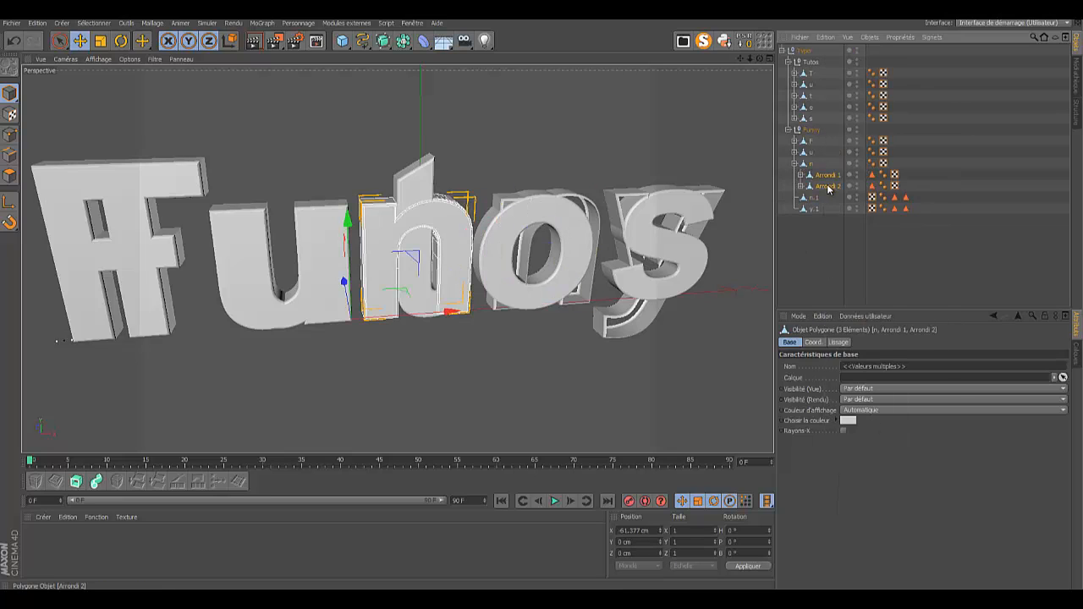
{"action": "right_click", "coordinate": [828, 185]}
{"action": "left_click", "coordinate": [873, 427]}
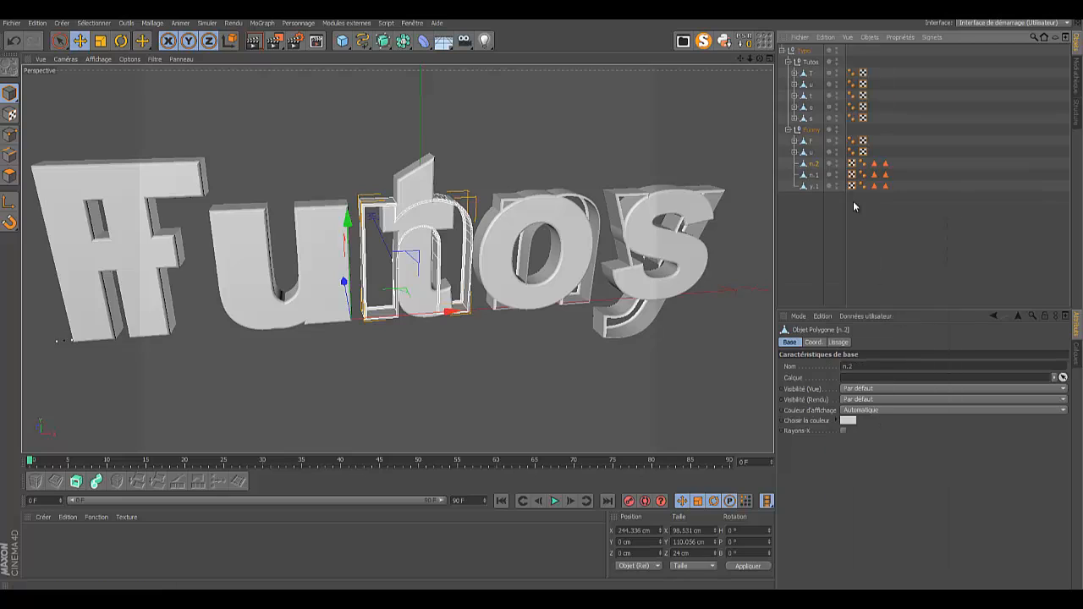
Step: Merge the u of the Funny null and its two Arrondi children into a single object, deleting the originals
{"action": "left_click", "coordinate": [796, 153]}
{"action": "left_click", "coordinate": [813, 163]}
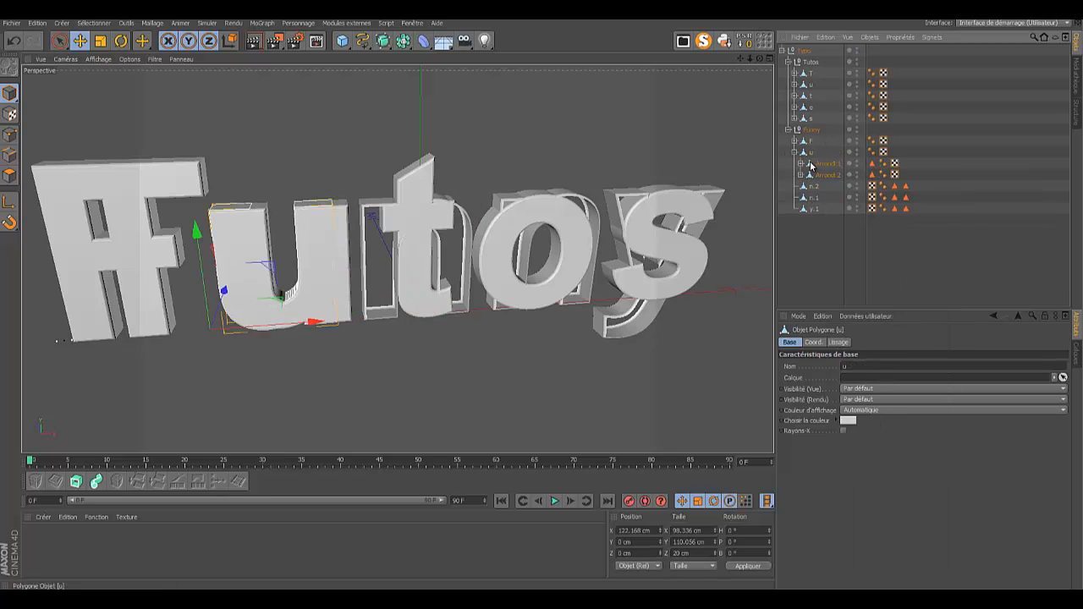
{"action": "left_click", "coordinate": [827, 175], "text": "shift"}
{"action": "right_click", "coordinate": [826, 177]}
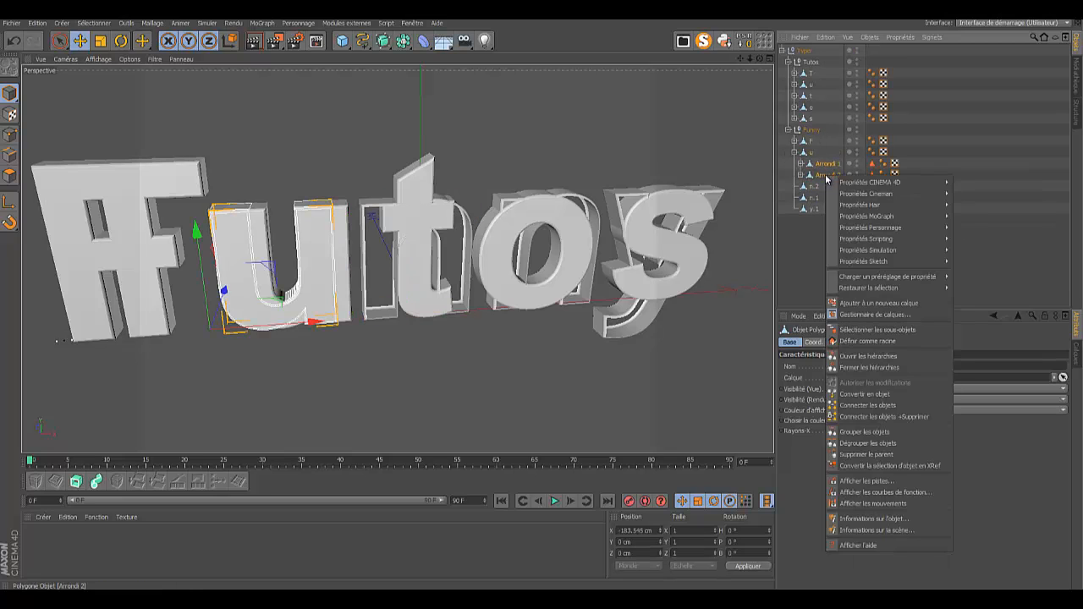
{"action": "left_click", "coordinate": [889, 416]}
Step: Merge the F of the Funny null and its two Arrondi children into a single object, deleting the originals
{"action": "left_click", "coordinate": [794, 141]}
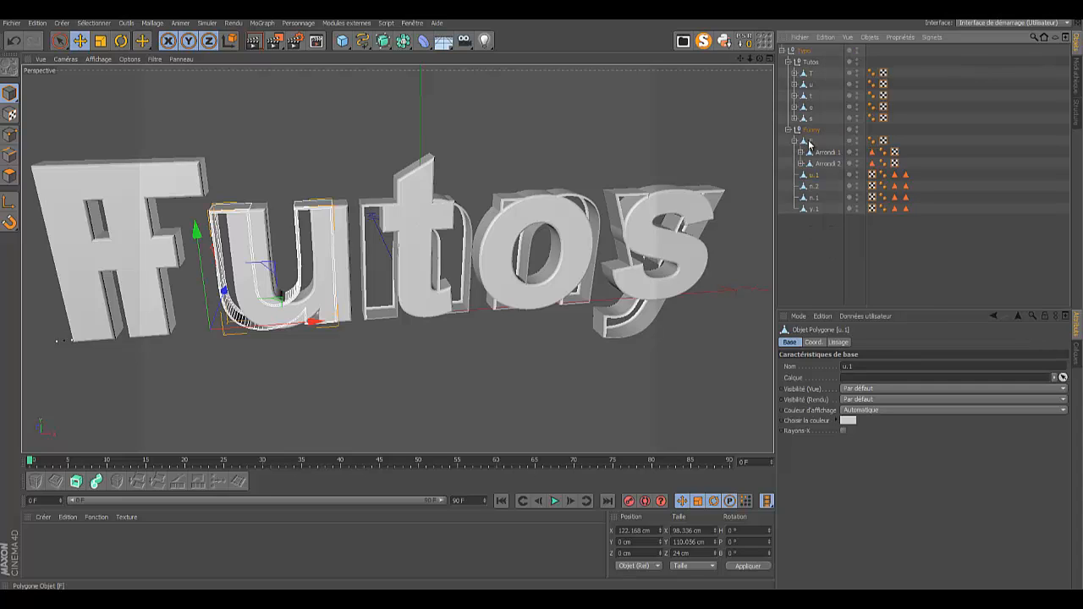
{"action": "left_click", "coordinate": [822, 152]}
{"action": "left_click", "coordinate": [826, 163], "text": "shift"}
{"action": "right_click", "coordinate": [826, 163]}
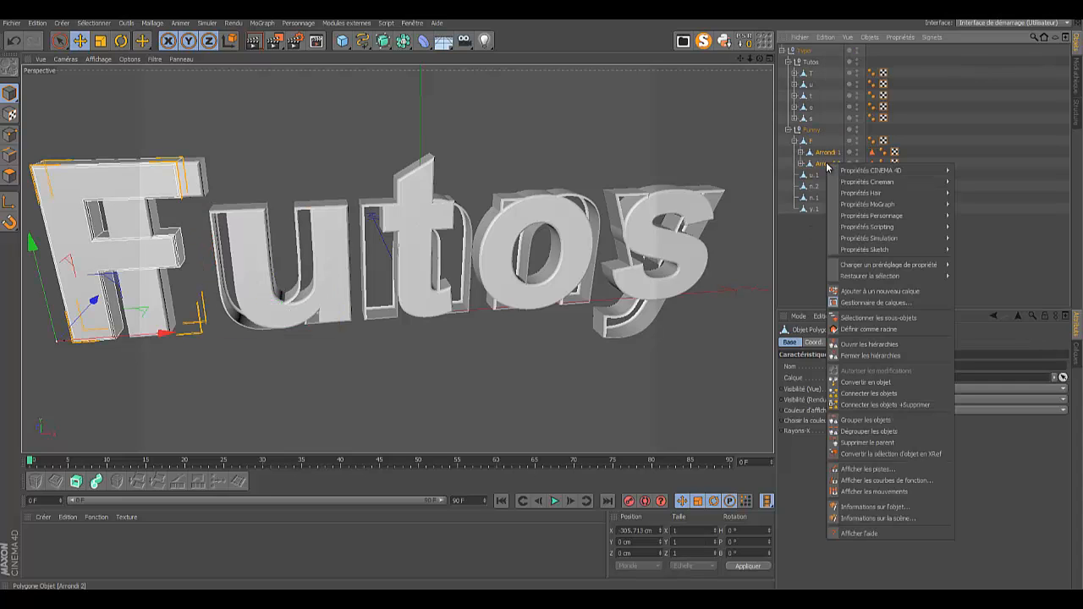
{"action": "left_click", "coordinate": [869, 405]}
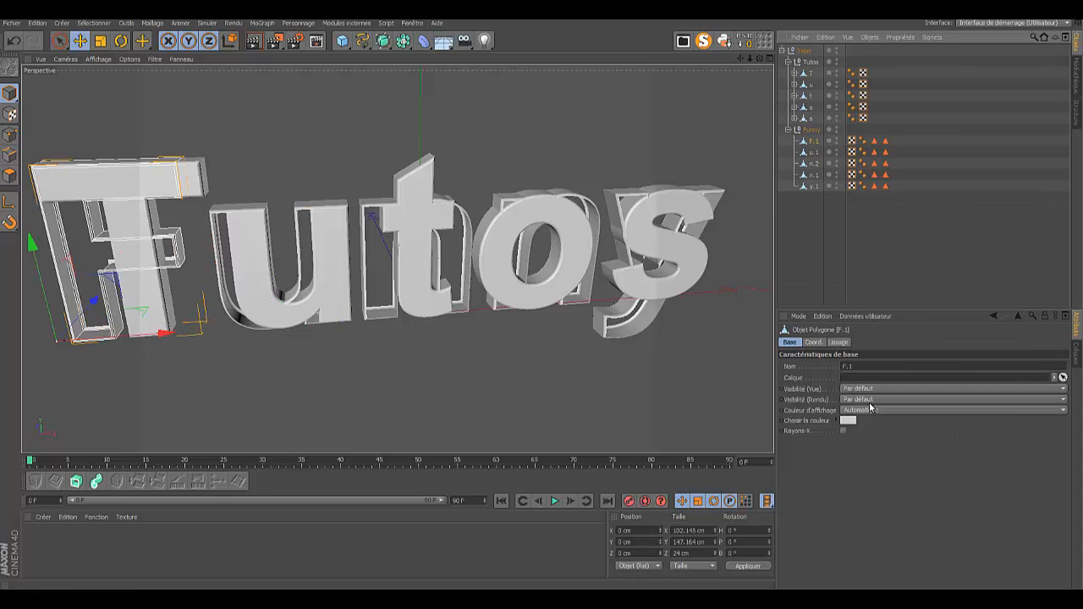
Step: Collapse the Funny null, and connect and delete the s of the Tutos null with its two Arrondi children
{"action": "left_click", "coordinate": [789, 130]}
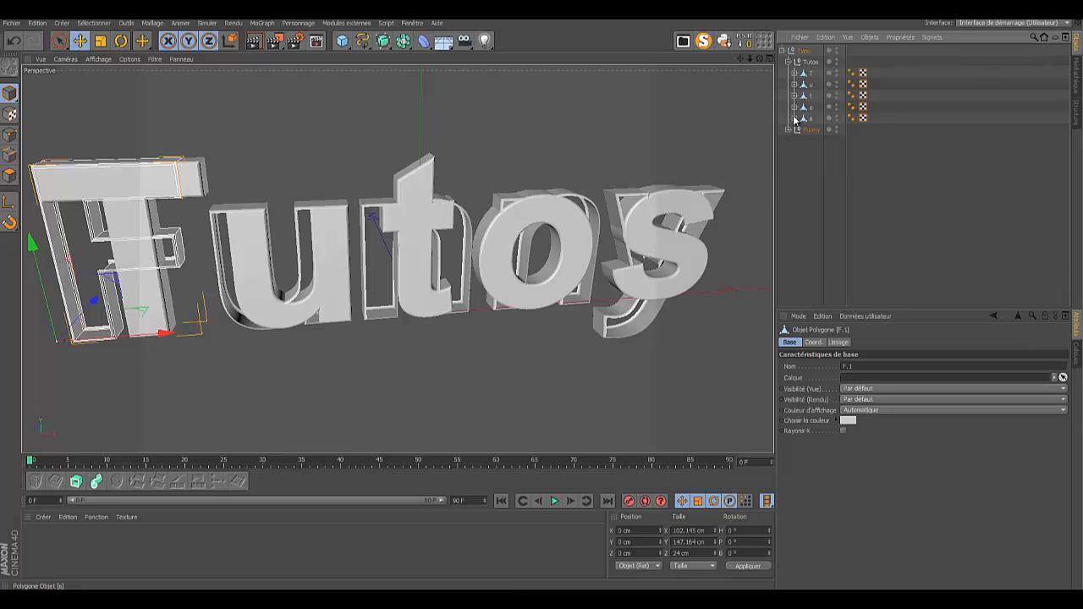
{"action": "left_click", "coordinate": [793, 118]}
{"action": "left_click", "coordinate": [813, 119]}
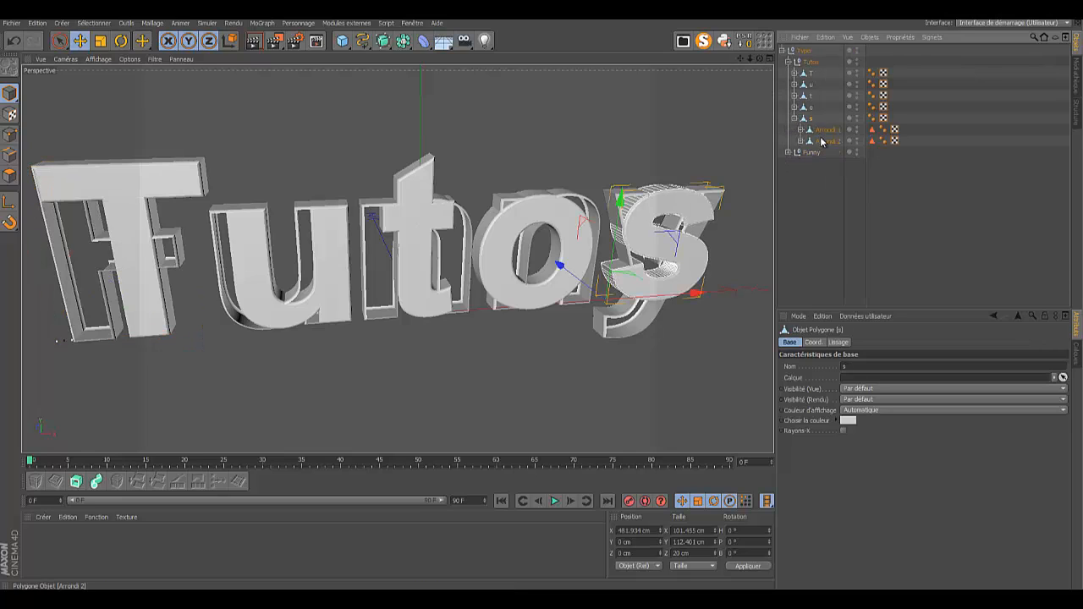
{"action": "left_click", "coordinate": [824, 141], "text": "shift"}
{"action": "right_click", "coordinate": [823, 142]}
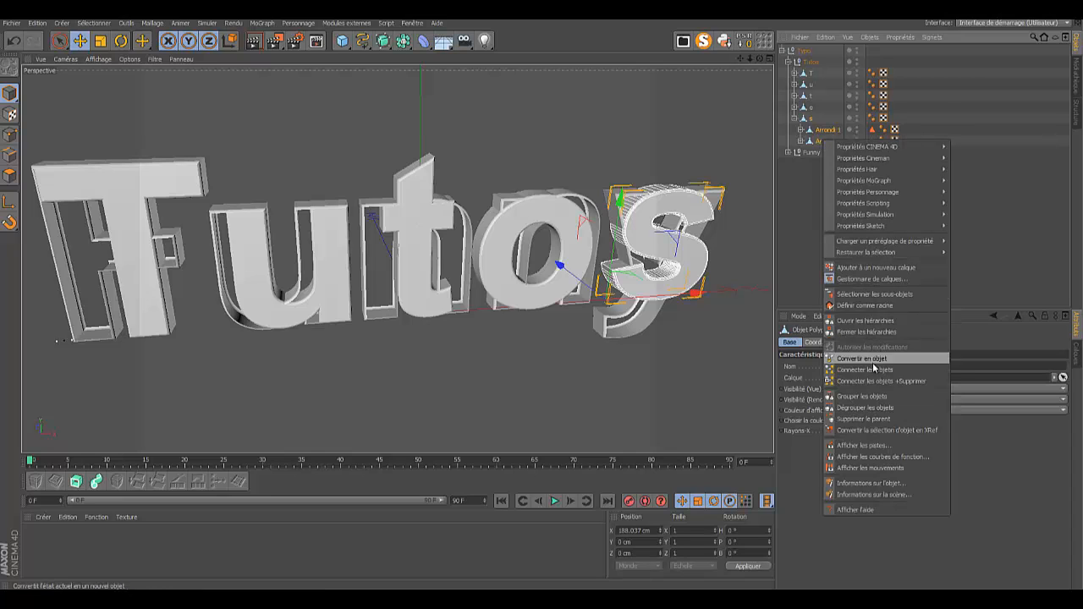
{"action": "left_click", "coordinate": [875, 382]}
Step: Connect and delete the o of the Tutos null together with its two Arrondi children
{"action": "left_click", "coordinate": [795, 108]}
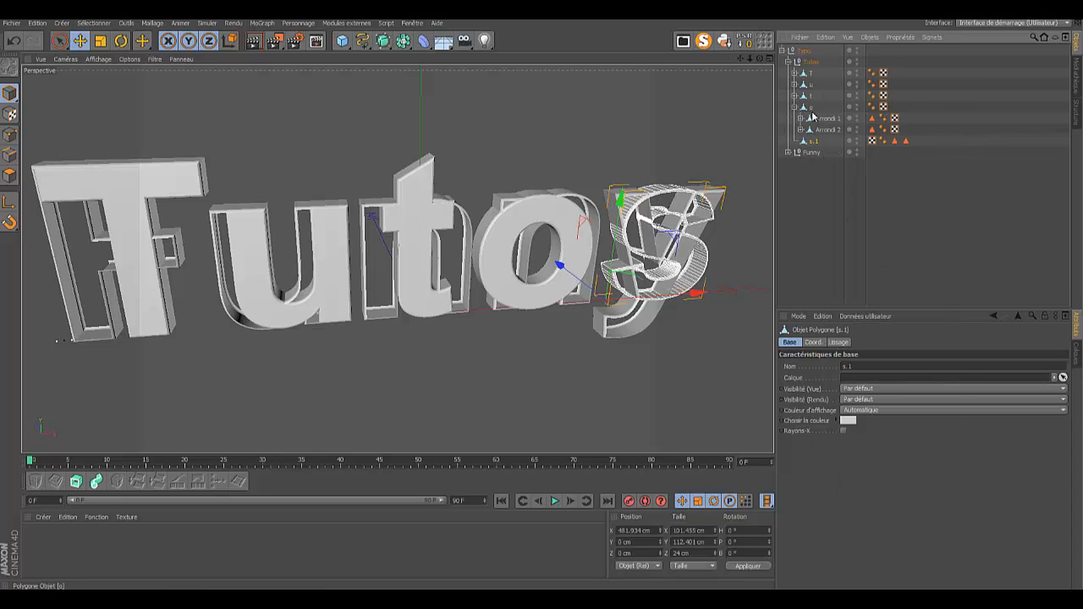
{"action": "left_click", "coordinate": [812, 107]}
{"action": "left_click", "coordinate": [827, 132], "text": "shift"}
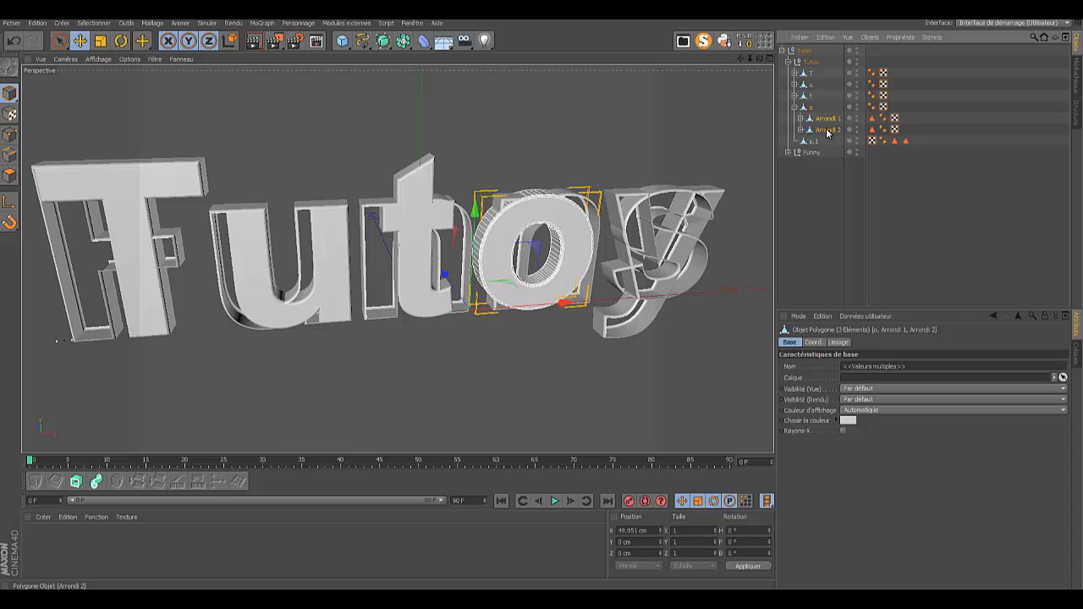
{"action": "right_click", "coordinate": [828, 132]}
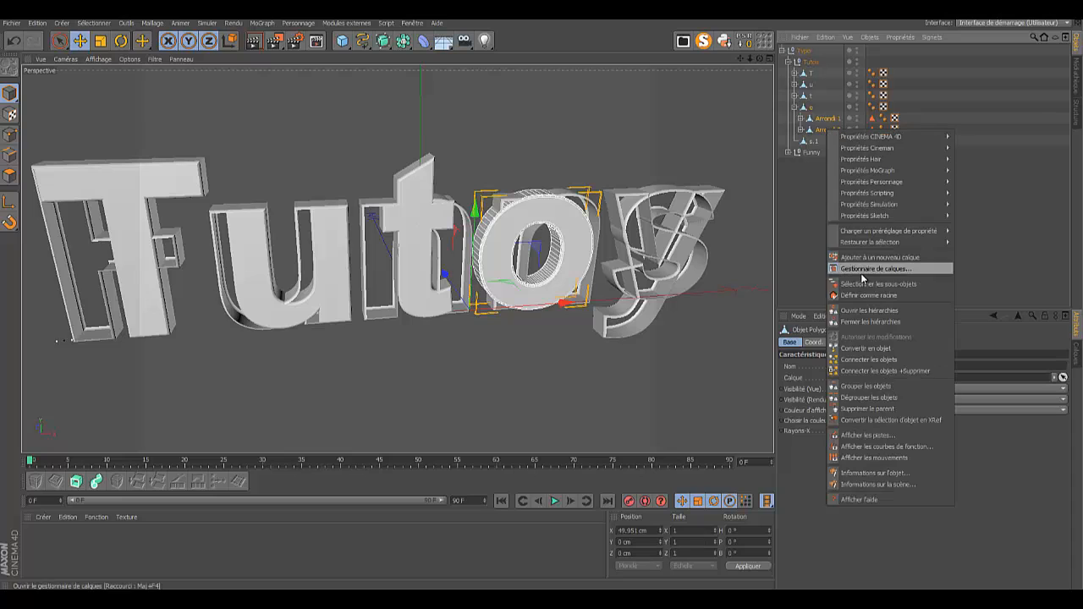
{"action": "left_click", "coordinate": [872, 371]}
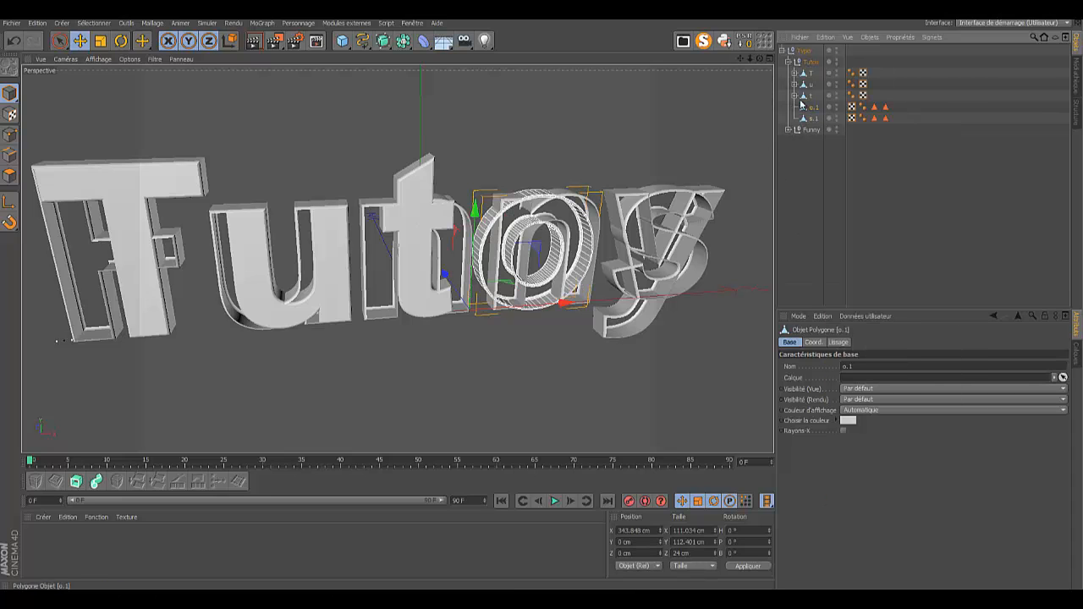
Step: Connect and delete the lowercase t of the Tutos null together with its two Arrondi children
{"action": "left_click", "coordinate": [795, 96]}
{"action": "left_click", "coordinate": [809, 98]}
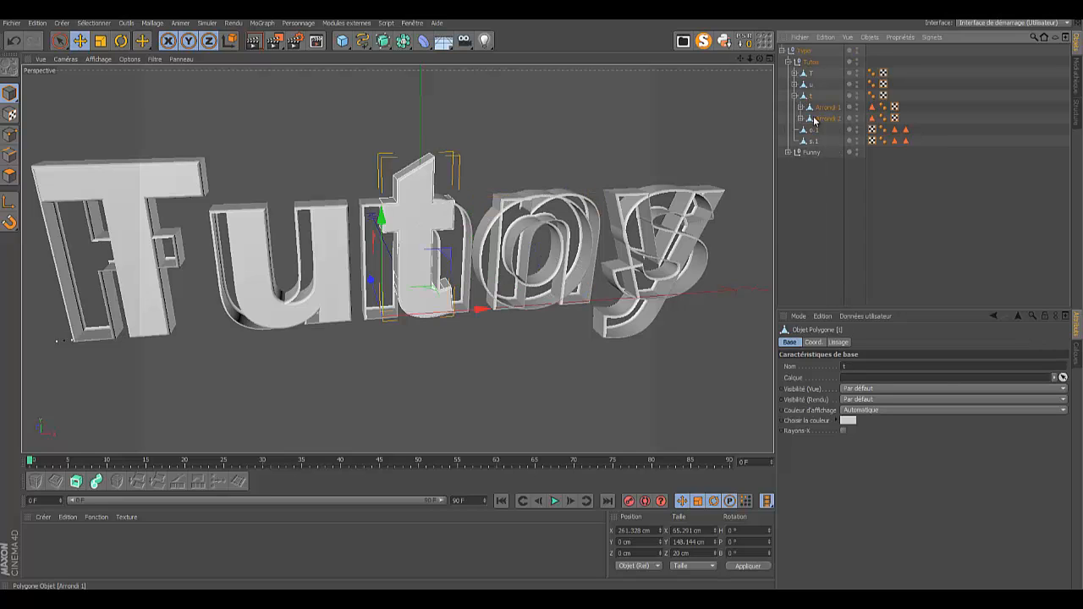
{"action": "left_click", "coordinate": [820, 118], "text": "shift"}
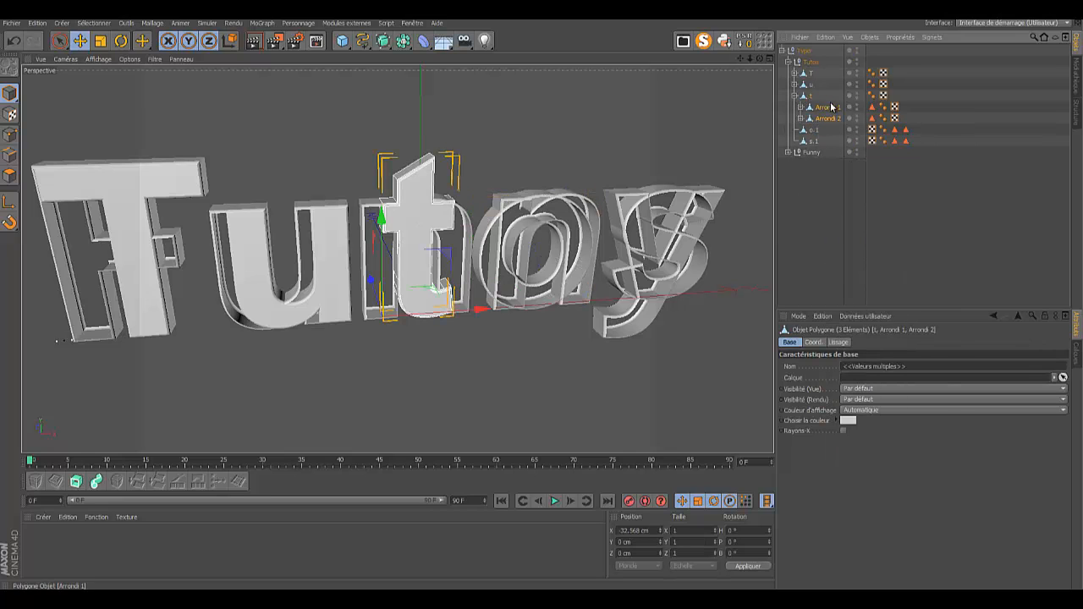
{"action": "right_click", "coordinate": [831, 111]}
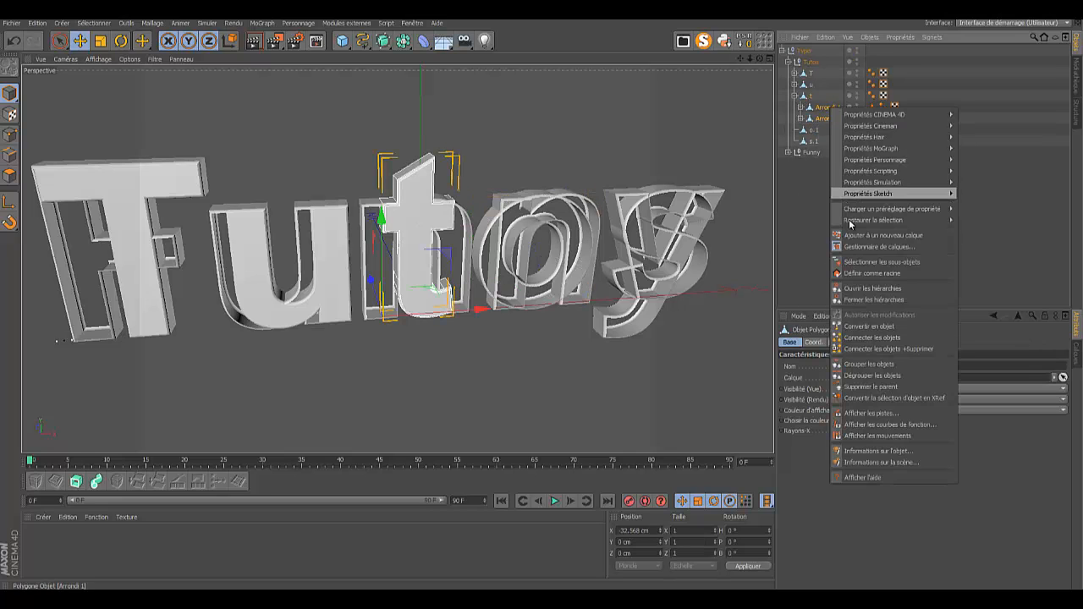
{"action": "left_click", "coordinate": [889, 349]}
Step: Merge the u of the Tutos null and its two Arrondi children into a single object, deleting the originals
{"action": "left_click", "coordinate": [794, 85]}
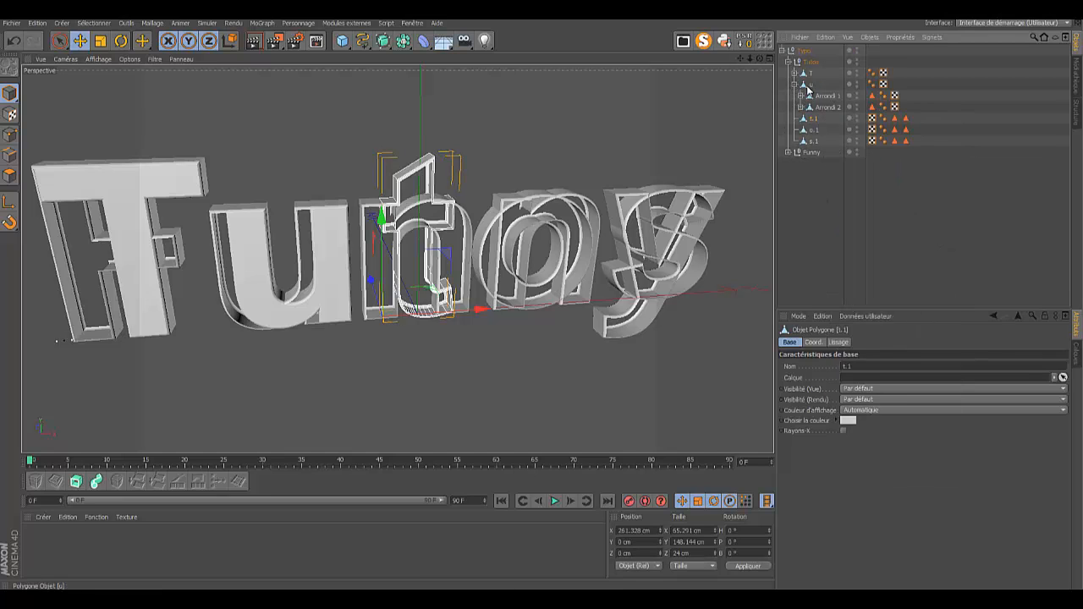
{"action": "left_click", "coordinate": [808, 86]}
{"action": "left_click", "coordinate": [831, 107], "text": "shift"}
{"action": "right_click", "coordinate": [832, 106]}
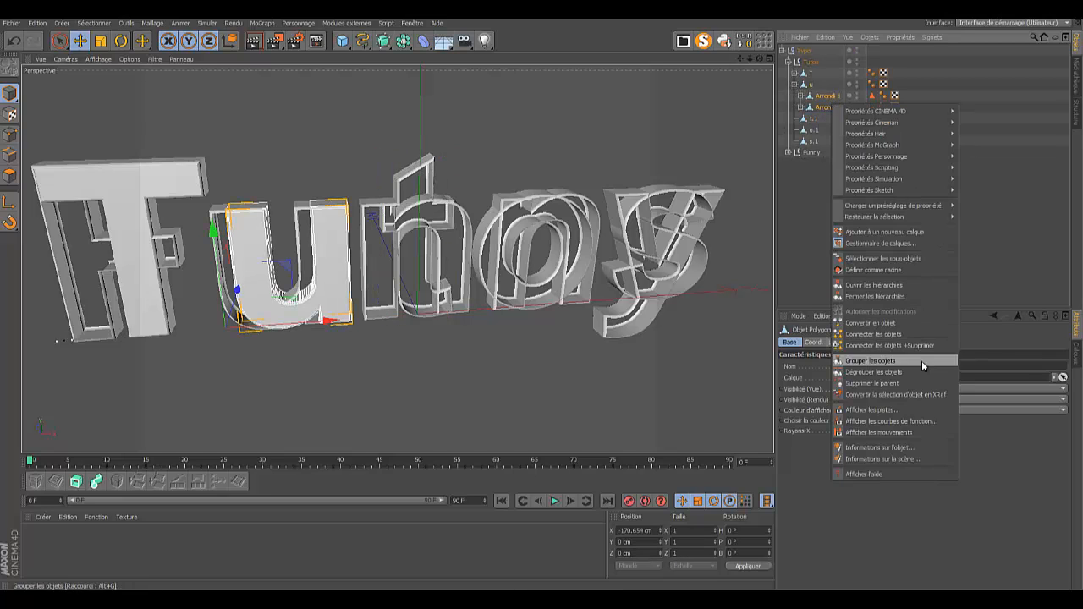
{"action": "left_click", "coordinate": [917, 395]}
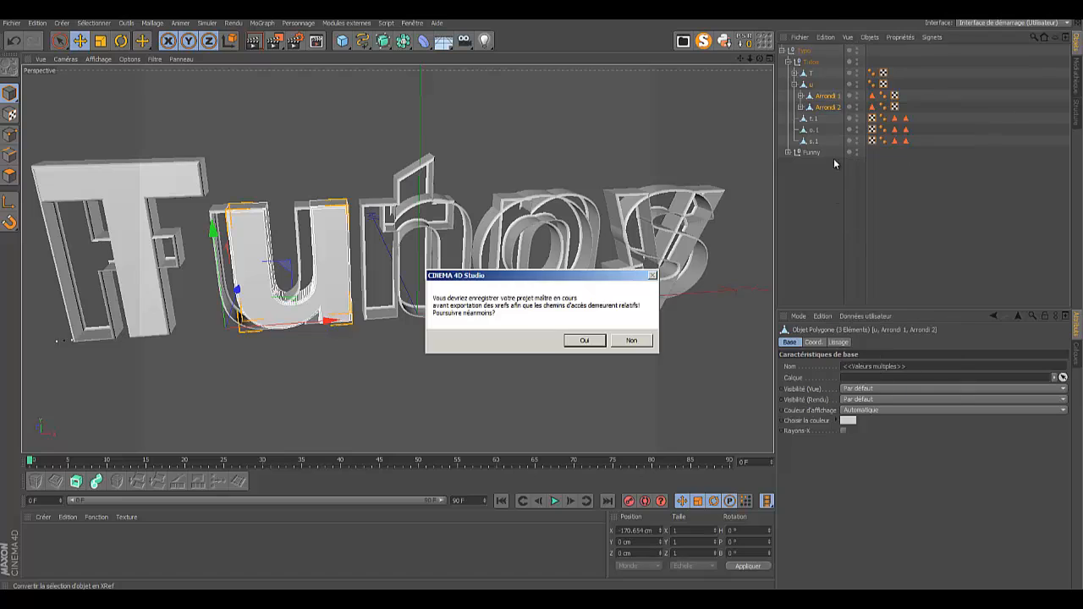
{"action": "left_click", "coordinate": [640, 345]}
{"action": "right_click", "coordinate": [817, 96]}
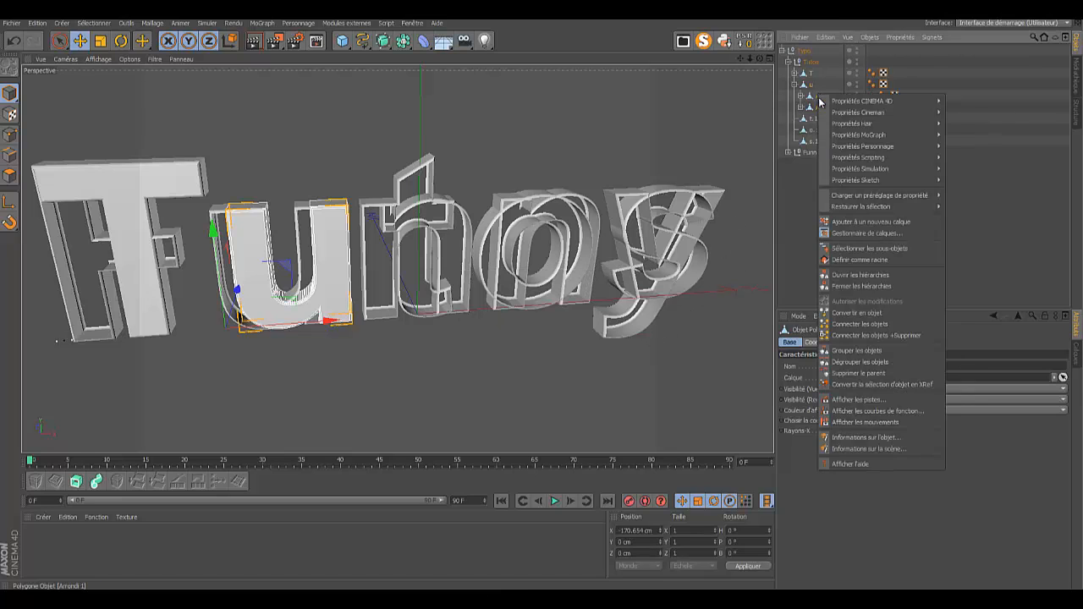
{"action": "left_click", "coordinate": [871, 334]}
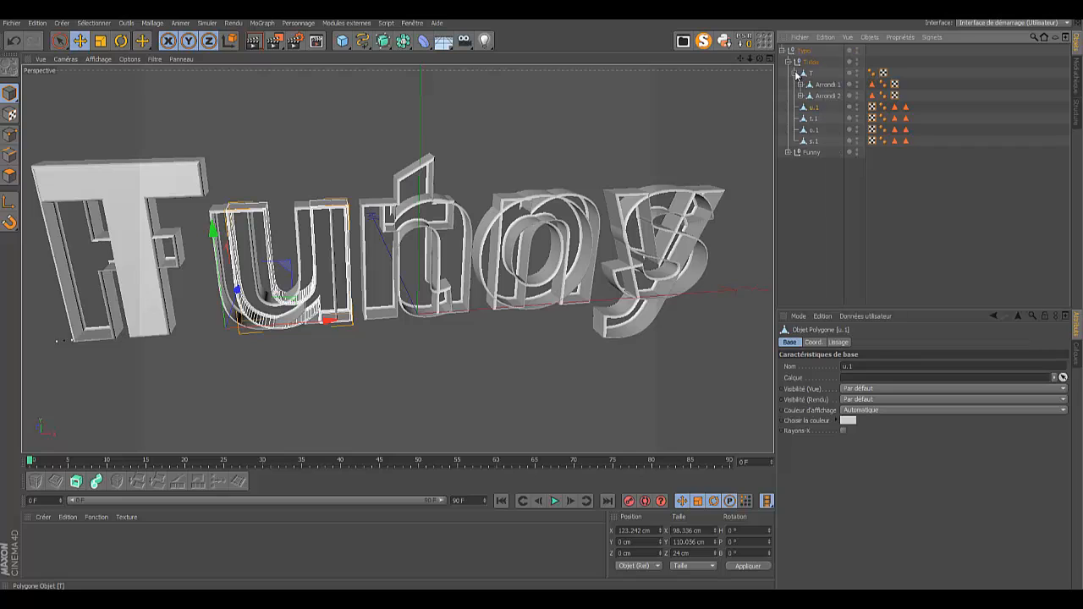
Step: Merge the capital T of the Tutos null and its two Arrondi children into a single object, deleting the originals
{"action": "left_click_drag", "start_coordinate": [819, 73], "coordinate": [822, 85]}
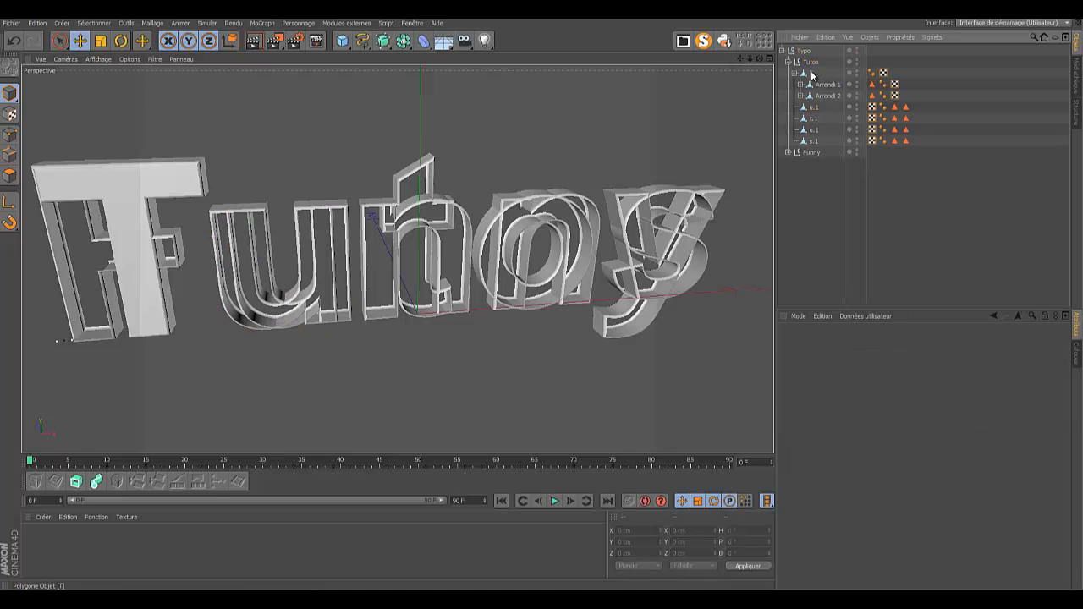
{"action": "left_click", "coordinate": [811, 74]}
{"action": "left_click", "coordinate": [826, 90], "text": "ctrl"}
{"action": "right_click", "coordinate": [826, 91]}
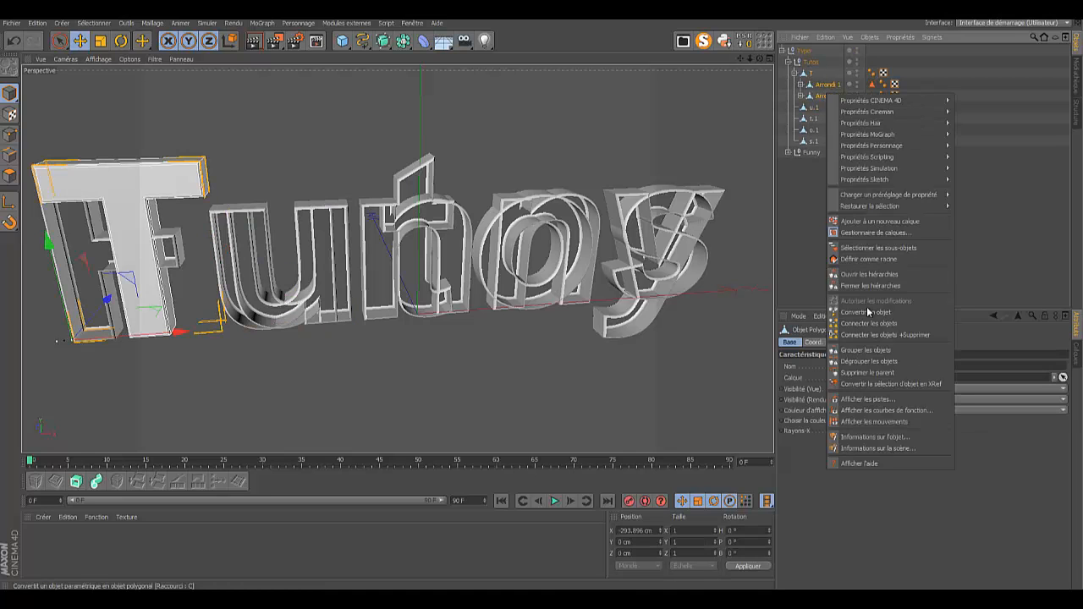
{"action": "left_click", "coordinate": [880, 335]}
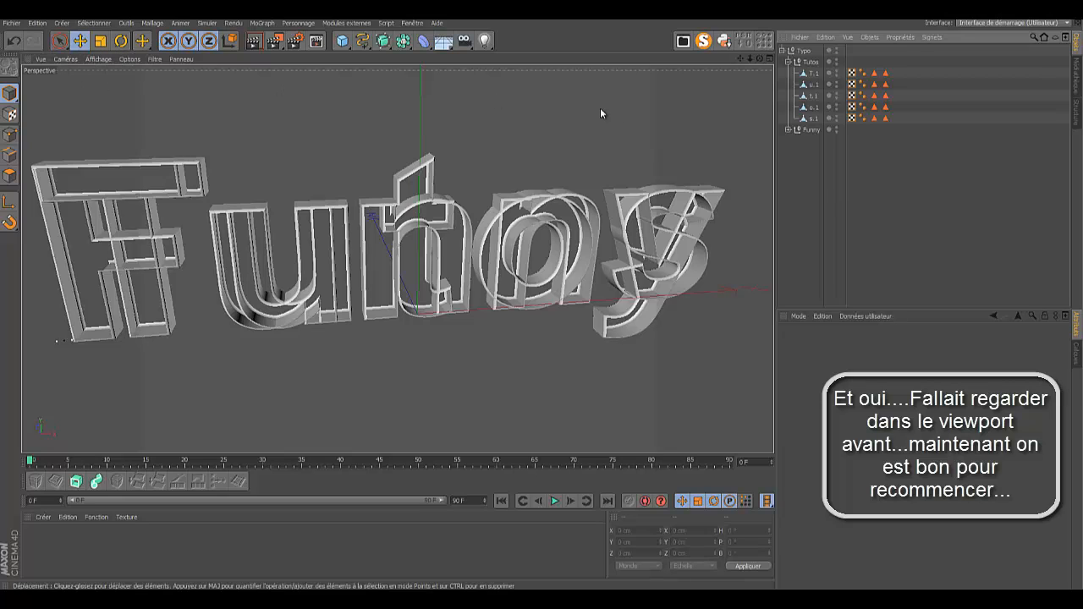
Step: Undo the merges of all the letters in the Tutos null
{"action": "left_click", "coordinate": [787, 129]}
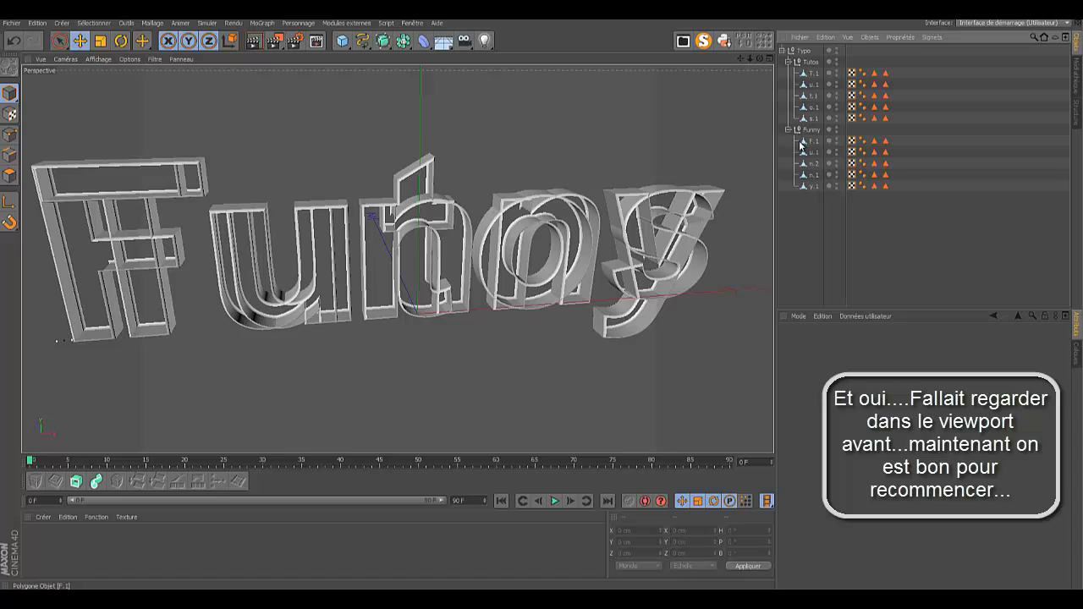
{"action": "left_click", "coordinate": [804, 141]}
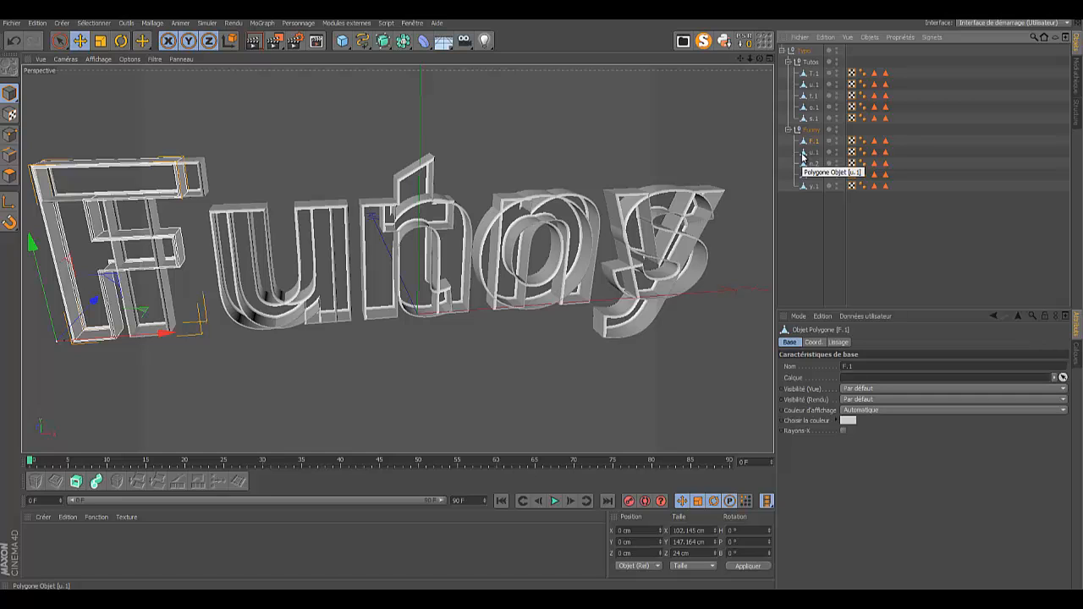
{"action": "left_click", "coordinate": [15, 42]}
{"action": "left_click", "coordinate": [15, 42]}
{"action": "left_click", "coordinate": [14, 43]}
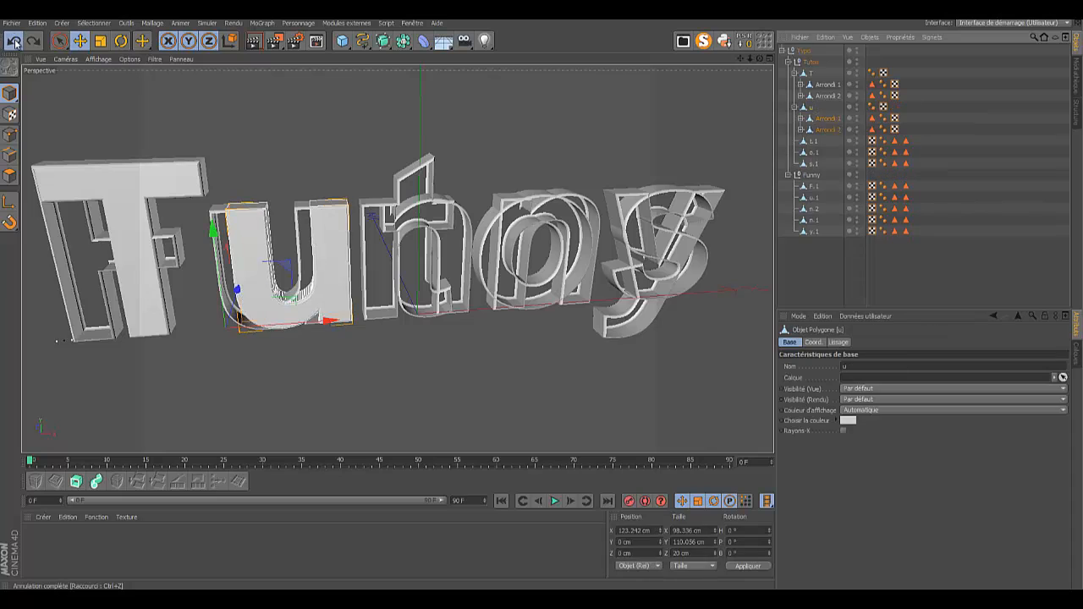
{"action": "left_click", "coordinate": [15, 42]}
{"action": "left_click", "coordinate": [14, 42]}
{"action": "left_click", "coordinate": [14, 43]}
{"action": "left_click", "coordinate": [14, 42]}
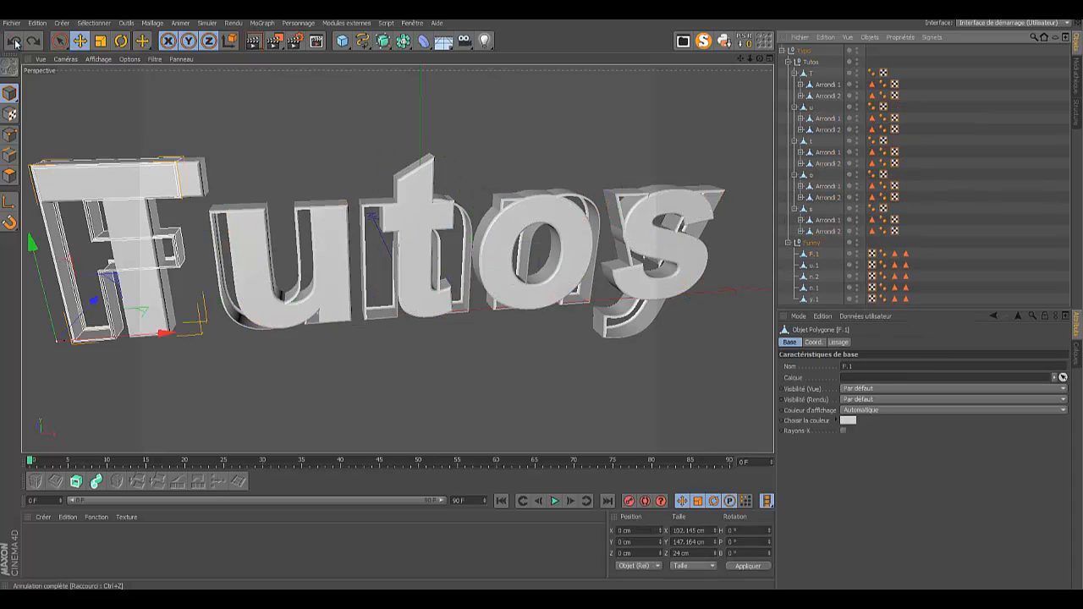
Step: Undo the merges of the Funny letters and their conversion to polygon objects, returning to the Extrusion objects
{"action": "left_click", "coordinate": [15, 42]}
{"action": "left_click", "coordinate": [15, 43]}
{"action": "left_click", "coordinate": [14, 42]}
{"action": "left_click", "coordinate": [15, 42]}
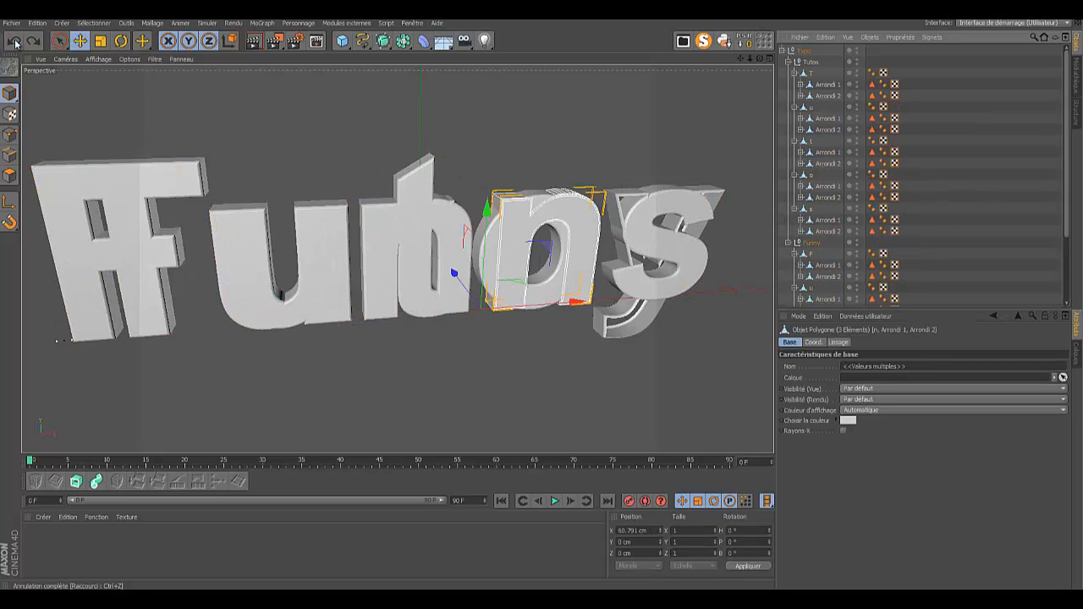
{"action": "left_click", "coordinate": [15, 42]}
{"action": "left_click", "coordinate": [15, 43]}
{"action": "left_click", "coordinate": [15, 42]}
{"action": "left_click", "coordinate": [14, 42]}
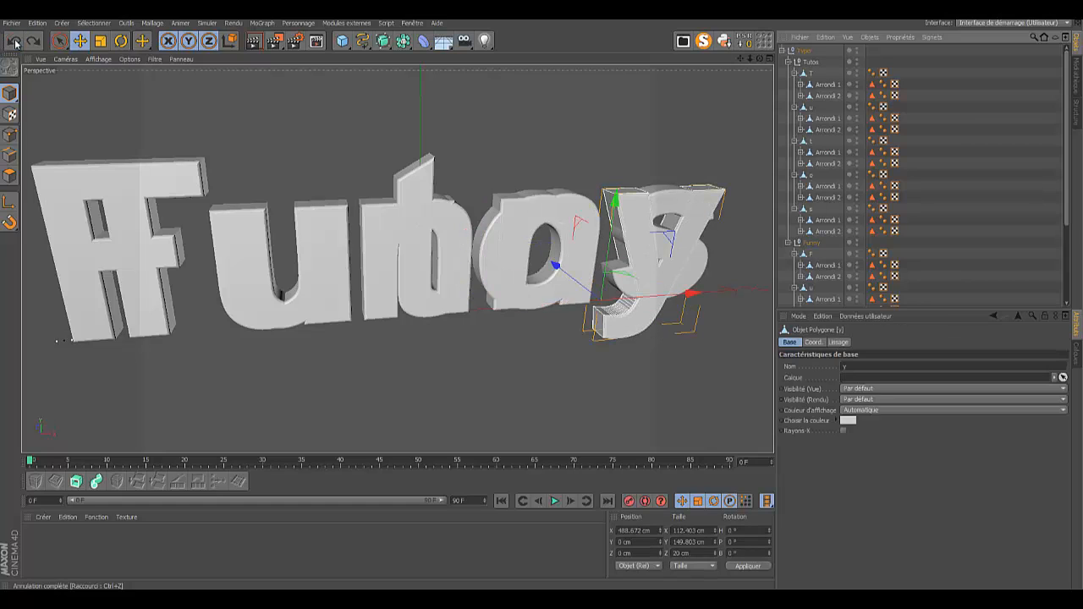
{"action": "left_click", "coordinate": [14, 42]}
{"action": "left_click", "coordinate": [15, 43]}
{"action": "left_click", "coordinate": [15, 43]}
{"action": "left_click", "coordinate": [14, 42]}
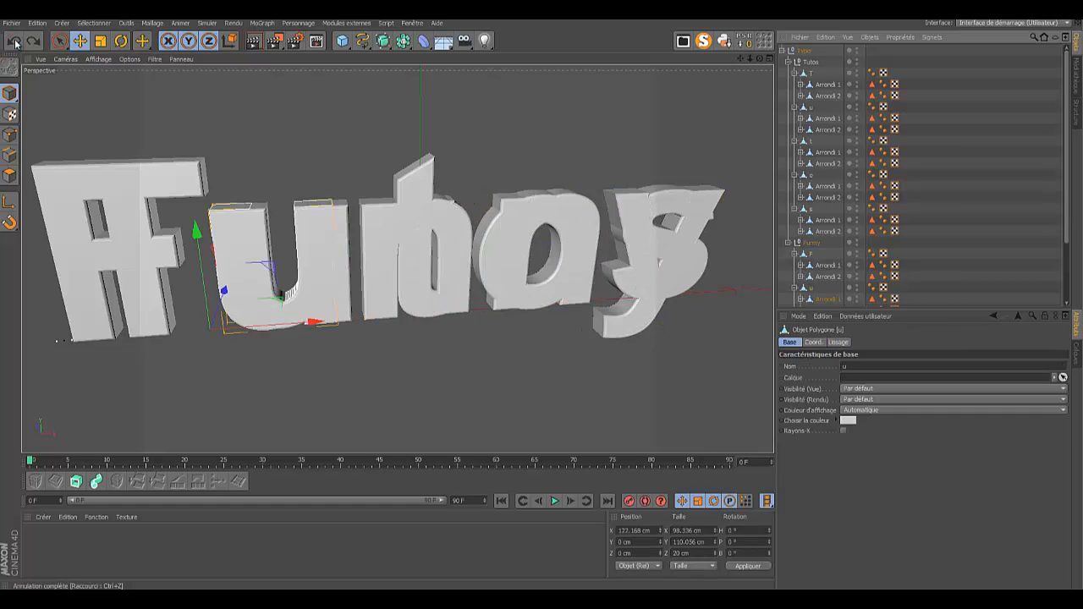
{"action": "left_click", "coordinate": [14, 42]}
{"action": "left_click", "coordinate": [15, 43]}
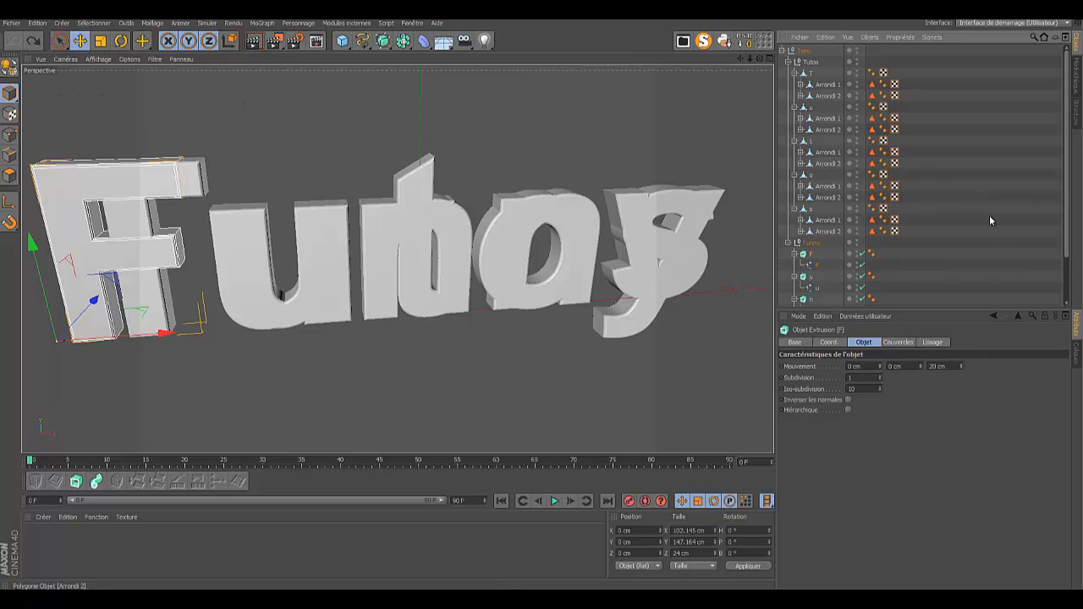
Step: Hide the Funny null in the viewport
{"action": "scroll", "coordinate": [1063, 225], "scroll_direction": "down", "scroll_amount": 3}
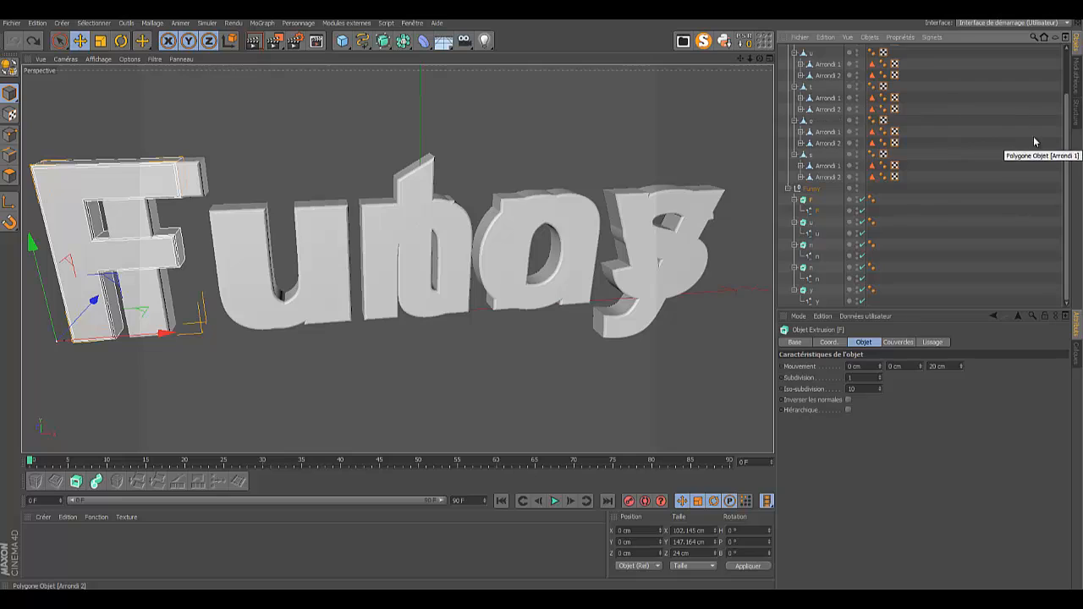
{"action": "left_click_drag", "start_coordinate": [1067, 128], "coordinate": [1064, 74]}
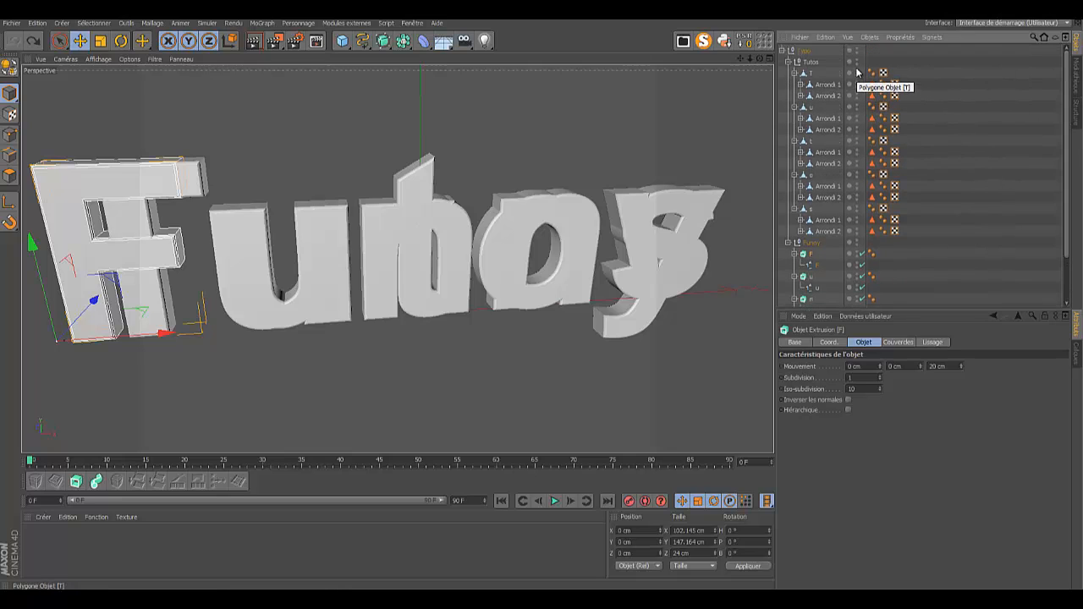
{"action": "left_click", "coordinate": [858, 243]}
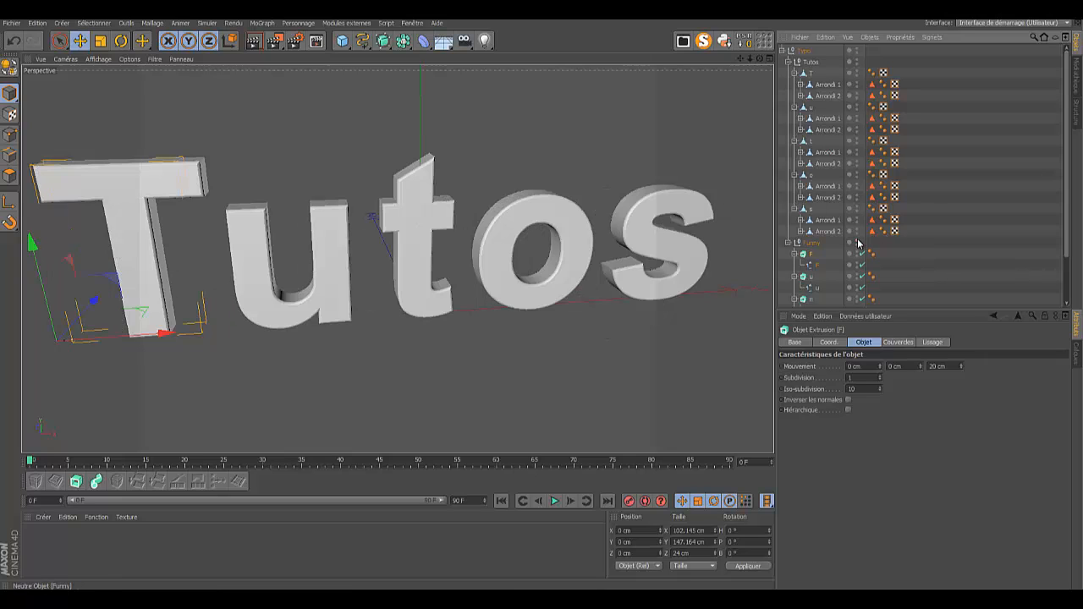
Step: Connect and delete the capital T with its Arrondi and Couvercle children, and collapse the hierarchies of the other Tutos letters
{"action": "left_click", "coordinate": [811, 75]}
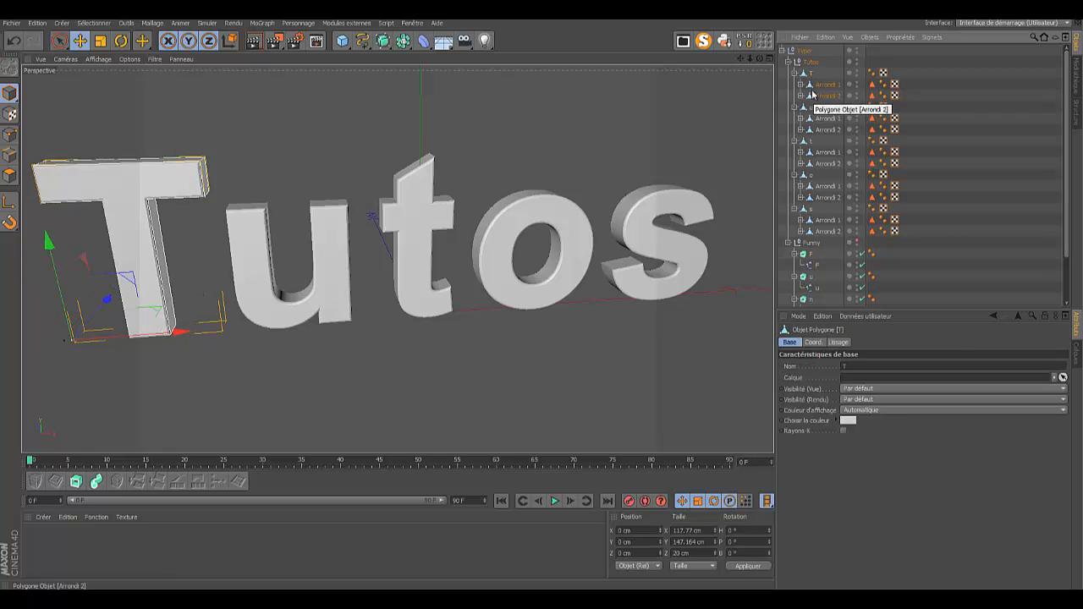
{"action": "left_click", "coordinate": [800, 84]}
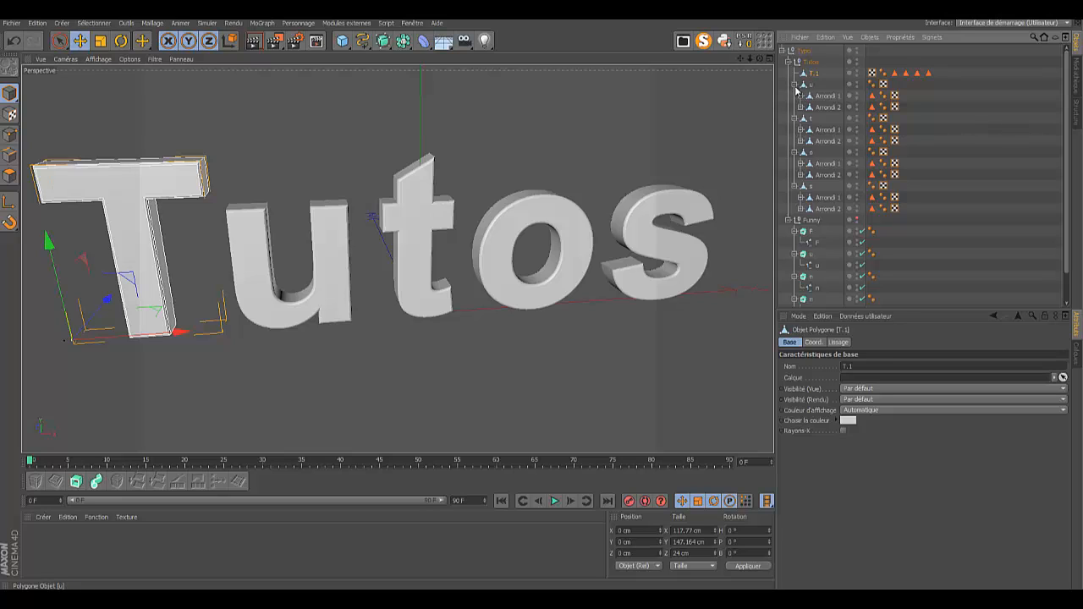
{"action": "left_click", "coordinate": [795, 85]}
{"action": "left_click", "coordinate": [795, 96]}
{"action": "left_click", "coordinate": [794, 107]}
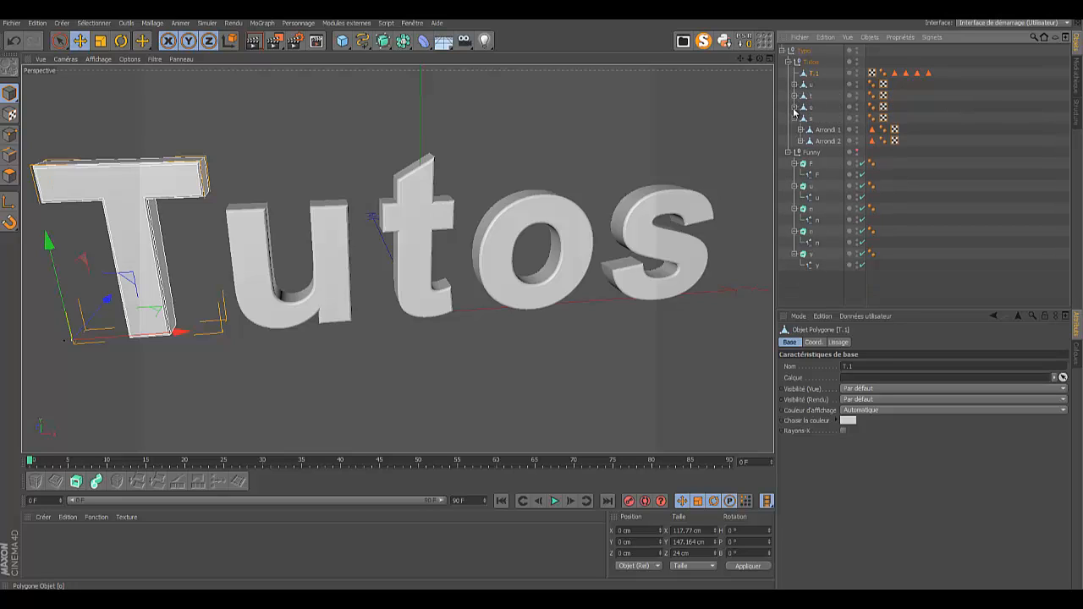
{"action": "left_click", "coordinate": [794, 118]}
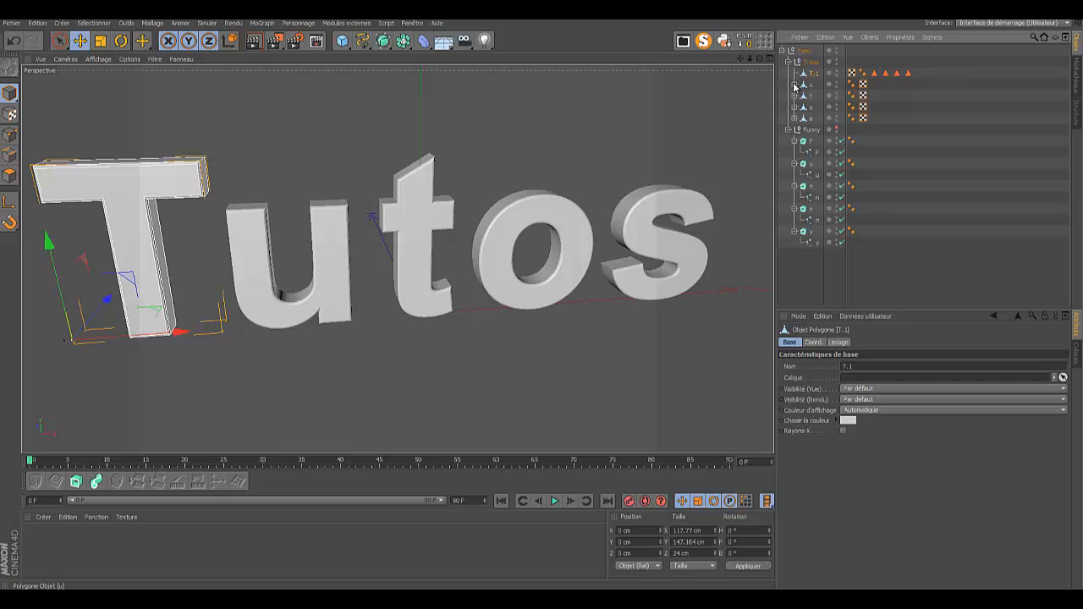
Step: Connect and delete the u of the Tutos null together with its Arrondi and Couvercle children
{"action": "left_click", "coordinate": [795, 85]}
{"action": "left_click", "coordinate": [810, 84]}
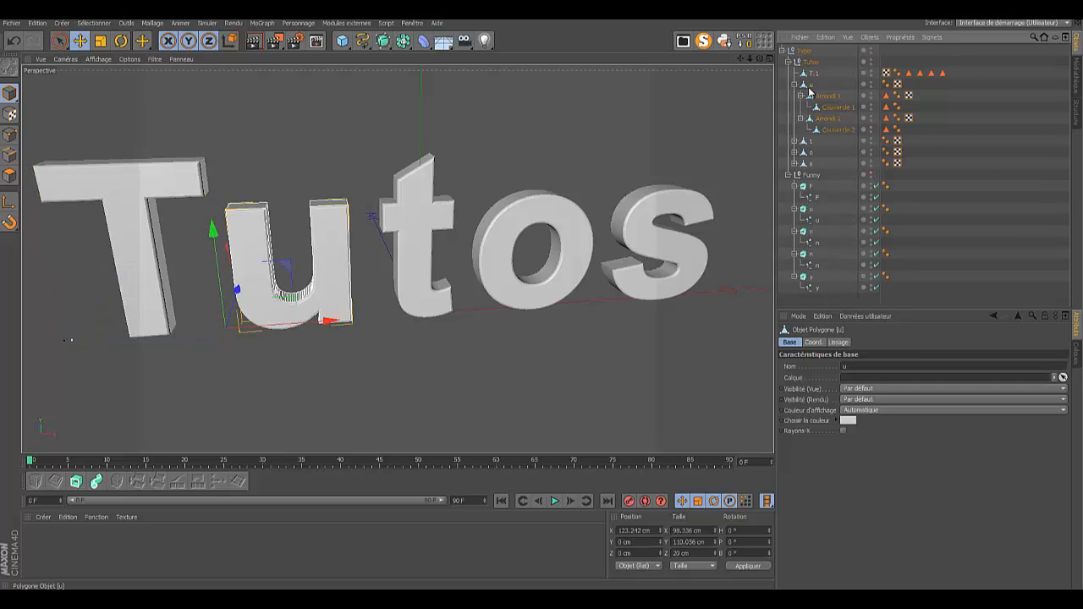
{"action": "left_click", "coordinate": [833, 132], "text": "shift"}
{"action": "right_click", "coordinate": [833, 129]}
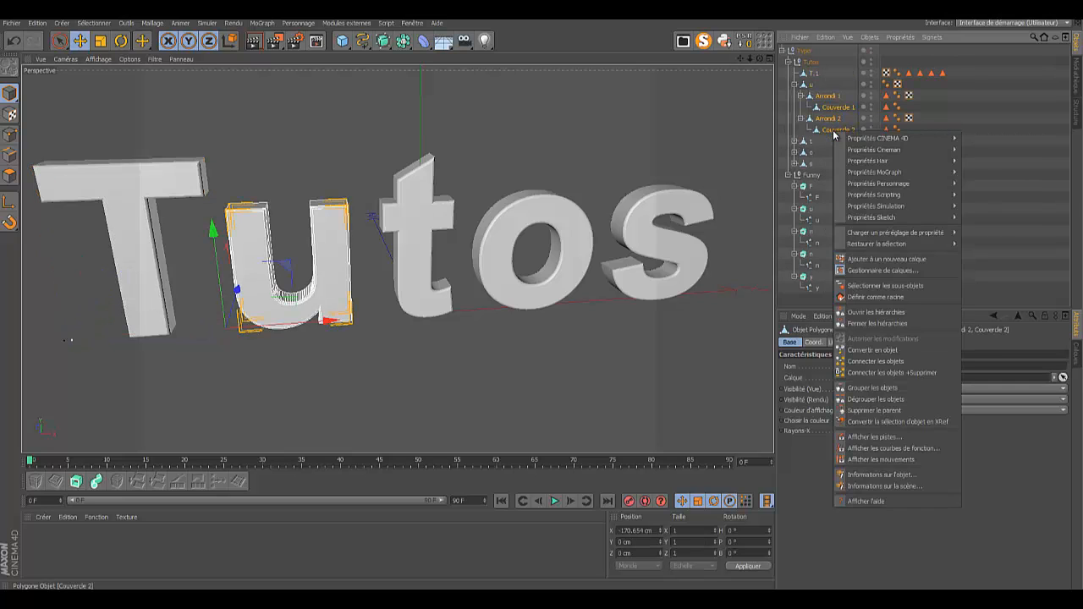
{"action": "mouse_move", "coordinate": [877, 233]}
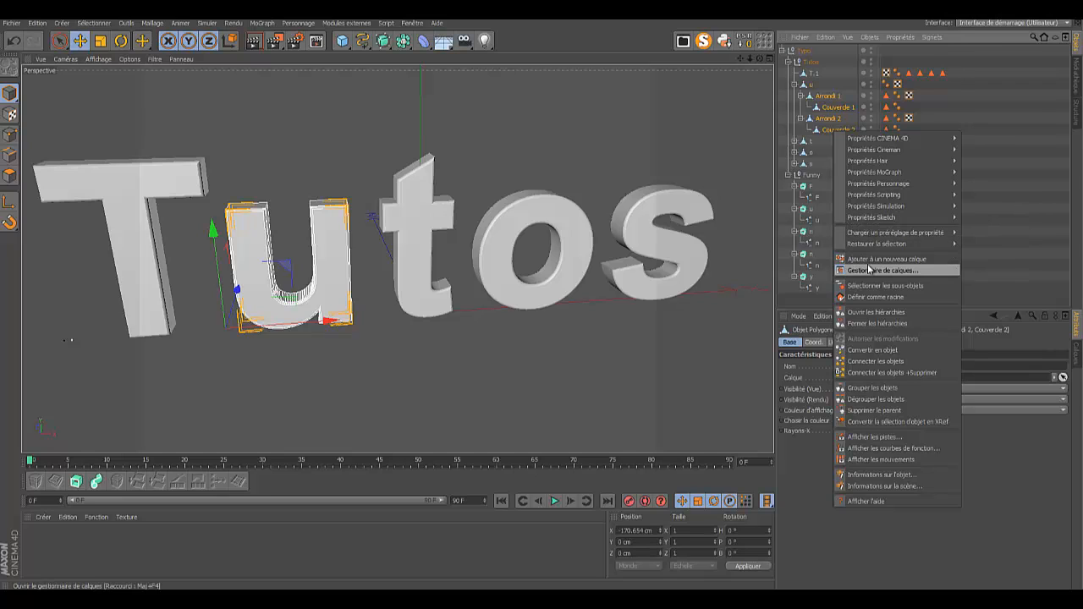
{"action": "left_click", "coordinate": [893, 374]}
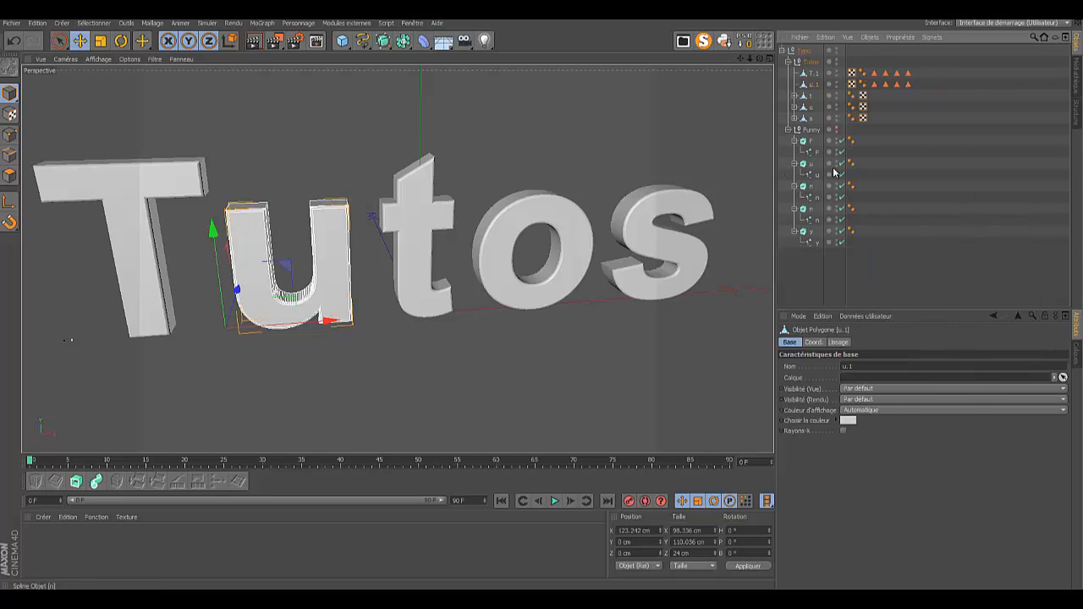
Step: Merge the lowercase t of the Tutos null with its Arrondi and Couvercle children into a single object, deleting the originals
{"action": "left_click", "coordinate": [795, 97]}
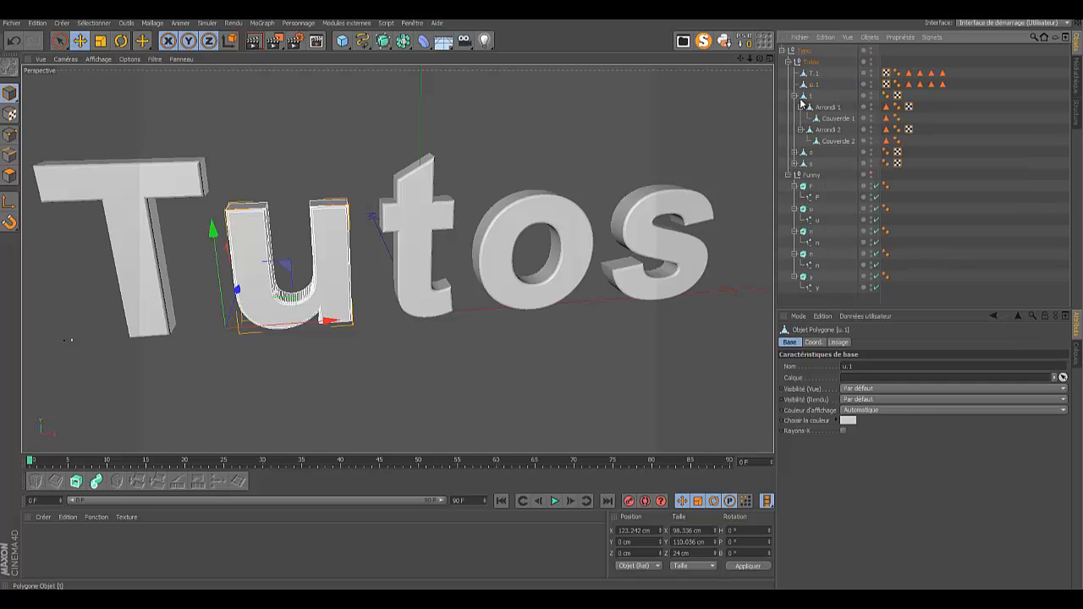
{"action": "left_click", "coordinate": [810, 97]}
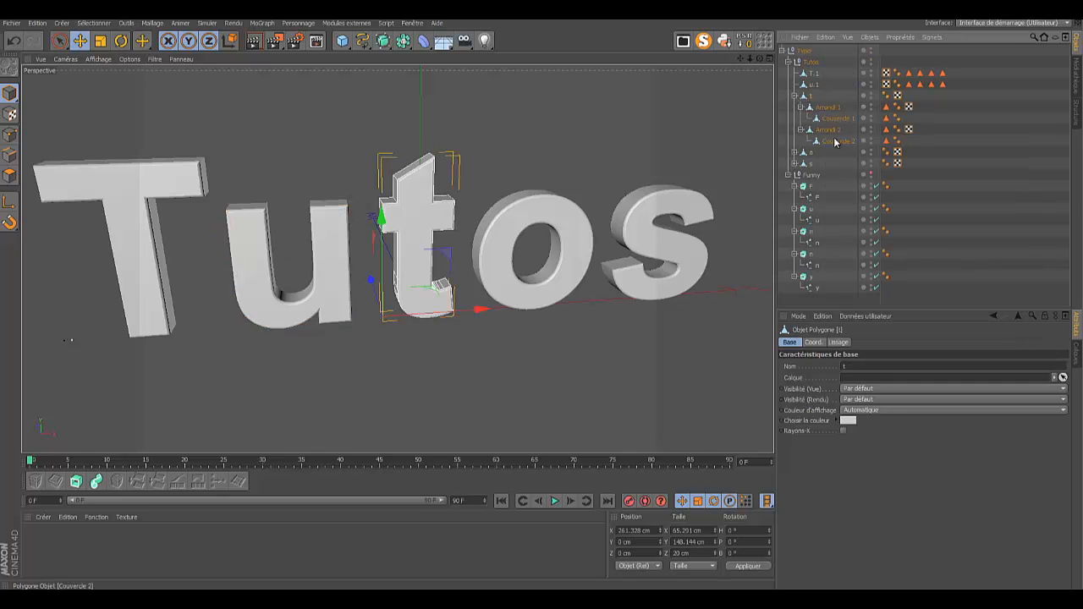
{"action": "left_click", "coordinate": [835, 143], "text": "shift"}
{"action": "right_click", "coordinate": [835, 142]}
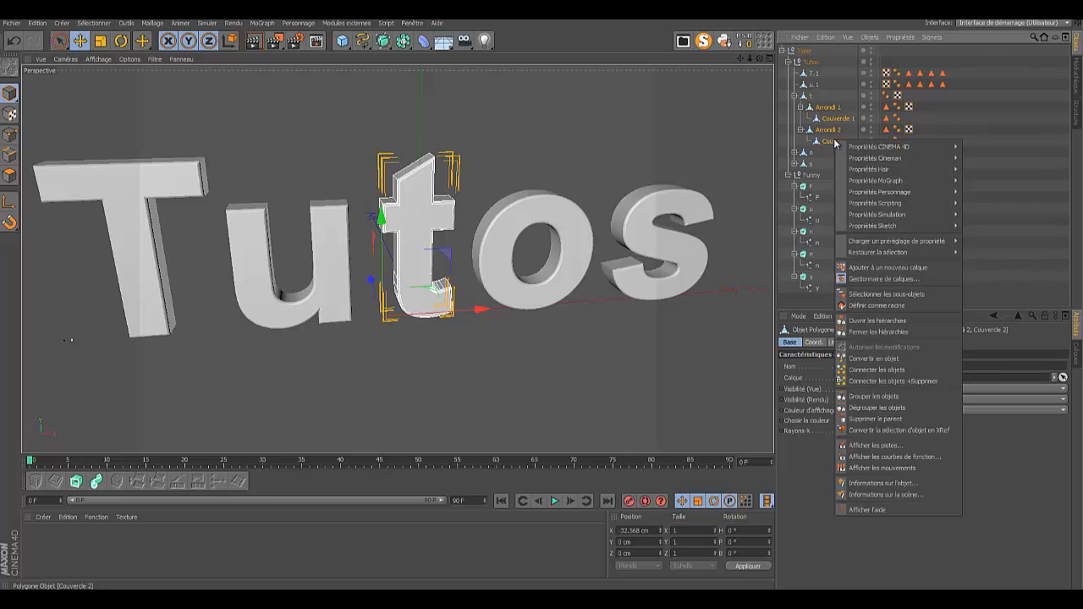
{"action": "mouse_move", "coordinate": [865, 240]}
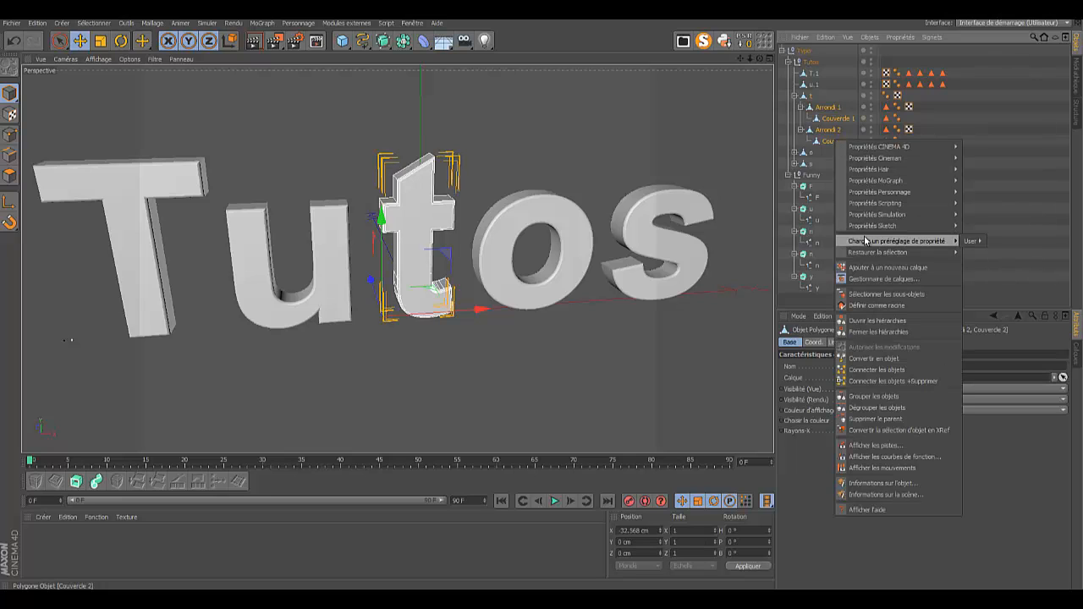
{"action": "left_click", "coordinate": [888, 381]}
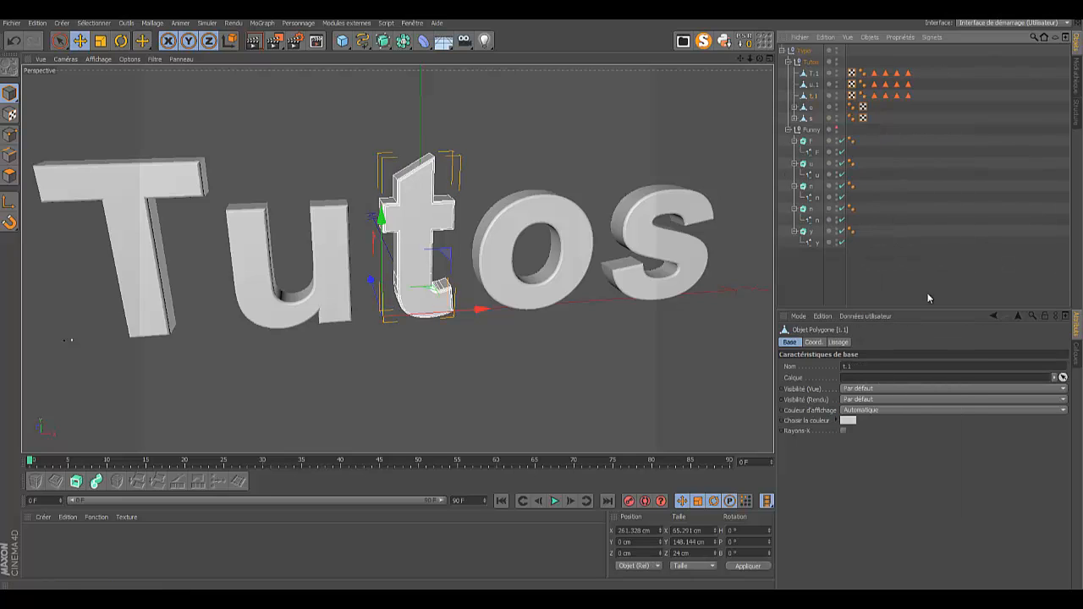
Step: Connect and delete only the o of the Tutos null and its Arrondi and Couvercle children
{"action": "left_click", "coordinate": [795, 107]}
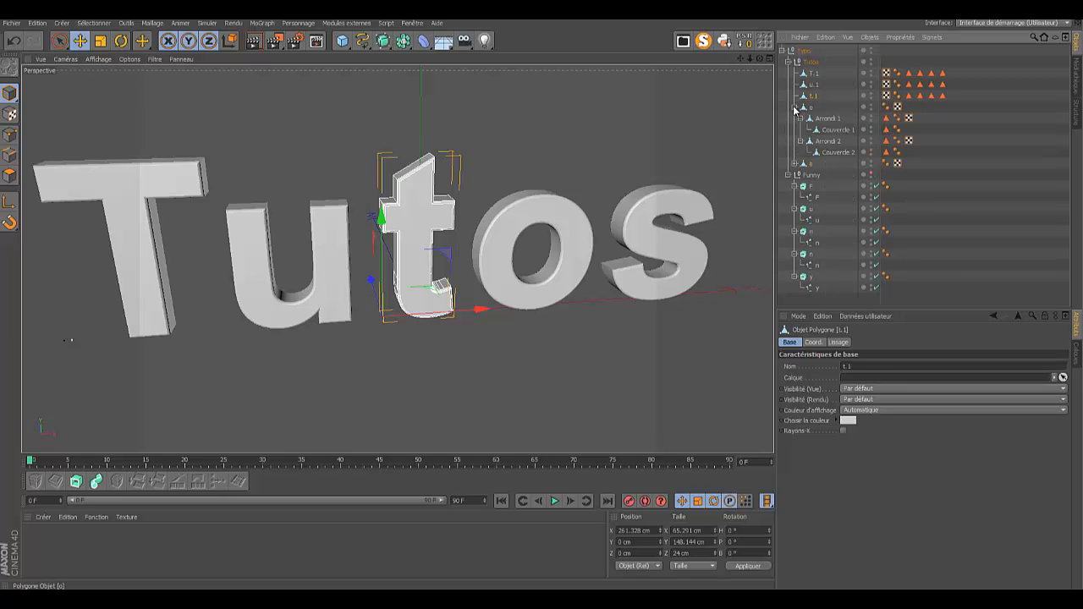
{"action": "left_click", "coordinate": [809, 108], "text": "ctrl"}
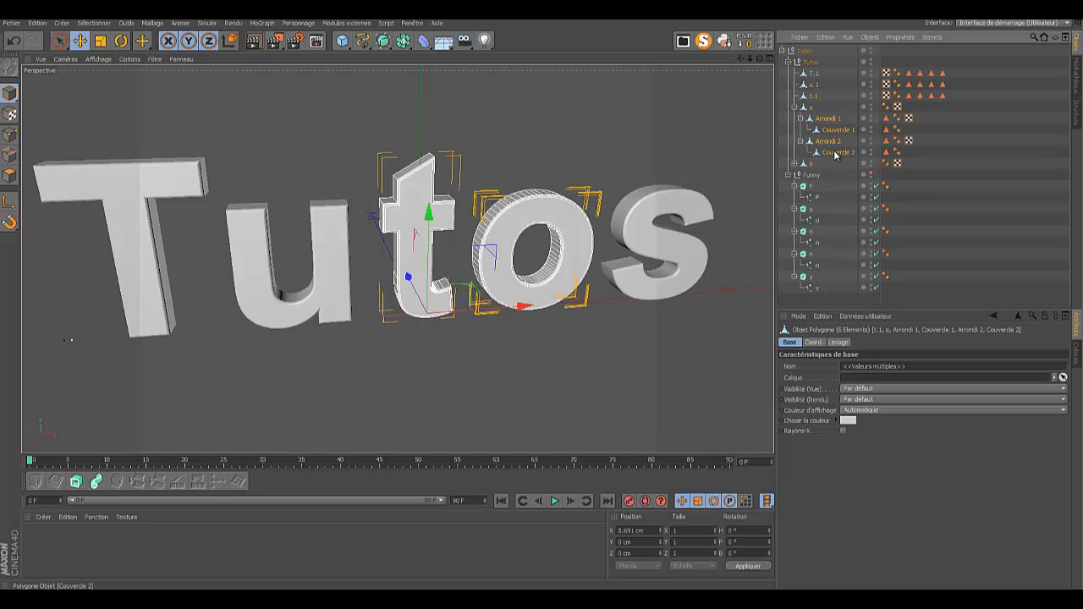
{"action": "right_click", "coordinate": [834, 154]}
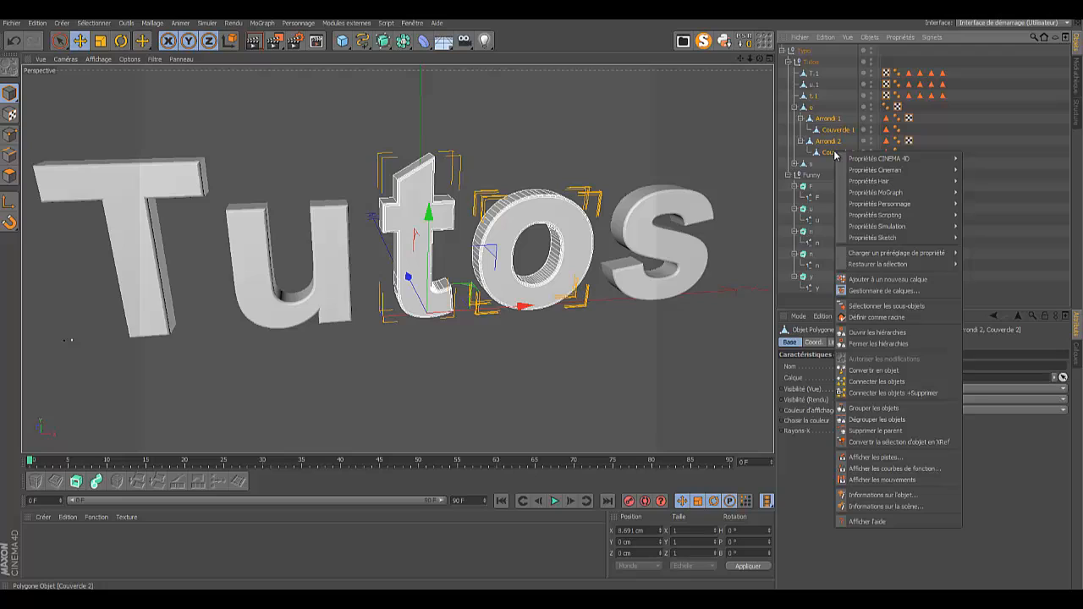
{"action": "left_click", "coordinate": [784, 140]}
{"action": "left_click", "coordinate": [808, 109]}
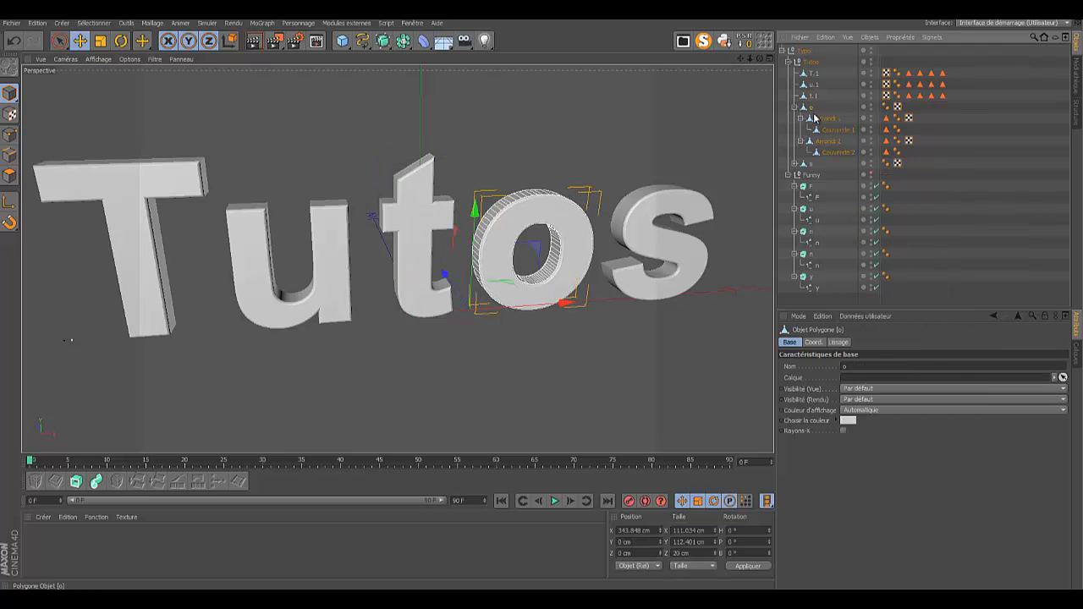
{"action": "left_click", "coordinate": [832, 154], "text": "shift"}
{"action": "right_click", "coordinate": [832, 155]}
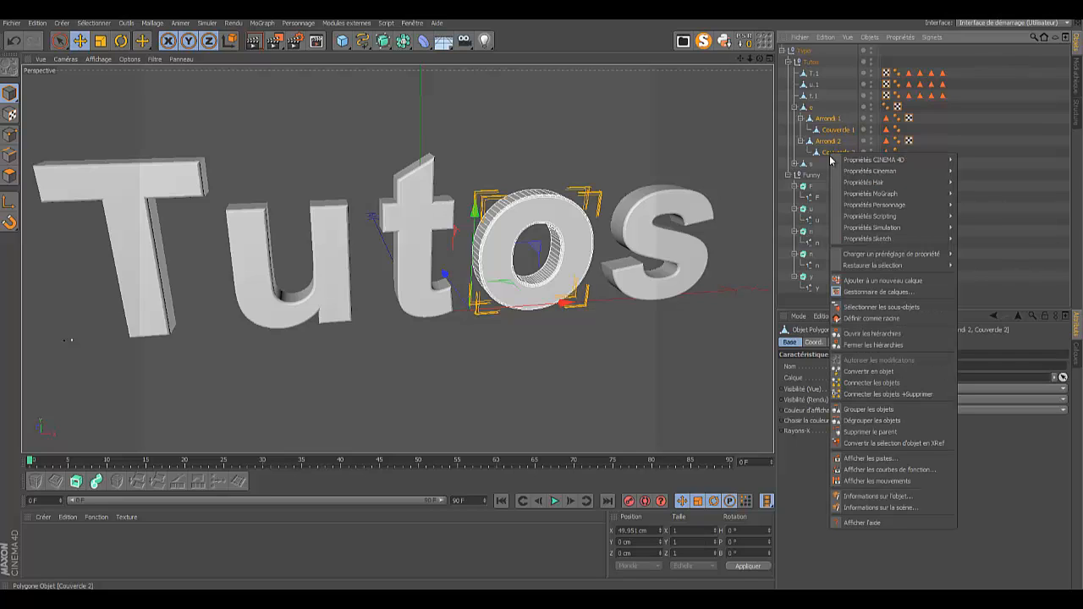
{"action": "left_click", "coordinate": [888, 392]}
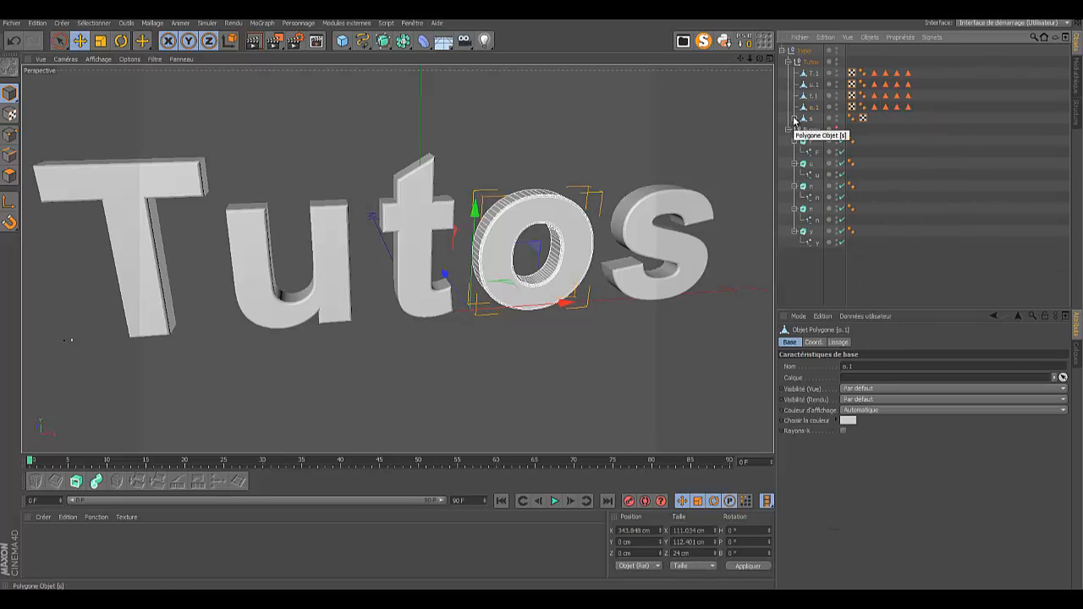
Step: Merge the s of the Tutos null with its Arrondi and Couvercle children into a single object, deleting the originals
{"action": "left_click", "coordinate": [799, 119]}
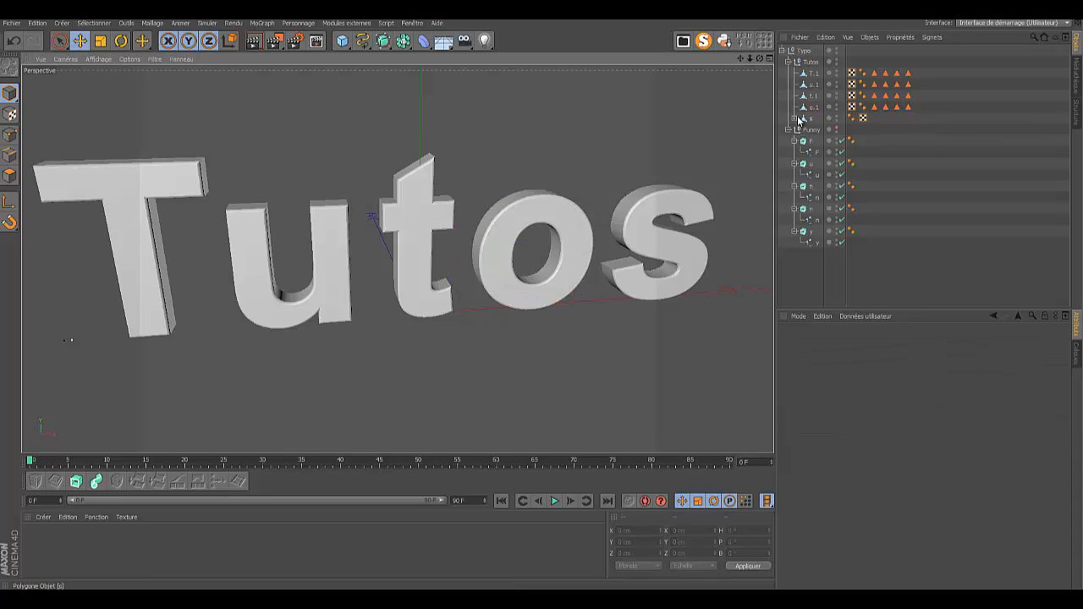
{"action": "left_click", "coordinate": [794, 119]}
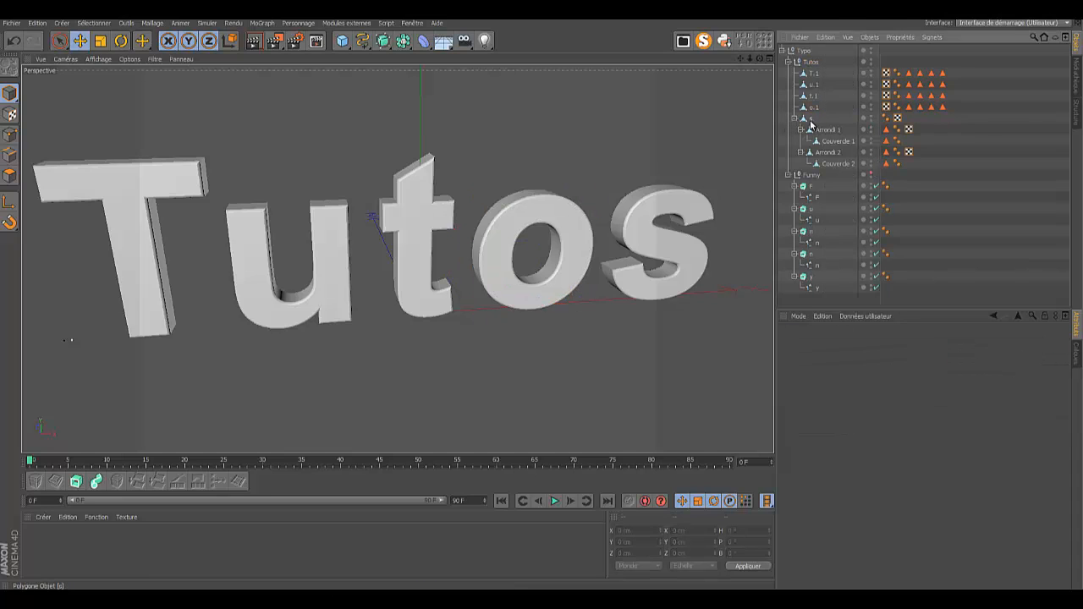
{"action": "left_click", "coordinate": [811, 120]}
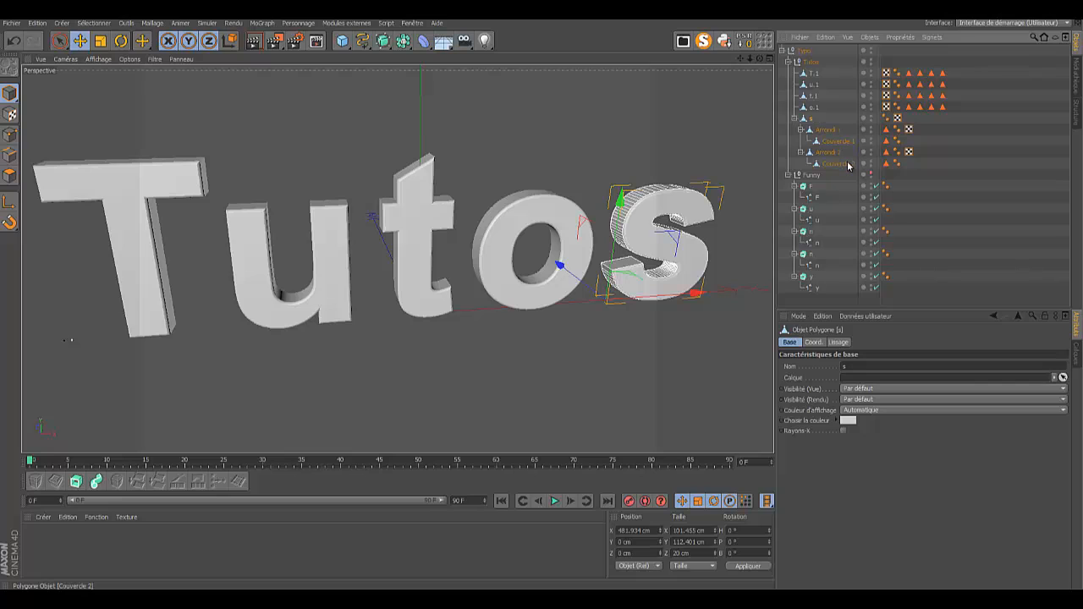
{"action": "left_click", "coordinate": [847, 165], "text": "shift"}
{"action": "right_click", "coordinate": [845, 167]}
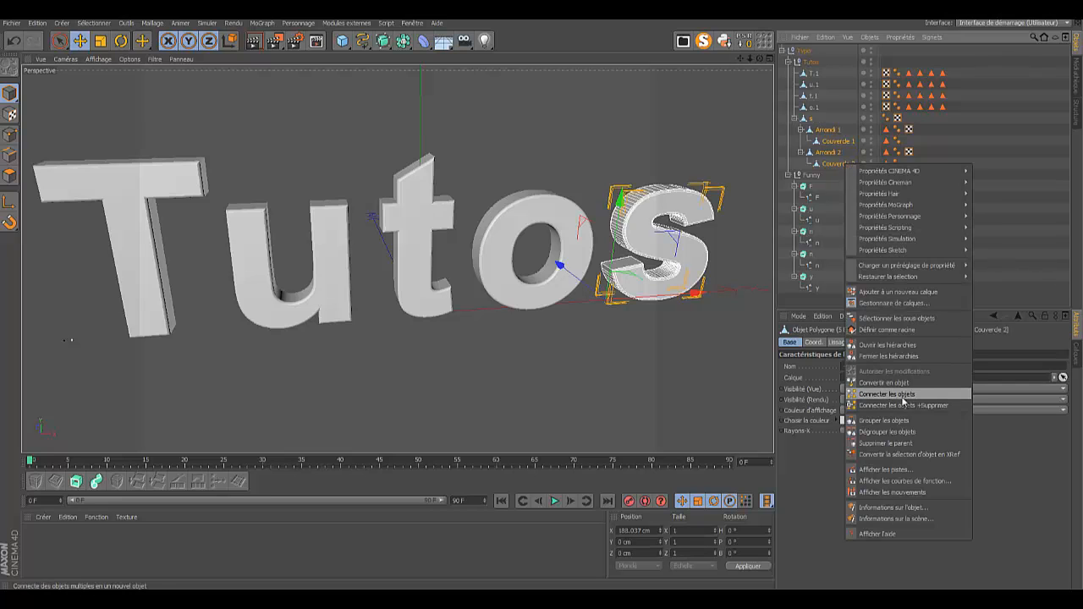
{"action": "left_click", "coordinate": [907, 407]}
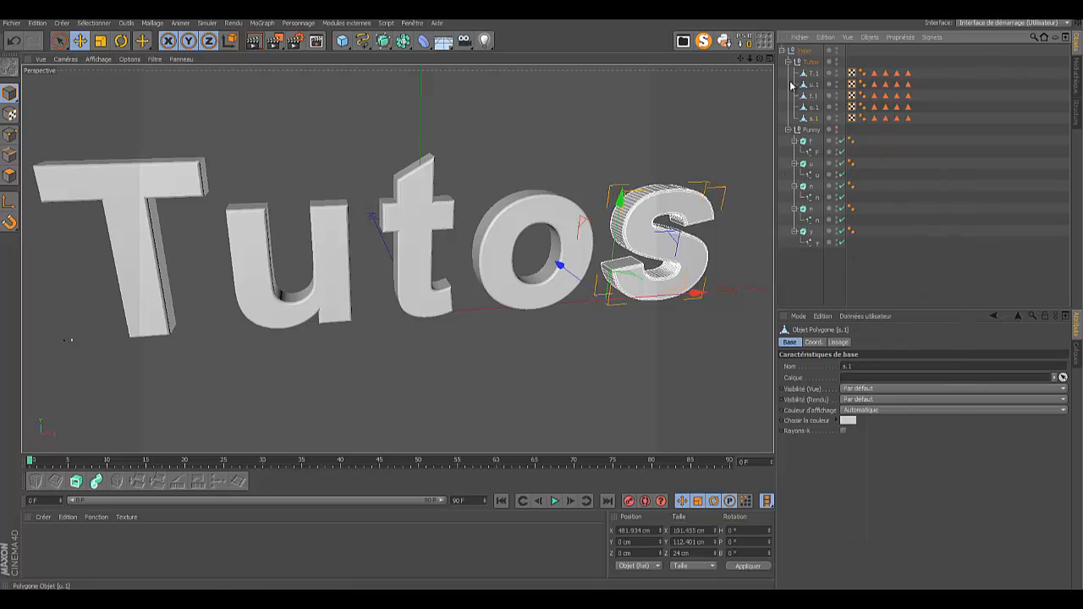
Step: Convert the five extruded letters F, u, n, n and y of the Funny null into editable polygon objects
{"action": "left_click", "coordinate": [805, 142]}
{"action": "left_click", "coordinate": [11, 67]}
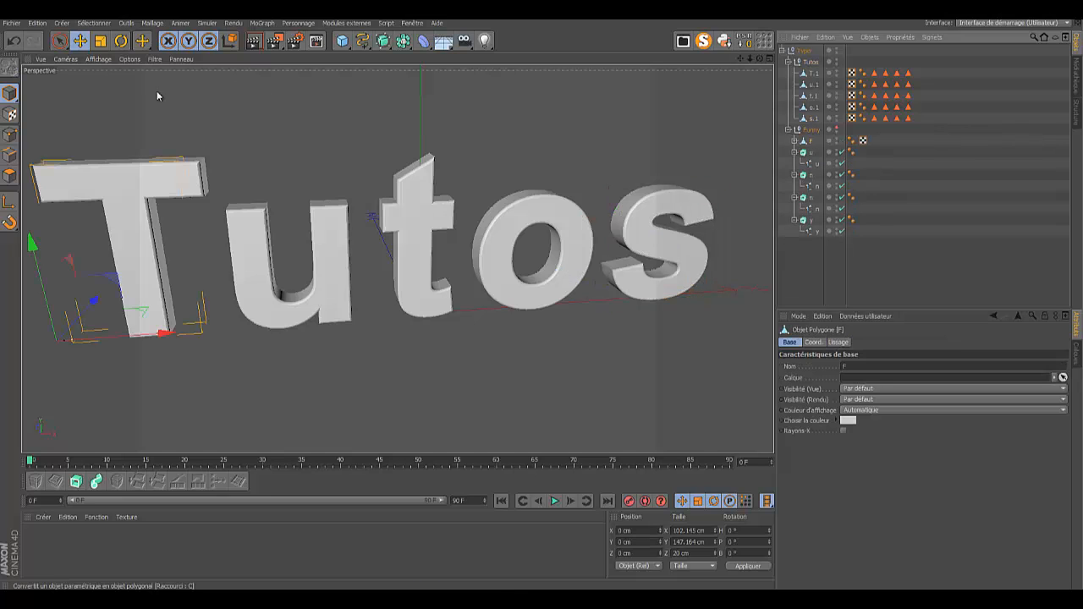
{"action": "left_click", "coordinate": [810, 152]}
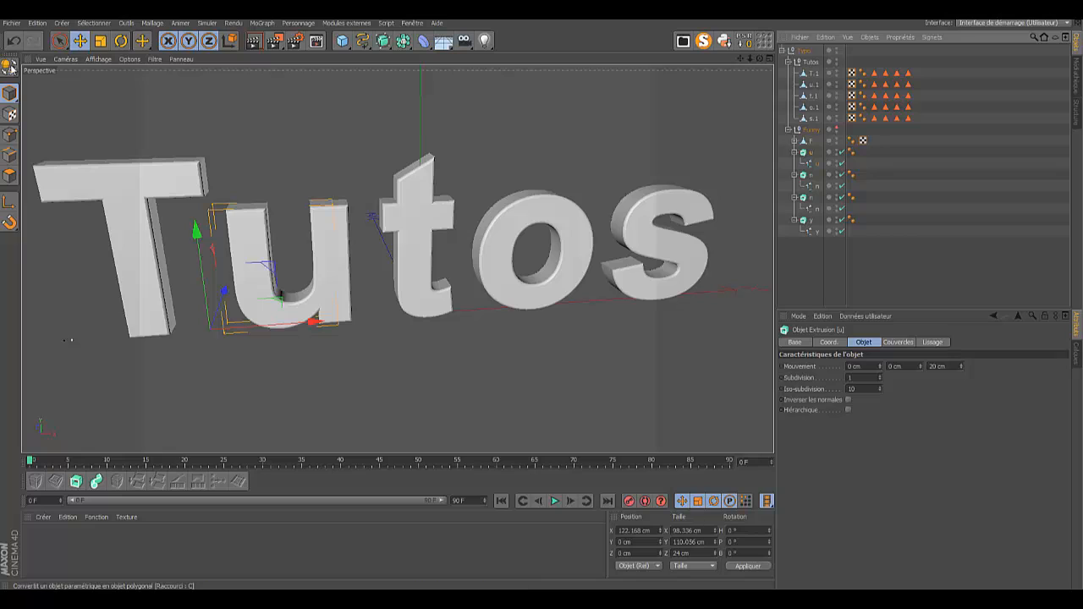
{"action": "left_click", "coordinate": [11, 68]}
{"action": "left_click", "coordinate": [810, 163]}
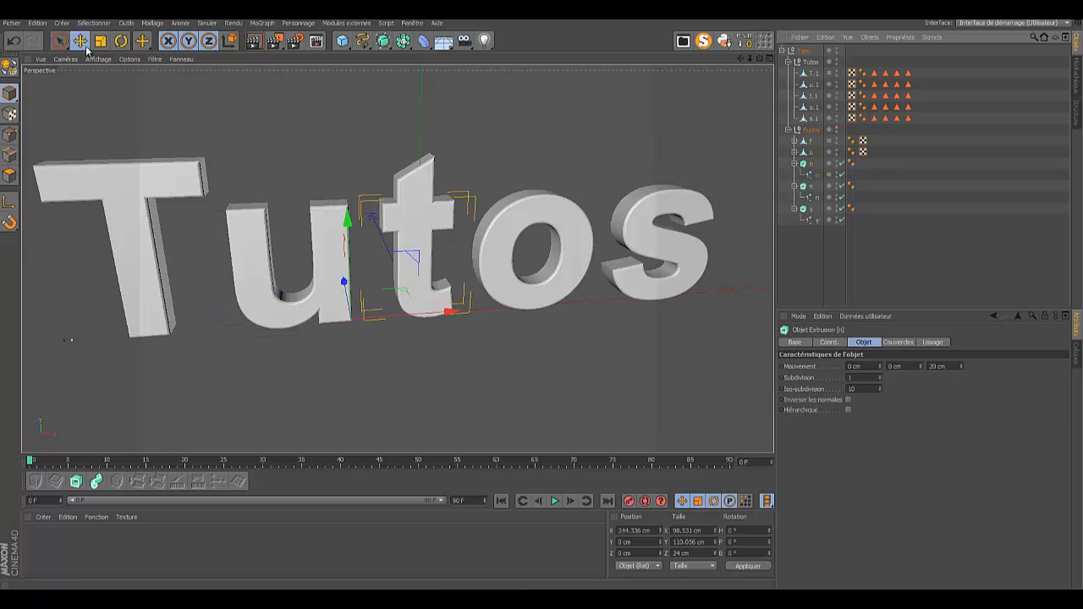
{"action": "left_click", "coordinate": [11, 67]}
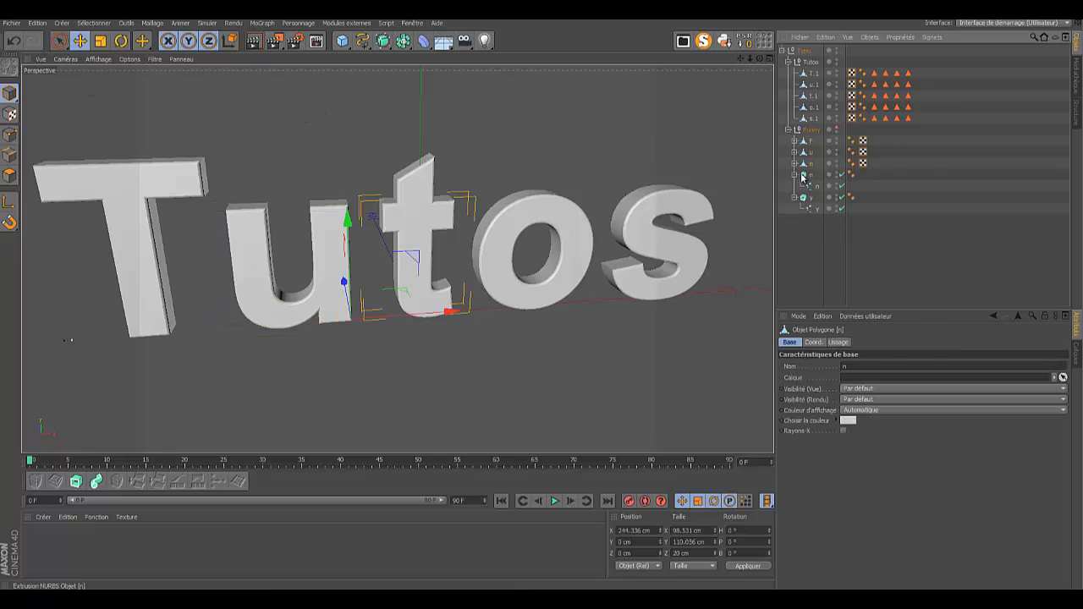
{"action": "left_click", "coordinate": [11, 68]}
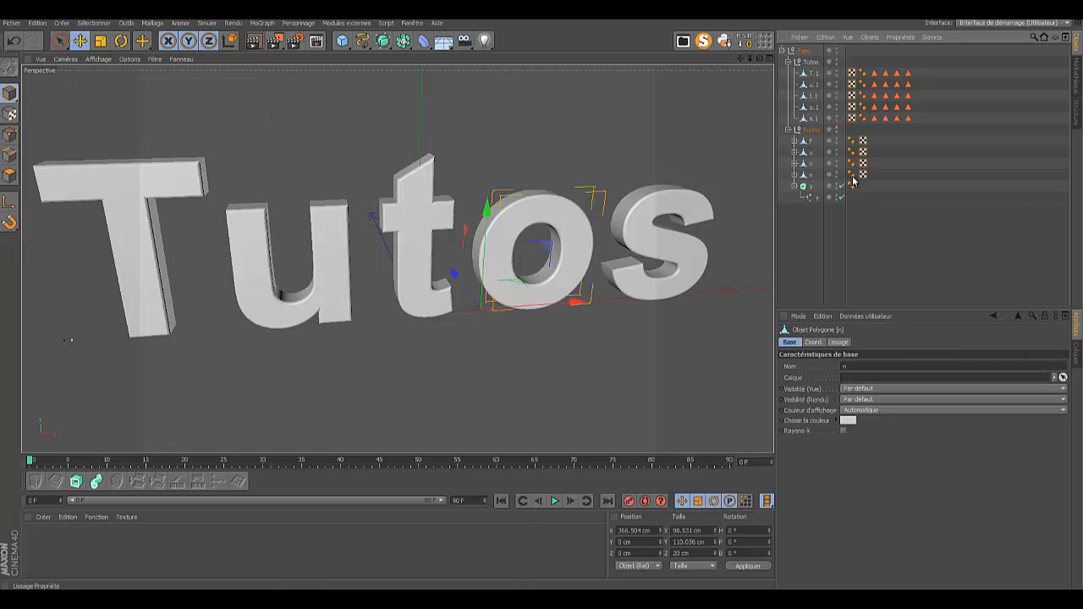
{"action": "left_click", "coordinate": [803, 187]}
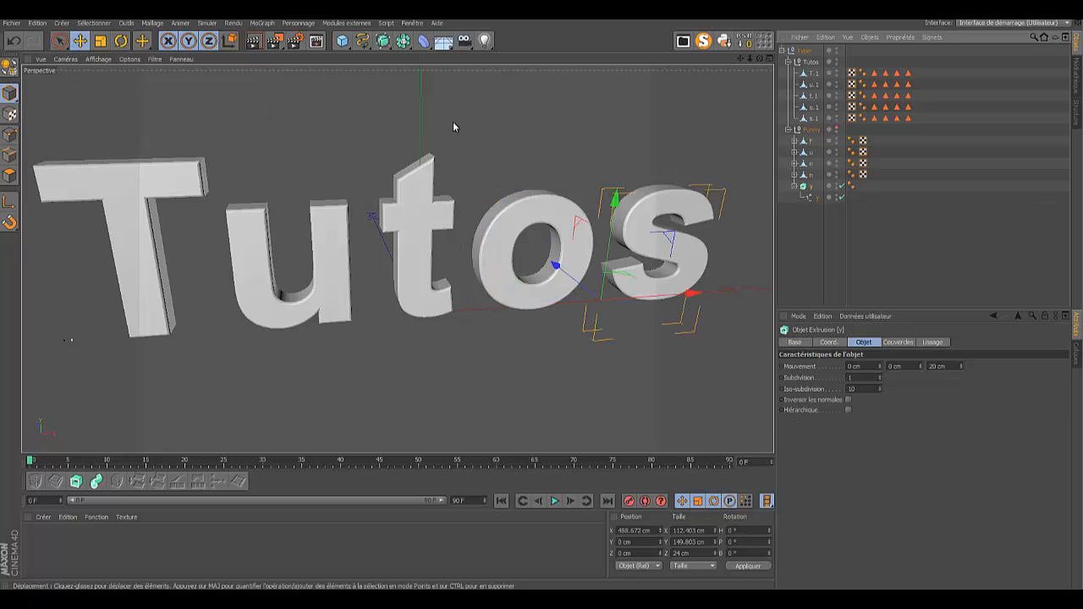
{"action": "left_click", "coordinate": [11, 67]}
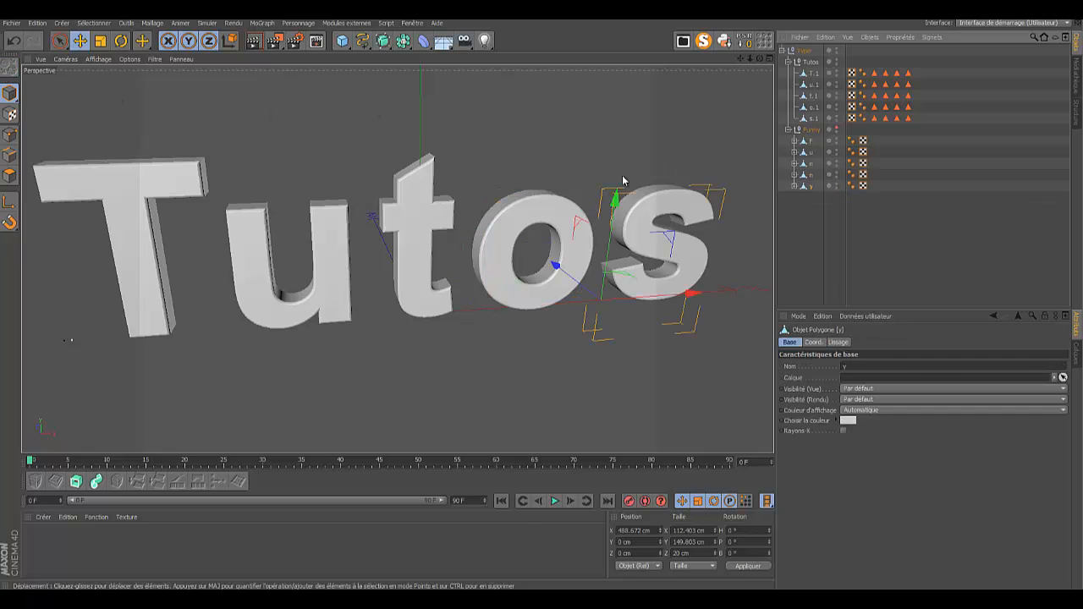
Step: Expand the F of the Funny null and connect and delete it with its Arrondi and Couvercle children
{"action": "left_click", "coordinate": [794, 140]}
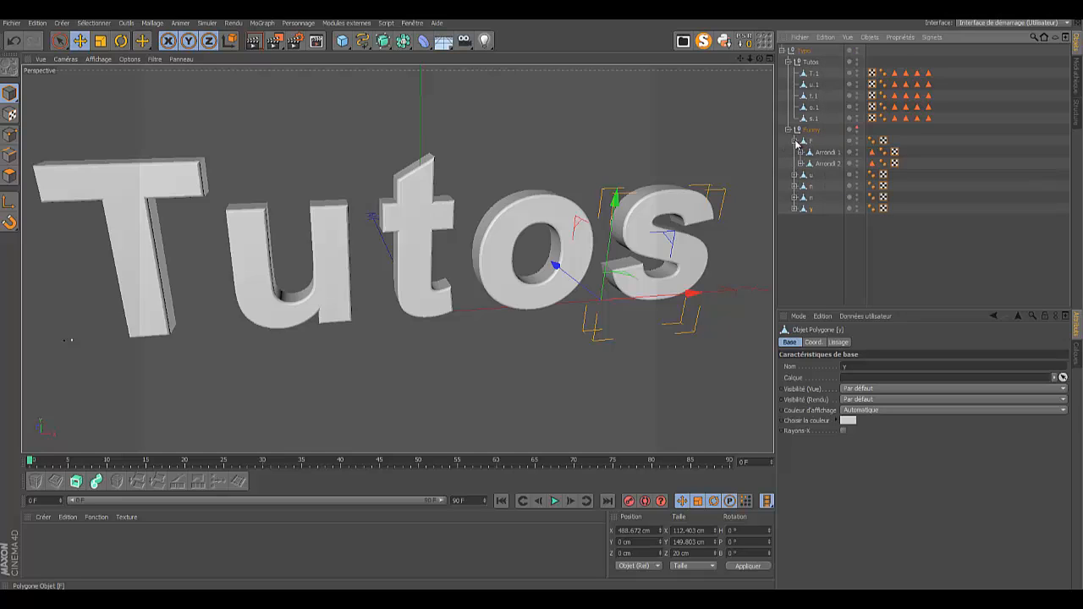
{"action": "left_click", "coordinate": [794, 140]}
{"action": "left_click", "coordinate": [794, 141], "text": "ctrl"}
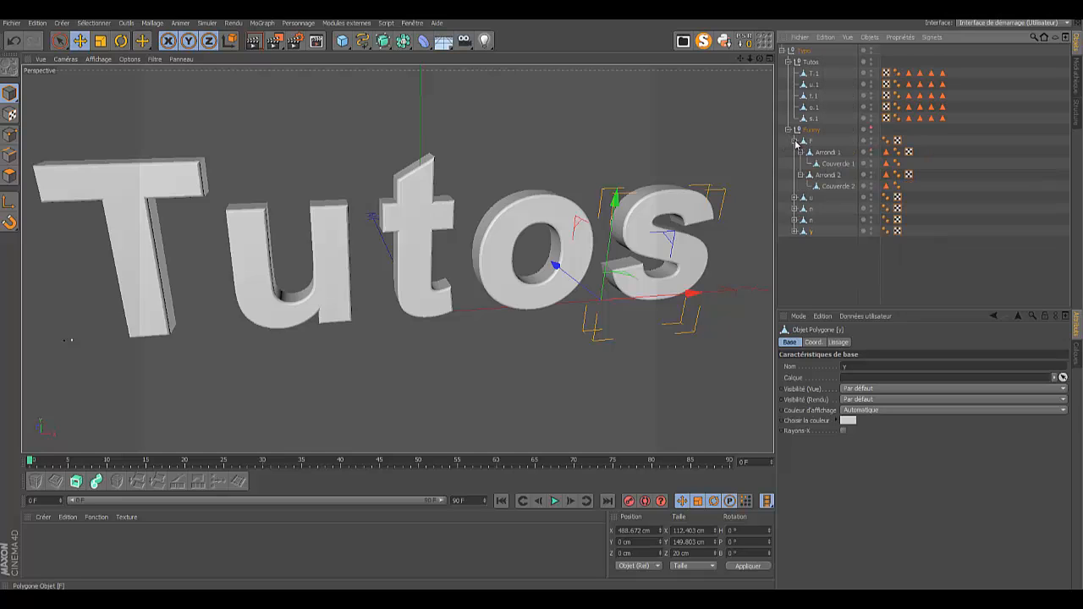
{"action": "left_click", "coordinate": [820, 244]}
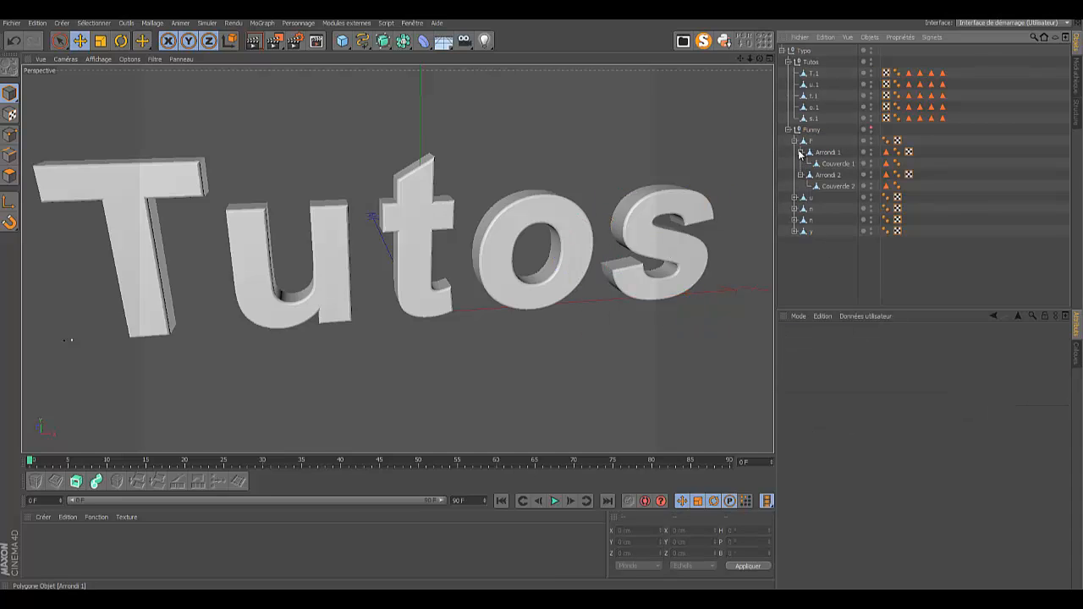
{"action": "left_click", "coordinate": [813, 141]}
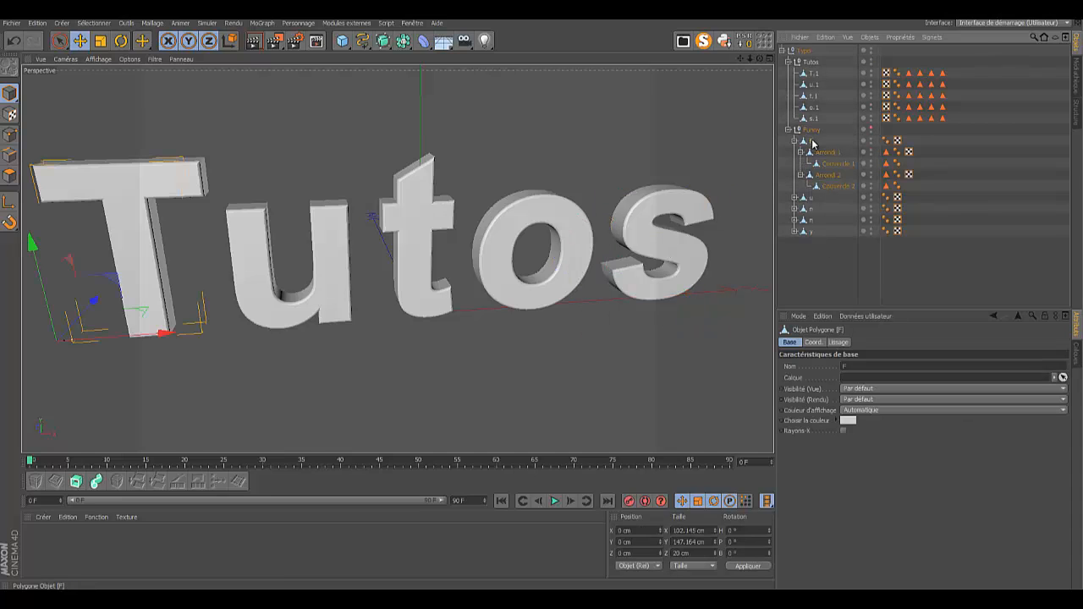
{"action": "left_click", "coordinate": [838, 187], "text": "shift"}
{"action": "right_click", "coordinate": [838, 187]}
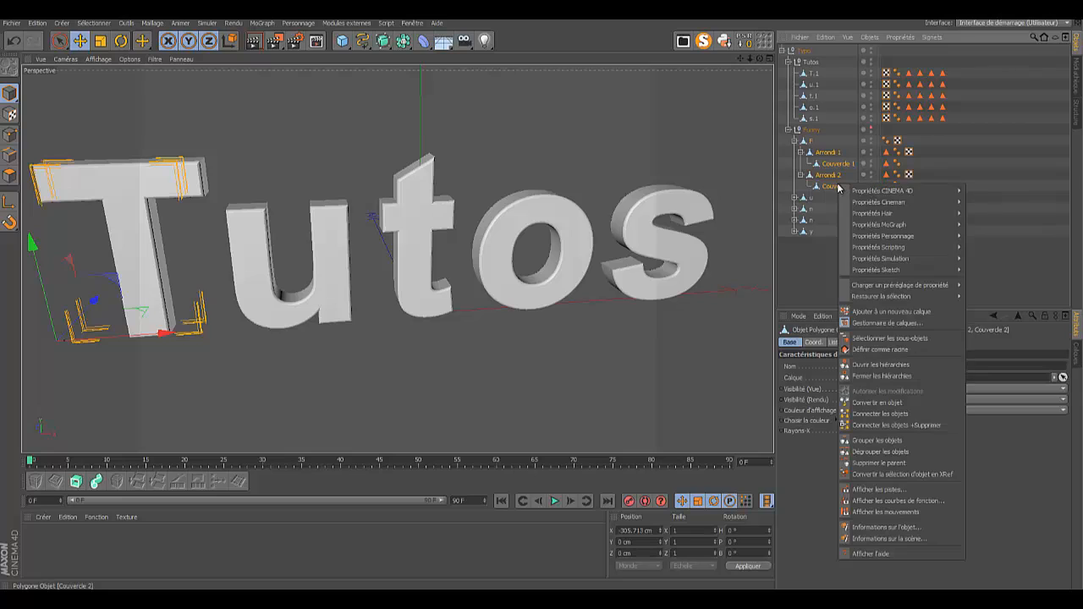
{"action": "left_click", "coordinate": [901, 425]}
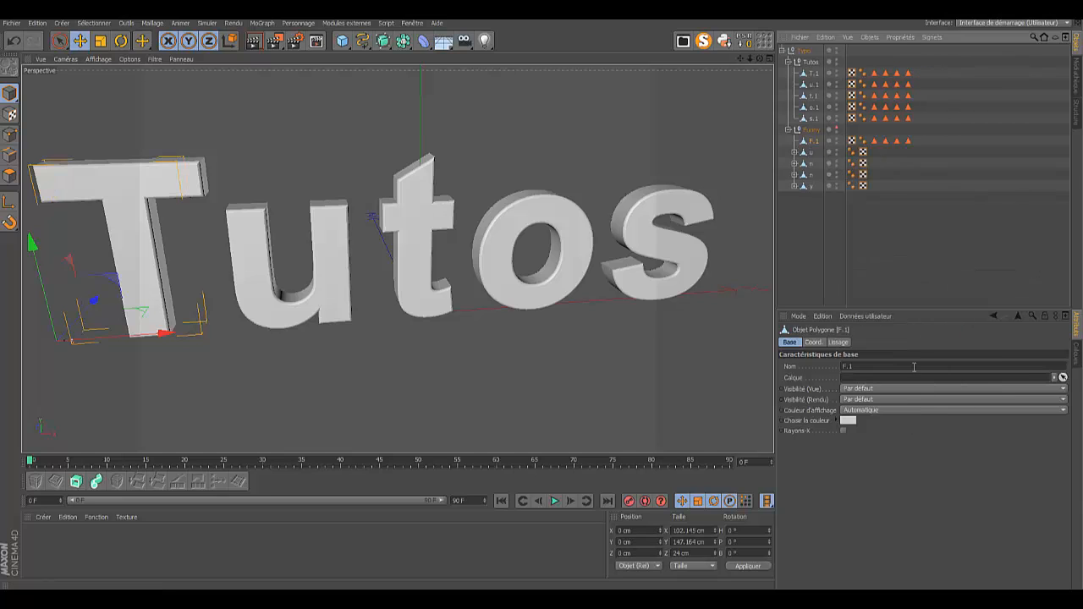
Step: Make the Funny null visible in the viewport and hide the Tutos null
{"action": "left_click", "coordinate": [837, 49]}
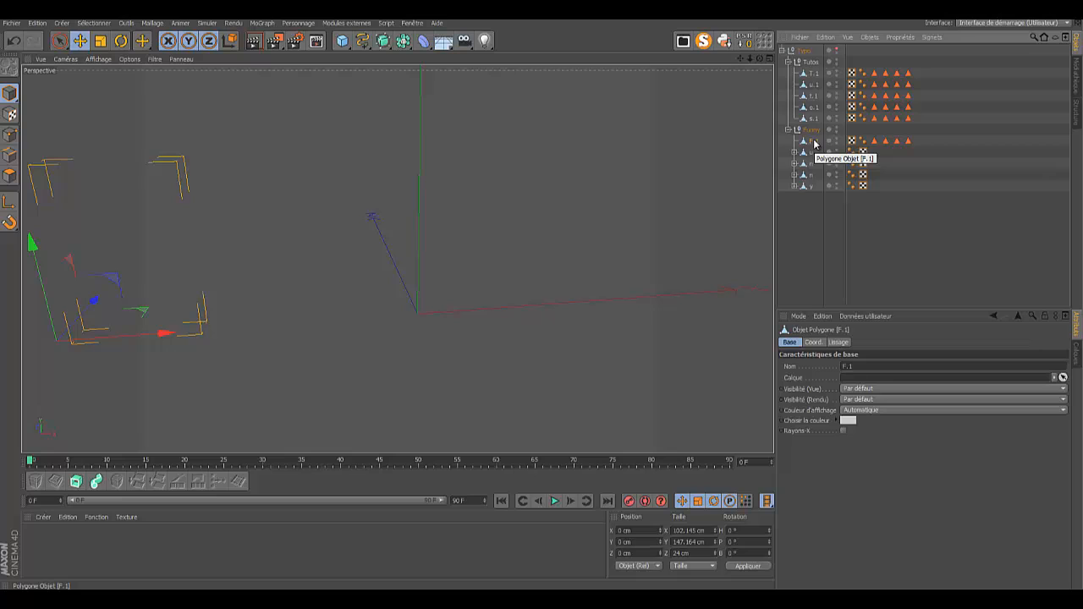
{"action": "left_click", "coordinate": [836, 50]}
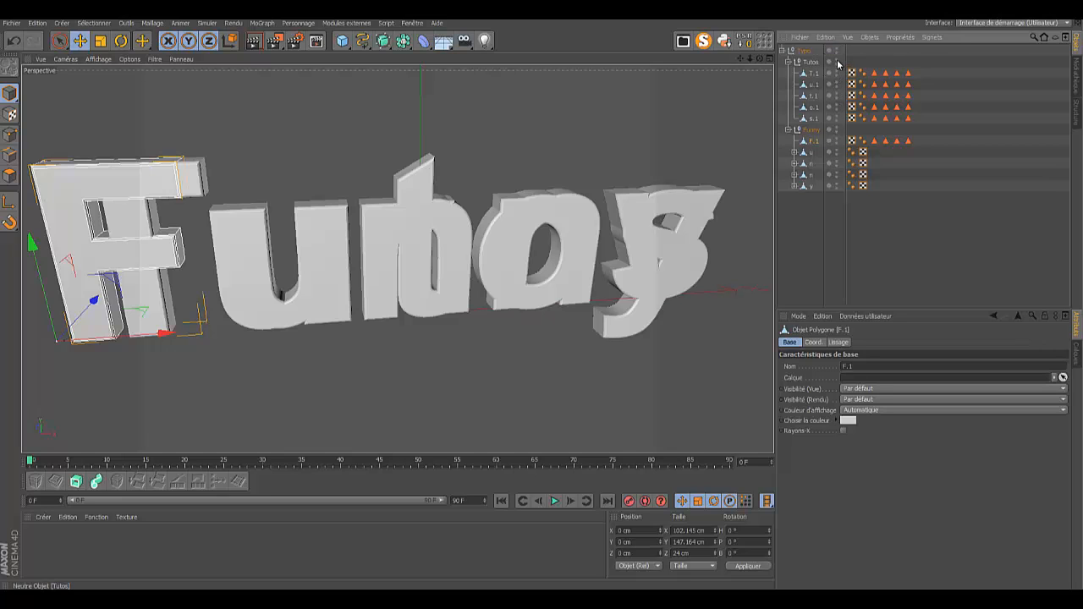
{"action": "left_click", "coordinate": [837, 62]}
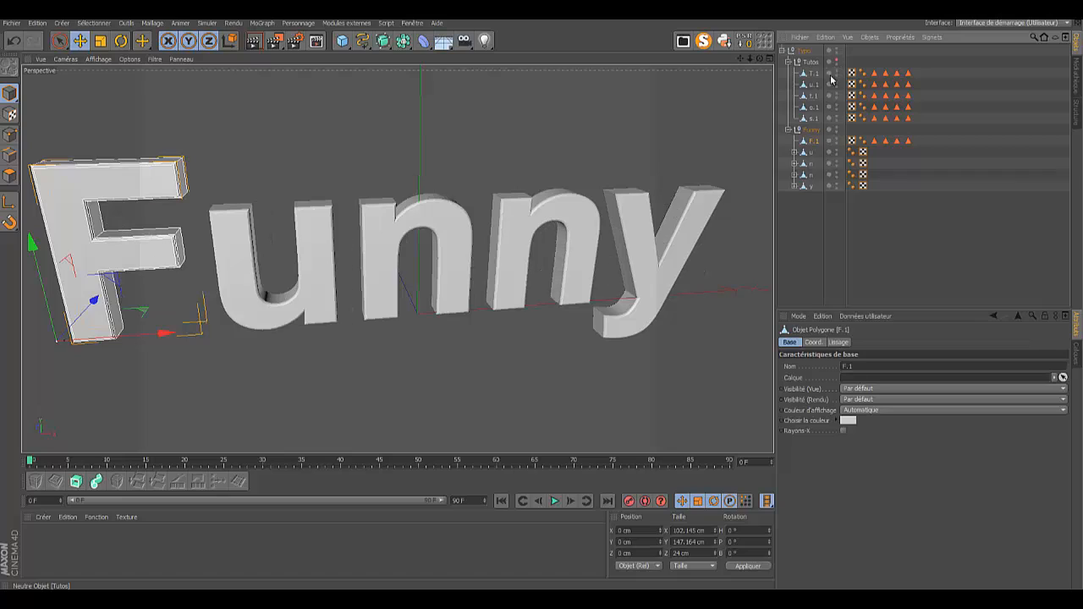
Step: Merge only the u of the Funny null with its Arrondi and Couvercle children into a single object, deleting the originals
{"action": "left_click", "coordinate": [788, 152]}
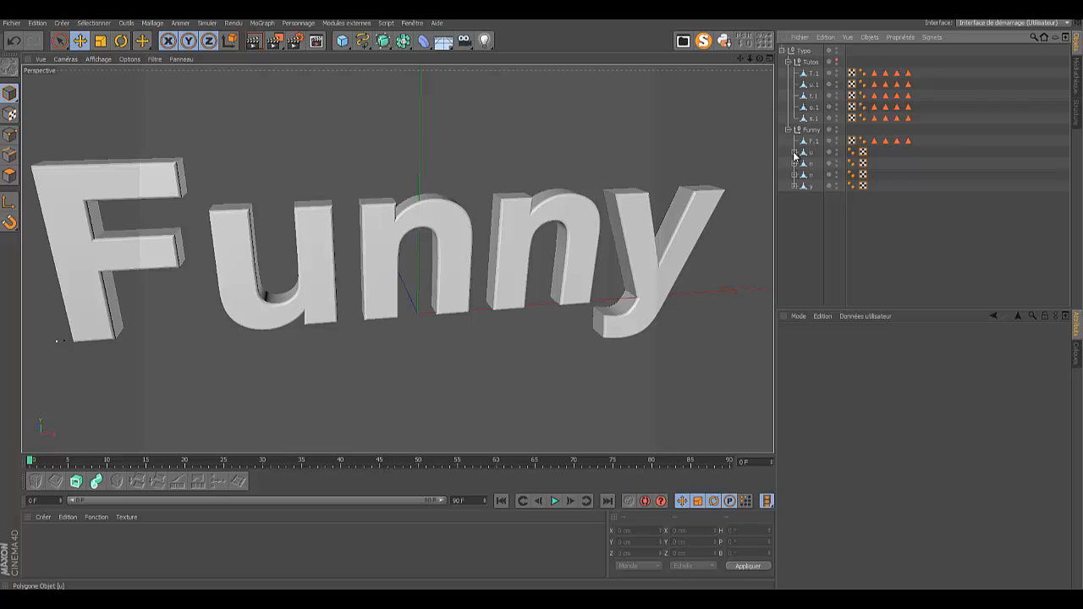
{"action": "left_click", "coordinate": [793, 152]}
{"action": "left_click", "coordinate": [811, 153], "text": "shift"}
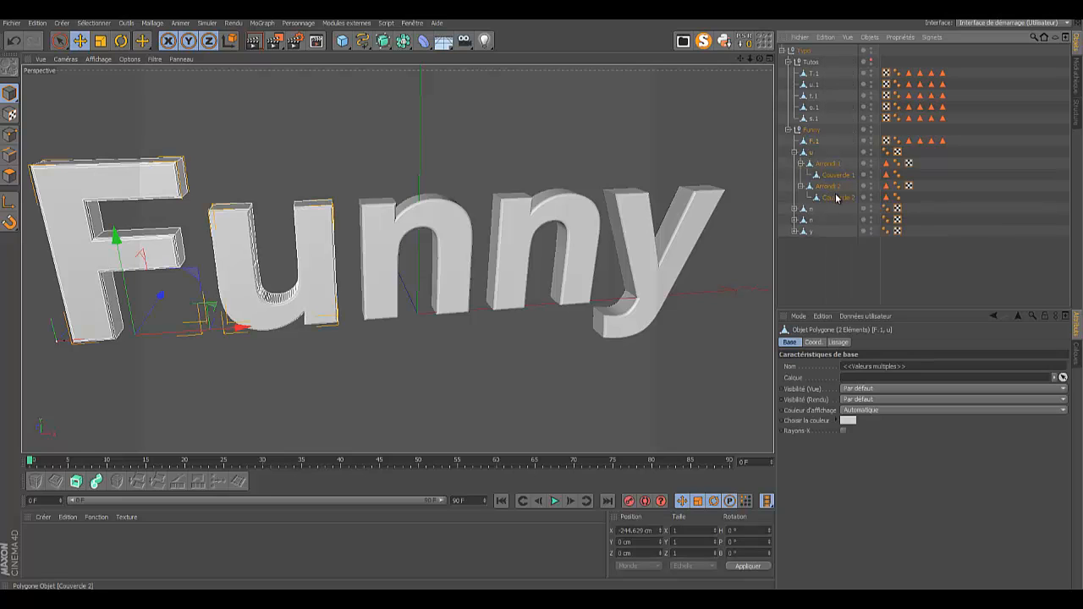
{"action": "left_click", "coordinate": [799, 150]}
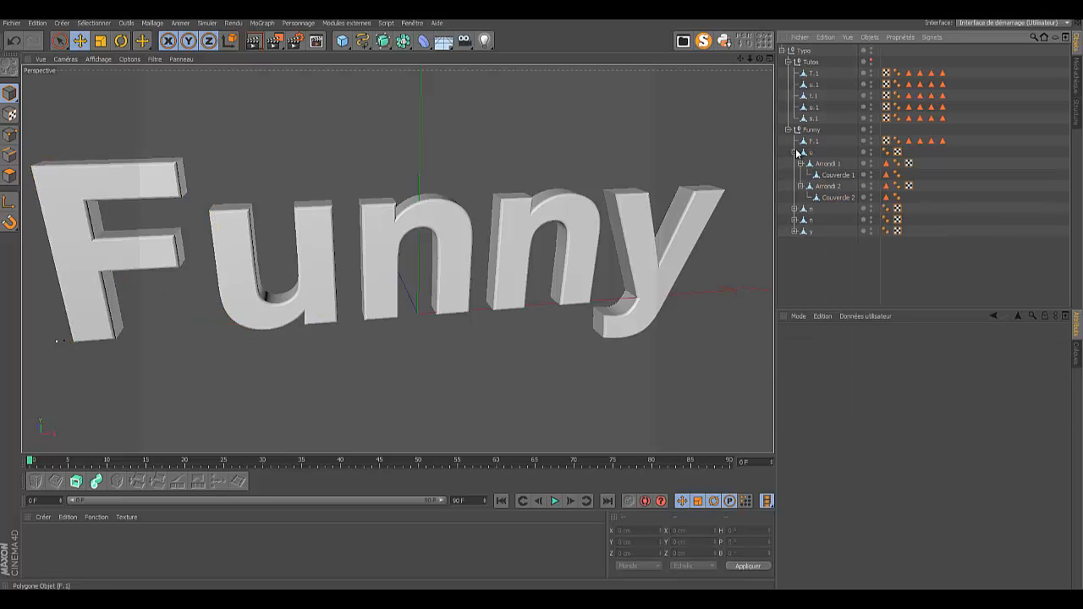
{"action": "left_click", "coordinate": [810, 155]}
{"action": "left_click", "coordinate": [842, 199], "text": "shift"}
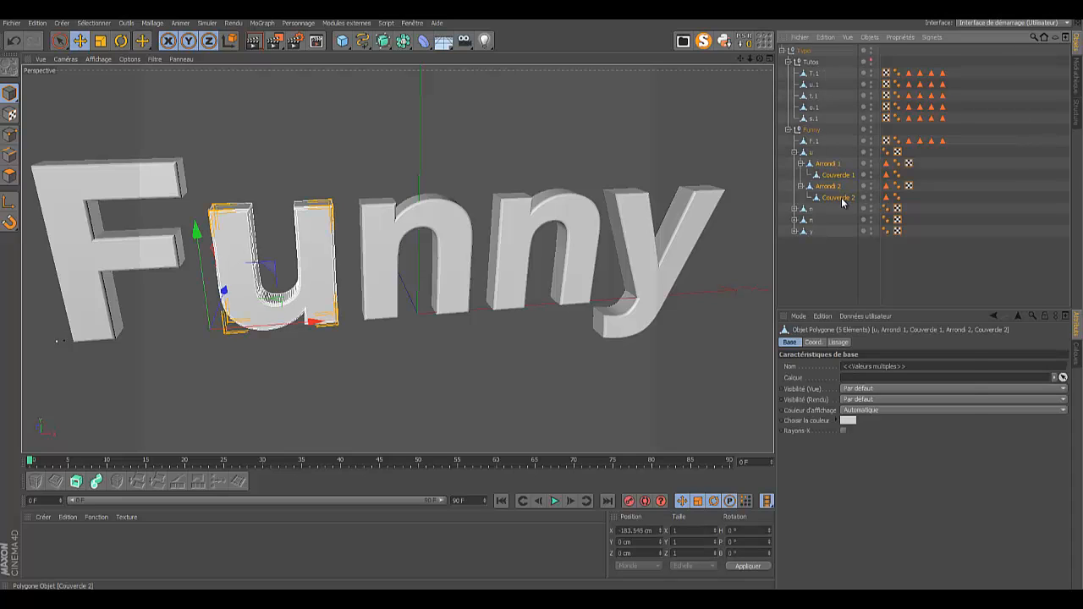
{"action": "right_click", "coordinate": [842, 200]}
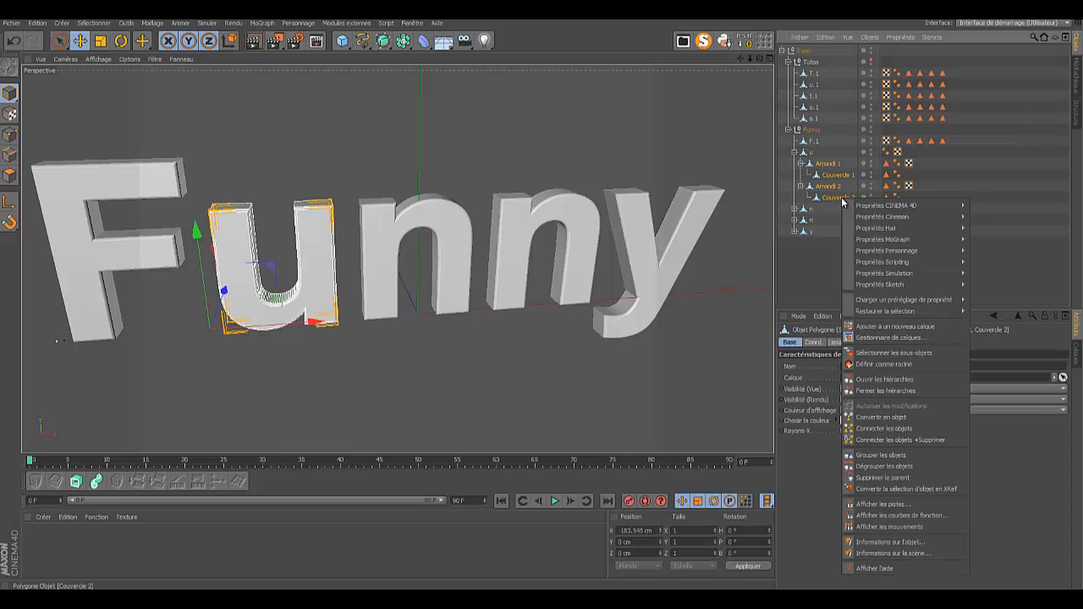
{"action": "left_click", "coordinate": [879, 437]}
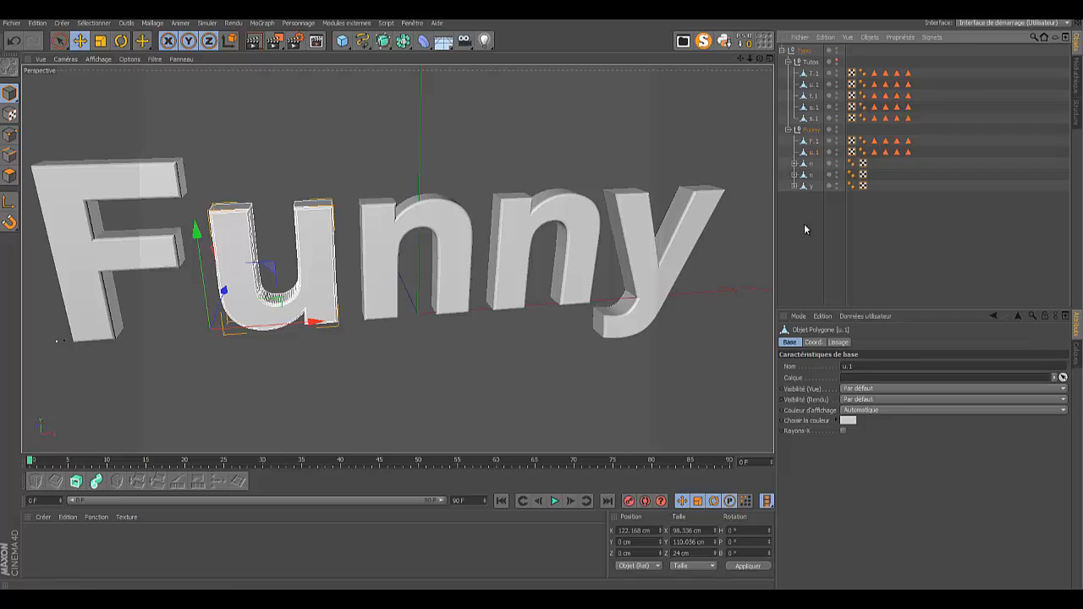
Step: Connect and delete the first n of the Funny null together with its Arrondi and Couvercle children
{"action": "left_click", "coordinate": [797, 173]}
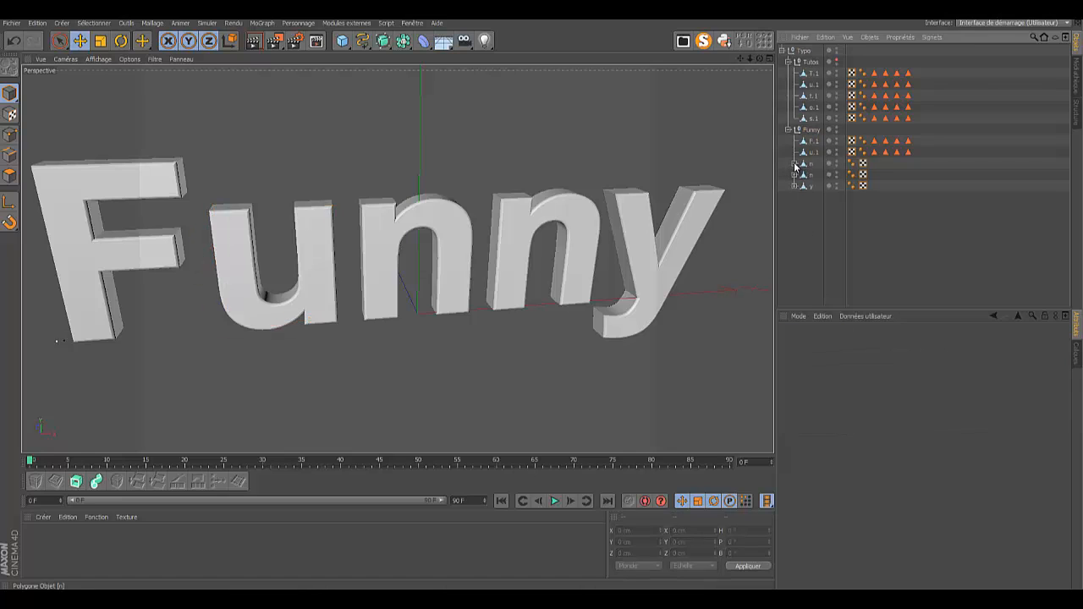
{"action": "left_click", "coordinate": [795, 165]}
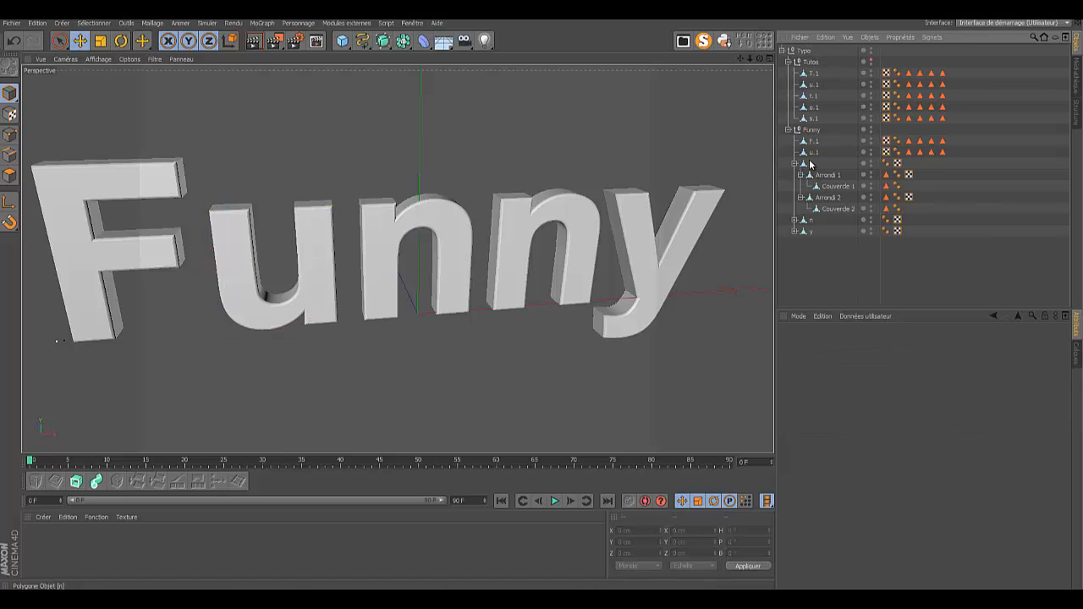
{"action": "left_click", "coordinate": [811, 164]}
{"action": "left_click", "coordinate": [845, 209], "text": "shift"}
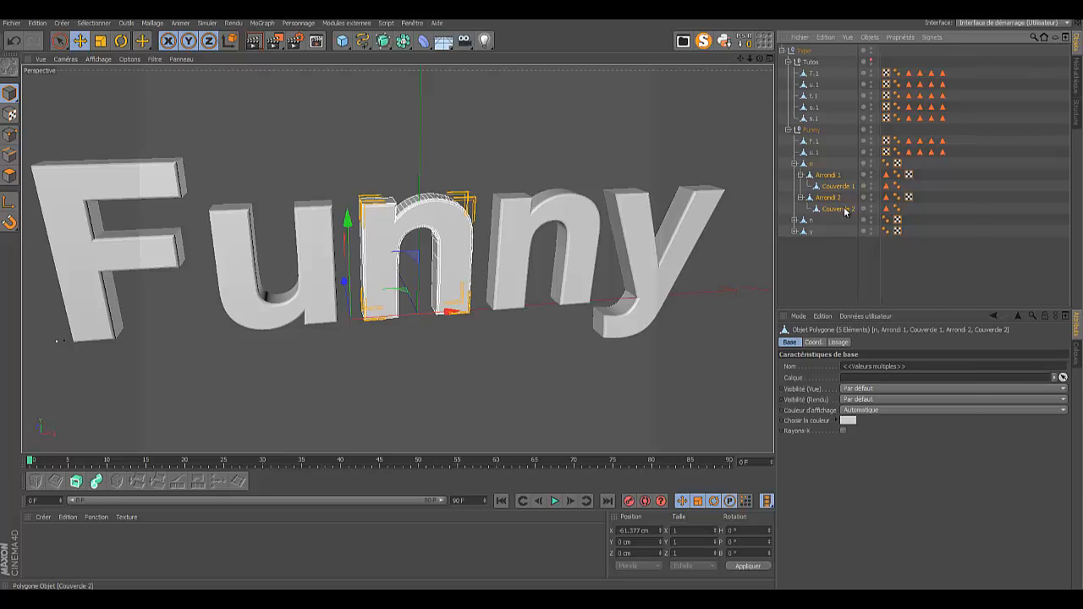
{"action": "right_click", "coordinate": [845, 209]}
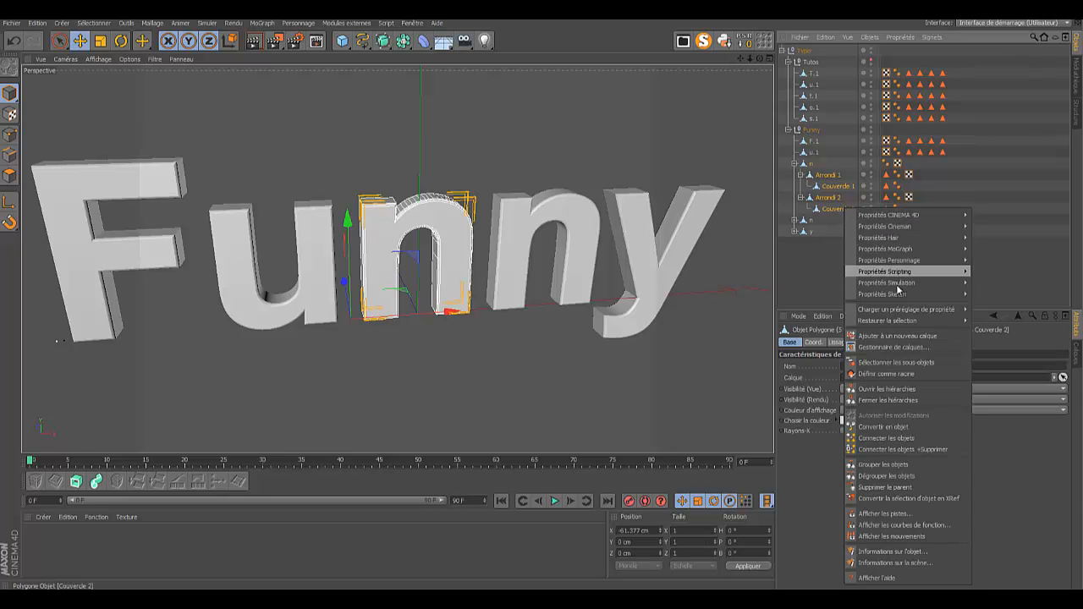
{"action": "left_click", "coordinate": [867, 455]}
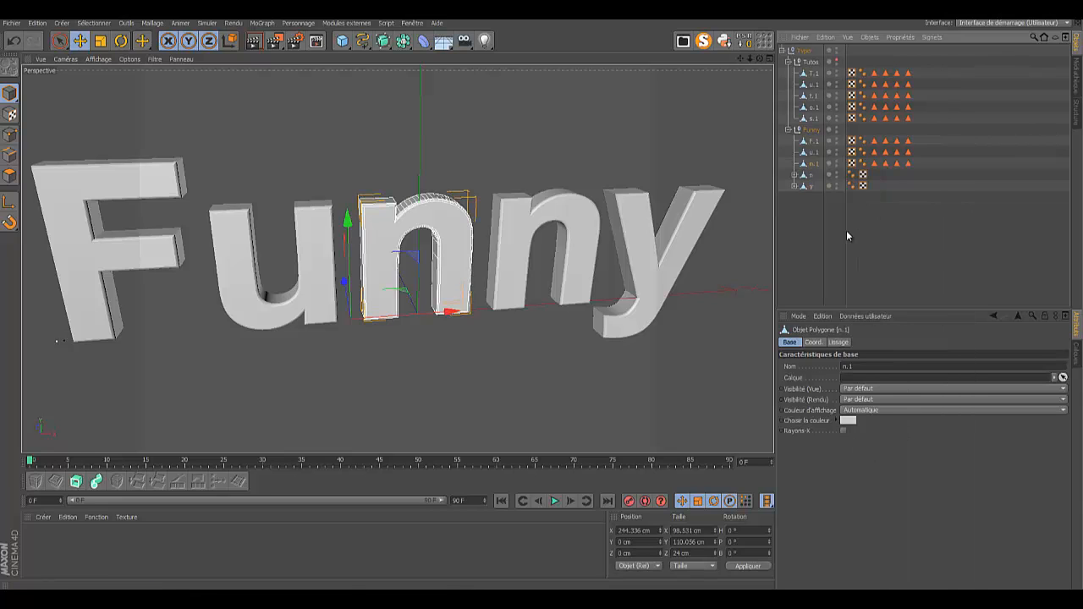
Step: Merge the second n of the Funny null with its Arrondi and Couvercle children into one object, deleting the originals
{"action": "left_click", "coordinate": [806, 213]}
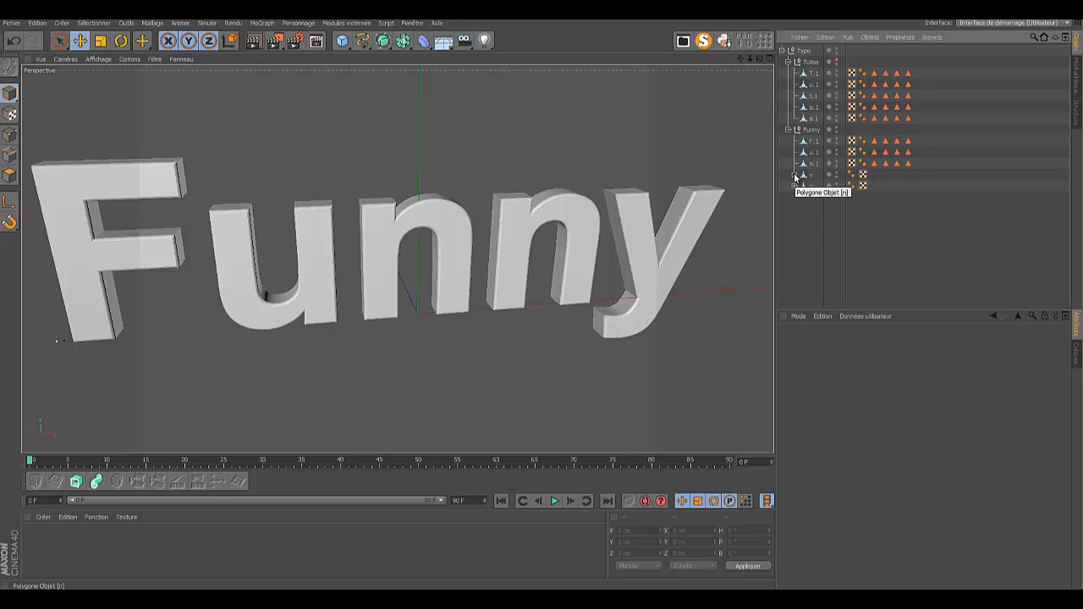
{"action": "left_click", "coordinate": [794, 176]}
{"action": "left_click", "coordinate": [810, 175]}
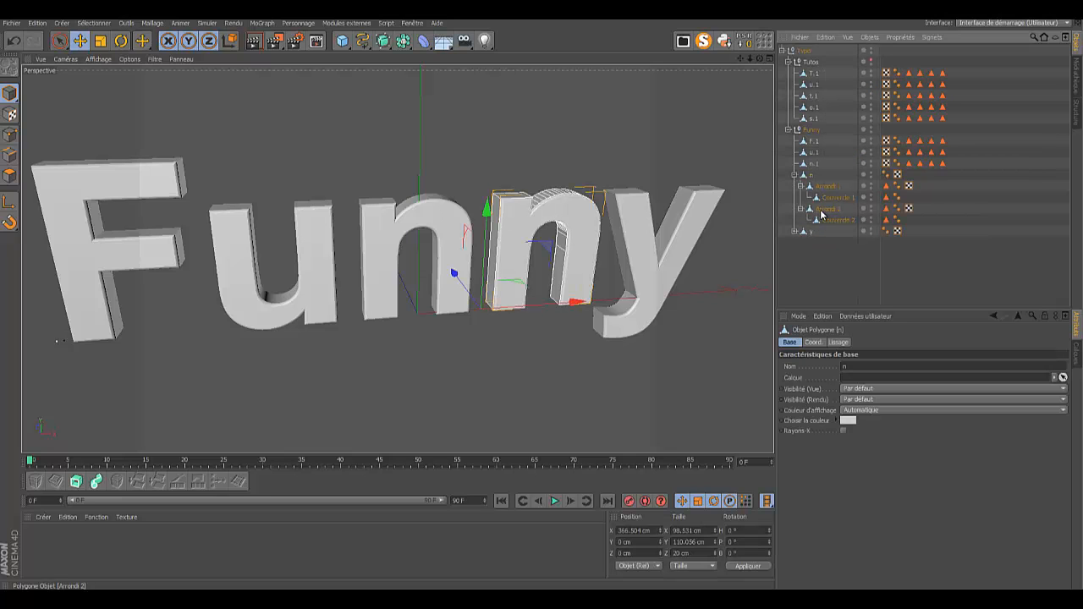
{"action": "left_click", "coordinate": [832, 220], "text": "shift"}
{"action": "right_click", "coordinate": [832, 220]}
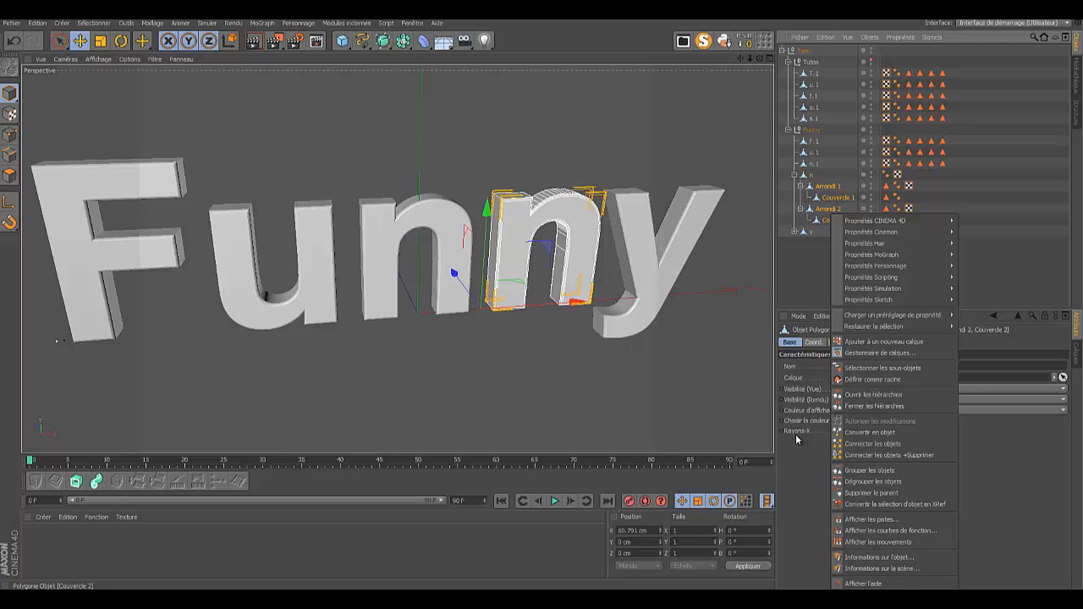
{"action": "left_click", "coordinate": [865, 455]}
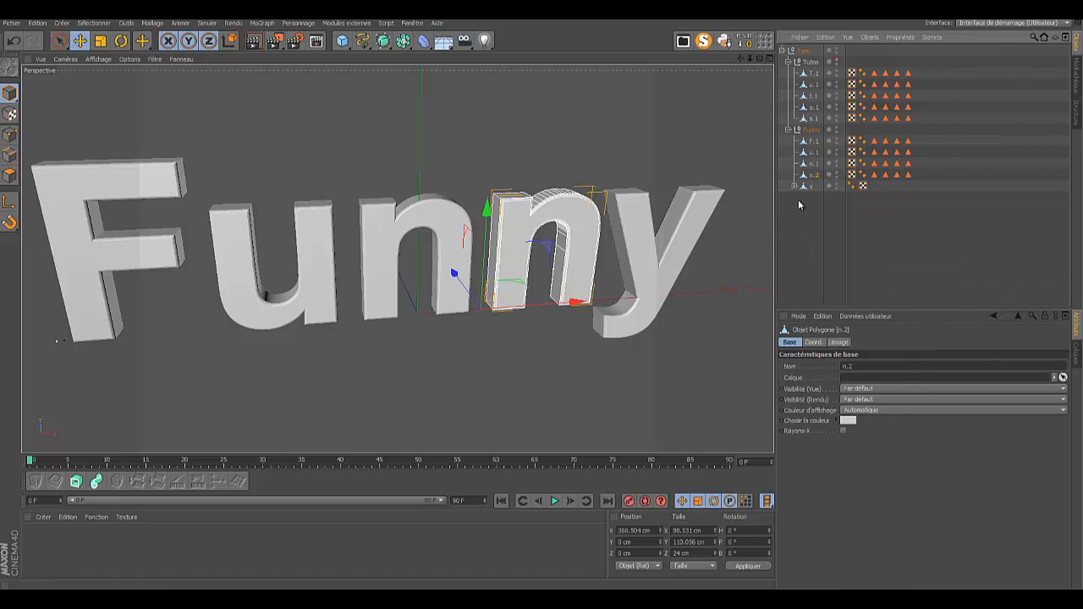
Step: Connect and delete the y of the Funny null with its Arrondi and Couvercle children, leaving nothing selected
{"action": "left_click", "coordinate": [799, 205]}
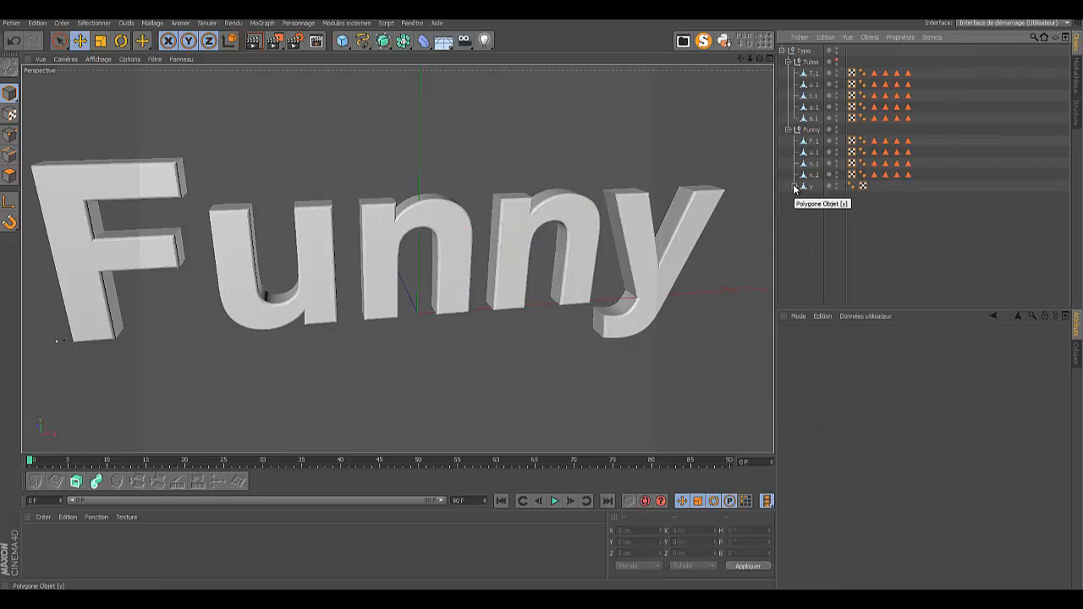
{"action": "left_click", "coordinate": [795, 186]}
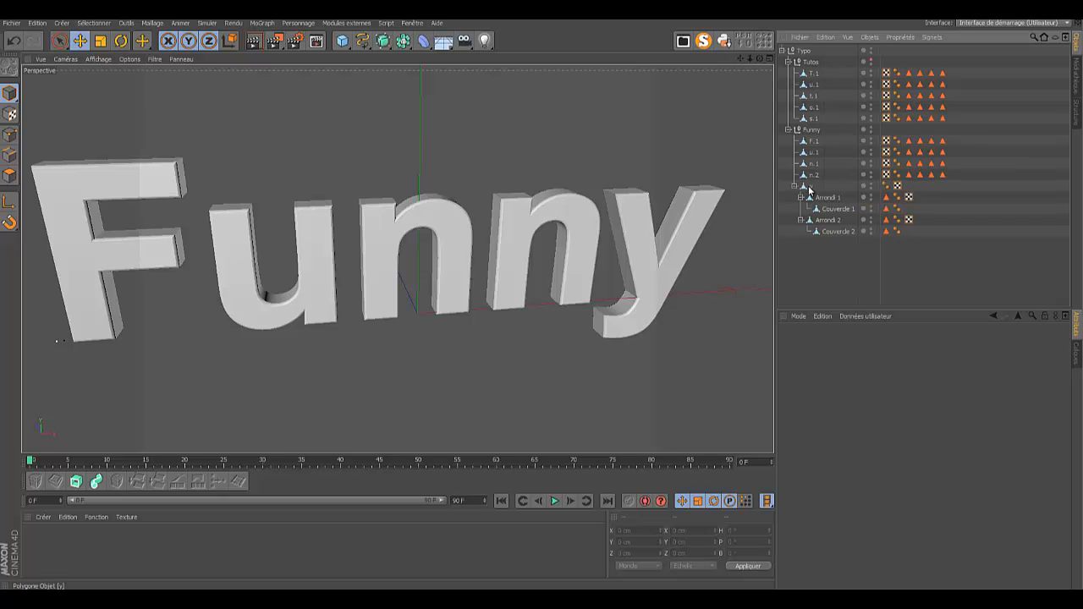
{"action": "left_click", "coordinate": [809, 187]}
{"action": "left_click", "coordinate": [831, 232], "text": "shift"}
{"action": "right_click", "coordinate": [831, 231]}
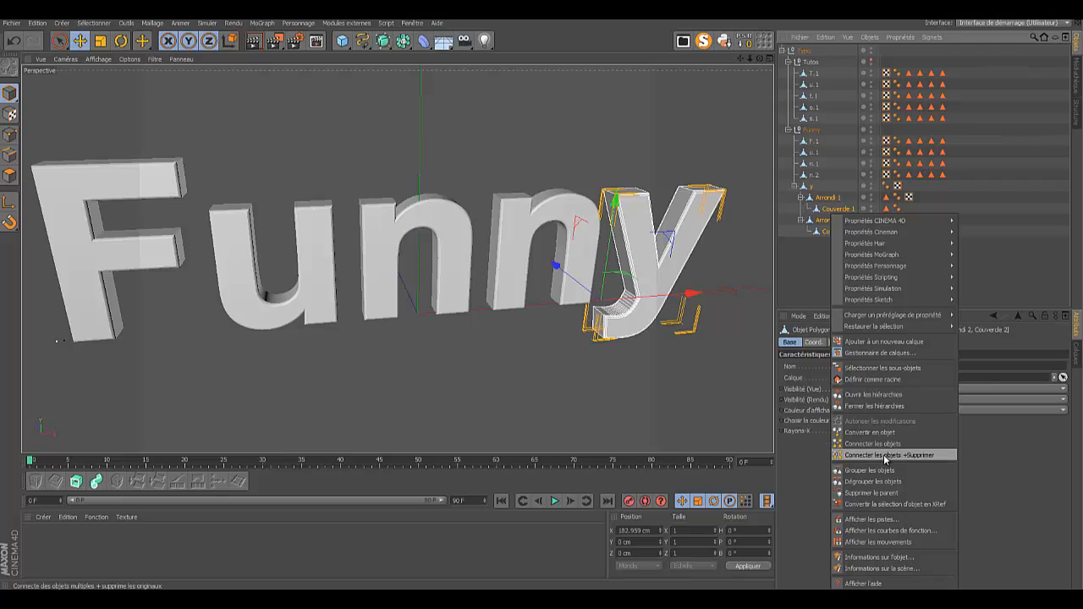
{"action": "left_click", "coordinate": [886, 455]}
{"action": "left_click", "coordinate": [815, 240]}
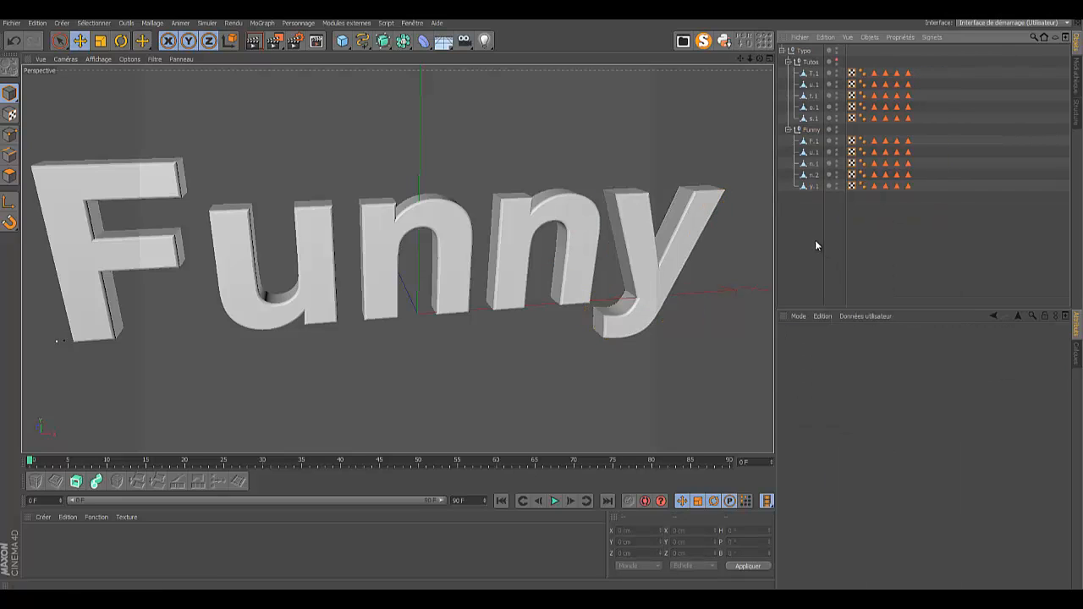
{"action": "left_click", "coordinate": [788, 131]}
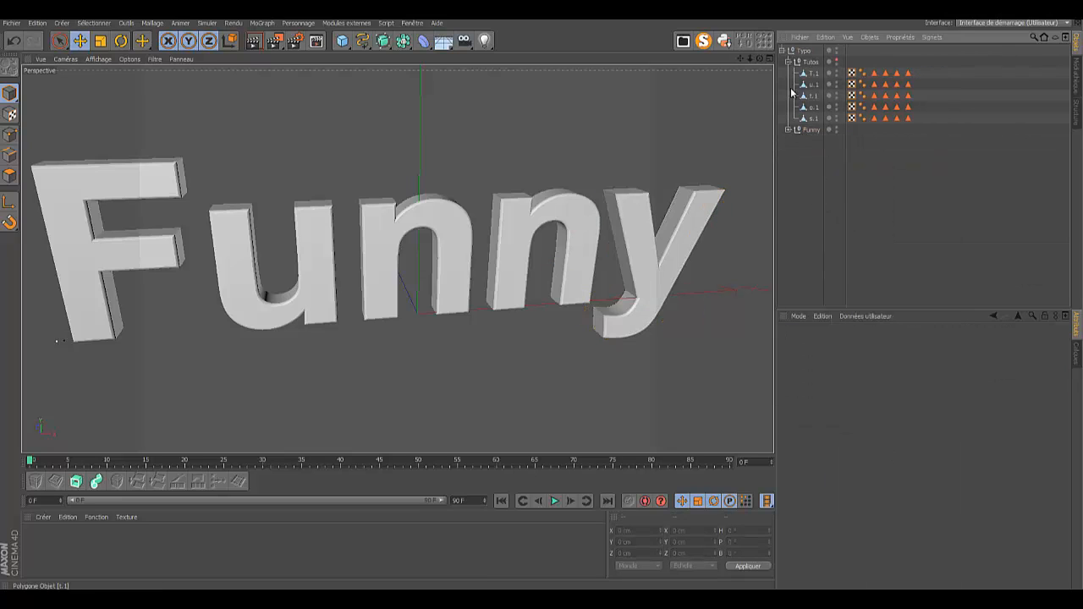
{"action": "left_click", "coordinate": [789, 62]}
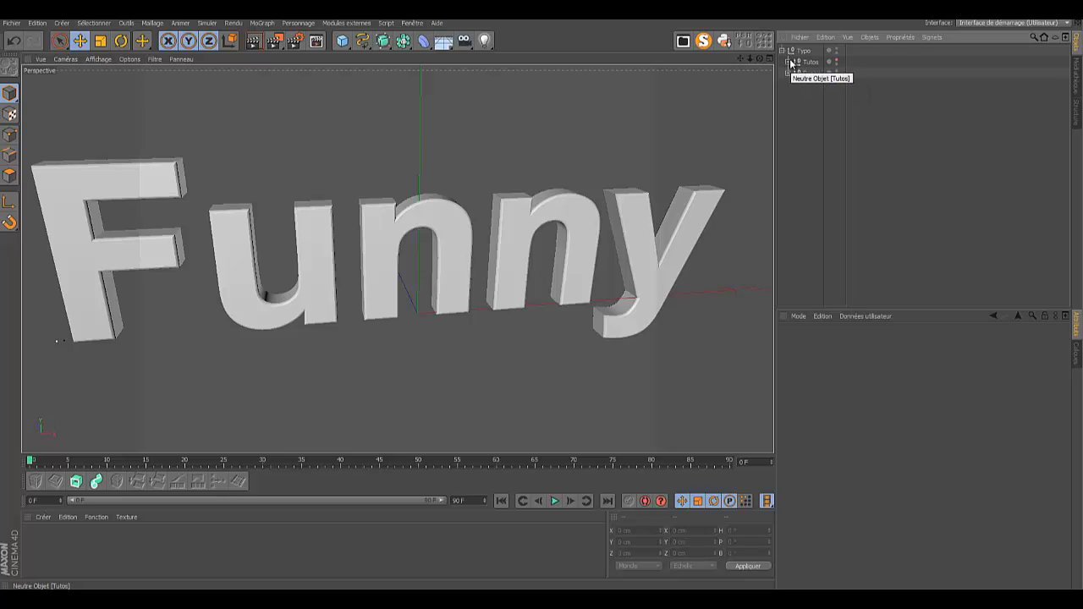
{"action": "left_click", "coordinate": [788, 62]}
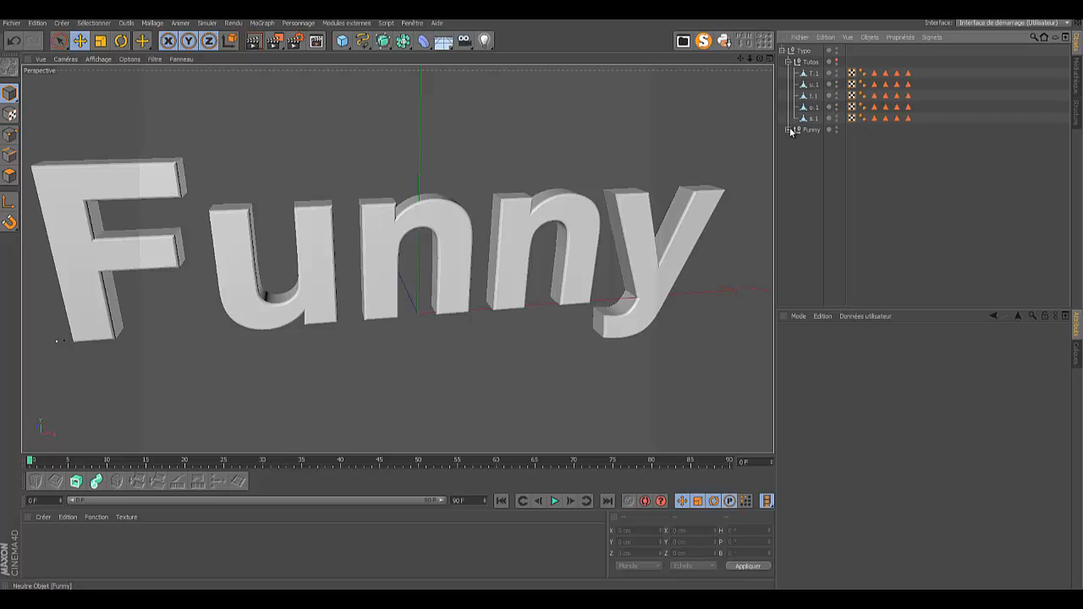
{"action": "left_click", "coordinate": [788, 130]}
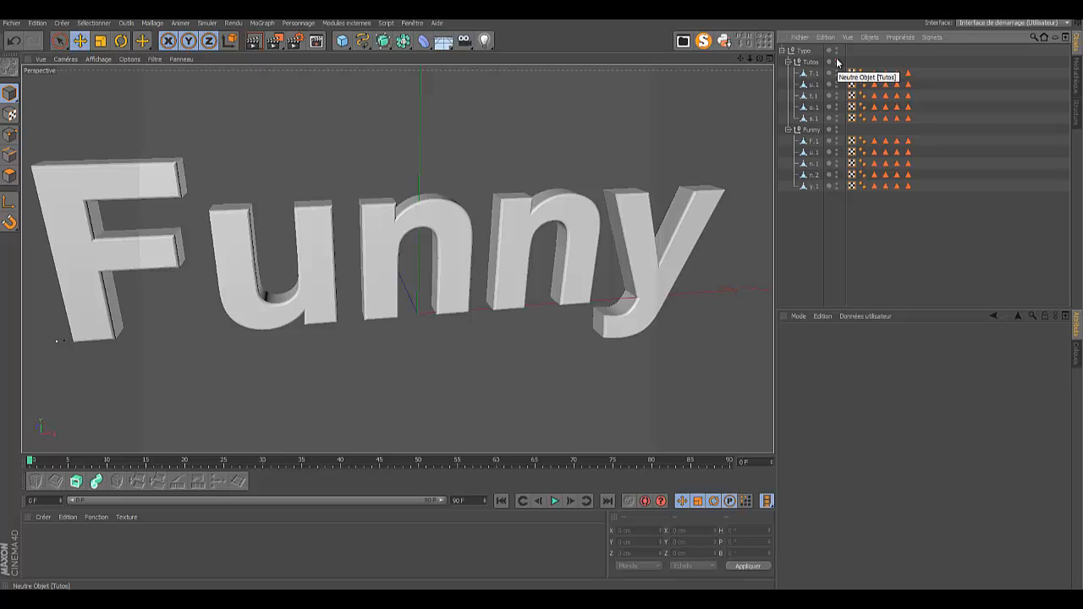
Step: Connect and delete the five letter objects of the Tutos null into one object, and move it out to the root of the hierarchy
{"action": "left_click", "coordinate": [810, 62]}
{"action": "right_click", "coordinate": [814, 120]}
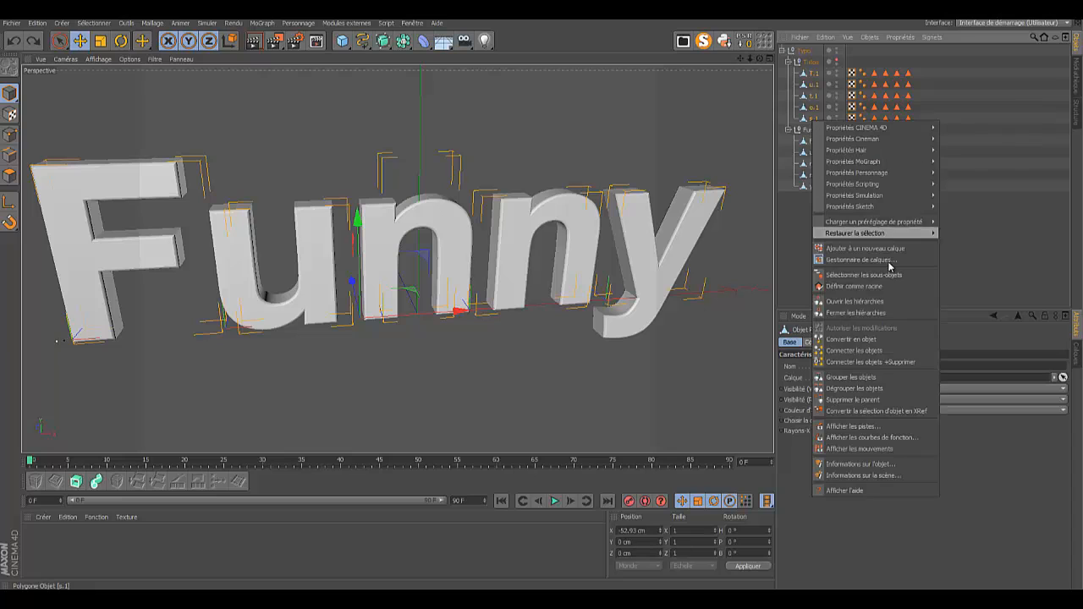
{"action": "left_click", "coordinate": [856, 362]}
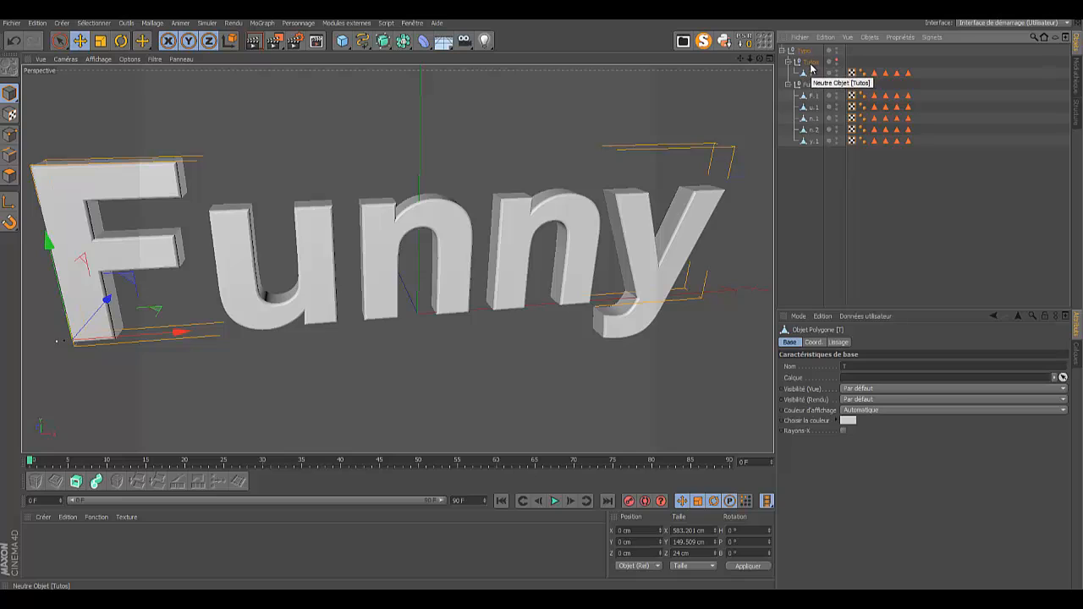
{"action": "left_click_drag", "start_coordinate": [807, 188], "coordinate": [807, 189]}
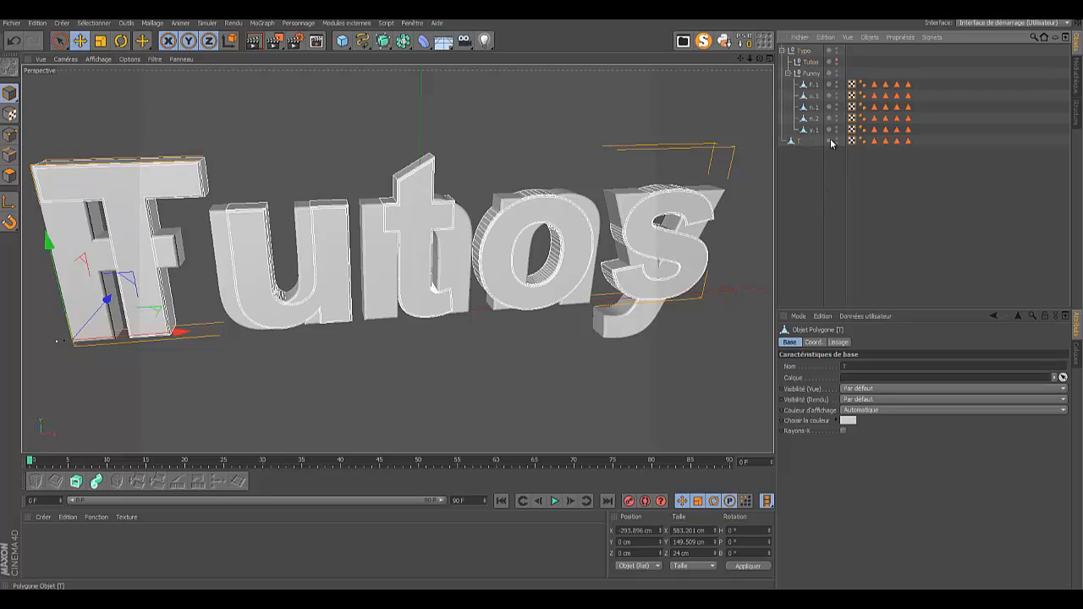
Step: Hide the Funny group in the viewport and rename the merged T polygon object as Tutos
{"action": "left_click", "coordinate": [835, 72]}
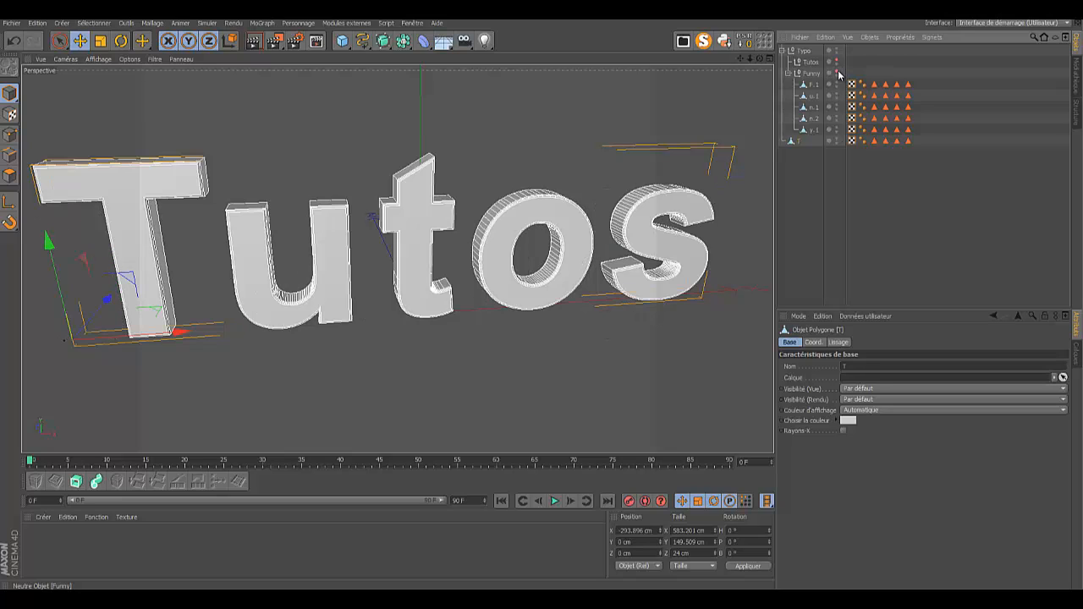
{"action": "right_click", "coordinate": [802, 144]}
{"action": "left_click", "coordinate": [802, 149]}
{"action": "left_click", "coordinate": [806, 147]}
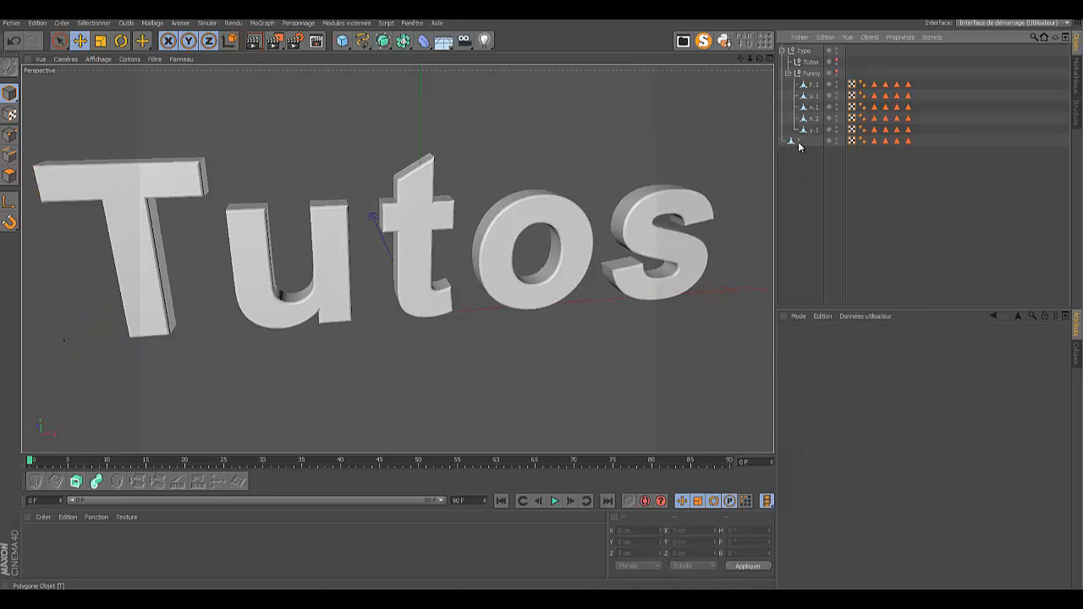
{"action": "left_click", "coordinate": [798, 142]}
{"action": "right_click", "coordinate": [798, 144]}
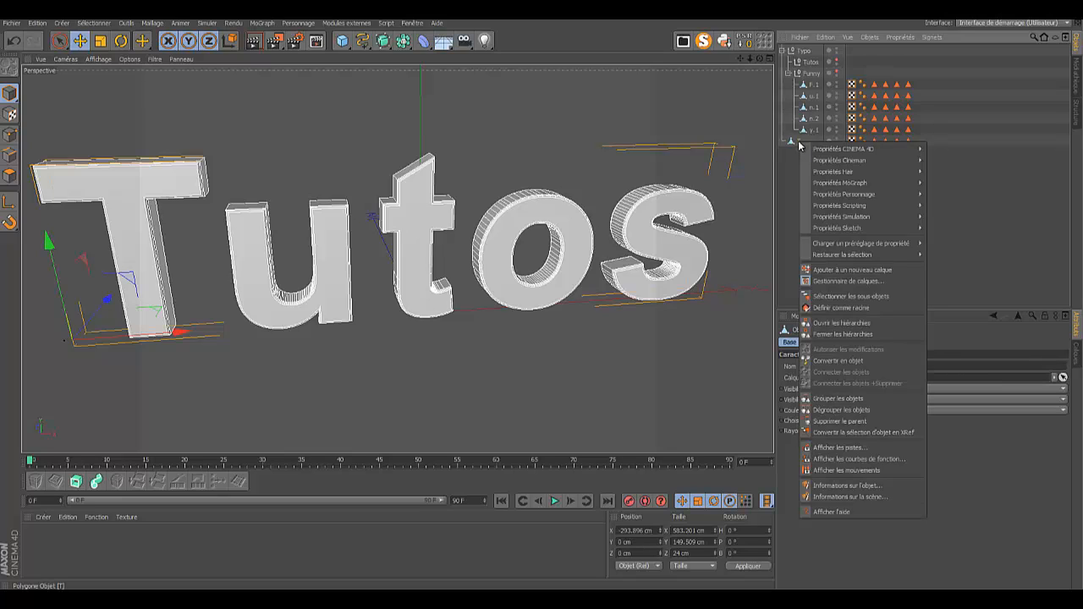
{"action": "left_click", "coordinate": [799, 146]}
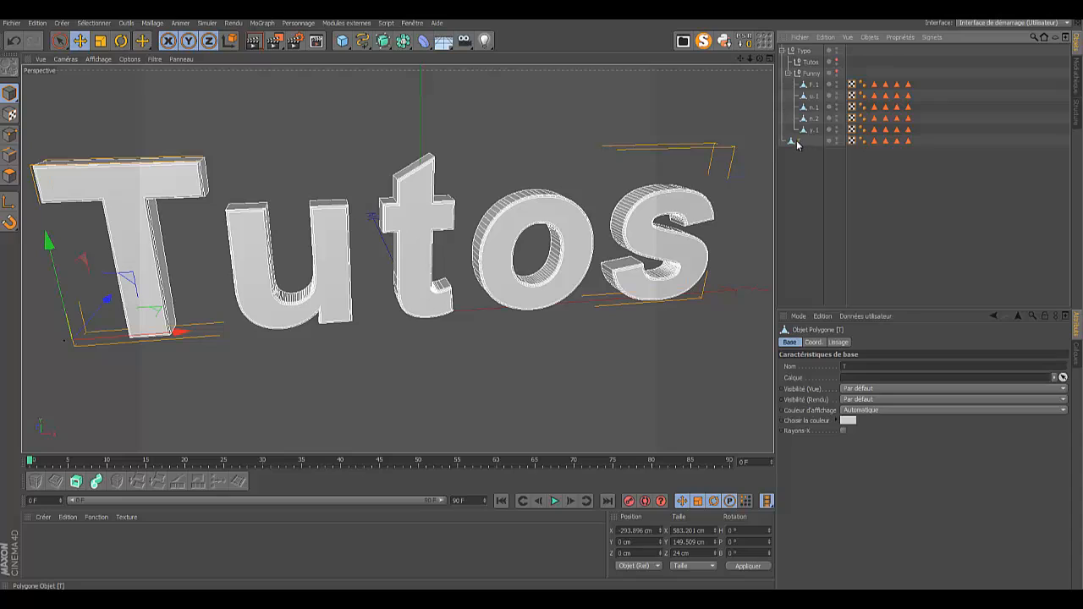
{"action": "double_click", "coordinate": [799, 142]}
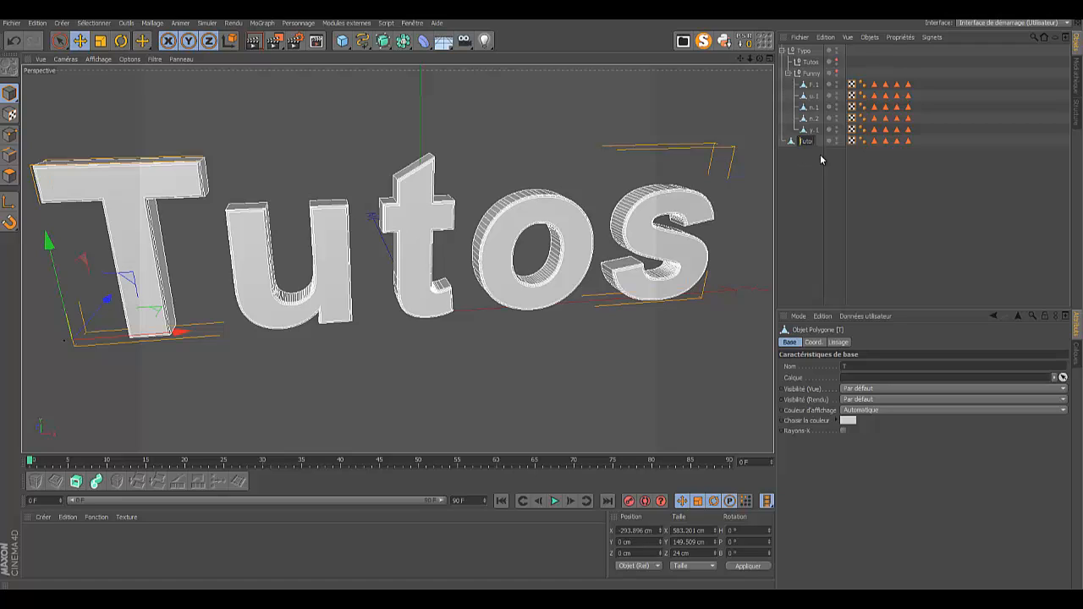
{"action": "key", "text": "Return"}
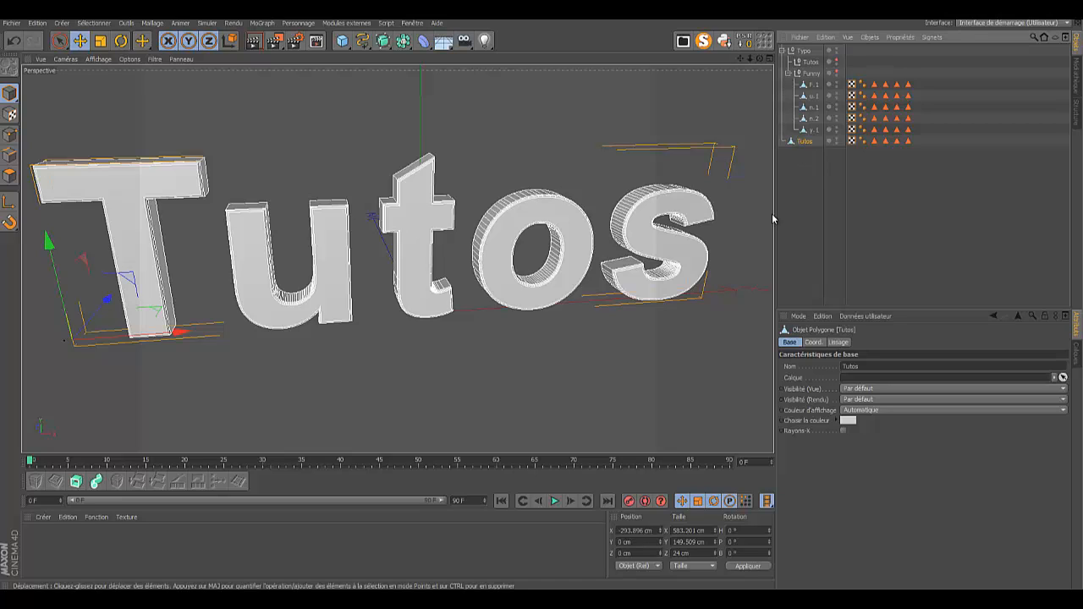
Step: Merge the five letter objects of the Funny group into one polygon object, deleting the originals
{"action": "left_click", "coordinate": [813, 85]}
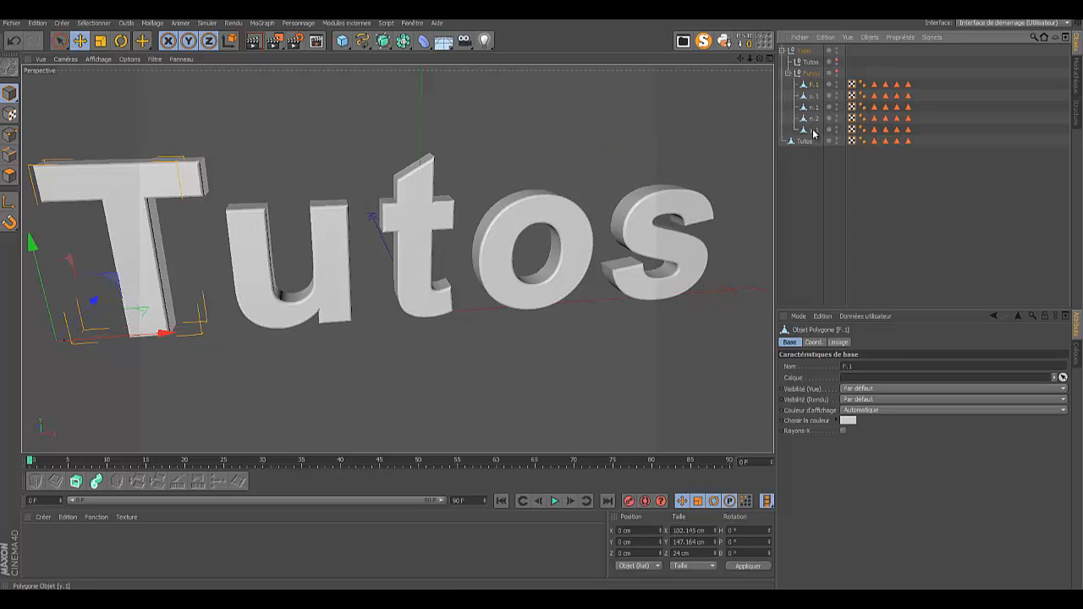
{"action": "left_click", "coordinate": [813, 131], "text": "shift"}
{"action": "right_click", "coordinate": [807, 123]}
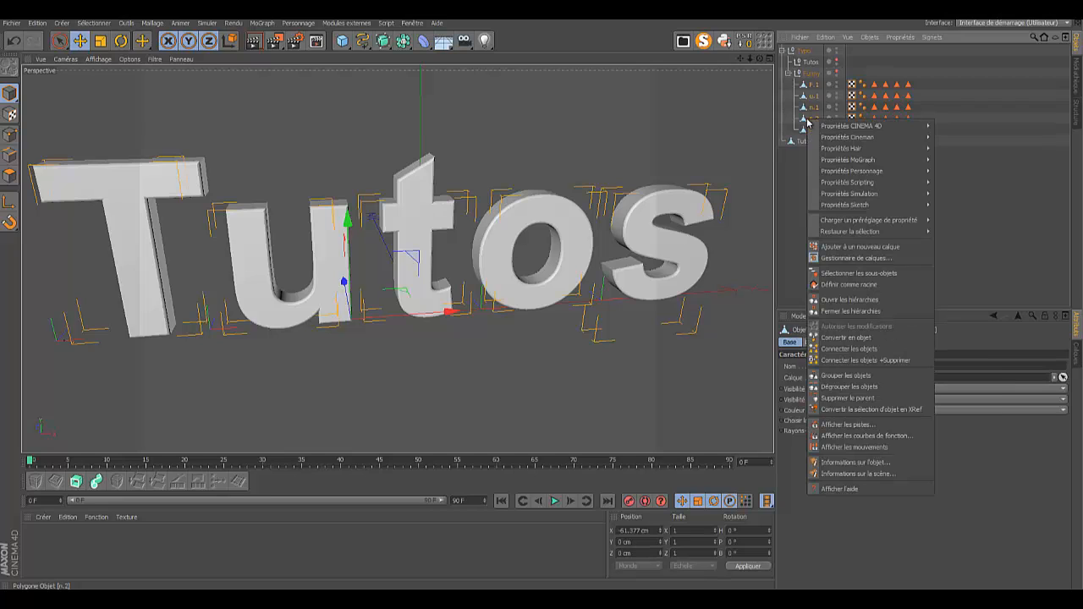
{"action": "left_click", "coordinate": [878, 361]}
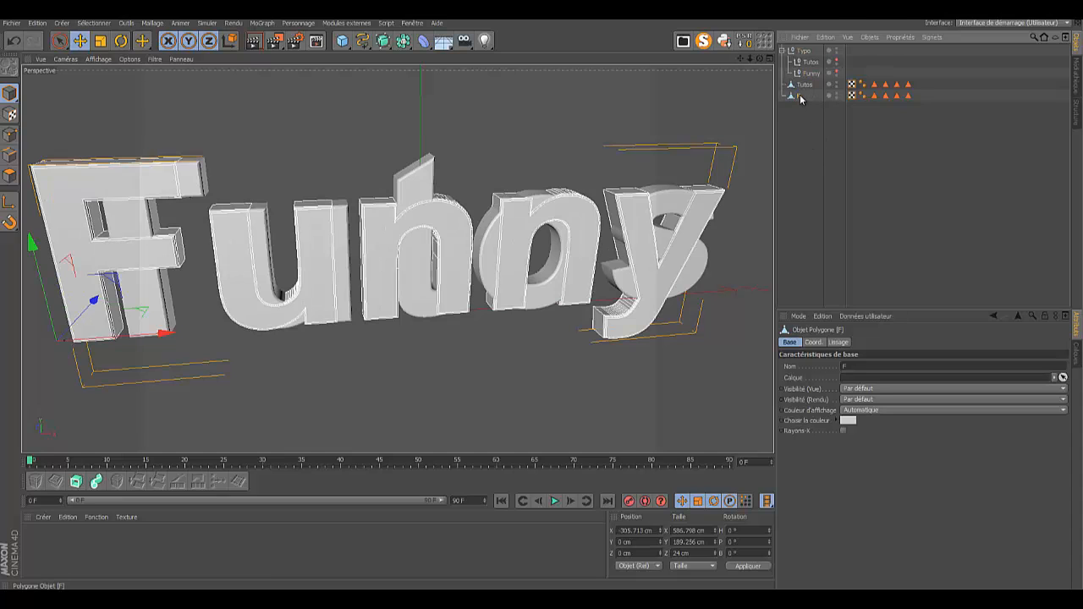
Step: Rename the merged F polygon object as Funny
{"action": "double_click", "coordinate": [801, 95]}
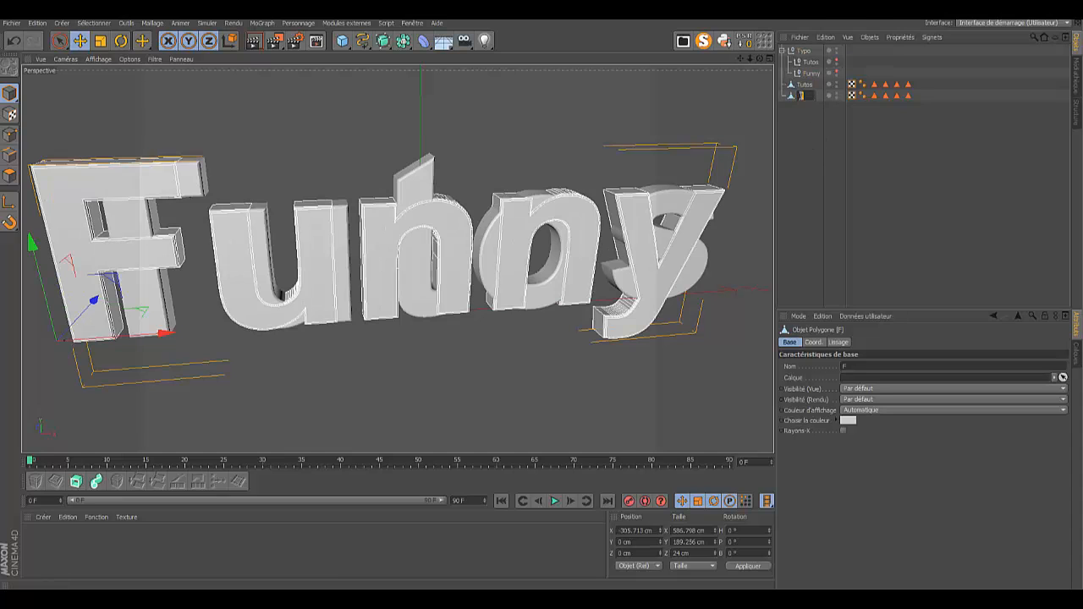
{"action": "left_click", "coordinate": [810, 95]}
{"action": "type", "text": "unny"}
{"action": "key", "text": "Return"}
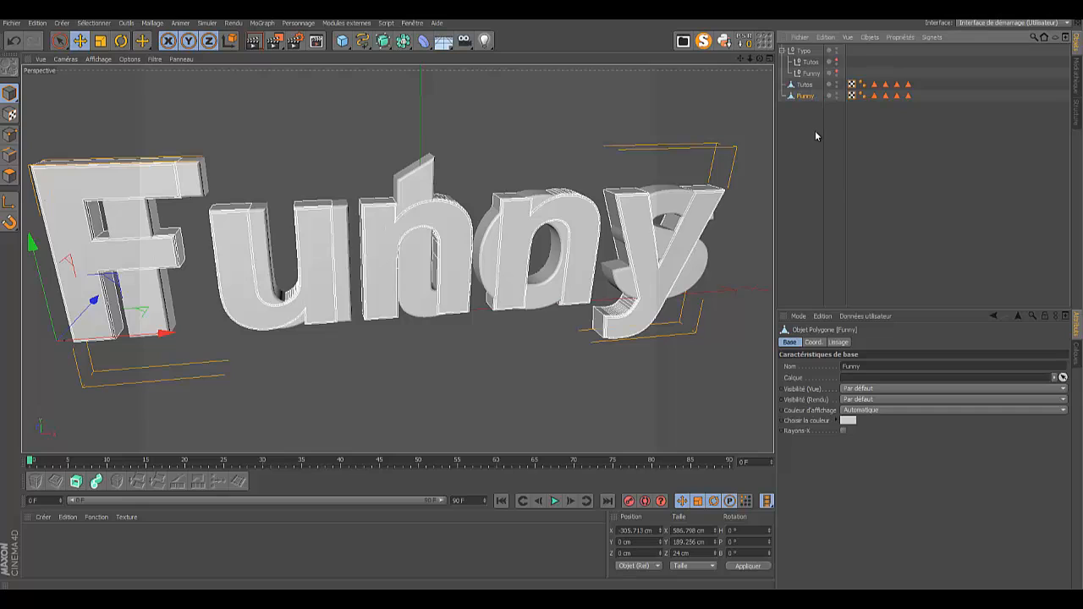
Step: Delete the Tutos and Funny null objects and move the merged Tutos and Funny polygon objects into the Typo null
{"action": "left_click", "coordinate": [814, 74]}
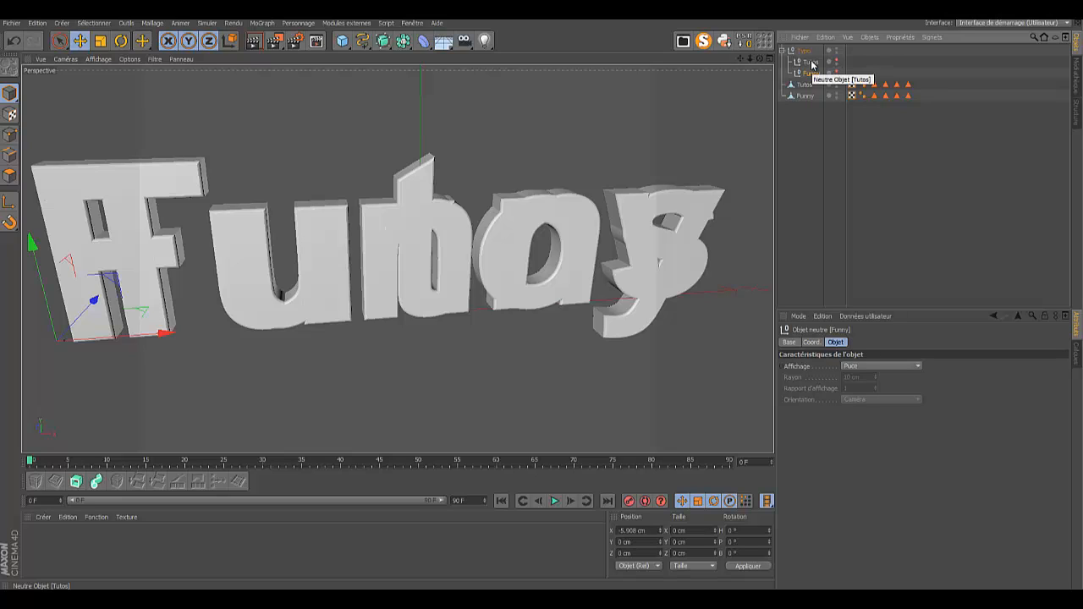
{"action": "left_click", "coordinate": [809, 62], "text": "shift"}
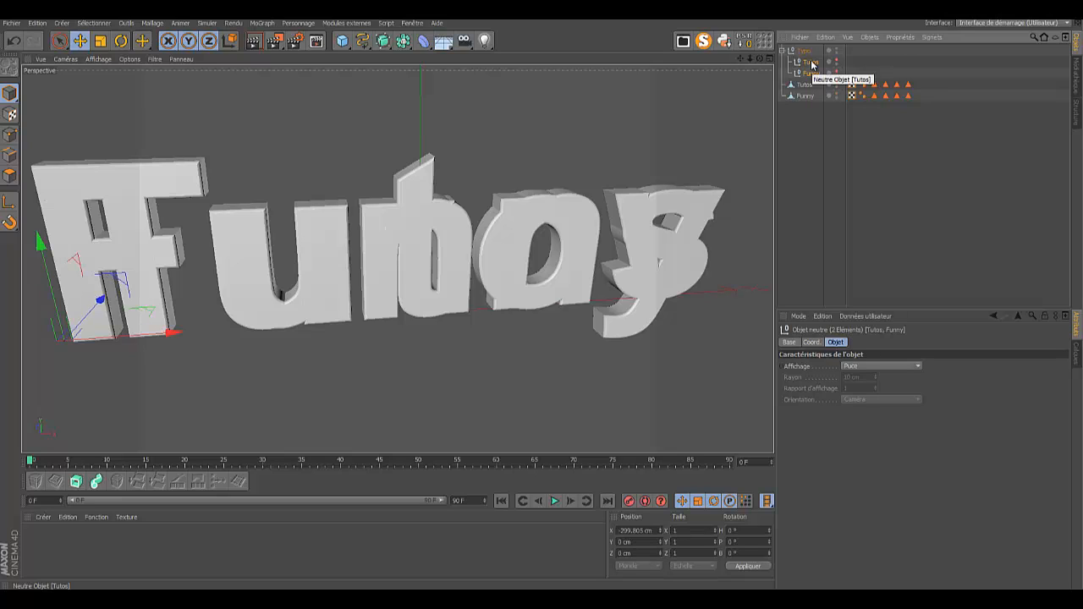
{"action": "key", "text": "Delete"}
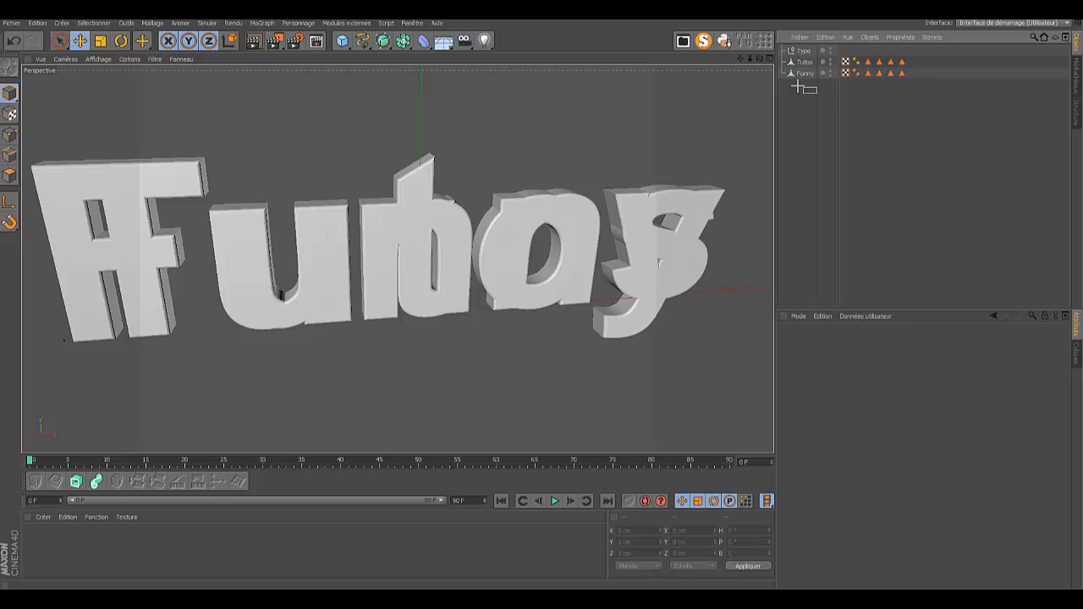
{"action": "left_click_drag", "start_coordinate": [796, 85], "coordinate": [806, 52]}
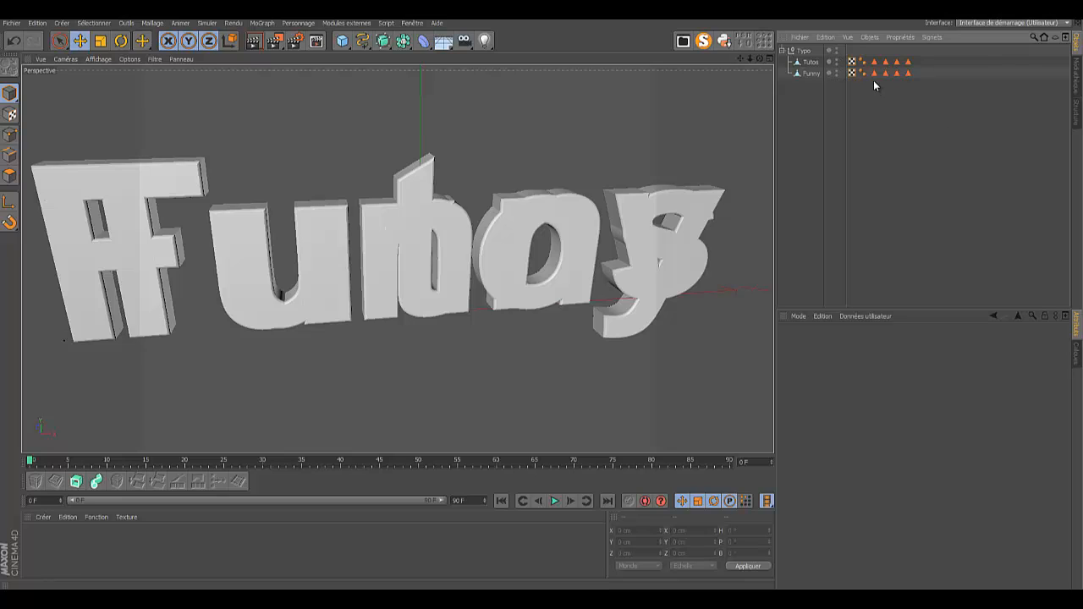
Step: Delete all selection tags from the Tutos and Funny objects and collapse the Typo hierarchy
{"action": "left_click_drag", "start_coordinate": [873, 80], "coordinate": [925, 59]}
{"action": "key", "text": "Delete"}
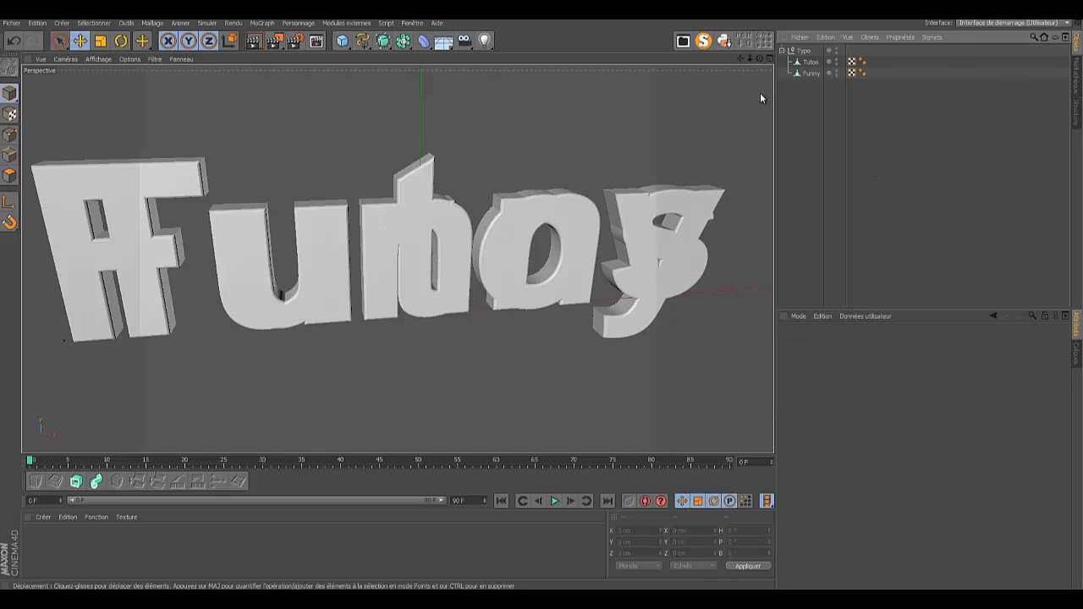
{"action": "left_click", "coordinate": [781, 51]}
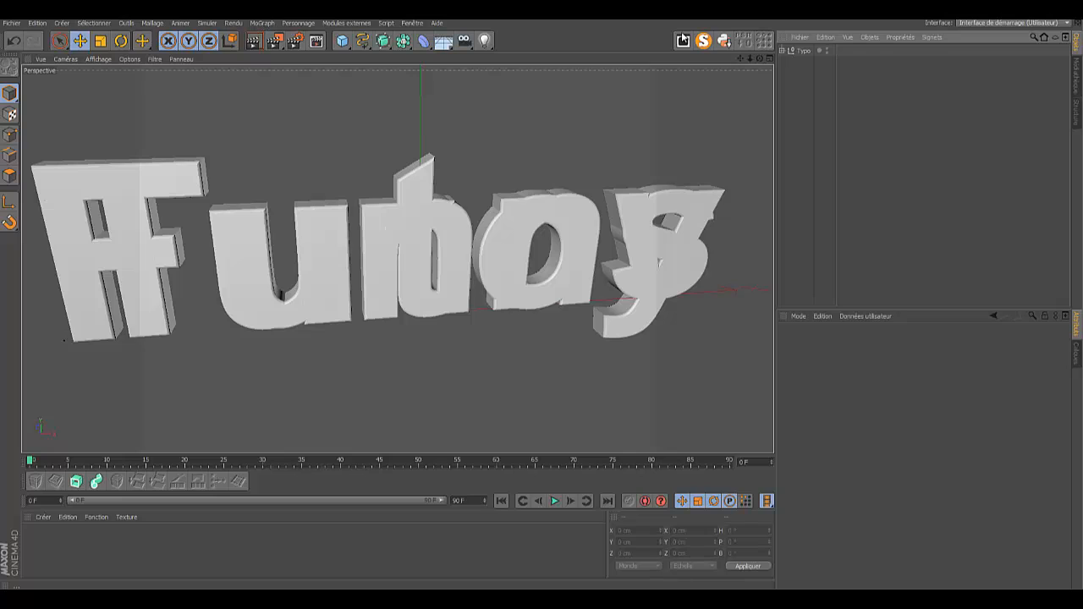
Step: Add a MoGraph Fracture object as the parent of the Typo null
{"action": "left_click", "coordinate": [804, 52]}
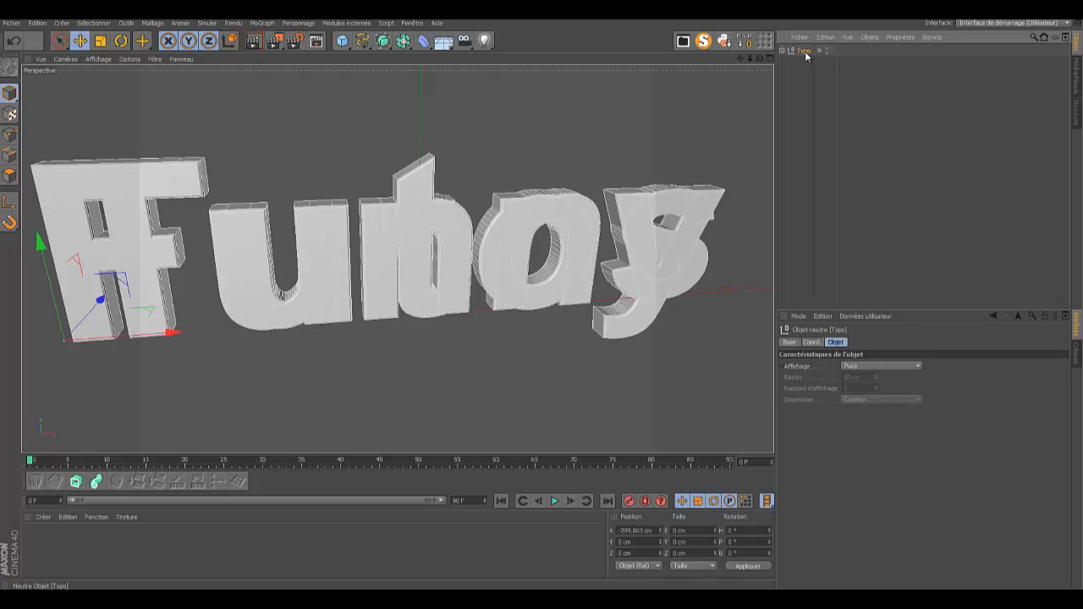
{"action": "left_click", "coordinate": [263, 23]}
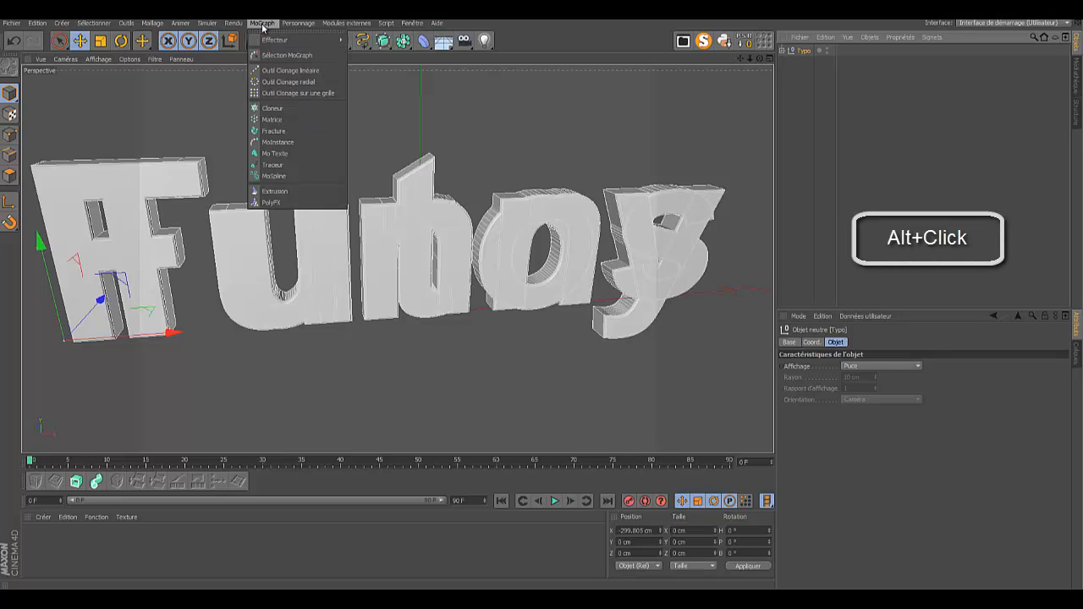
{"action": "left_click", "coordinate": [274, 132], "text": "alt"}
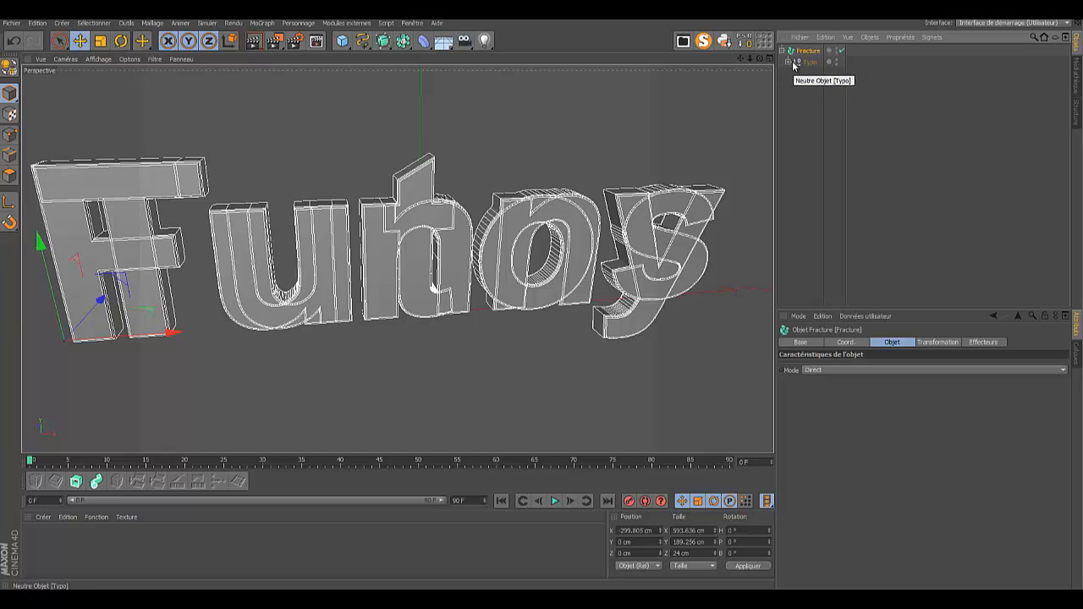
Step: Centre the axis of the Tutos object on all its points with the axis centring tool
{"action": "left_click", "coordinate": [790, 63]}
{"action": "left_click", "coordinate": [814, 74]}
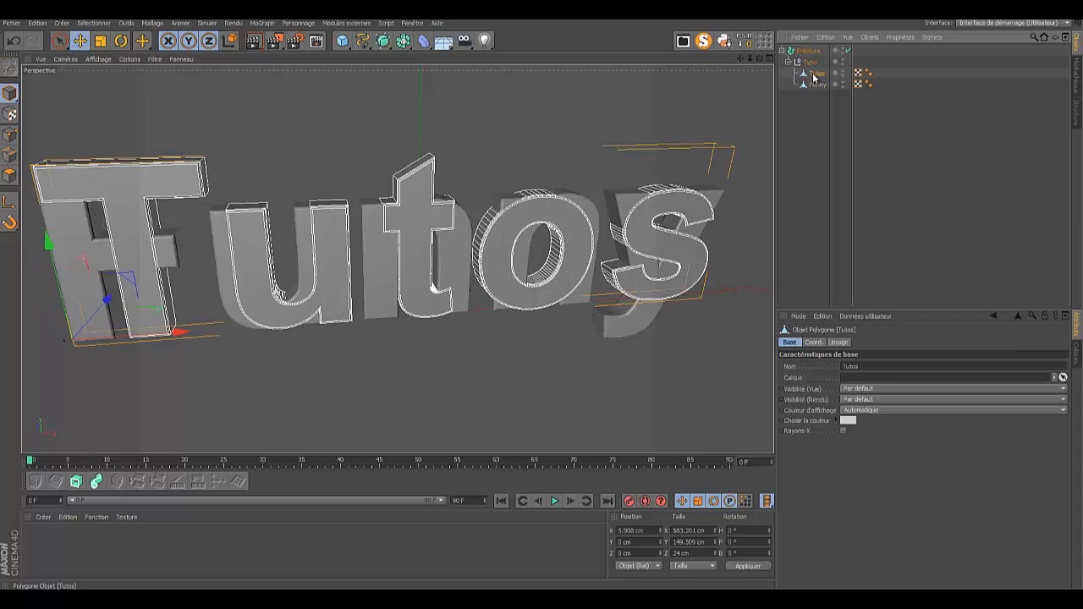
{"action": "left_click", "coordinate": [152, 22]}
{"action": "mouse_move", "coordinate": [173, 126]}
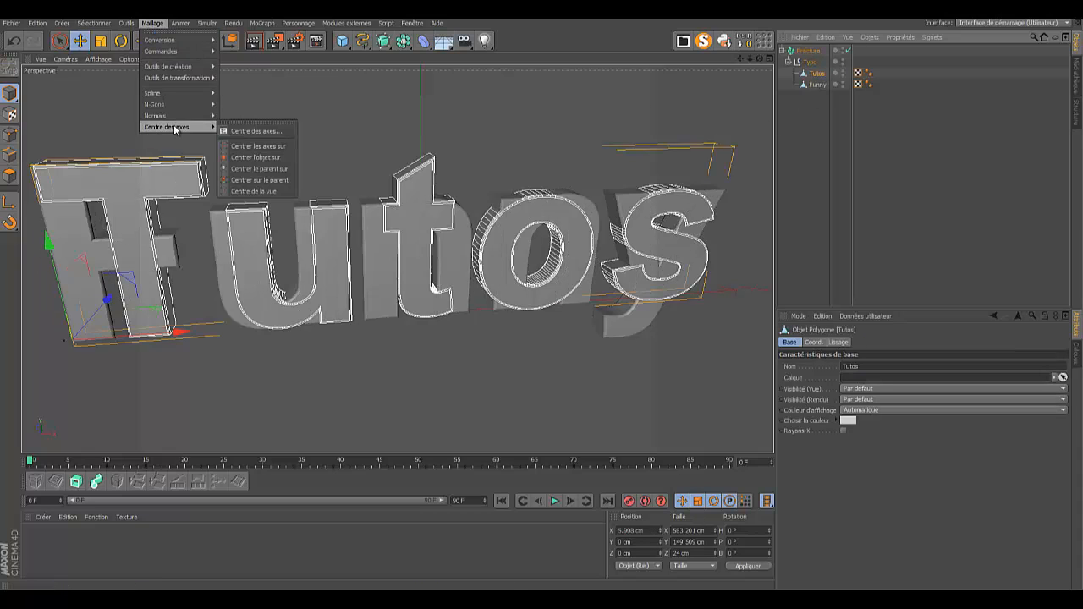
{"action": "left_click", "coordinate": [251, 132]}
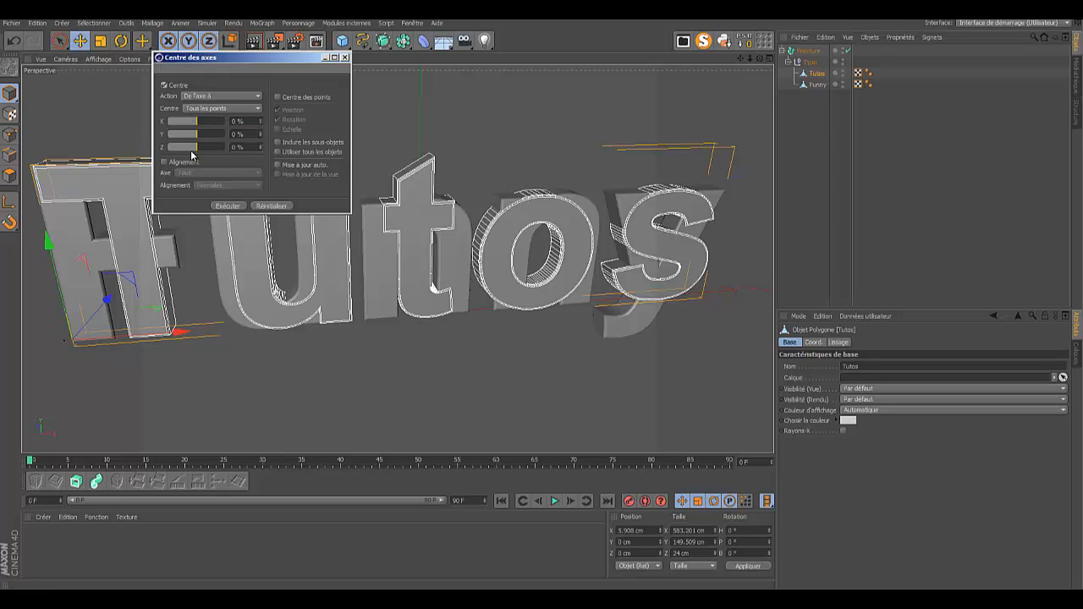
{"action": "left_click", "coordinate": [228, 206]}
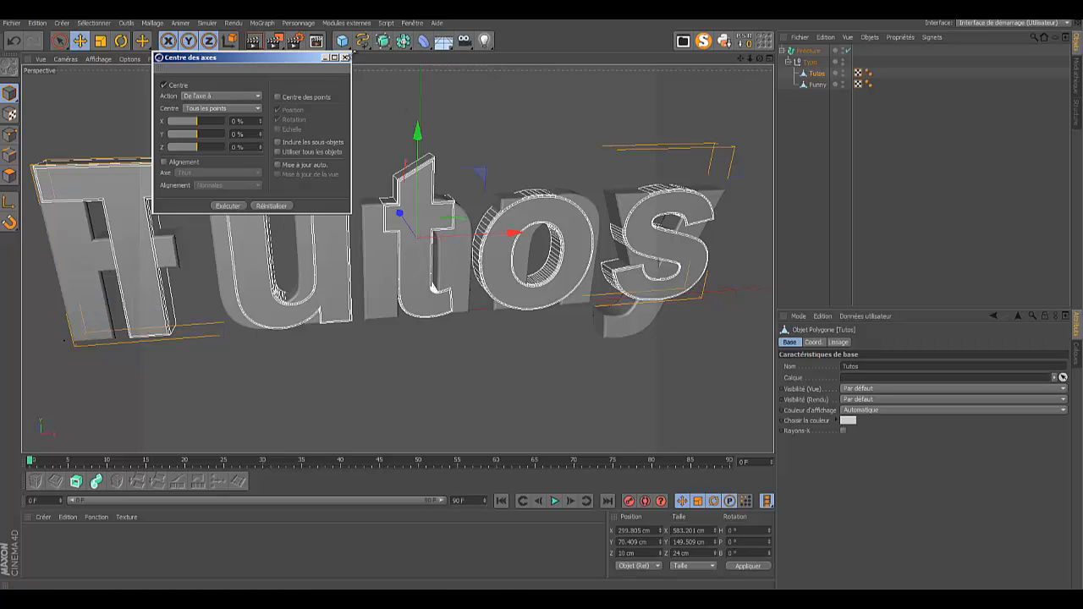
Step: Centre the axis of the Funny object on its points, close the axis centring dialog and clear the selection
{"action": "left_click", "coordinate": [817, 84]}
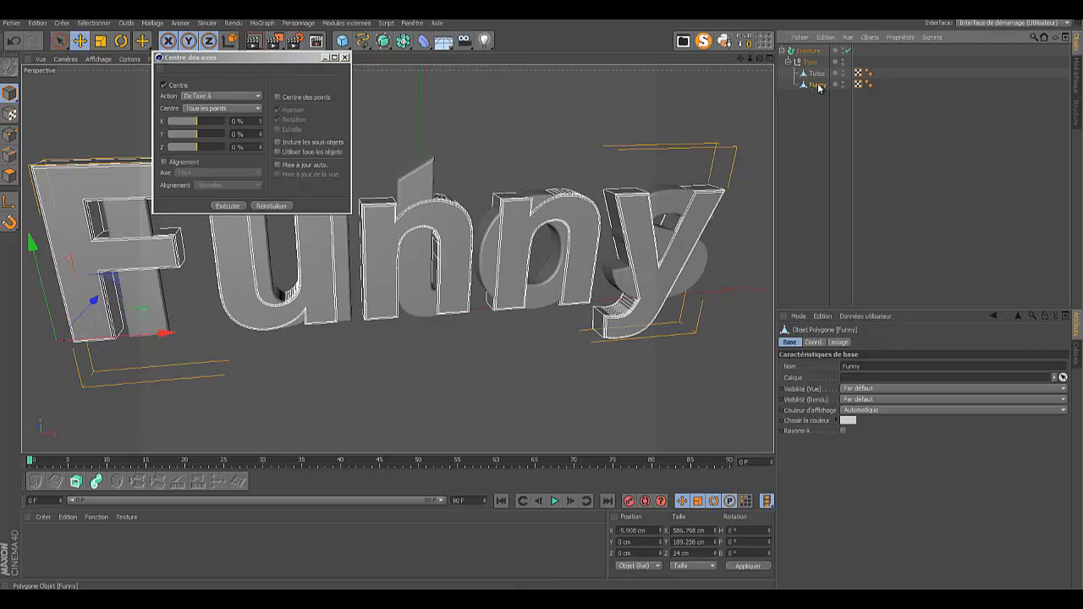
{"action": "left_click", "coordinate": [231, 205]}
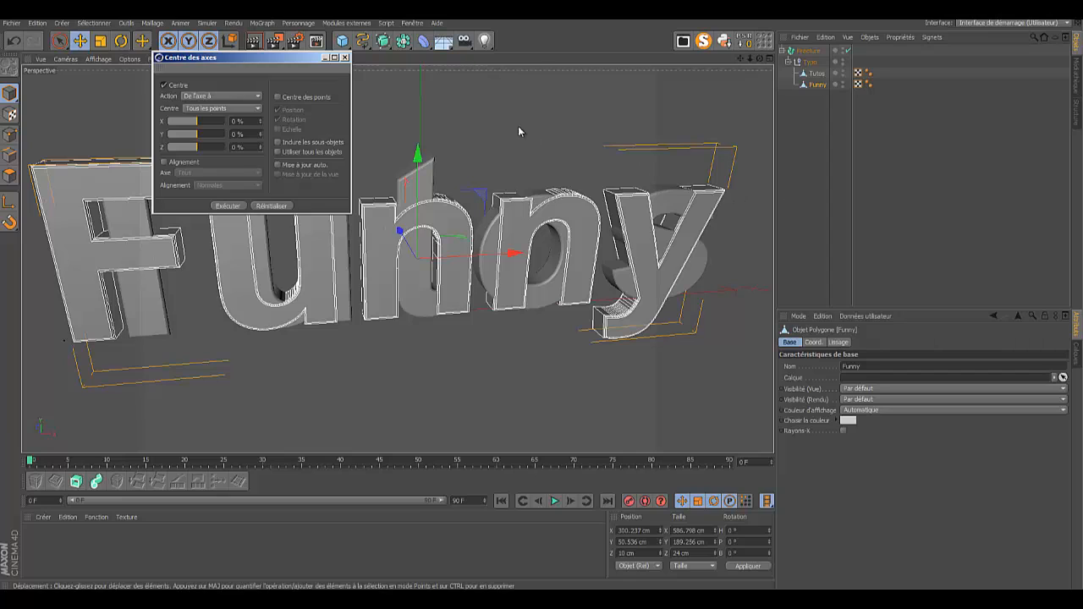
{"action": "left_click", "coordinate": [345, 58]}
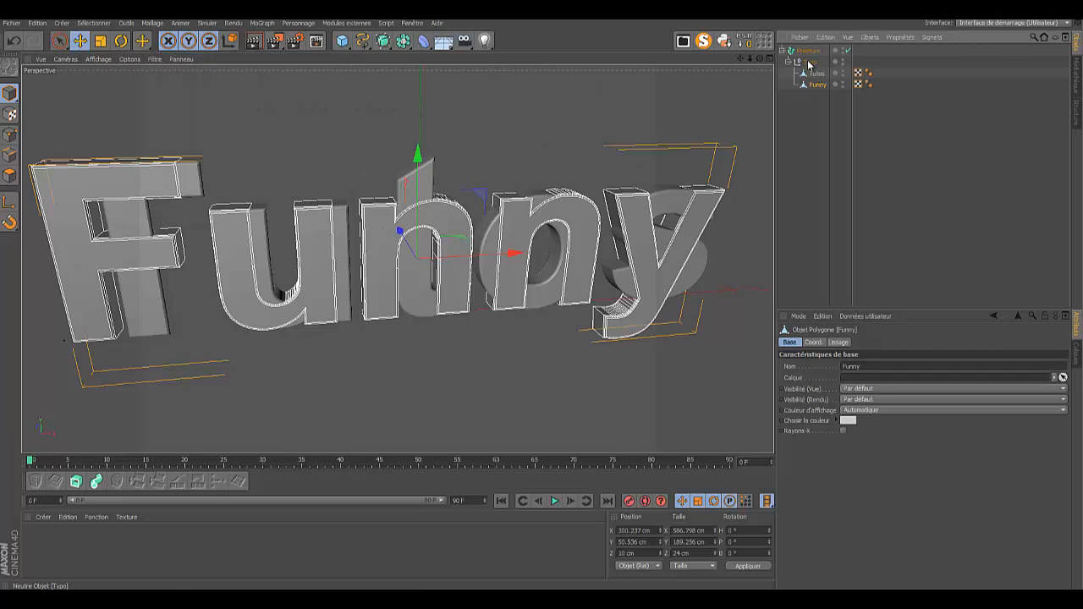
{"action": "left_click", "coordinate": [816, 111]}
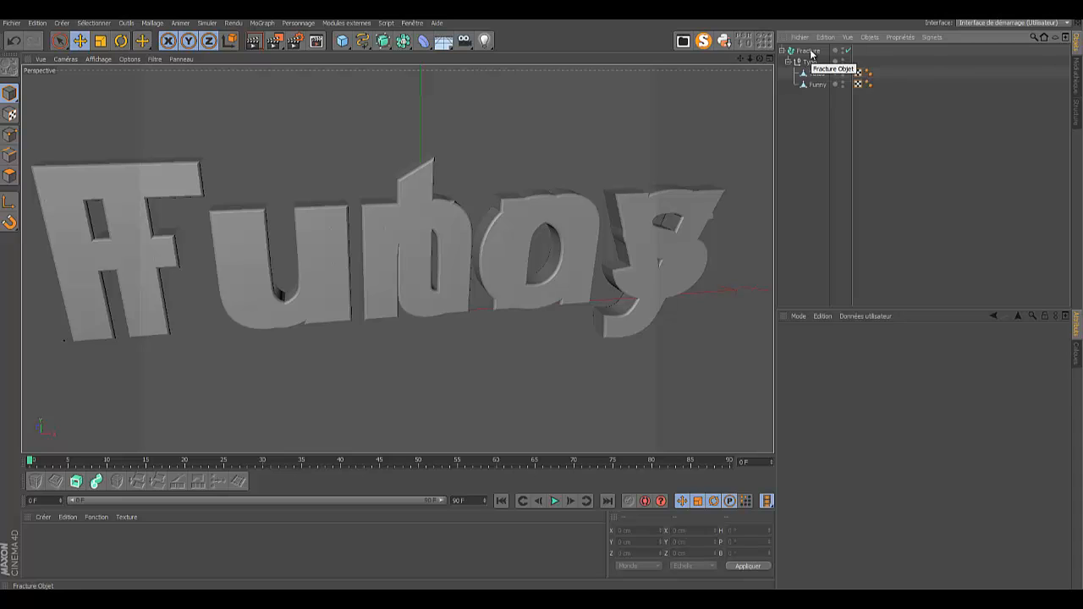
Step: Add a Simple MoGraph effector to the Fracture object
{"action": "left_click", "coordinate": [808, 52]}
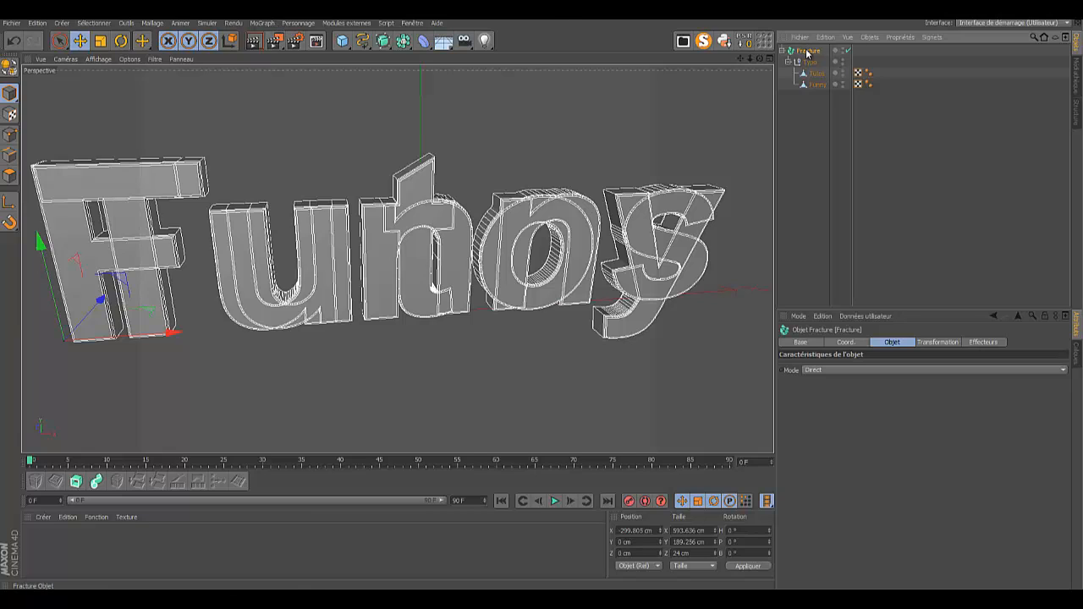
{"action": "left_click", "coordinate": [260, 24]}
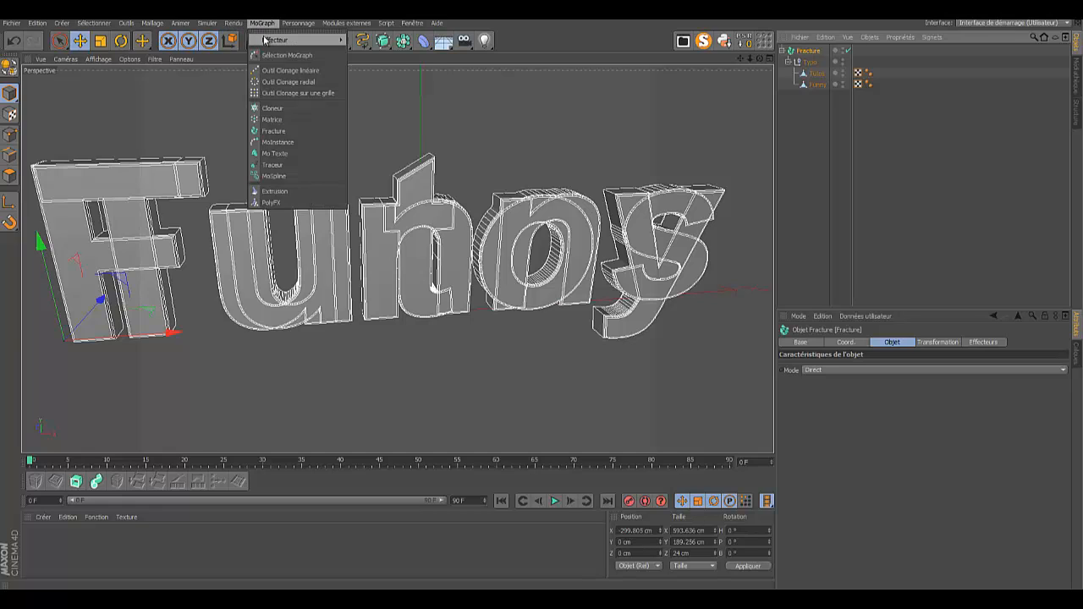
{"action": "mouse_move", "coordinate": [265, 41]}
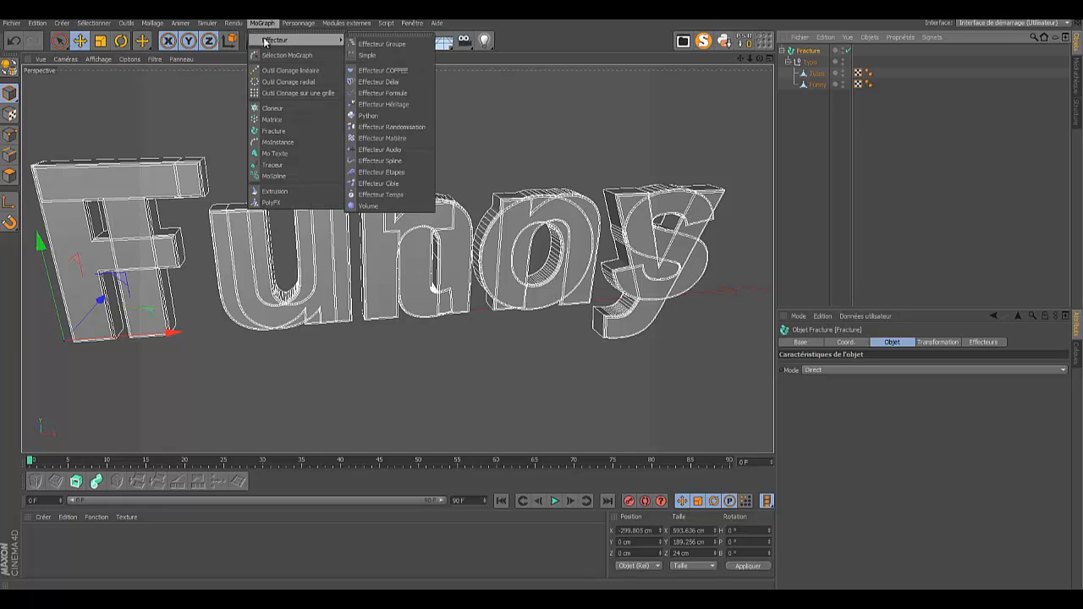
{"action": "left_click", "coordinate": [361, 56]}
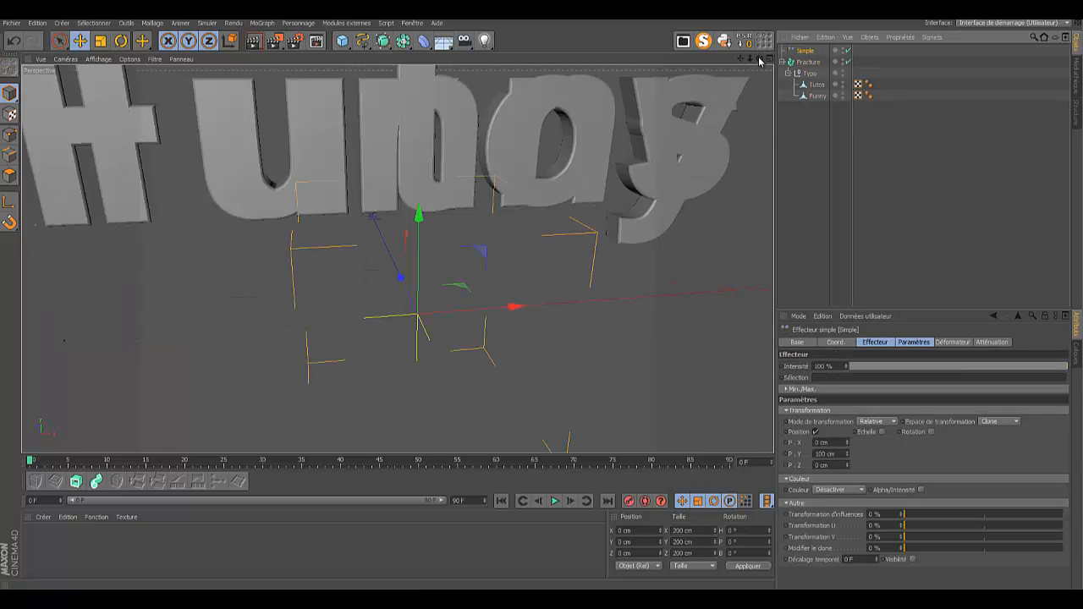
Step: Disable the Simple effector's Position transformation and enable its Rotation transformation
{"action": "left_click_drag", "start_coordinate": [759, 61], "coordinate": [541, 304]}
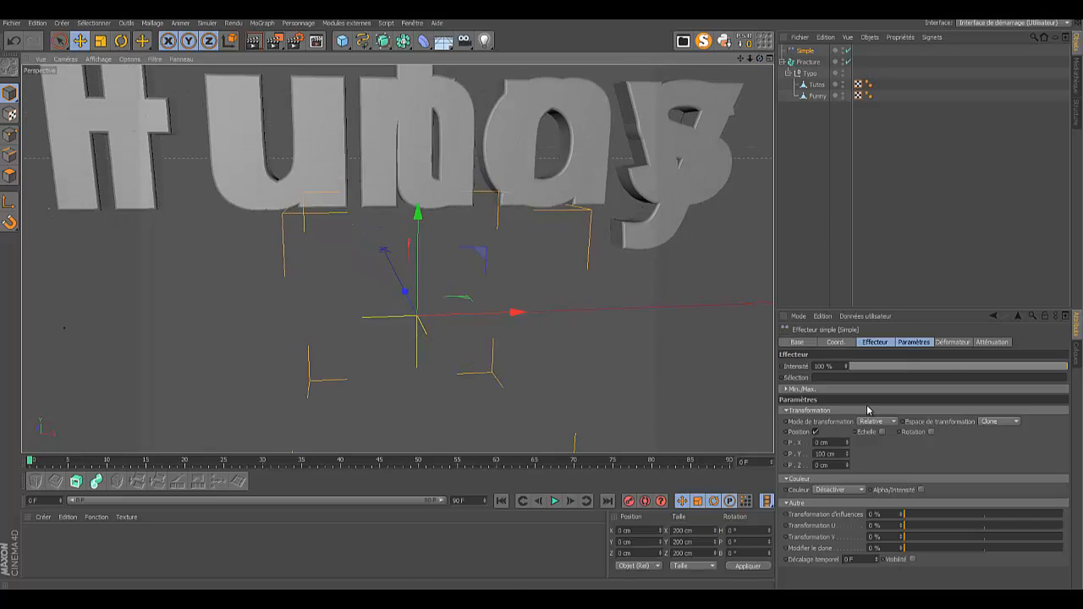
{"action": "left_click", "coordinate": [815, 432]}
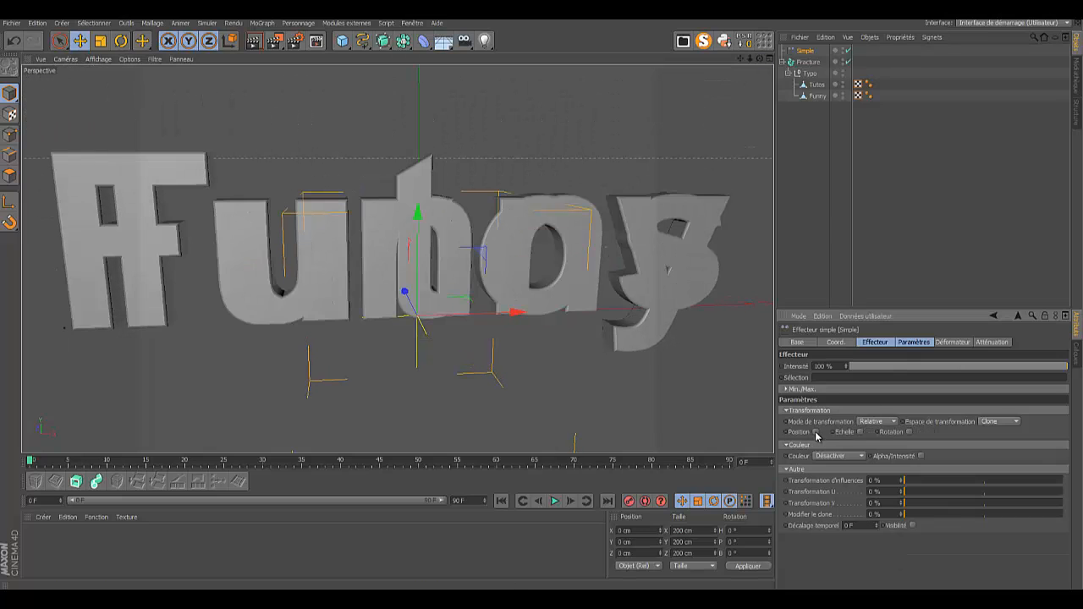
{"action": "left_click", "coordinate": [909, 433]}
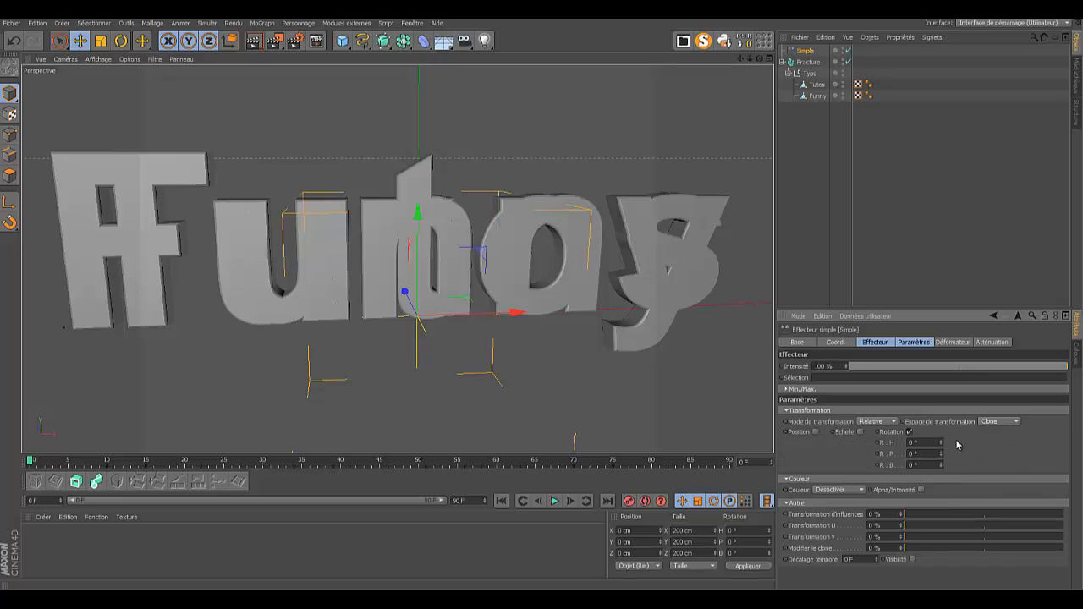
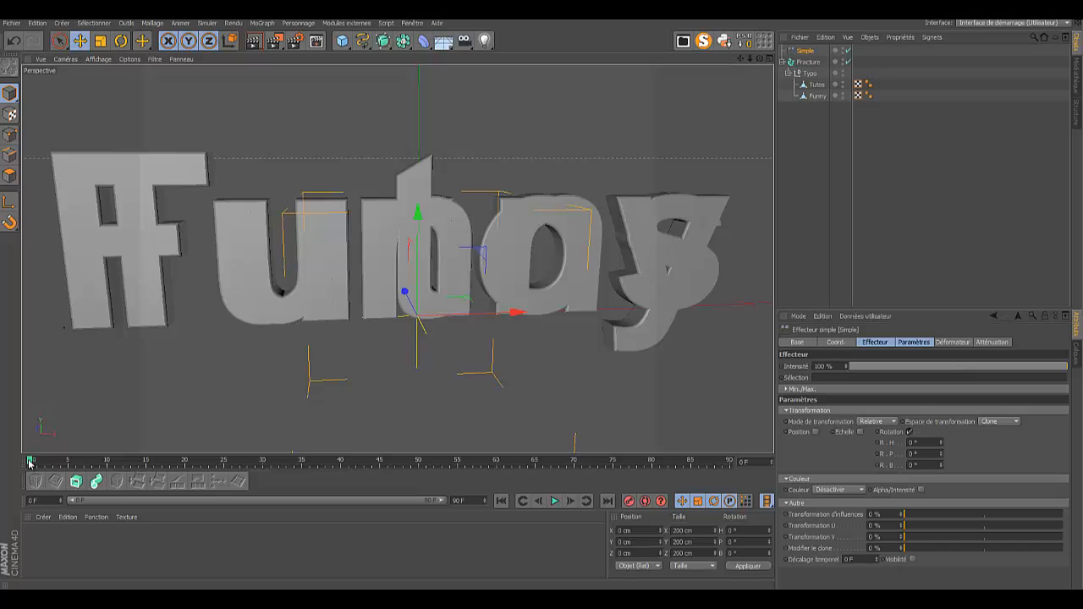
Step: Keyframe the Simple effector's H and P rotations at 0° on frame 25
{"action": "left_click_drag", "start_coordinate": [30, 462], "coordinate": [227, 481]}
{"action": "mouse_move", "coordinate": [226, 480]}
{"action": "left_mouse_down"}
{"action": "mouse_move", "coordinate": [34, 482]}
{"action": "mouse_move", "coordinate": [226, 487]}
{"action": "left_mouse_up"}
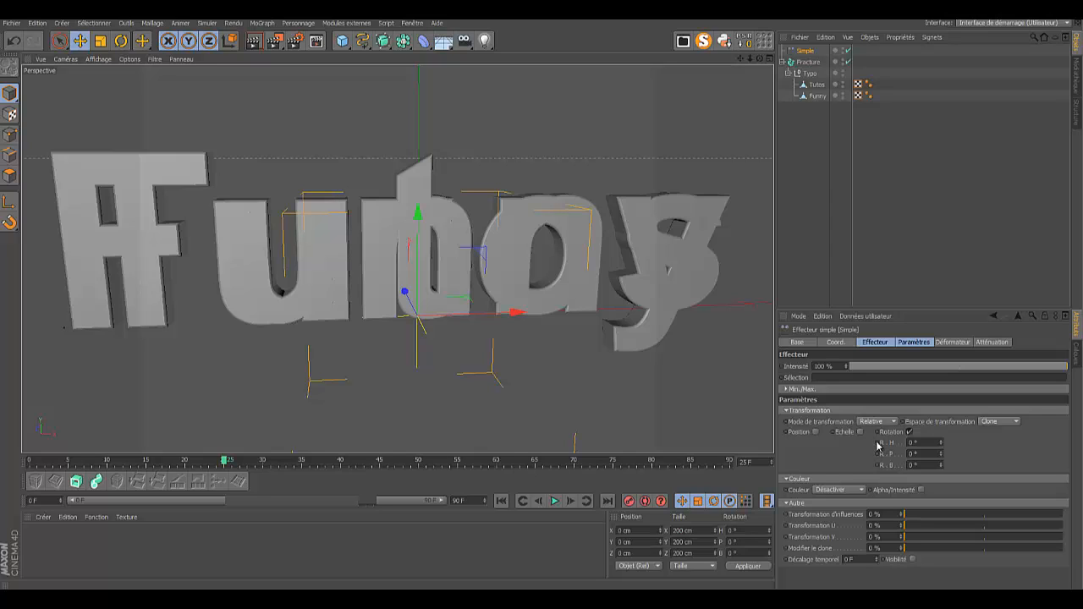
{"action": "left_click", "coordinate": [878, 443], "text": "ctrl"}
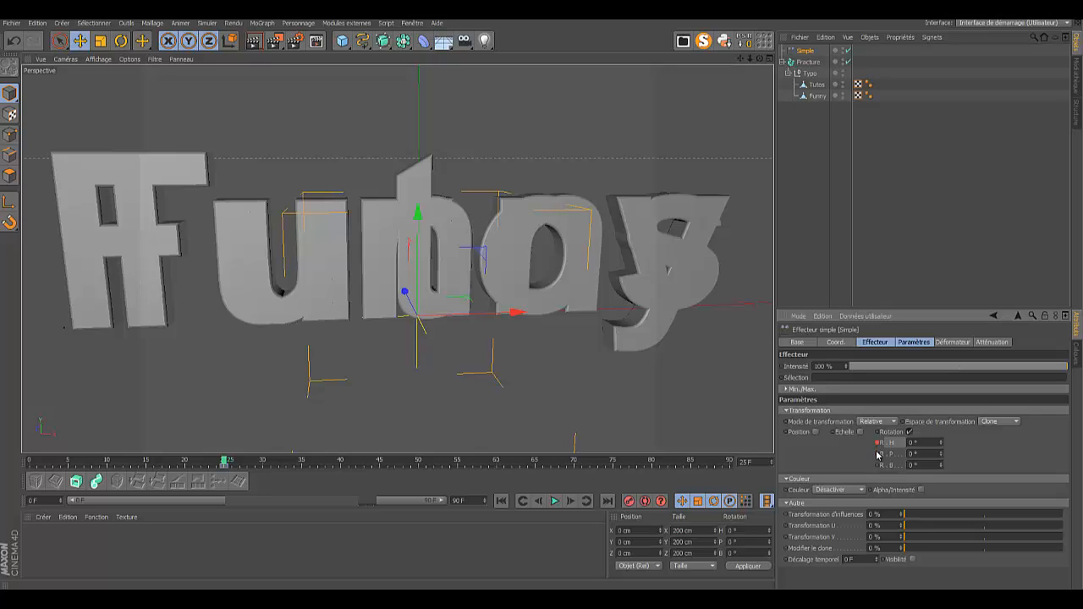
{"action": "left_click", "coordinate": [878, 455], "text": "ctrl"}
Step: Set the Simple effector's H and P rotations to 180° on frame 37, keyframe both and return to frame 25
{"action": "left_click", "coordinate": [569, 501]}
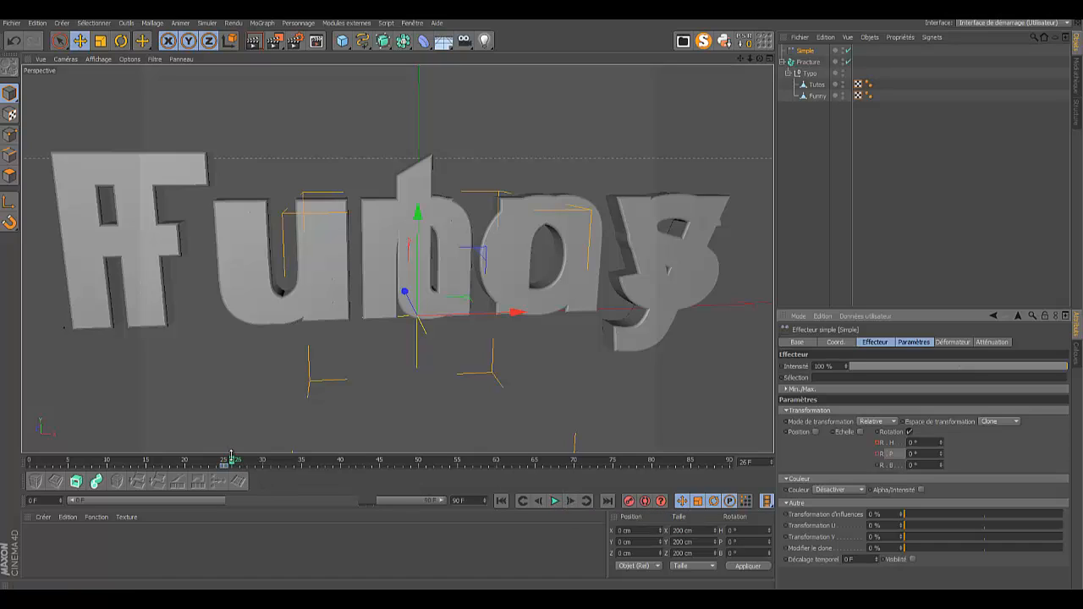
{"action": "left_click_drag", "start_coordinate": [233, 464], "coordinate": [319, 464]}
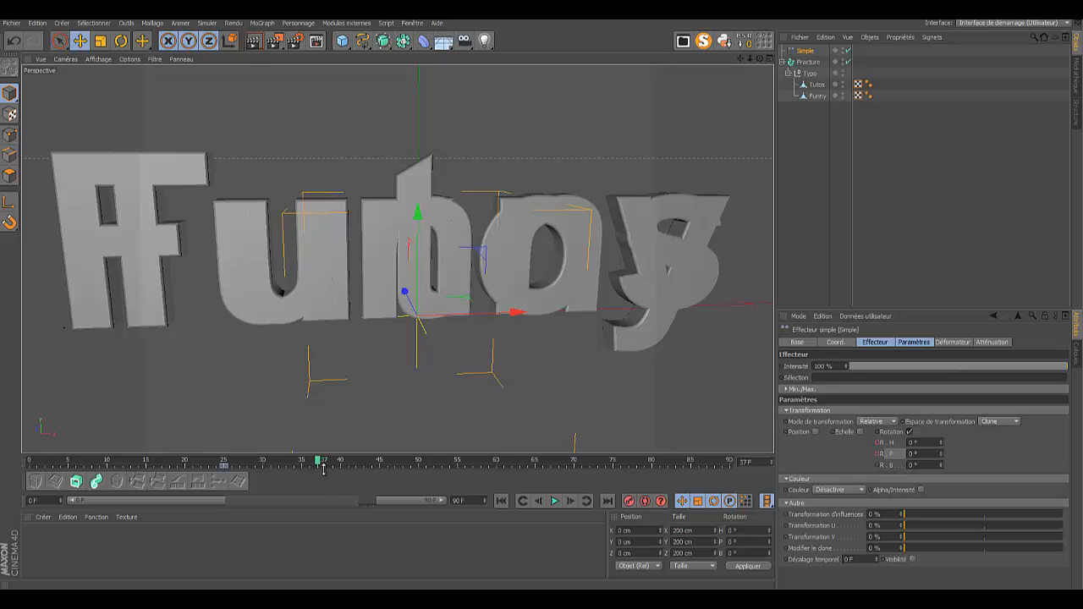
{"action": "left_click", "coordinate": [924, 442]}
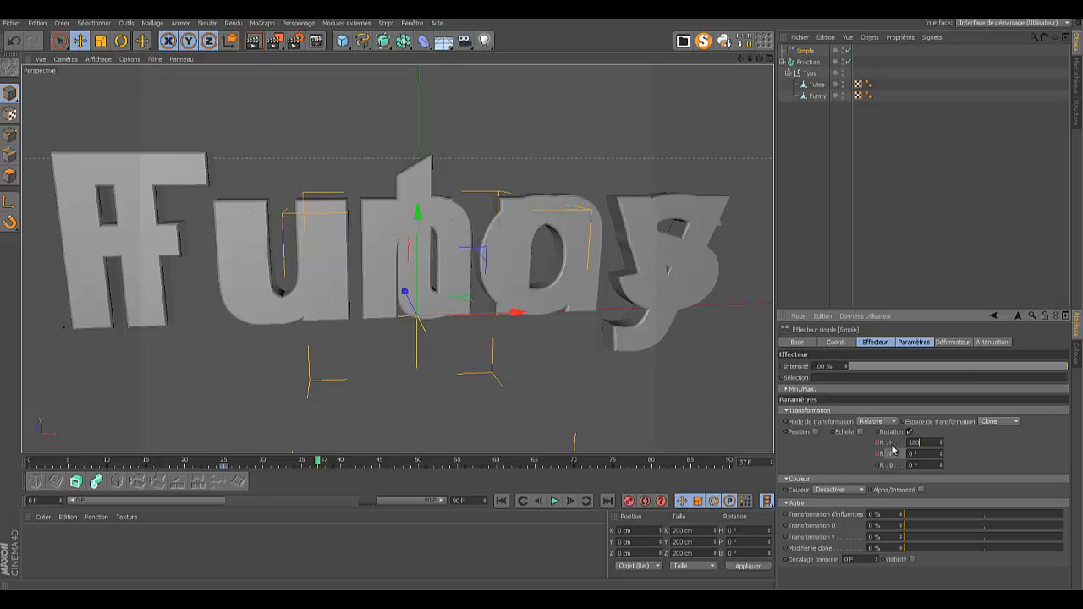
{"action": "left_click_drag", "start_coordinate": [922, 452], "coordinate": [880, 454]}
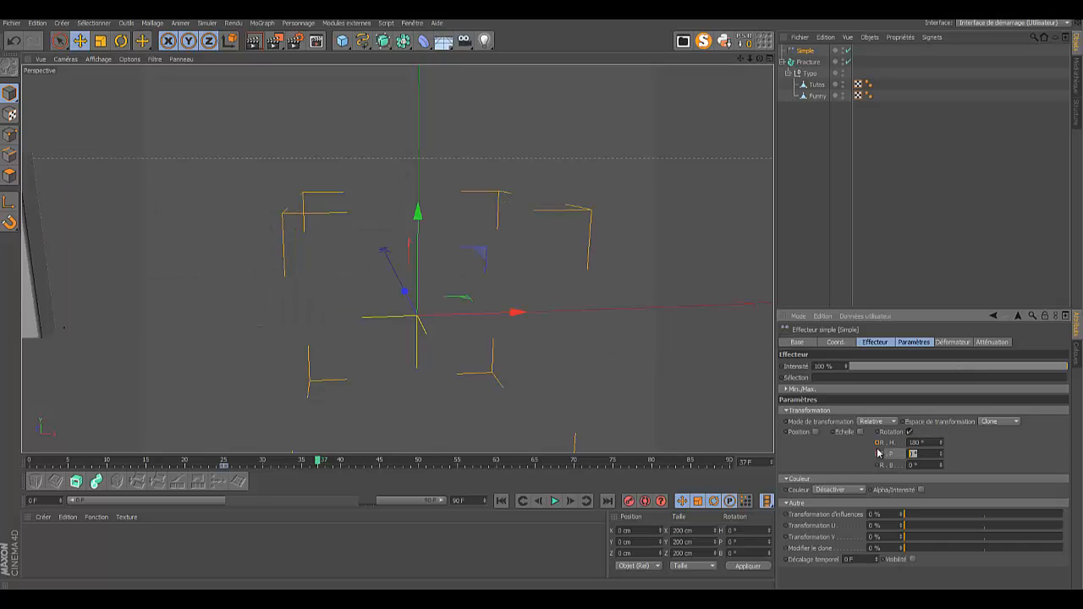
{"action": "key", "text": "BackSpace"}
{"action": "type", "text": "180"}
{"action": "key", "text": "Return"}
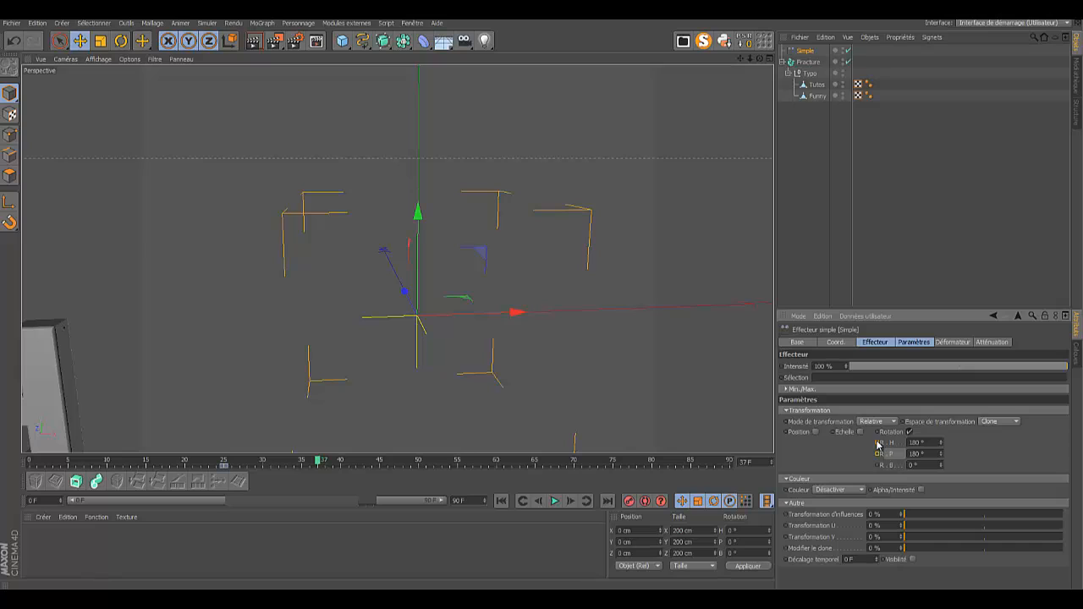
{"action": "left_click", "coordinate": [878, 442]}
{"action": "left_click", "coordinate": [878, 453]}
{"action": "left_click_drag", "start_coordinate": [319, 463], "coordinate": [224, 431]}
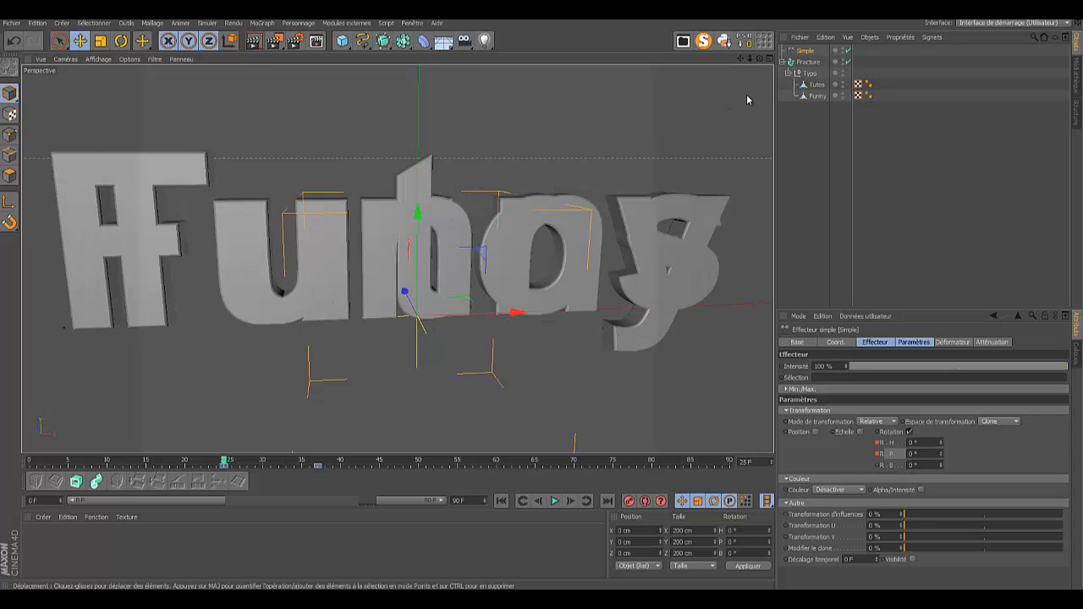
Step: Try to centre the axis of the Typo null with the axis centring tool
{"action": "left_click", "coordinate": [808, 63]}
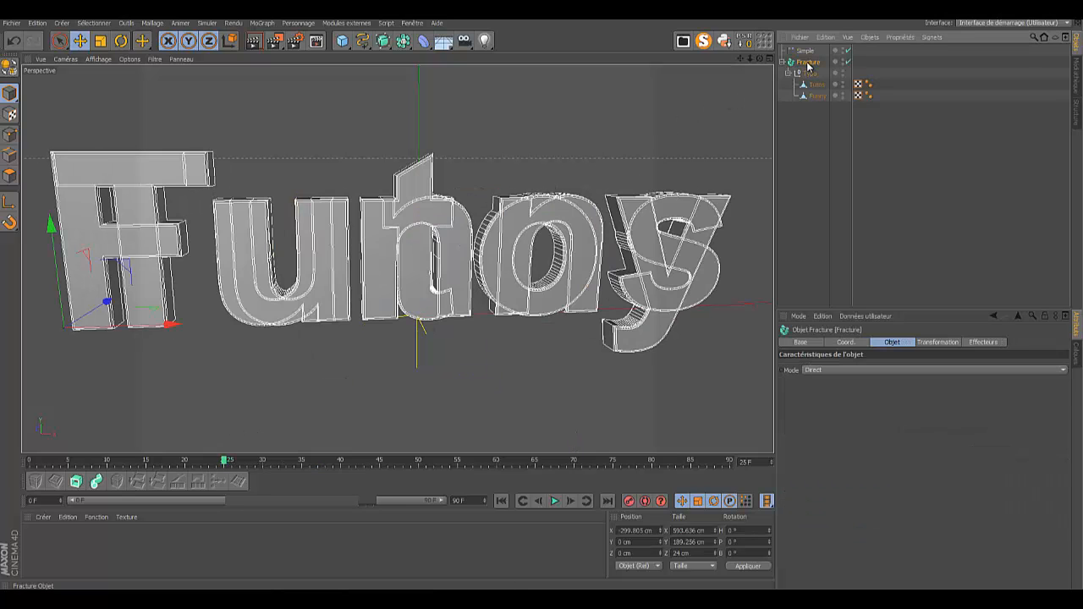
{"action": "left_click", "coordinate": [809, 73]}
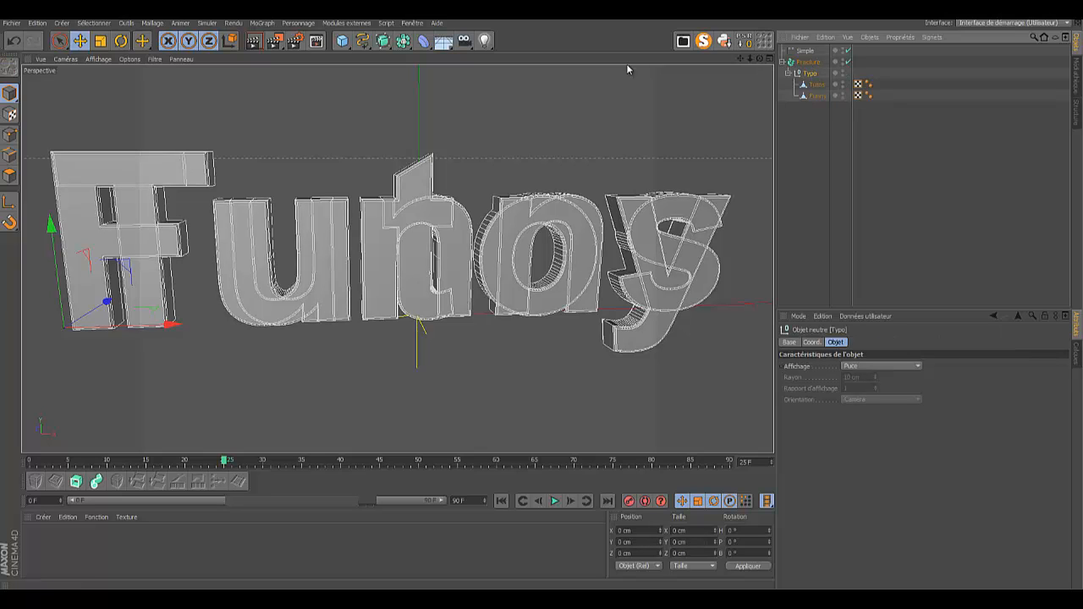
{"action": "left_click", "coordinate": [150, 23]}
{"action": "mouse_move", "coordinate": [176, 129]}
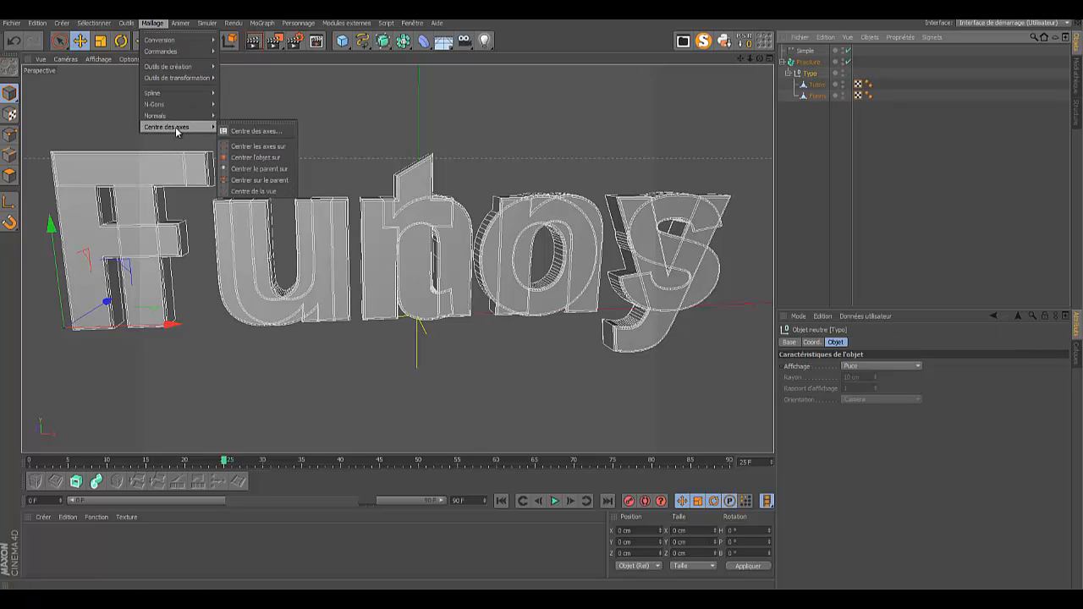
{"action": "left_click", "coordinate": [254, 131]}
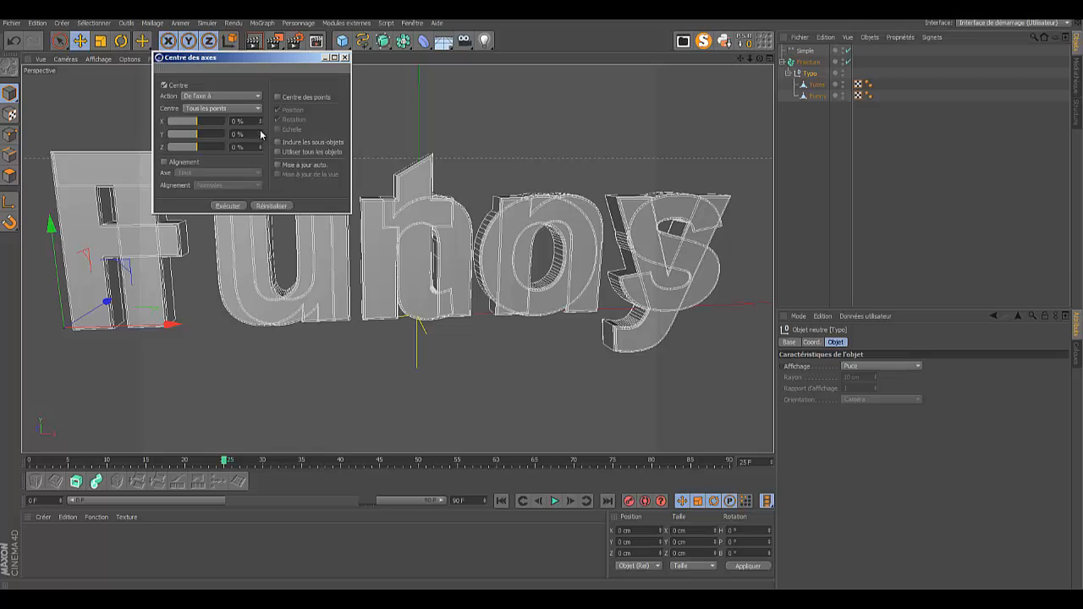
{"action": "left_click", "coordinate": [236, 207]}
{"action": "left_click", "coordinate": [235, 207]}
{"action": "left_click", "coordinate": [344, 58]}
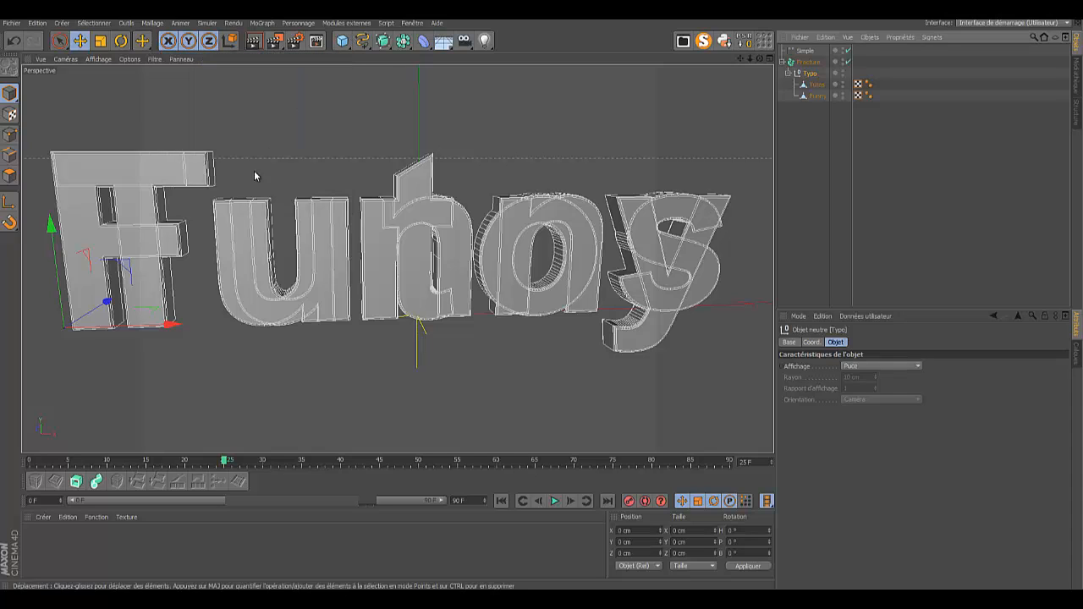
Step: Move only the Typo null's axis to the middle of the lettering, at about X 300.5 cm and Y 64.8 cm, using the front view
{"action": "left_click", "coordinate": [8, 204]}
{"action": "left_click_drag", "start_coordinate": [169, 326], "coordinate": [522, 310]}
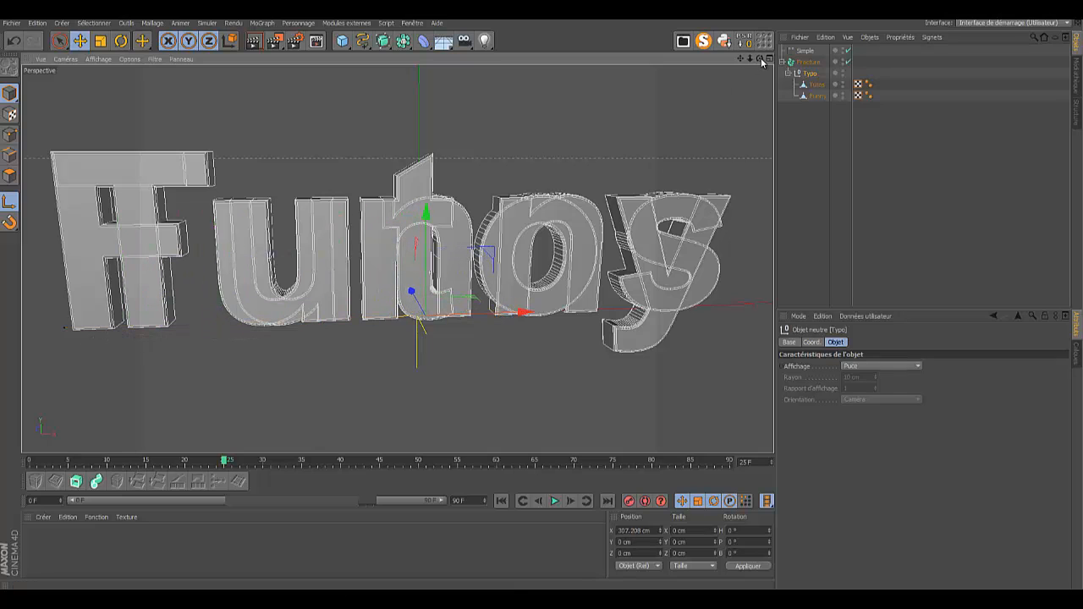
{"action": "left_click", "coordinate": [770, 59]}
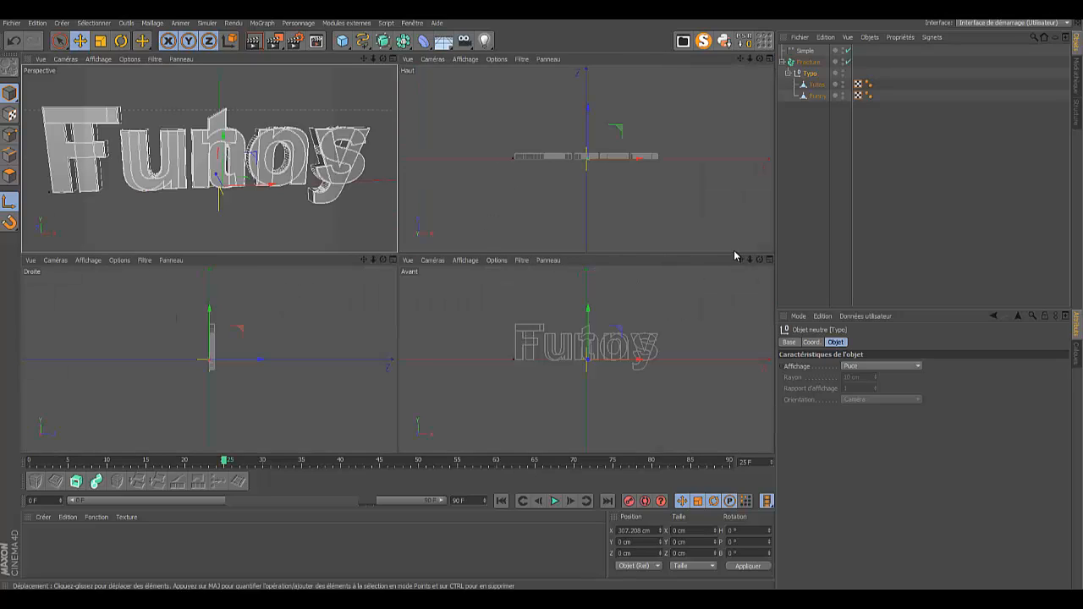
{"action": "left_click", "coordinate": [768, 261]}
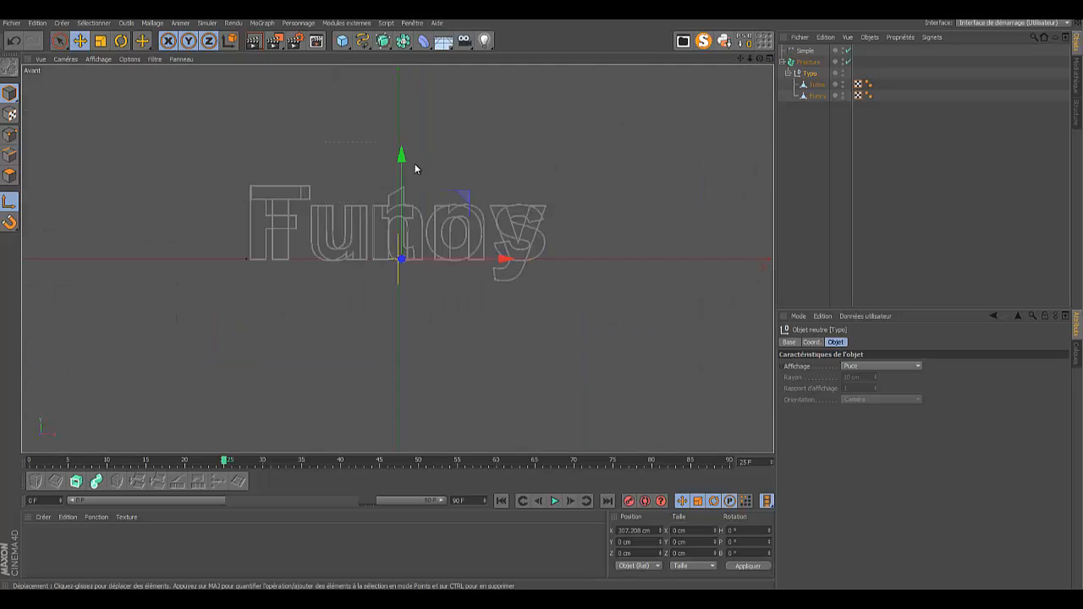
{"action": "left_click_drag", "start_coordinate": [402, 157], "coordinate": [401, 123]}
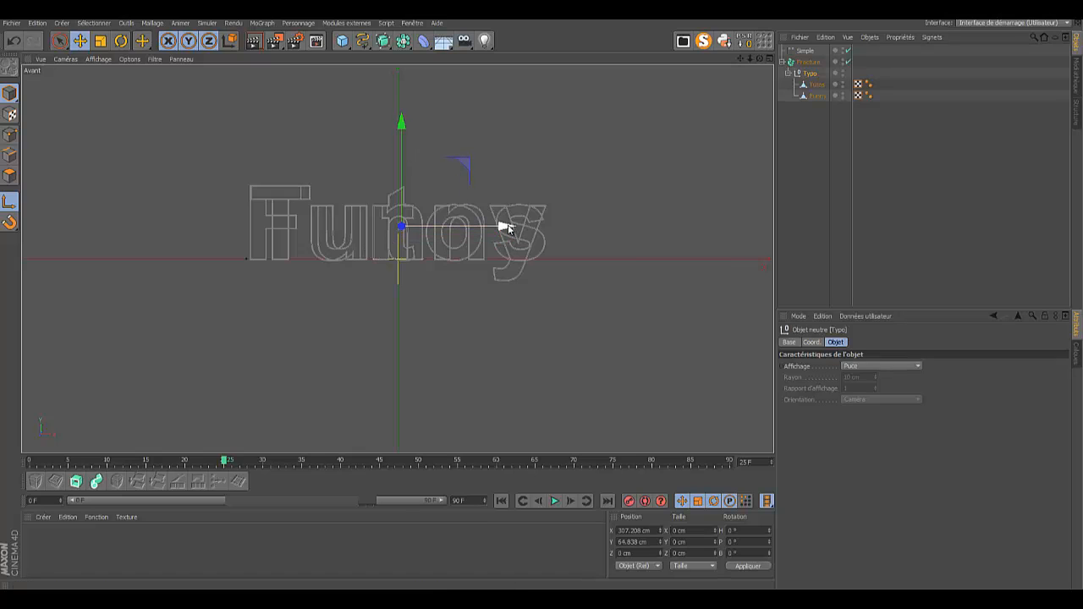
{"action": "left_click_drag", "start_coordinate": [506, 226], "coordinate": [500, 225]}
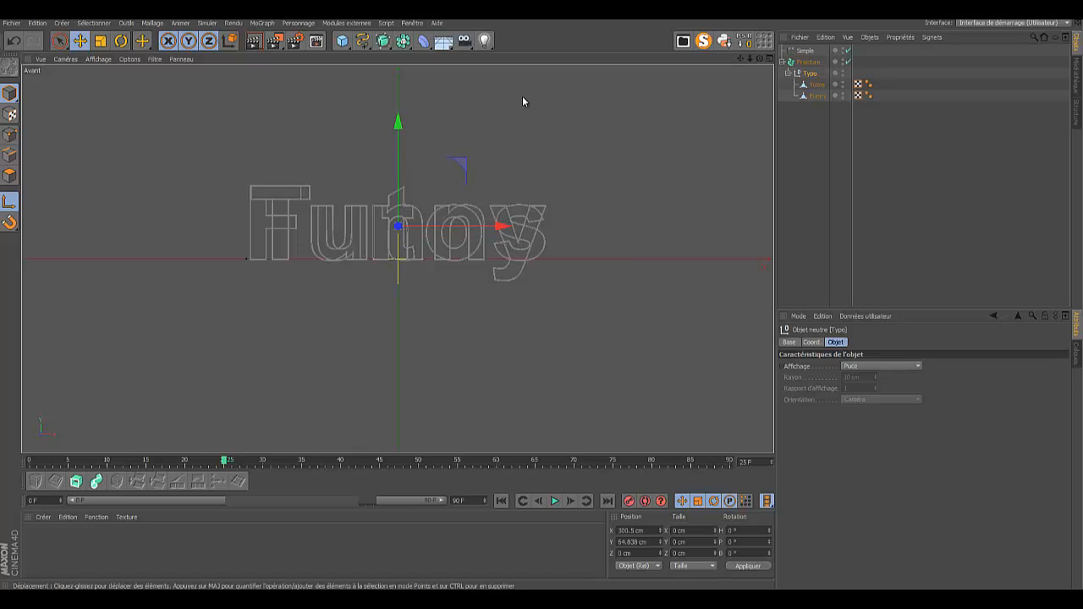
{"action": "left_click", "coordinate": [787, 74]}
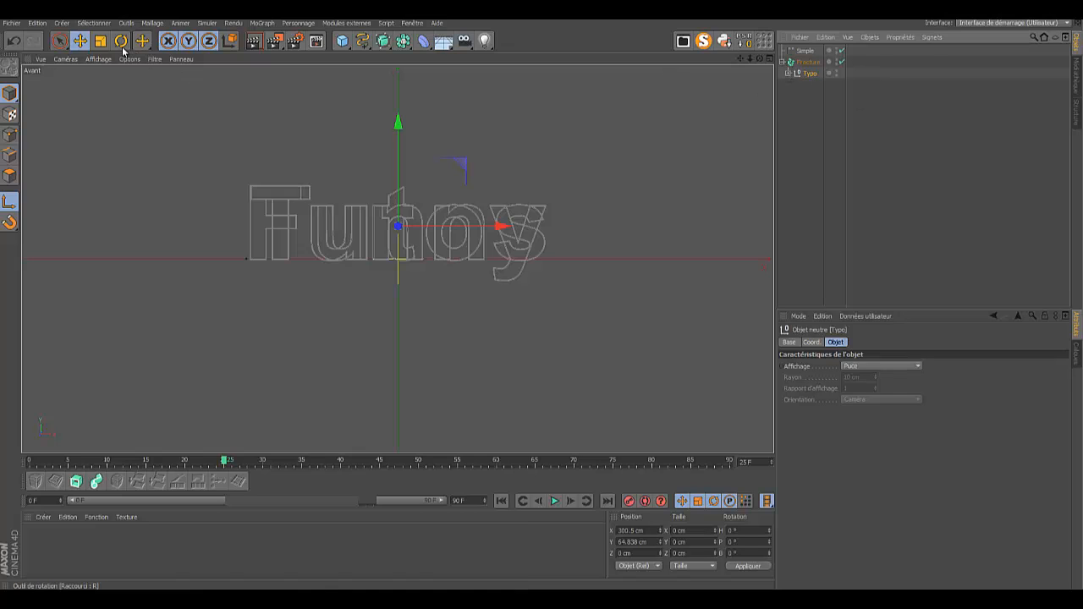
{"action": "left_click", "coordinate": [768, 58]}
{"action": "left_click", "coordinate": [391, 59]}
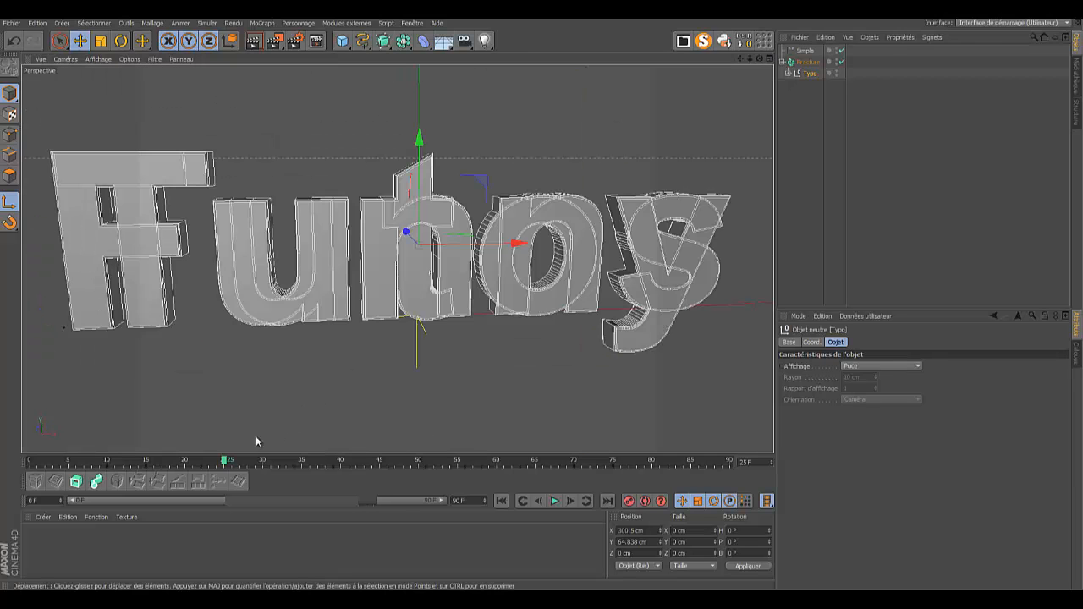
Step: Scrub through the rotation animation with both words, with Tutos alone and with Funny alone, and return to frame 0
{"action": "left_click_drag", "start_coordinate": [225, 462], "coordinate": [342, 461]}
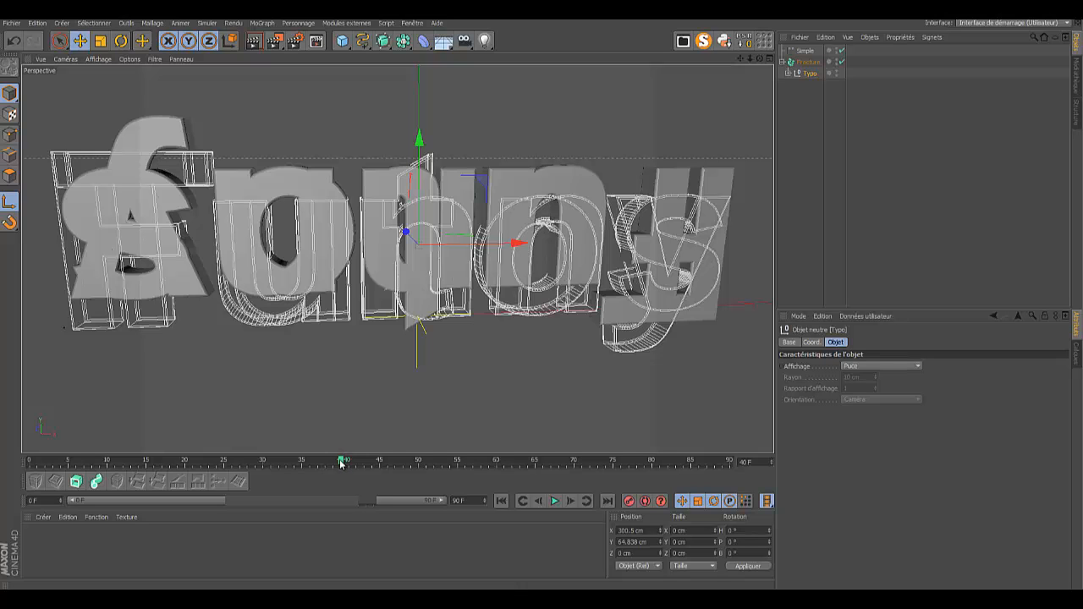
{"action": "left_click_drag", "start_coordinate": [342, 461], "coordinate": [147, 448]}
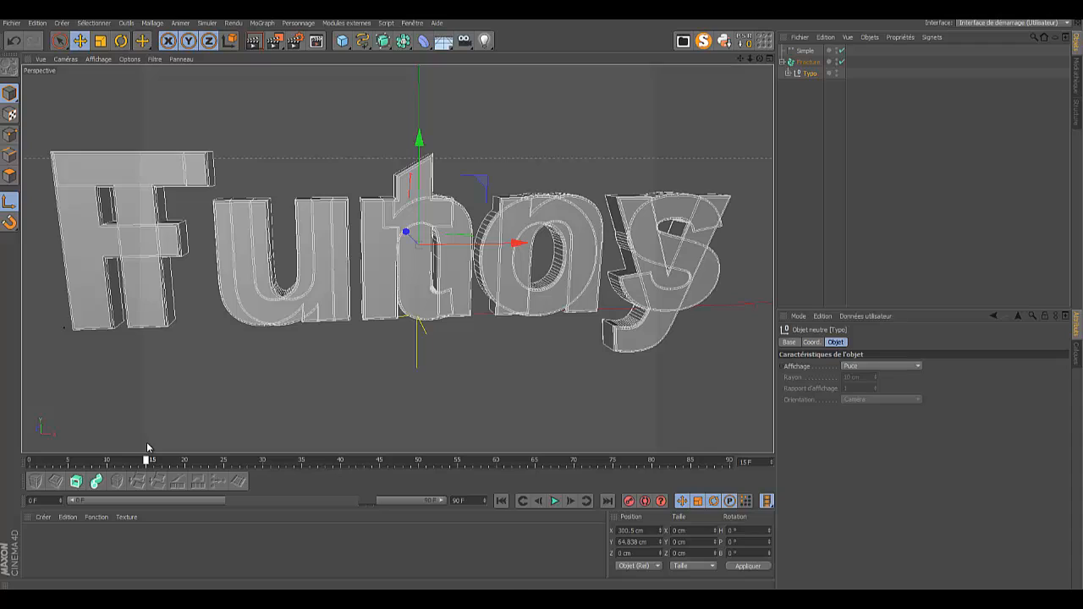
{"action": "left_click", "coordinate": [787, 74]}
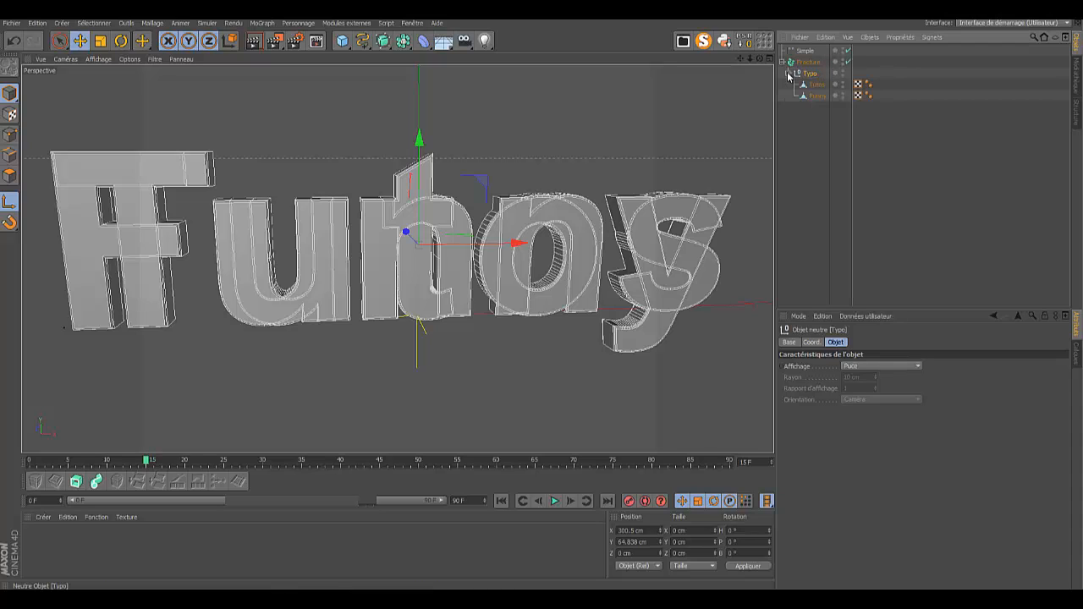
{"action": "double_click", "coordinate": [844, 94]}
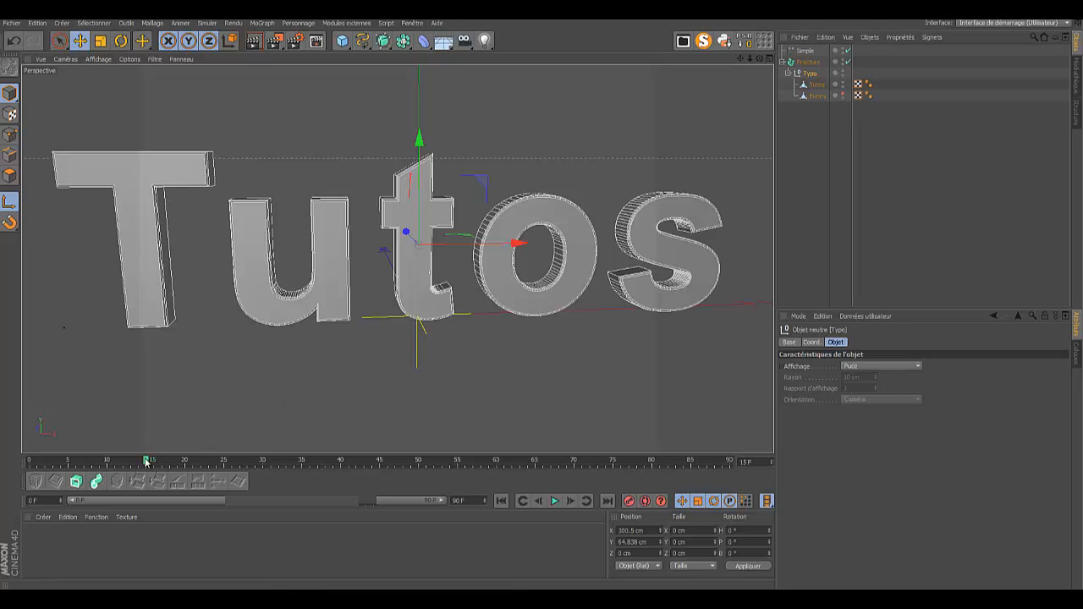
{"action": "left_click_drag", "start_coordinate": [146, 461], "coordinate": [318, 461]}
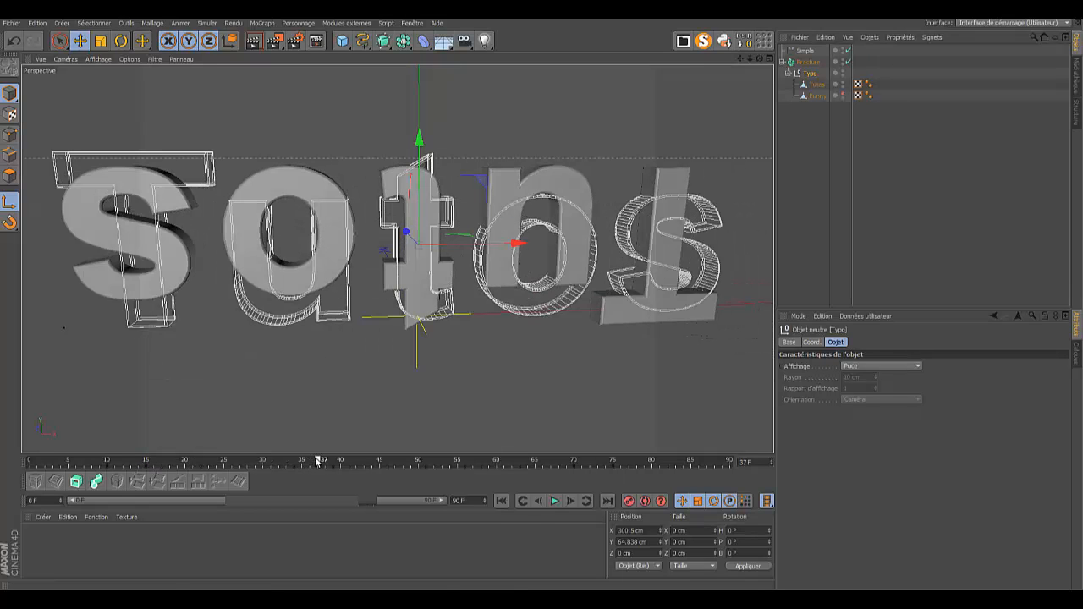
{"action": "left_click", "coordinate": [843, 84]}
{"action": "left_click", "coordinate": [842, 95]}
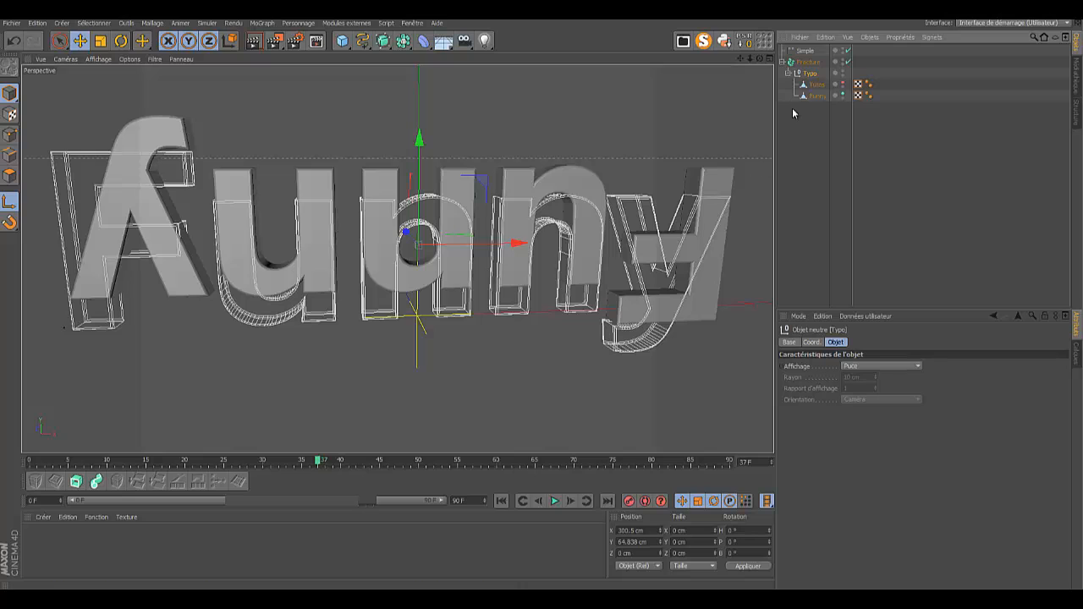
{"action": "left_click_drag", "start_coordinate": [319, 460], "coordinate": [36, 457]}
Step: Restore the view visibility of both words and rotate the Funny object 180° in B
{"action": "left_click", "coordinate": [818, 95]}
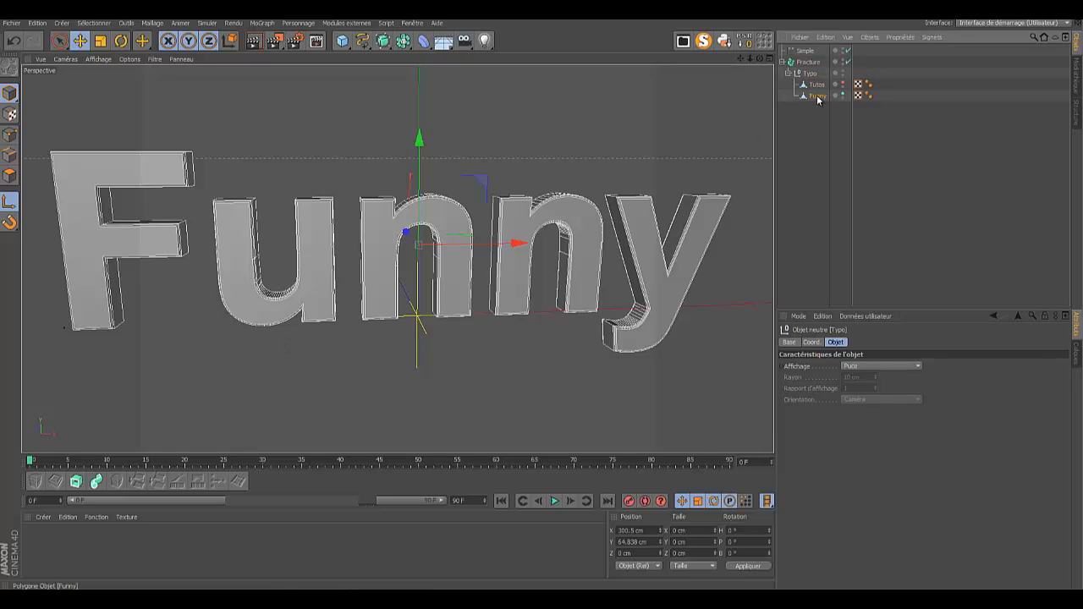
{"action": "left_click", "coordinate": [842, 85]}
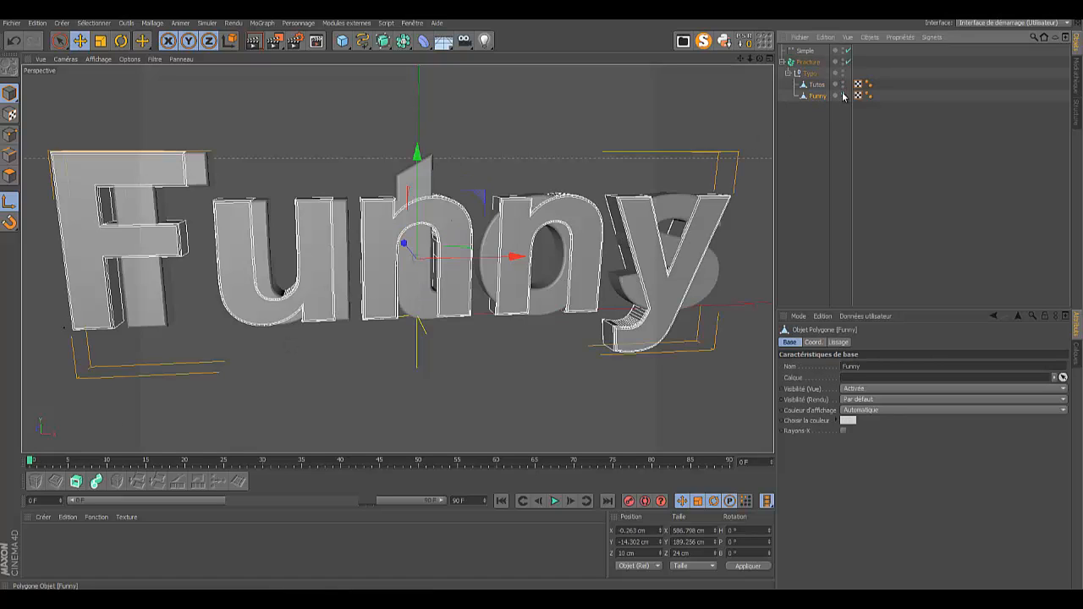
{"action": "left_click", "coordinate": [842, 94]}
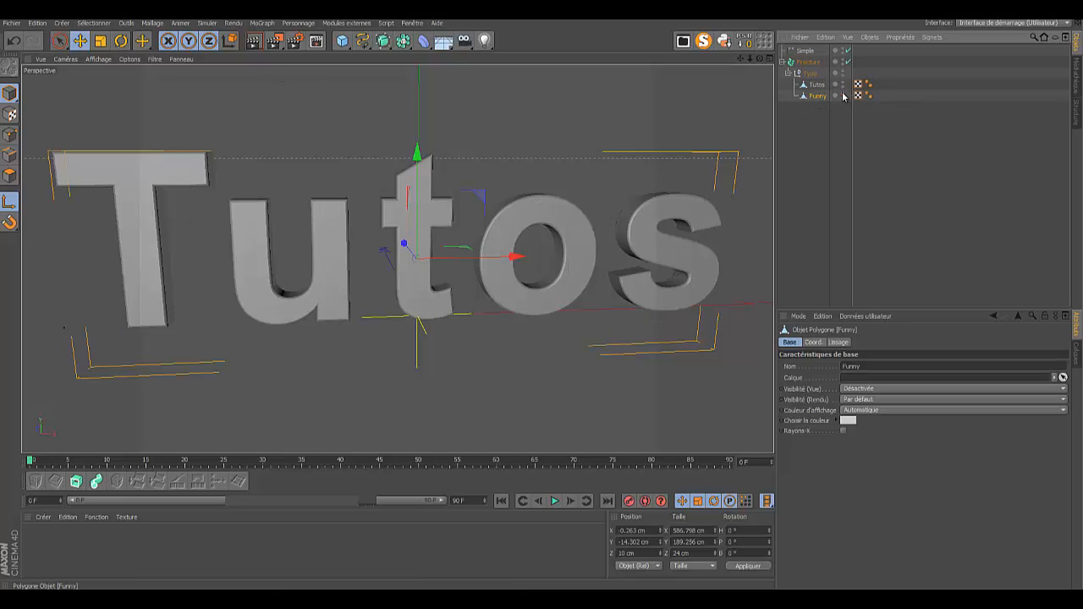
{"action": "left_click", "coordinate": [842, 94]}
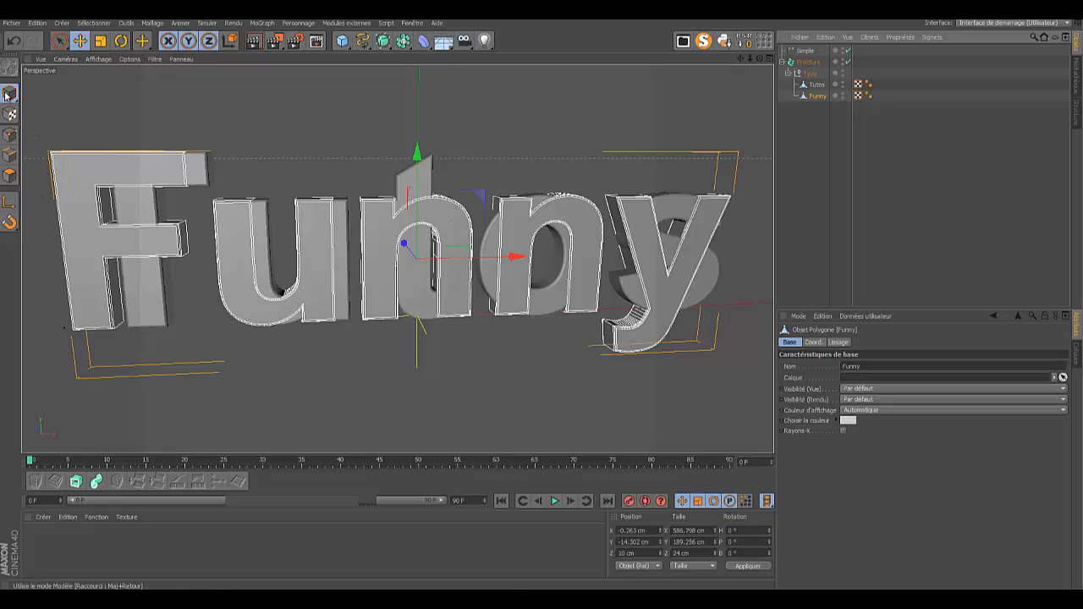
{"action": "left_click", "coordinate": [121, 41]}
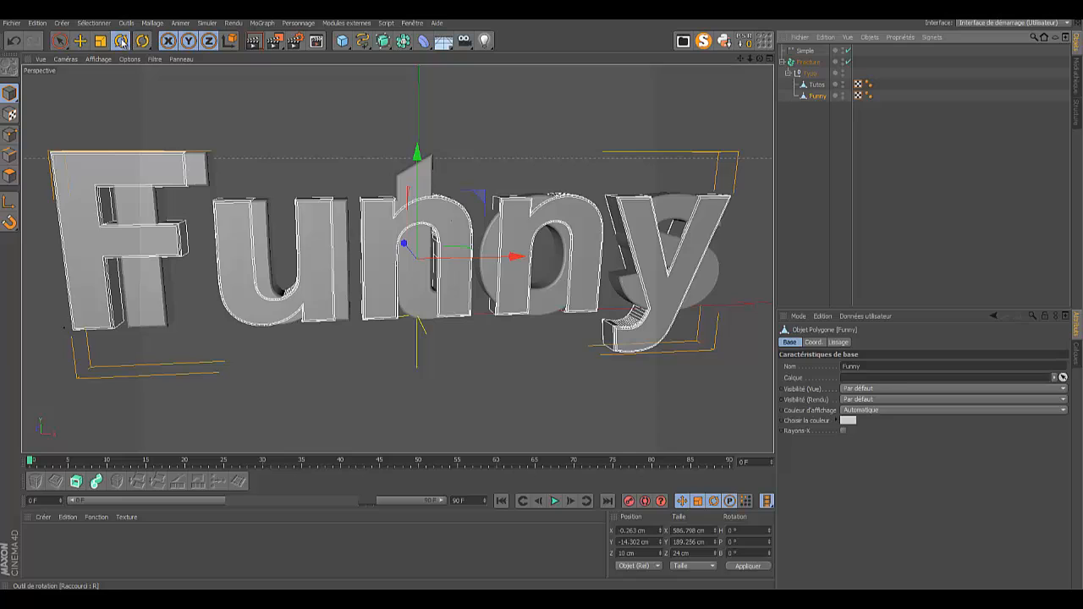
{"action": "left_click_drag", "start_coordinate": [378, 211], "coordinate": [490, 358]}
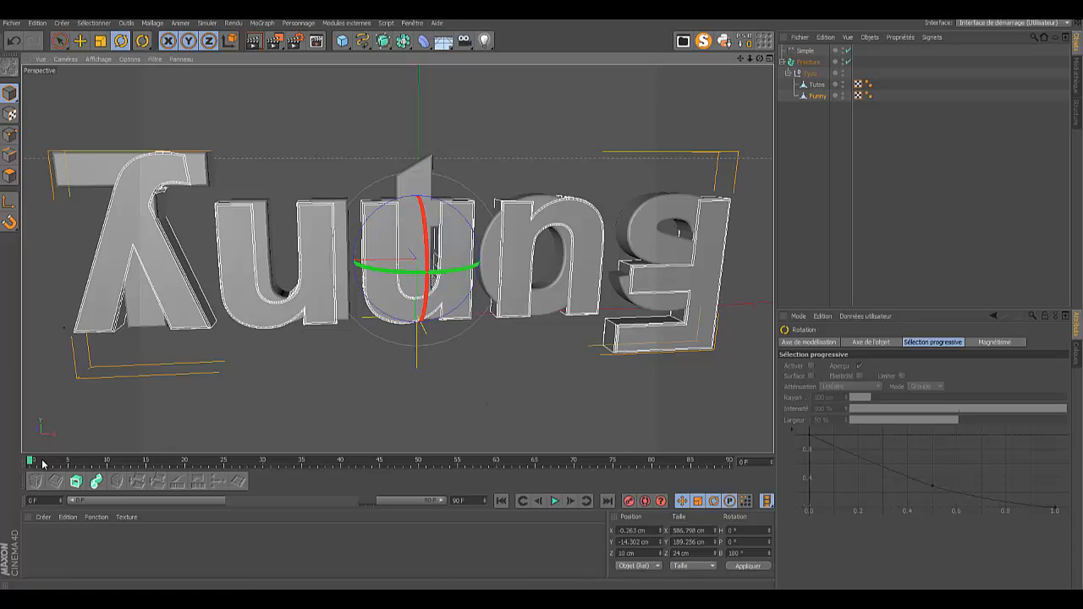
Step: Move to frame 39 and hide Tutos in the view to check the orientation of Funny
{"action": "left_click_drag", "start_coordinate": [31, 463], "coordinate": [337, 476]}
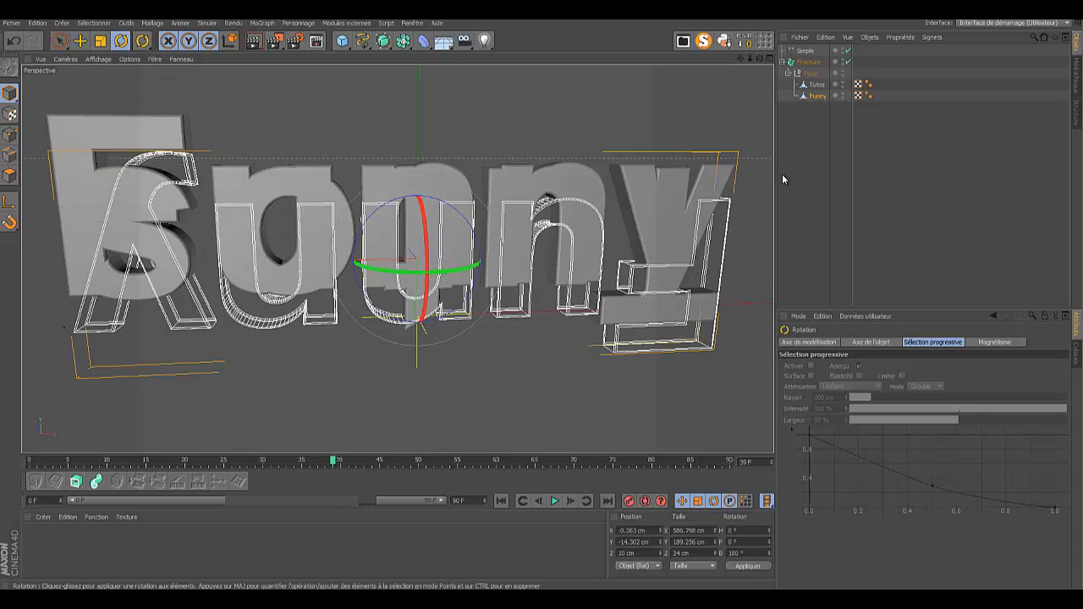
{"action": "double_click", "coordinate": [843, 83]}
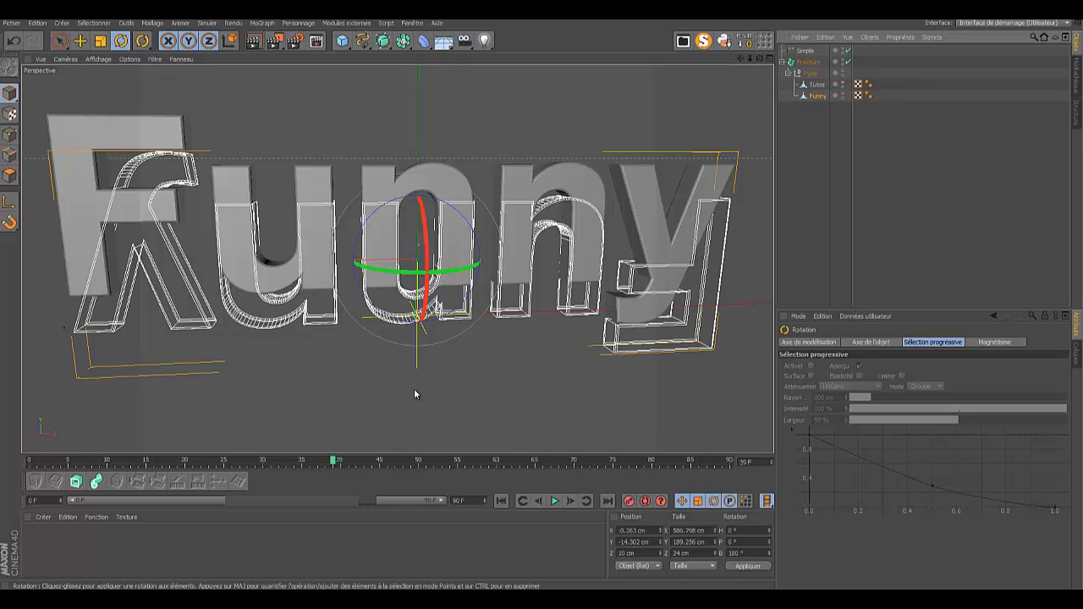
Step: Move to frame 17 and centre the Funny object's axis on all its points with Axis Center
{"action": "left_click_drag", "start_coordinate": [334, 461], "coordinate": [167, 465]}
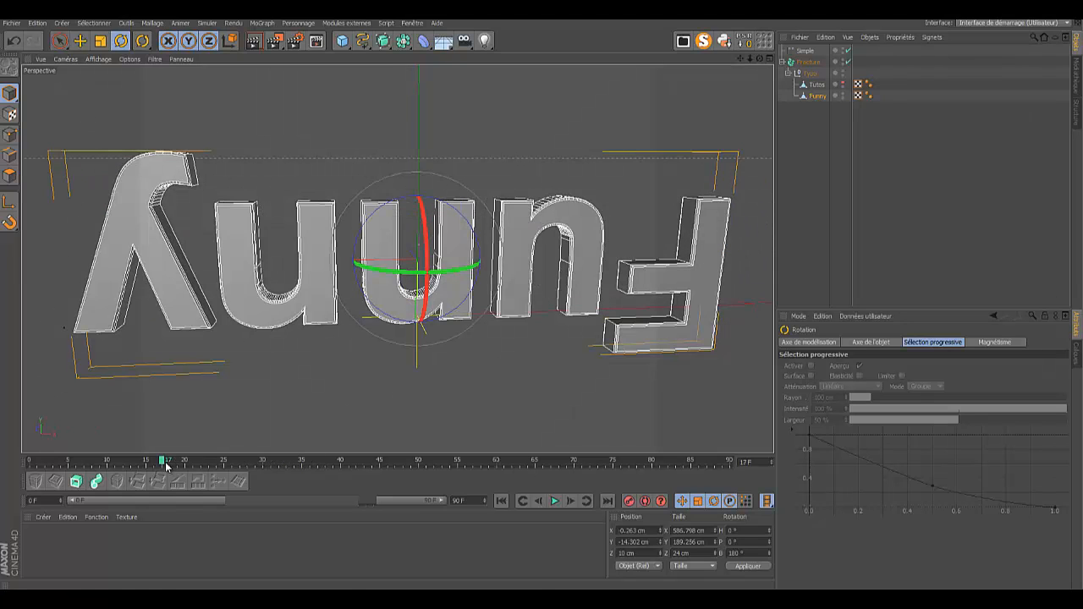
{"action": "left_click", "coordinate": [821, 97]}
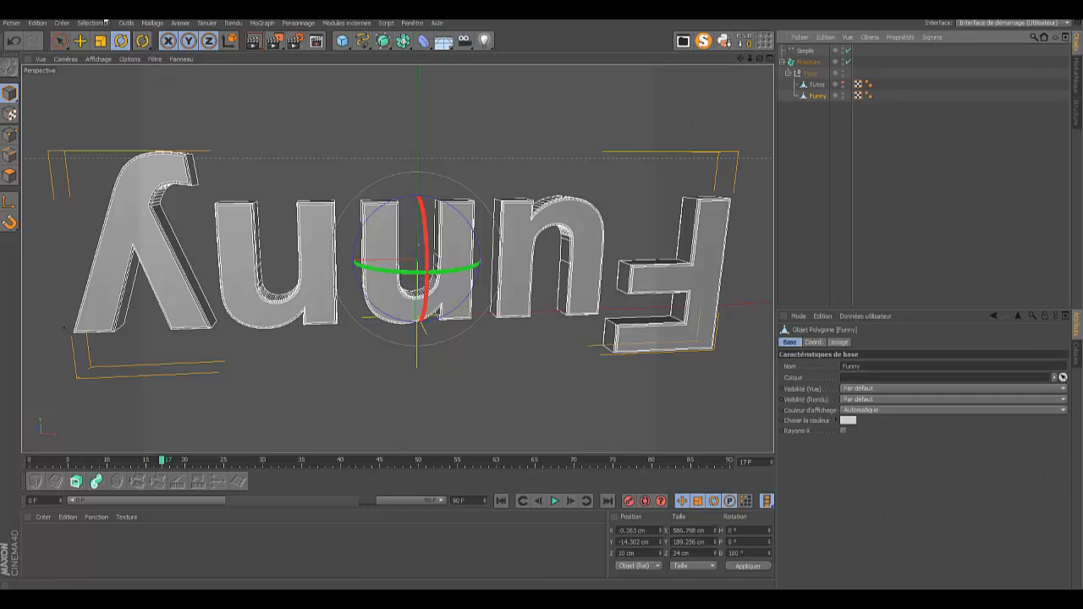
{"action": "left_click", "coordinate": [152, 23]}
{"action": "mouse_move", "coordinate": [169, 127]}
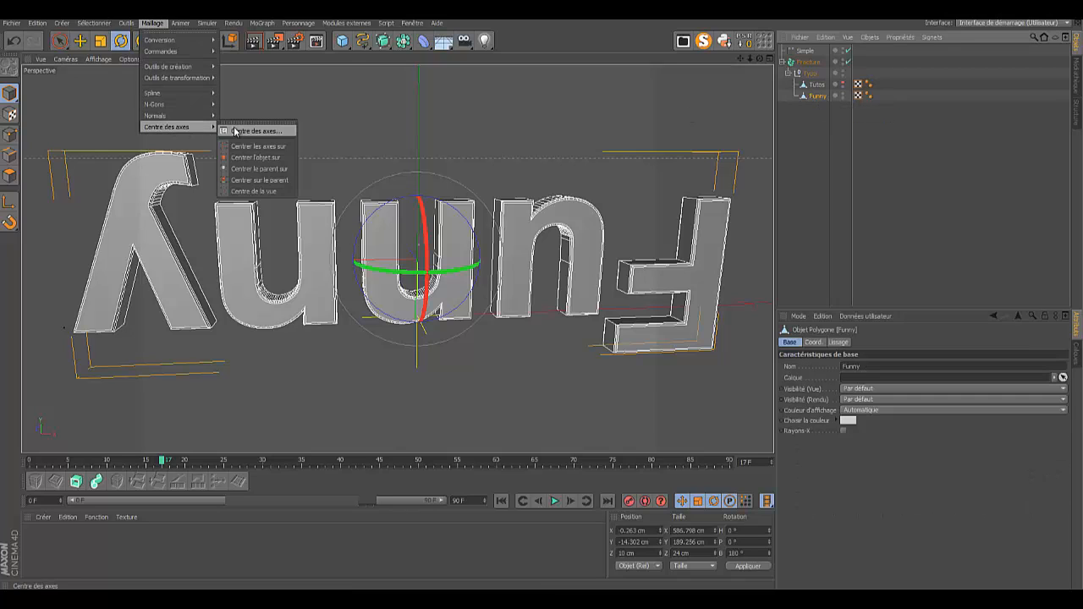
{"action": "left_click", "coordinate": [246, 131]}
{"action": "left_click", "coordinate": [233, 206]}
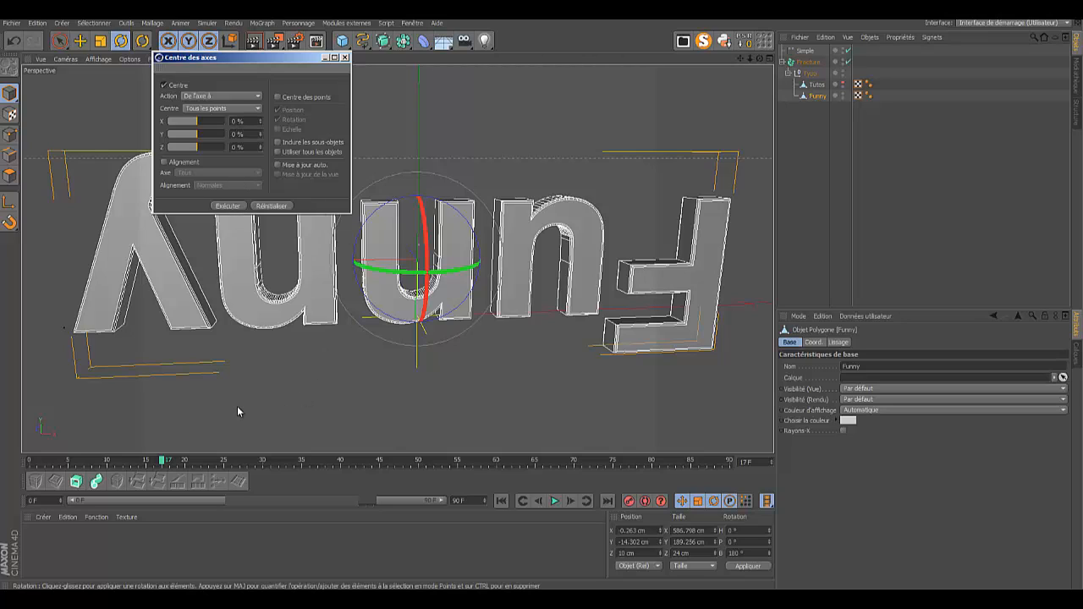
Step: Take Tutos and Funny out of the Fracture hierarchy and nest the Typo null under Funny
{"action": "left_click", "coordinate": [811, 75]}
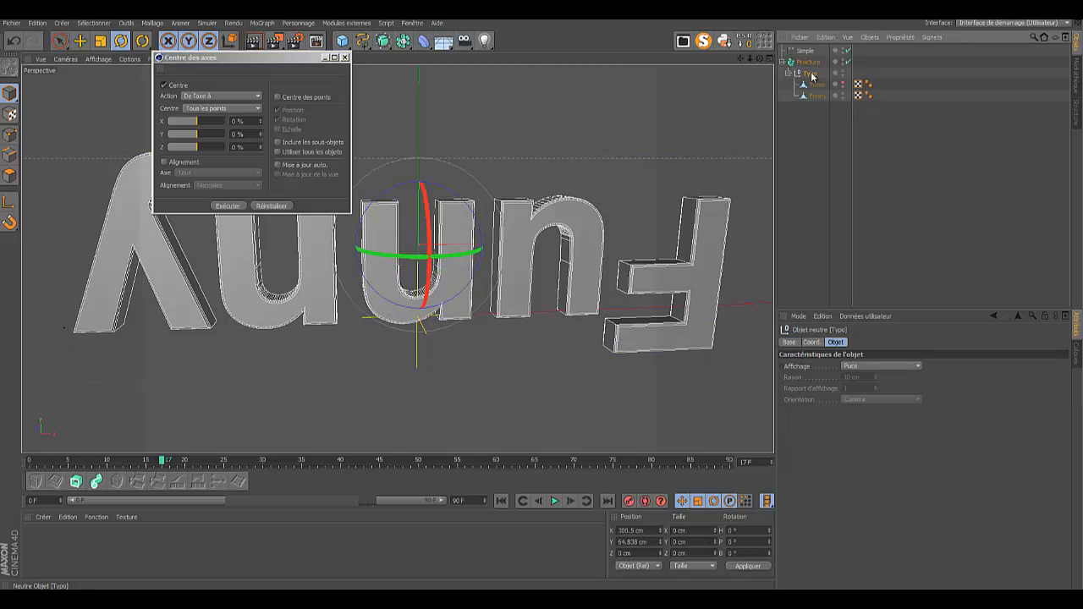
{"action": "left_click", "coordinate": [815, 84]}
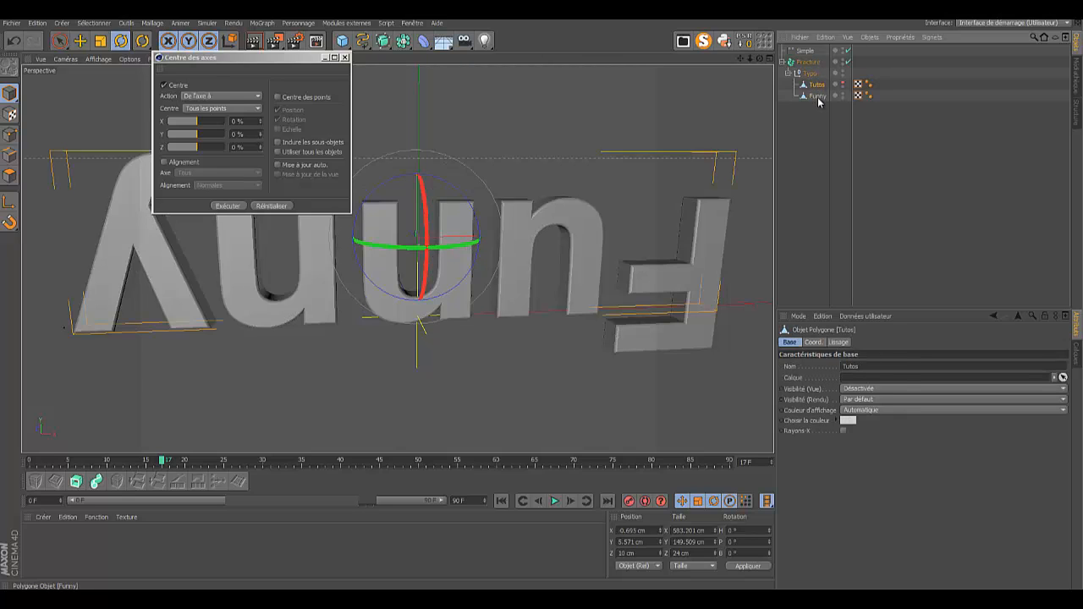
{"action": "left_click", "coordinate": [816, 96], "text": "ctrl"}
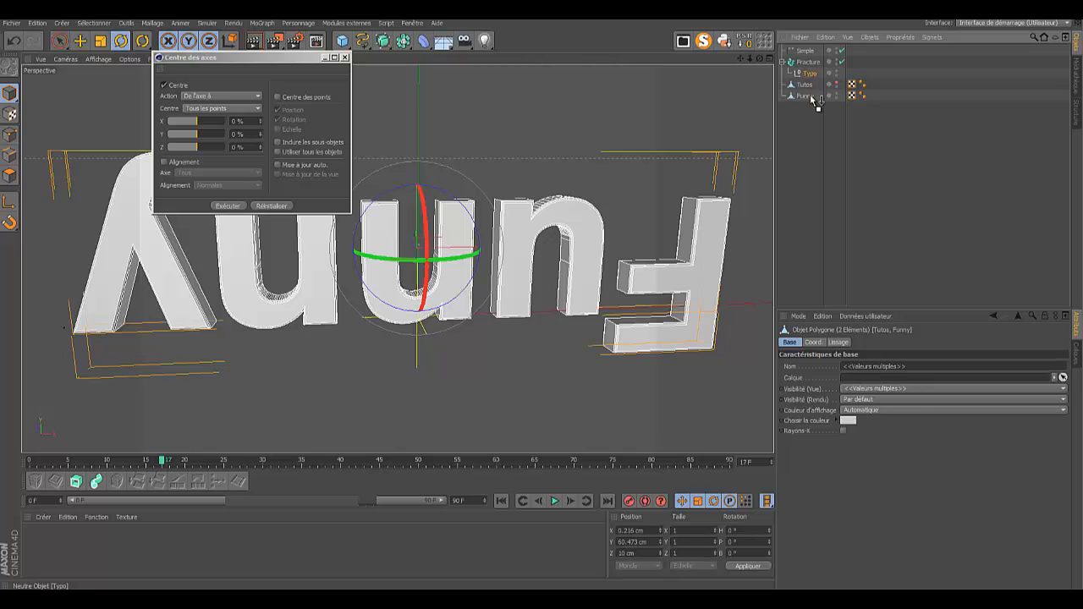
{"action": "left_click_drag", "start_coordinate": [815, 100], "coordinate": [813, 97]}
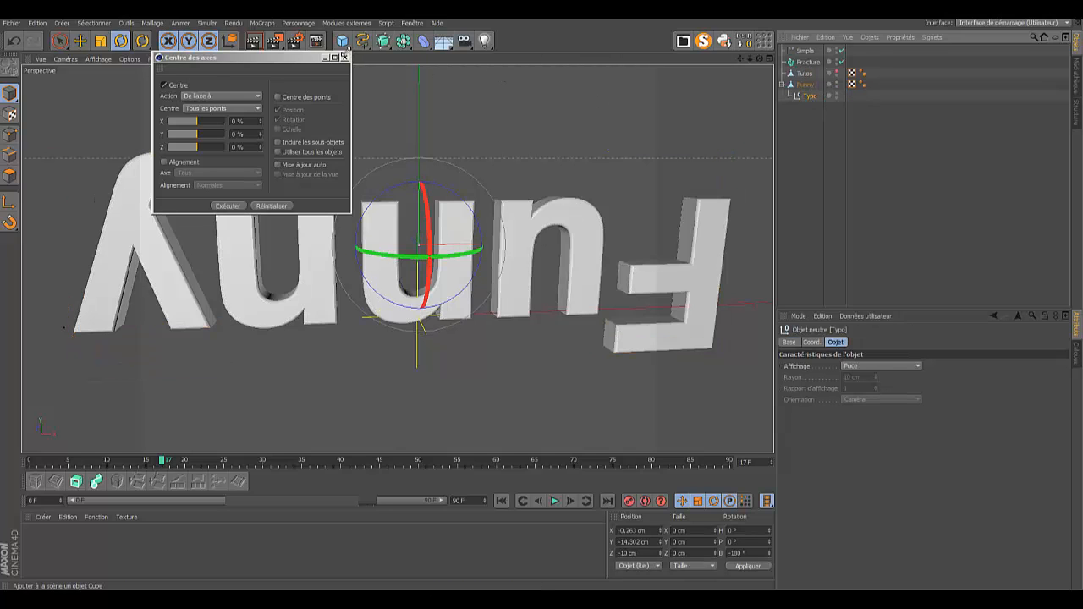
{"action": "left_click", "coordinate": [345, 57]}
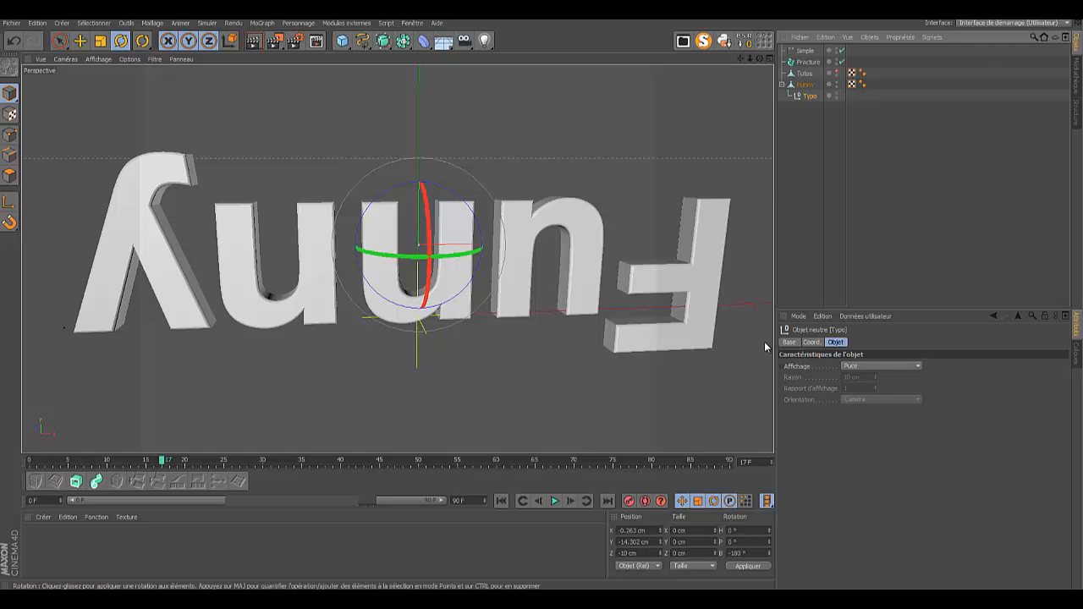
Step: Set the Typo null's X, Y and Z positions to 0 cm relative to its parent Funny
{"action": "left_click", "coordinate": [11, 203]}
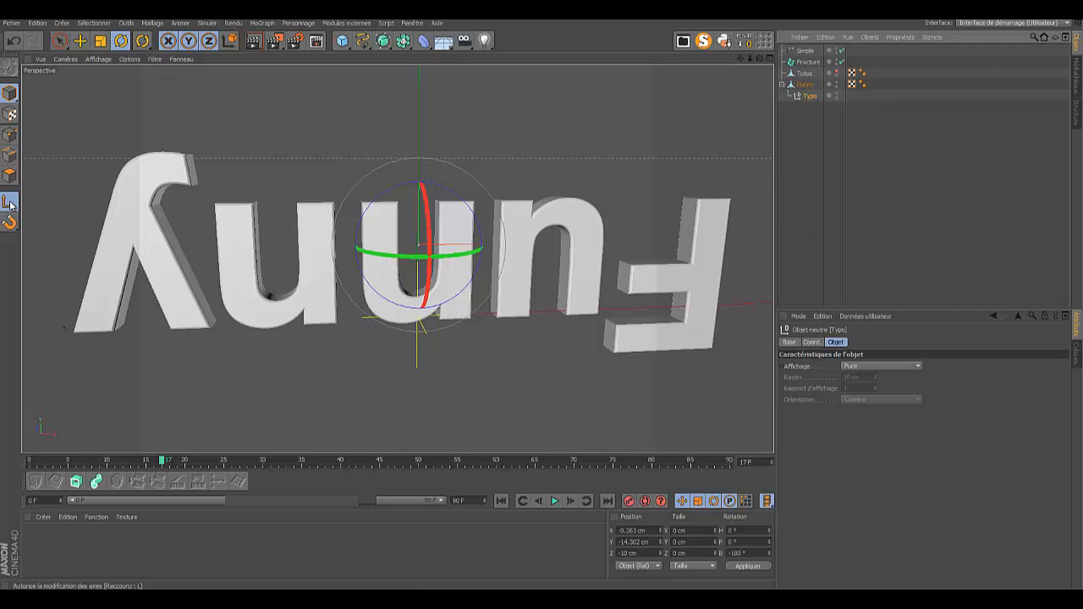
{"action": "left_click", "coordinate": [80, 40]}
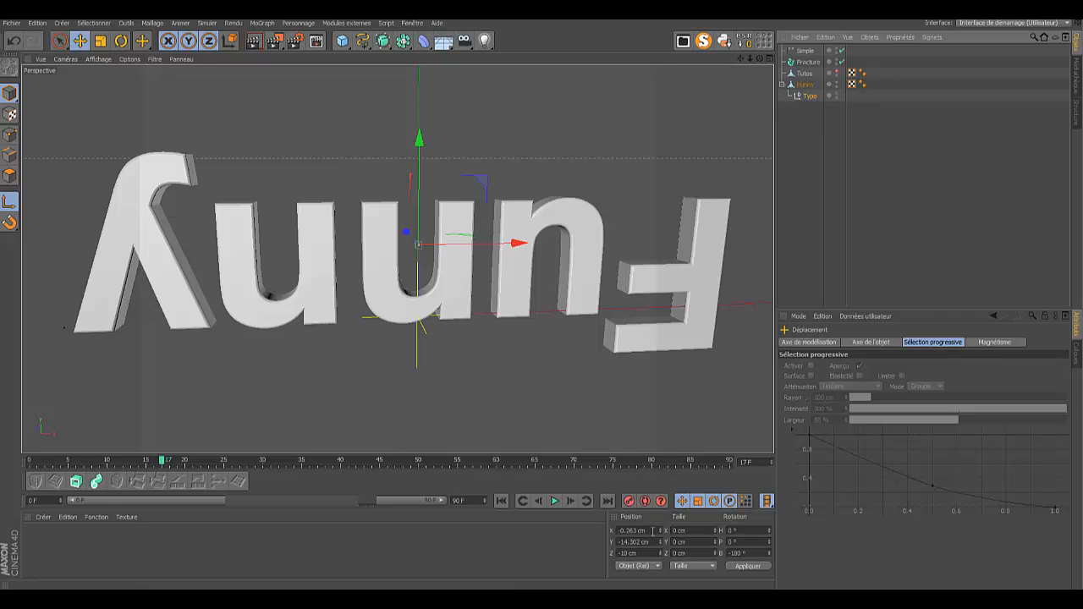
{"action": "left_click", "coordinate": [653, 531]}
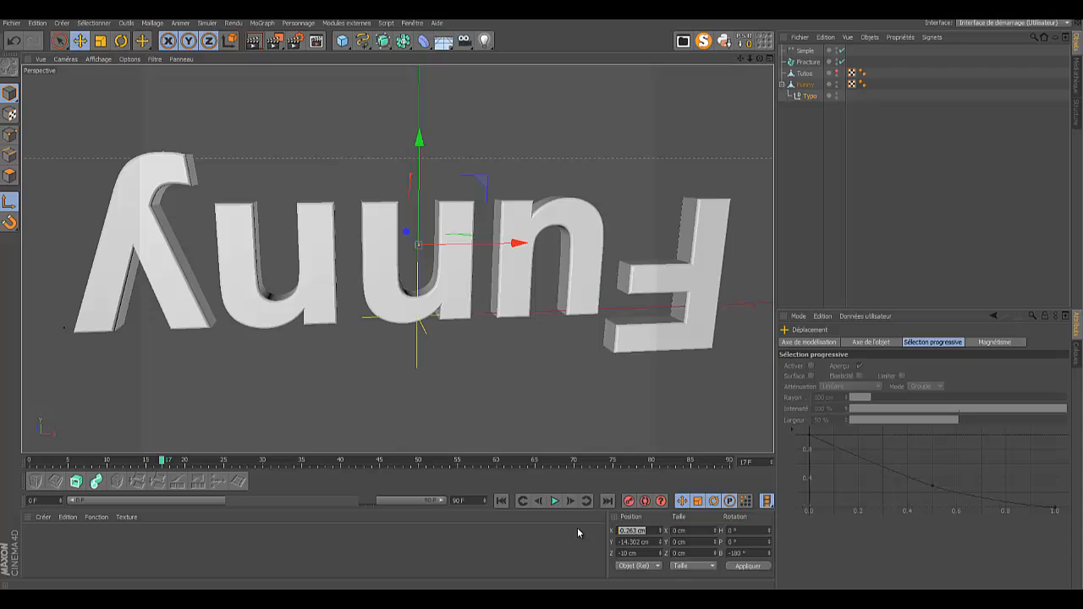
{"action": "key", "text": "BackSpace"}
{"action": "left_click", "coordinate": [648, 542]}
{"action": "key", "text": "BackSpace"}
{"action": "type", "text": "0"}
{"action": "key", "text": "Return"}
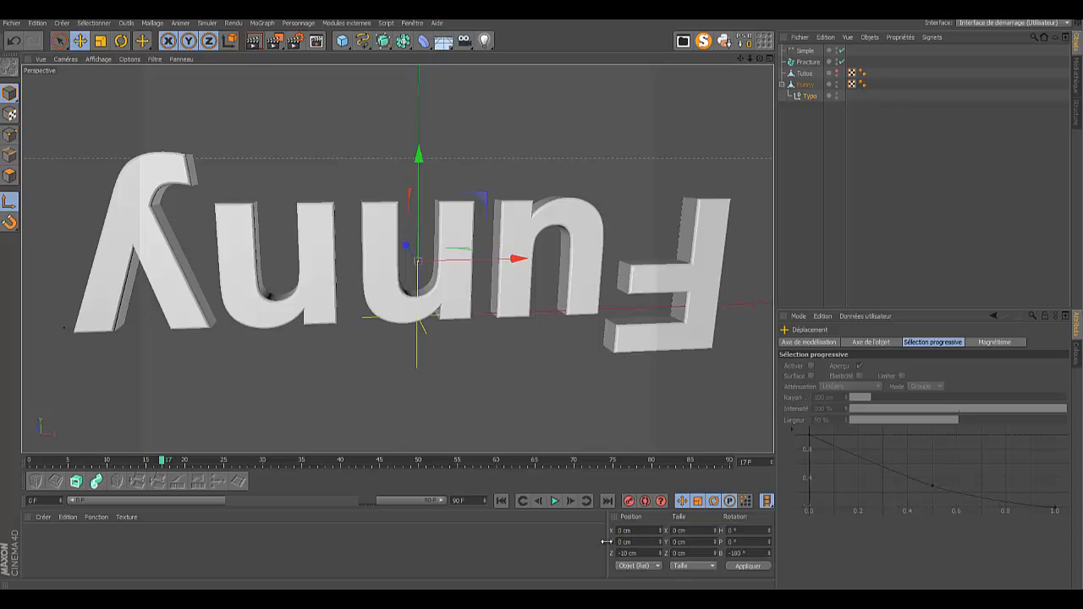
{"action": "left_click", "coordinate": [643, 550]}
{"action": "key", "text": "BackSpace"}
{"action": "type", "text": "0"}
{"action": "key", "text": "Return"}
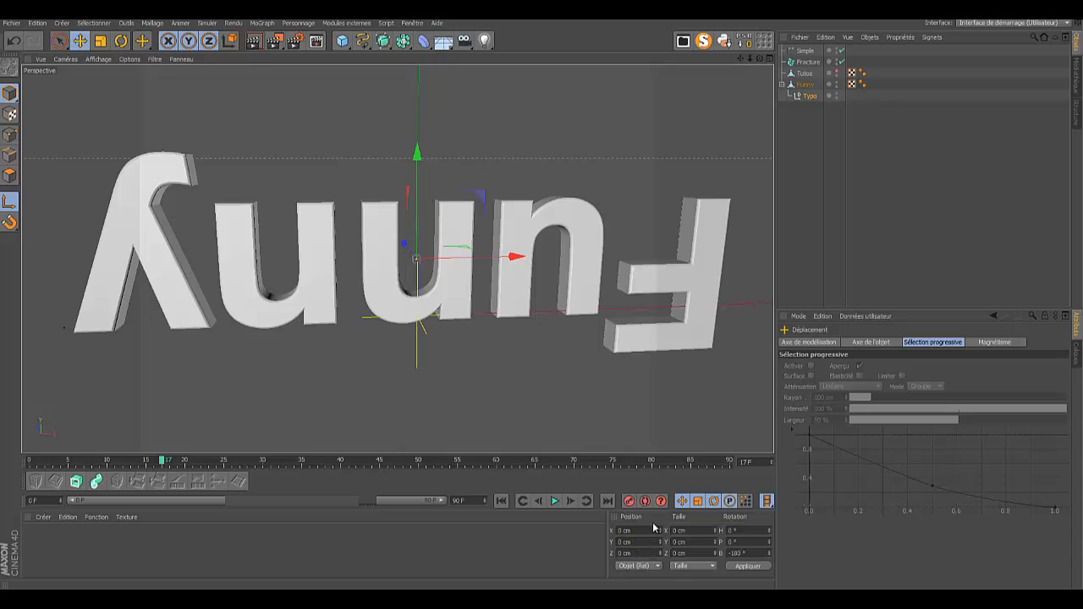
Step: Take the Typo null out of Funny and group both Tutos and Funny under it
{"action": "left_click_drag", "start_coordinate": [808, 98], "coordinate": [799, 127]}
{"action": "left_click", "coordinate": [810, 75]}
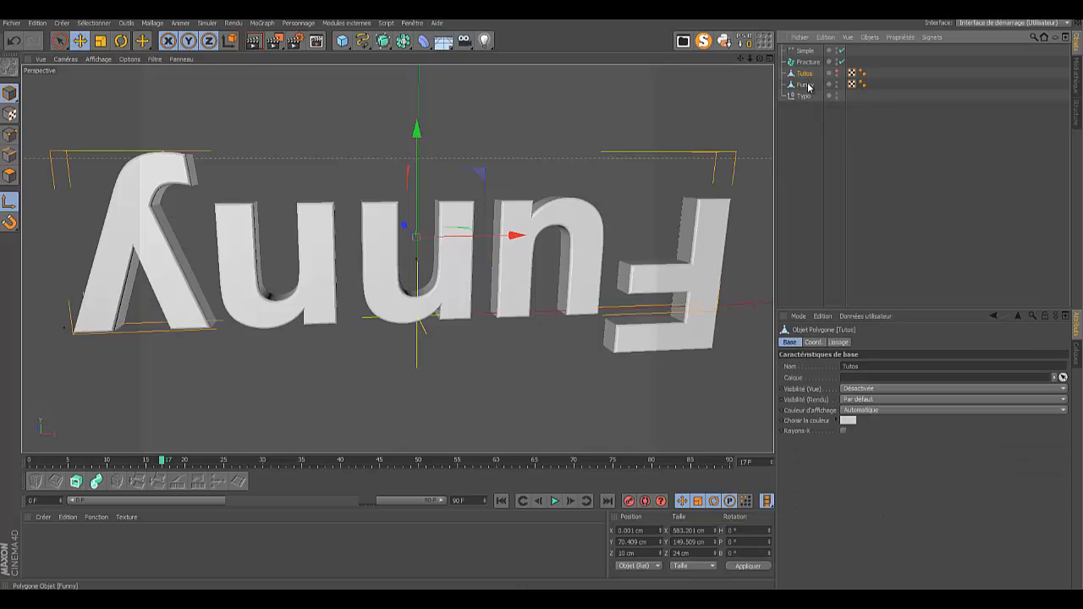
{"action": "left_click", "coordinate": [808, 86], "text": "ctrl"}
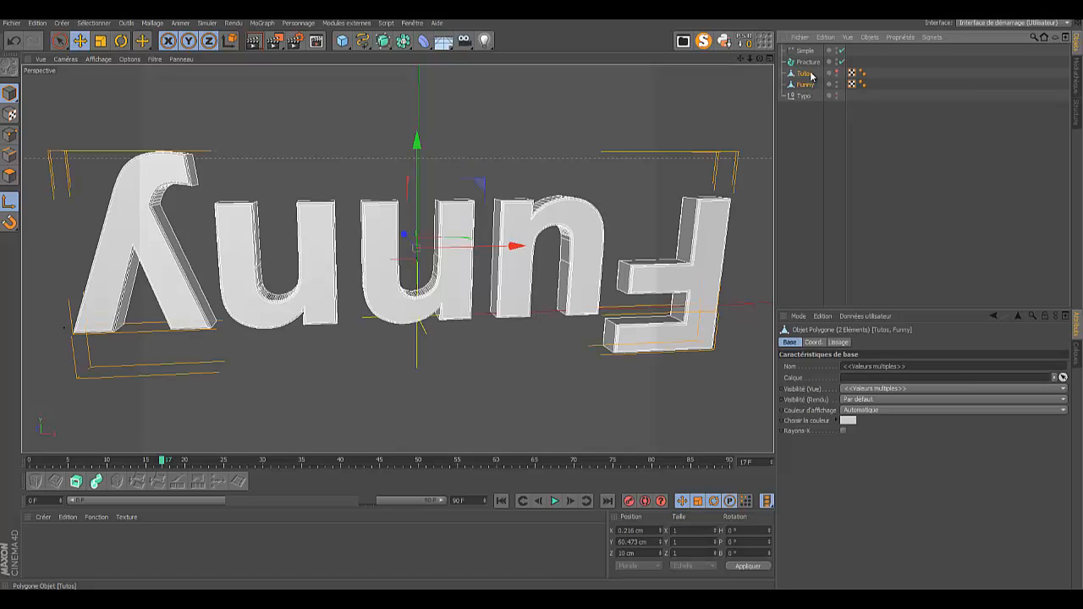
{"action": "left_click_drag", "start_coordinate": [810, 76], "coordinate": [808, 96]}
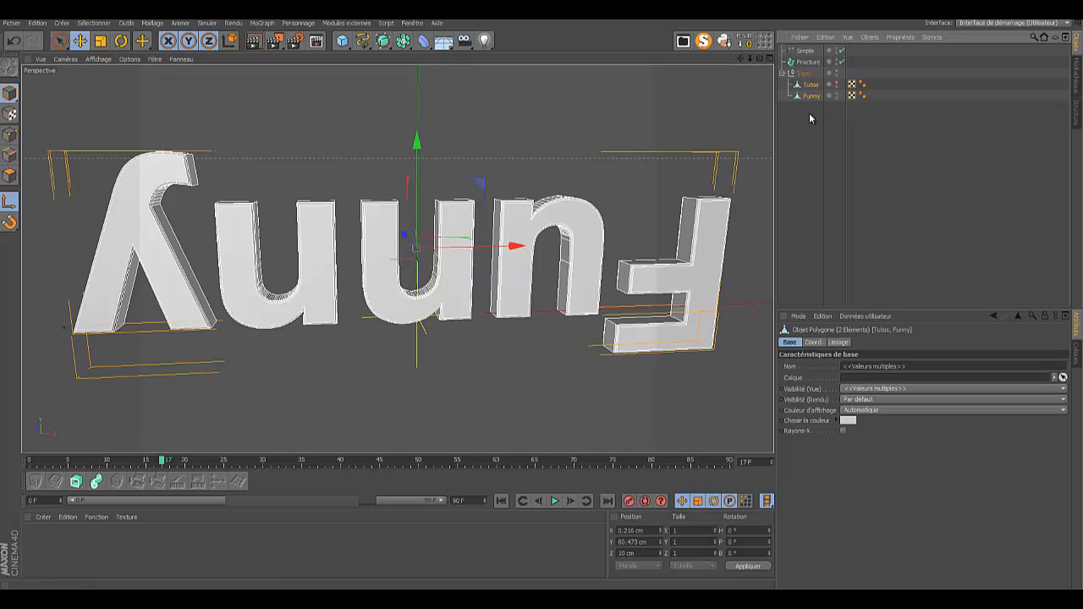
{"action": "left_click", "coordinate": [783, 72]}
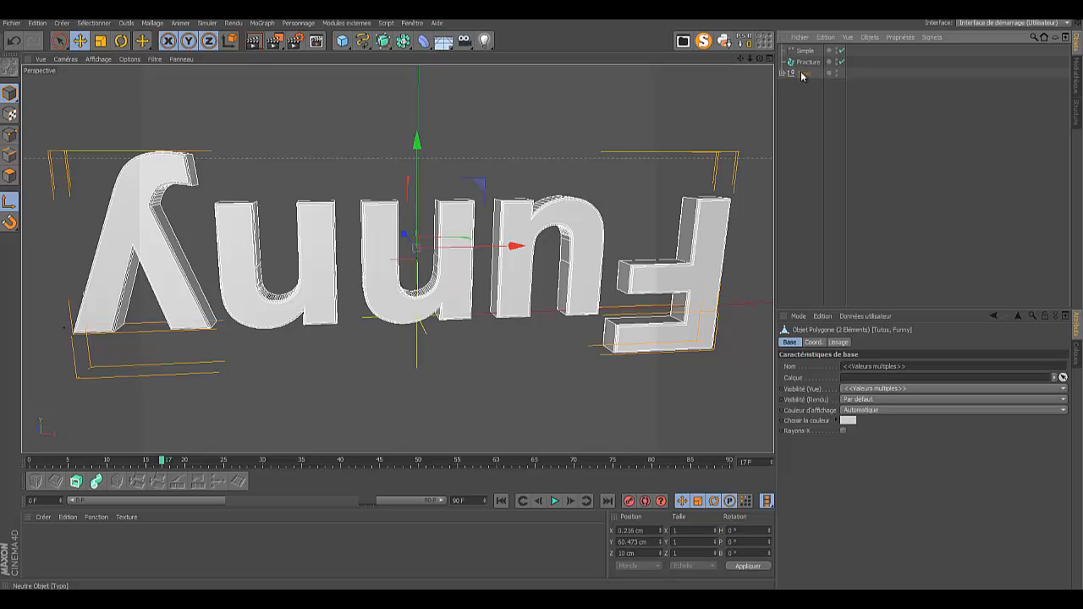
Step: Move to frame 33 and nest the Typo null under the Fracture object
{"action": "left_click", "coordinate": [161, 460]}
{"action": "left_click_drag", "start_coordinate": [162, 460], "coordinate": [289, 461]}
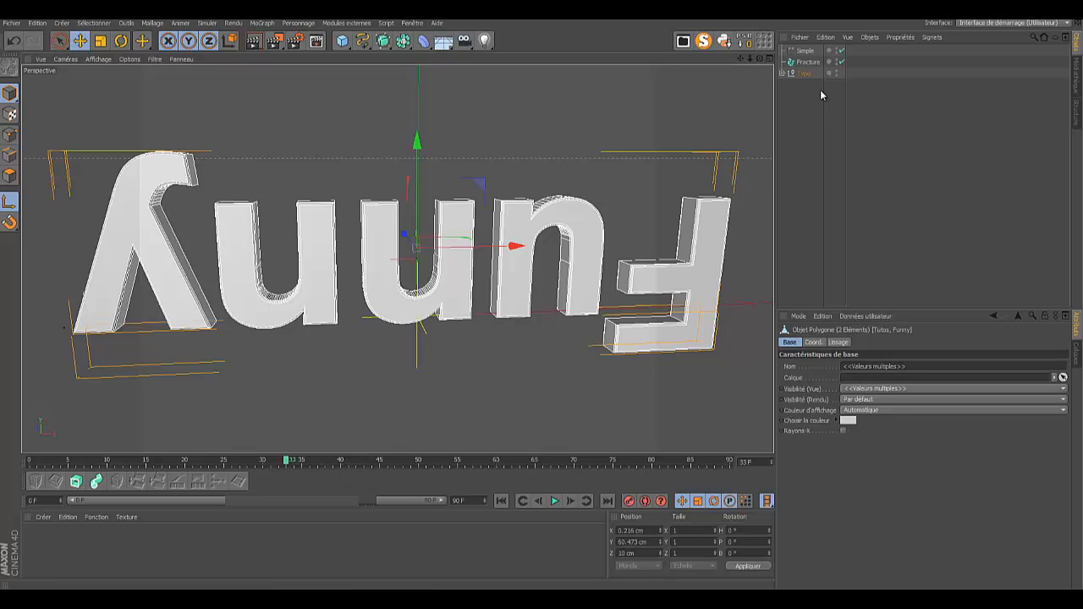
{"action": "left_click_drag", "start_coordinate": [806, 77], "coordinate": [812, 65]}
Step: Scrub the rotation animation back to frame 0 and make Tutos visible in the view again
{"action": "left_click_drag", "start_coordinate": [285, 462], "coordinate": [29, 458]}
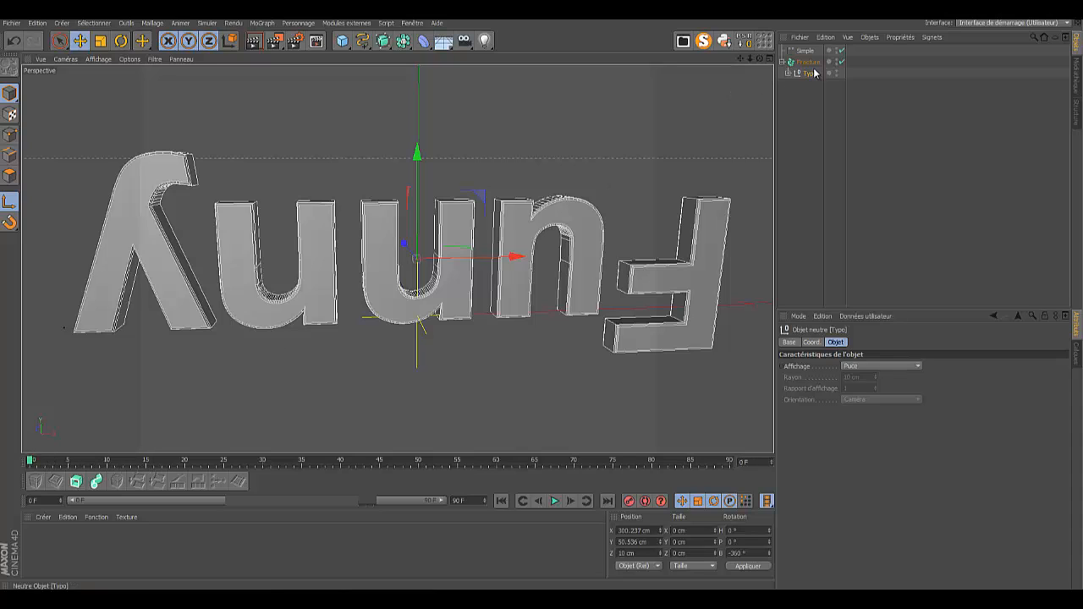
{"action": "left_click", "coordinate": [788, 74]}
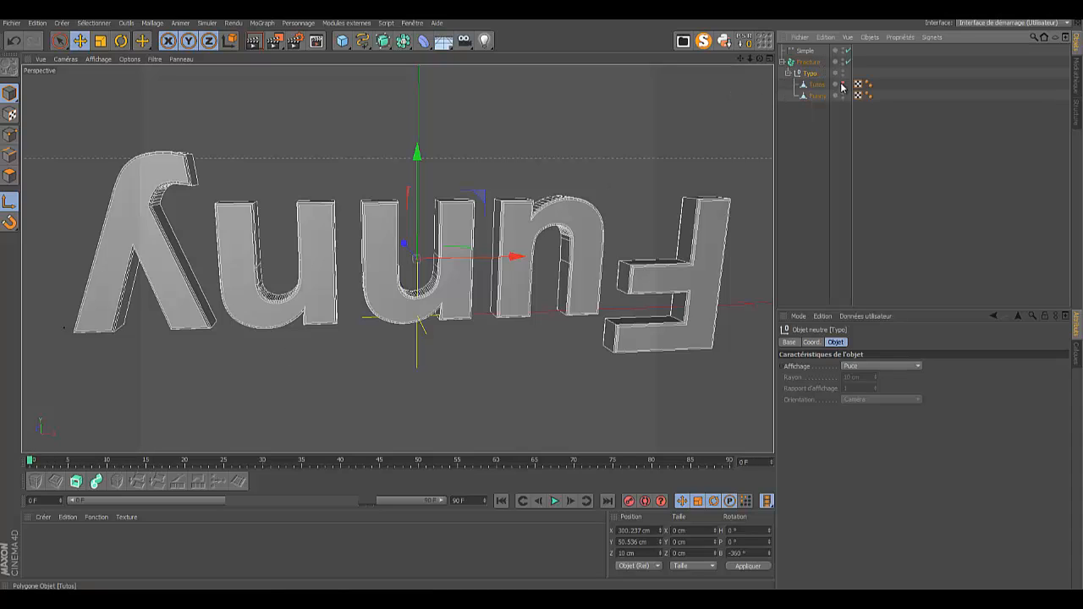
{"action": "left_click", "coordinate": [842, 85]}
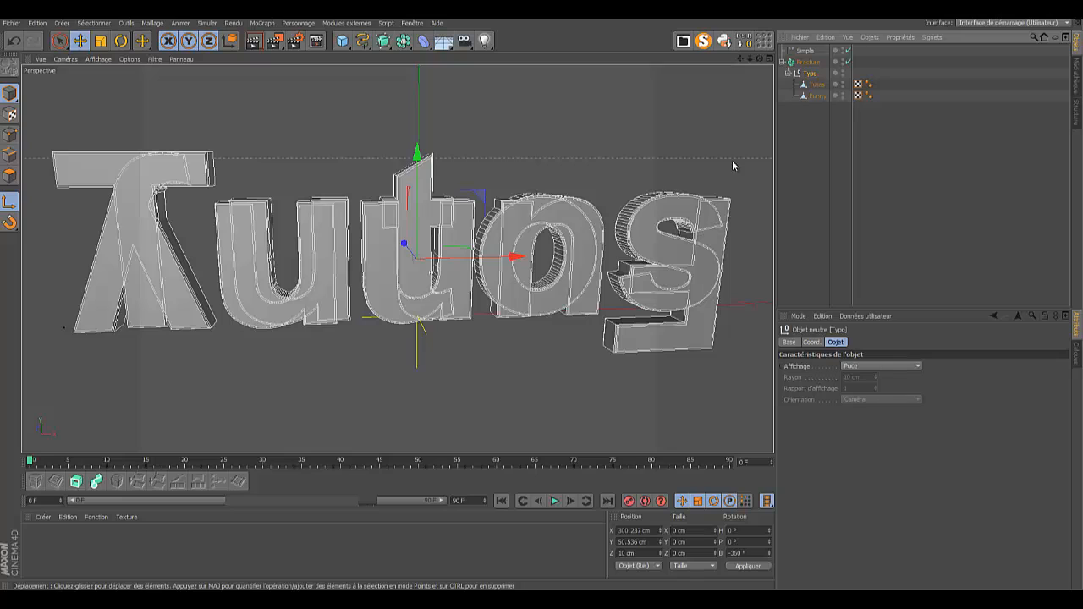
Step: Add a MoGraph Tracer object that references the Fracture object
{"action": "left_click", "coordinate": [808, 63]}
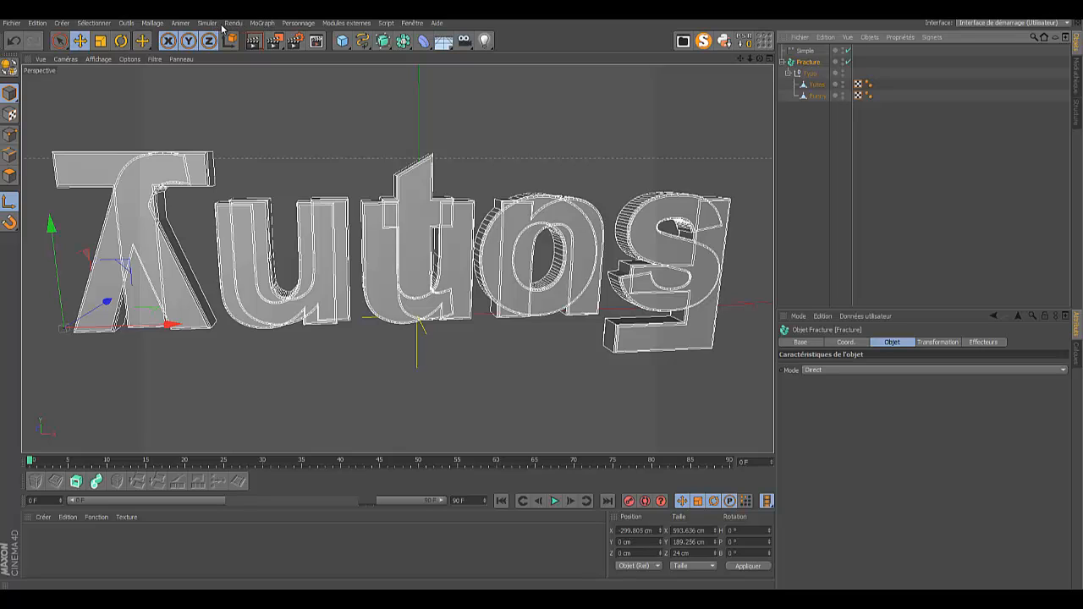
{"action": "left_click", "coordinate": [261, 24]}
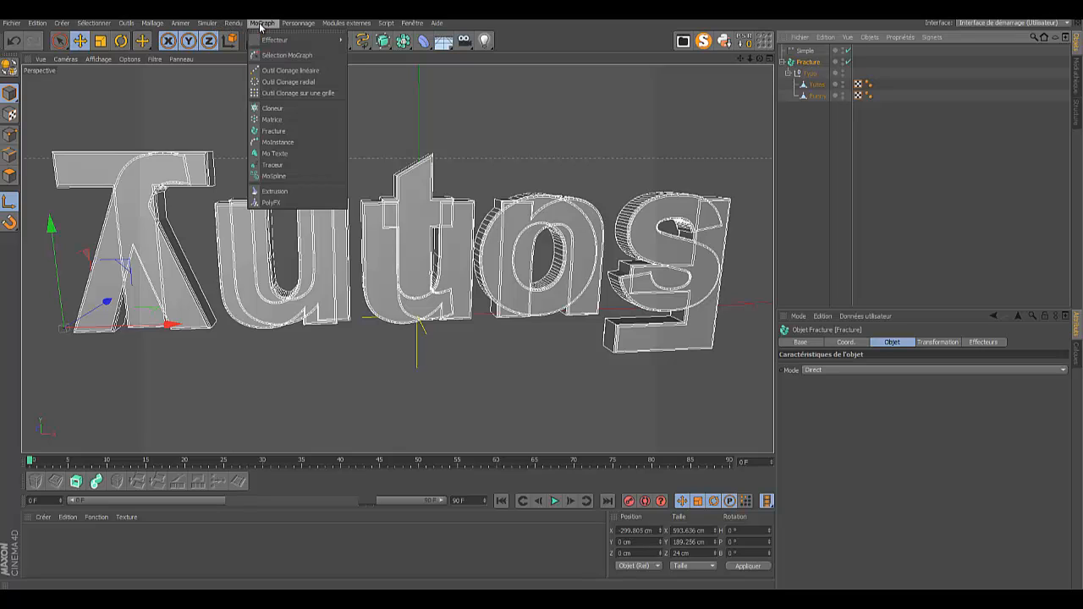
{"action": "left_click", "coordinate": [271, 166]}
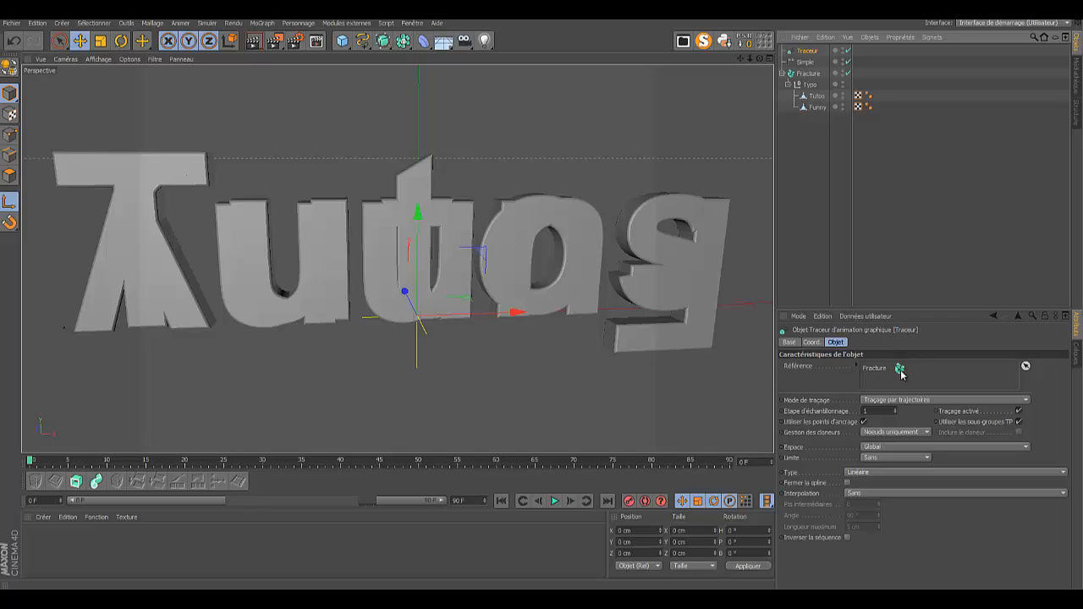
Step: Set the Tracer's cloner handling to Clones immédiats and its limit to À partir de la fin with an amount of 5
{"action": "left_click", "coordinate": [928, 433]}
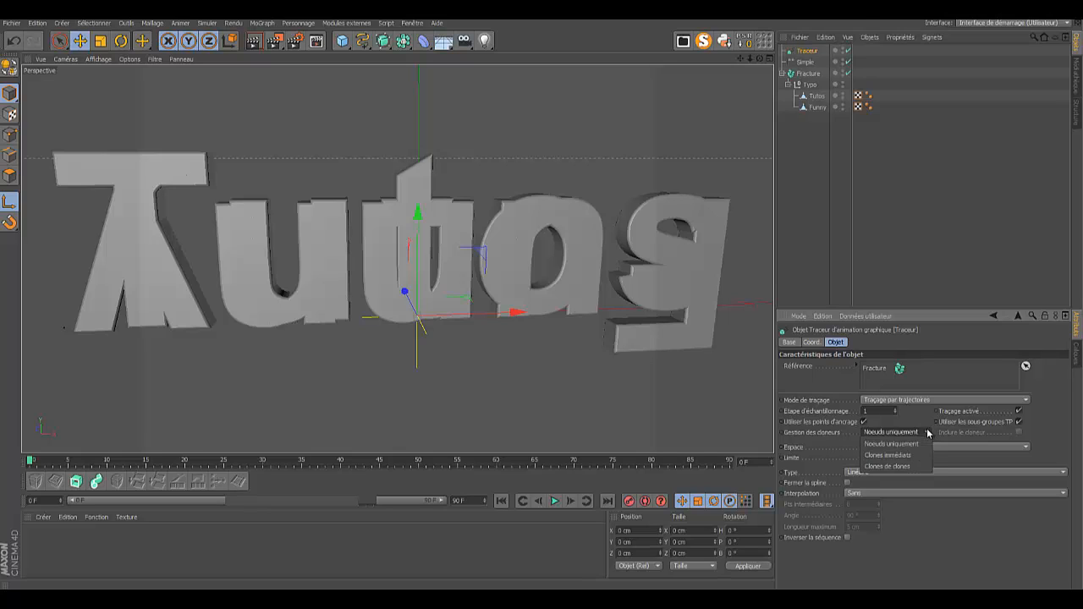
{"action": "left_click", "coordinate": [917, 456]}
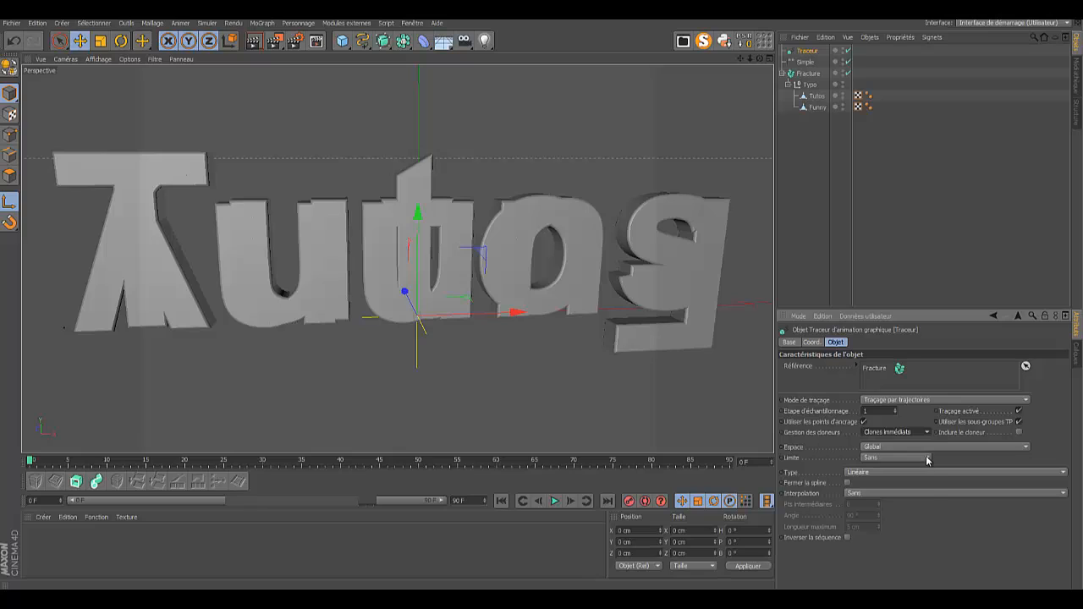
{"action": "left_click", "coordinate": [927, 458]}
{"action": "left_click", "coordinate": [886, 492]}
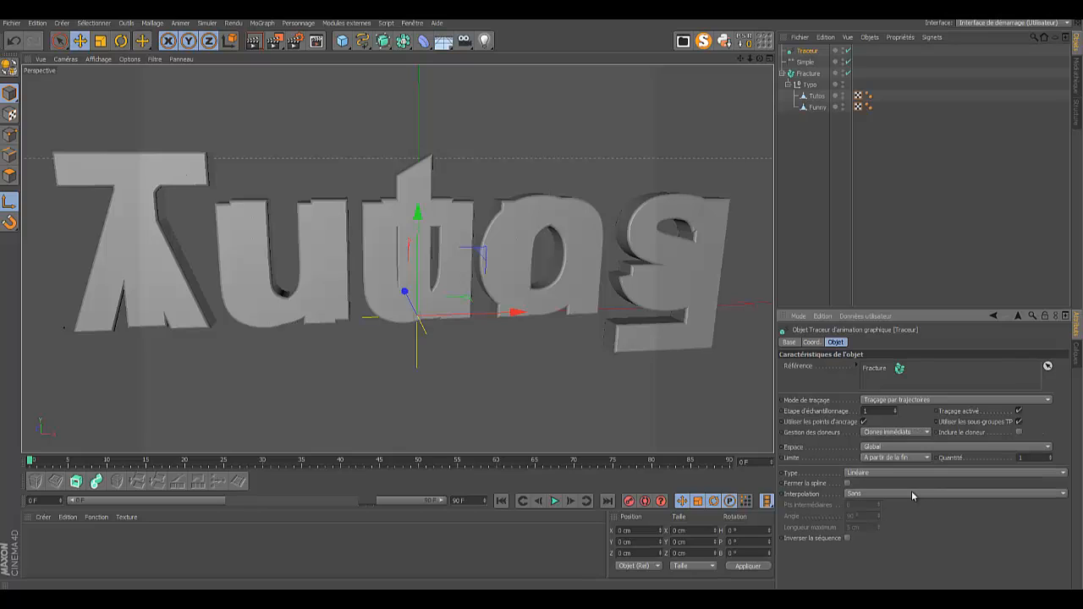
{"action": "left_click", "coordinate": [1026, 457]}
Step: Set the Tracer's spline type to Bézier and its interpolation to Naturelle, staying at frame 0
{"action": "left_click", "coordinate": [1055, 474]}
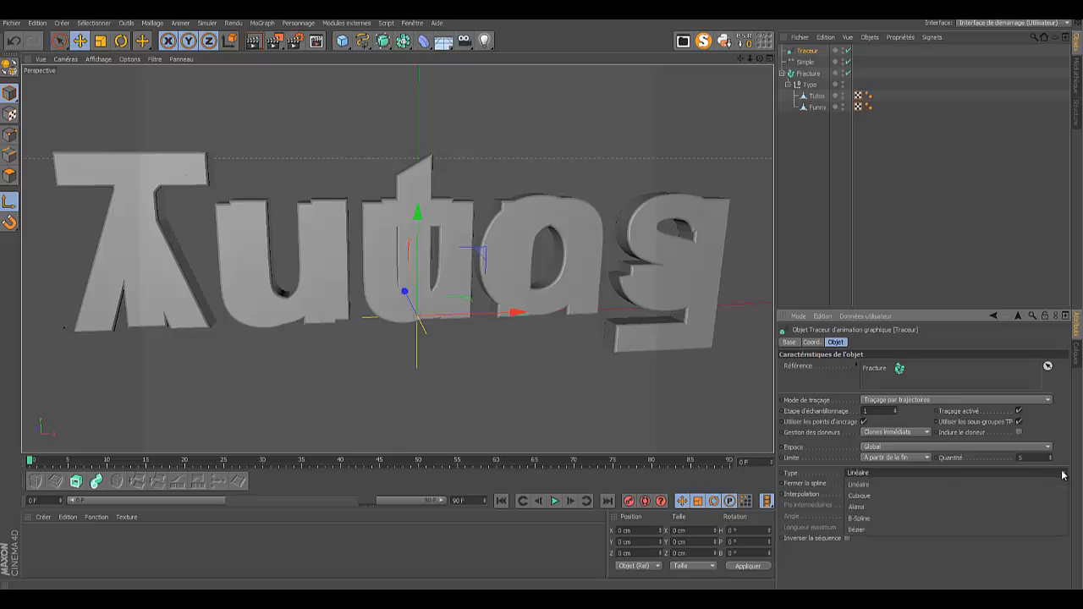
{"action": "left_click", "coordinate": [880, 529]}
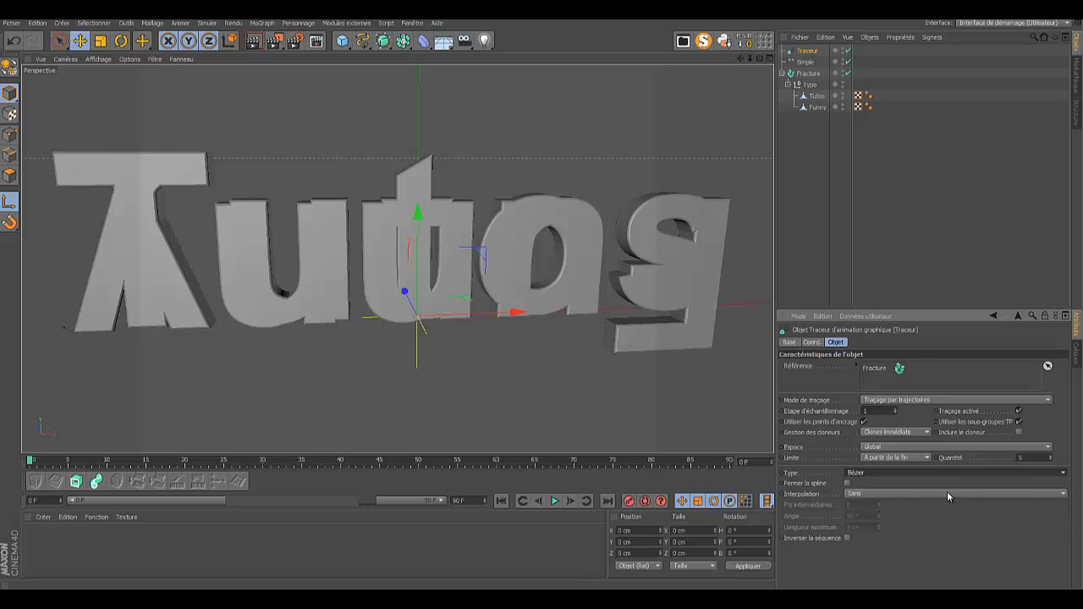
{"action": "left_click", "coordinate": [1059, 494]}
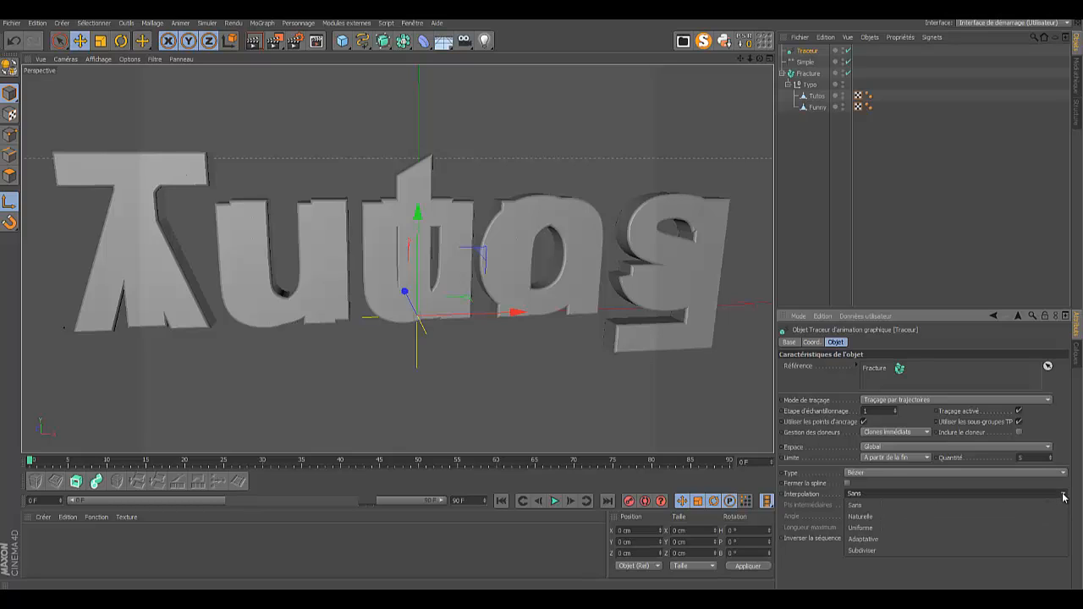
{"action": "left_click", "coordinate": [878, 517]}
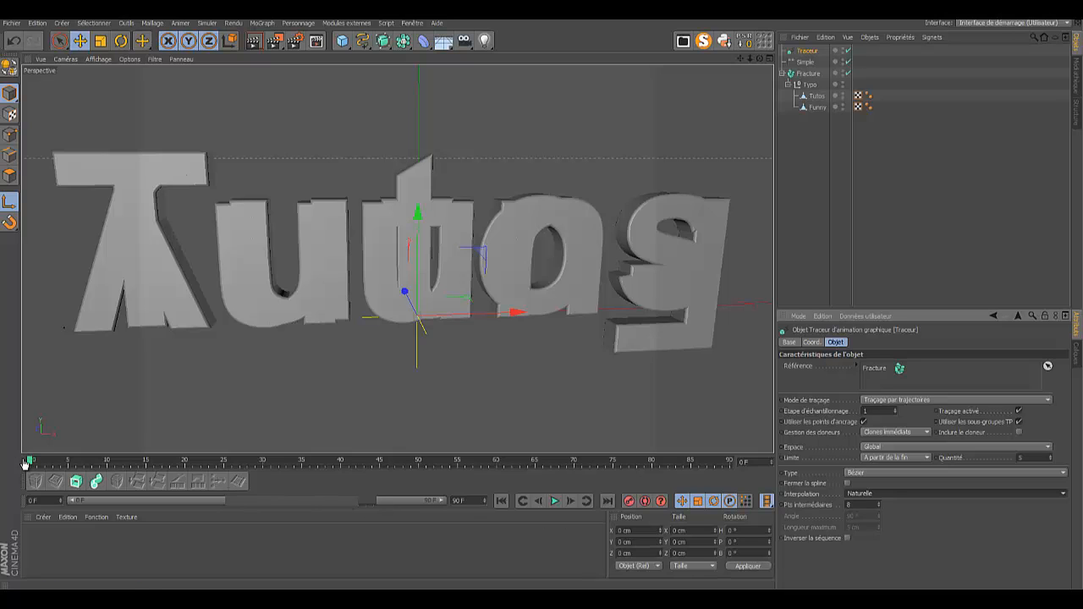
{"action": "mouse_move", "coordinate": [25, 463]}
{"action": "left_mouse_down"}
{"action": "mouse_move", "coordinate": [200, 465]}
{"action": "mouse_move", "coordinate": [396, 488]}
{"action": "mouse_move", "coordinate": [28, 461]}
{"action": "left_mouse_up"}
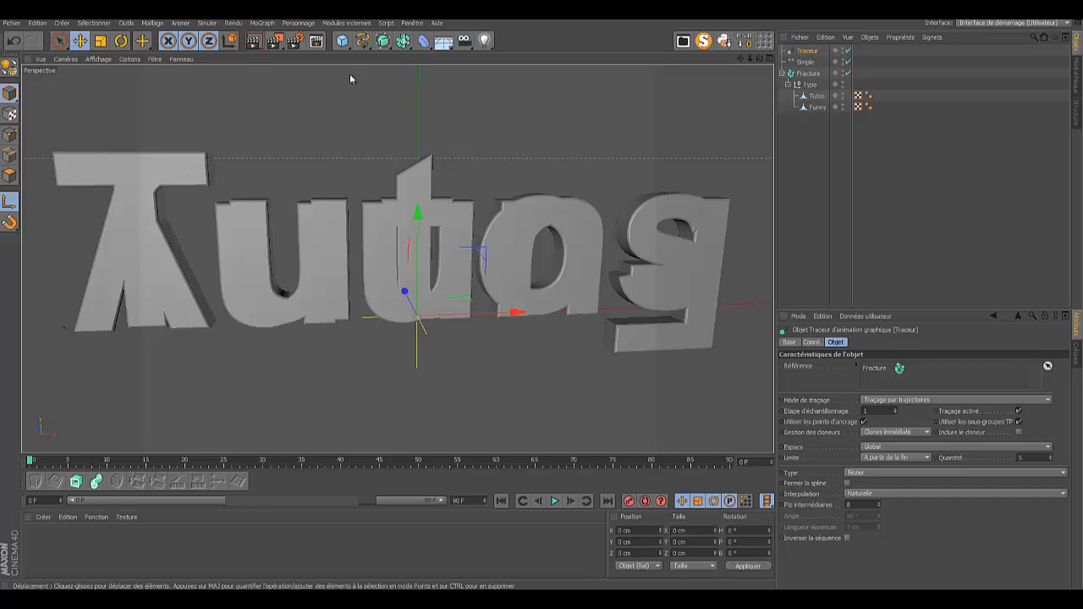
Step: Add a Delay effector (Effecteur Délai) to the Fracture object, check its effector list and preview the motion from frame 0
{"action": "left_click", "coordinate": [808, 74]}
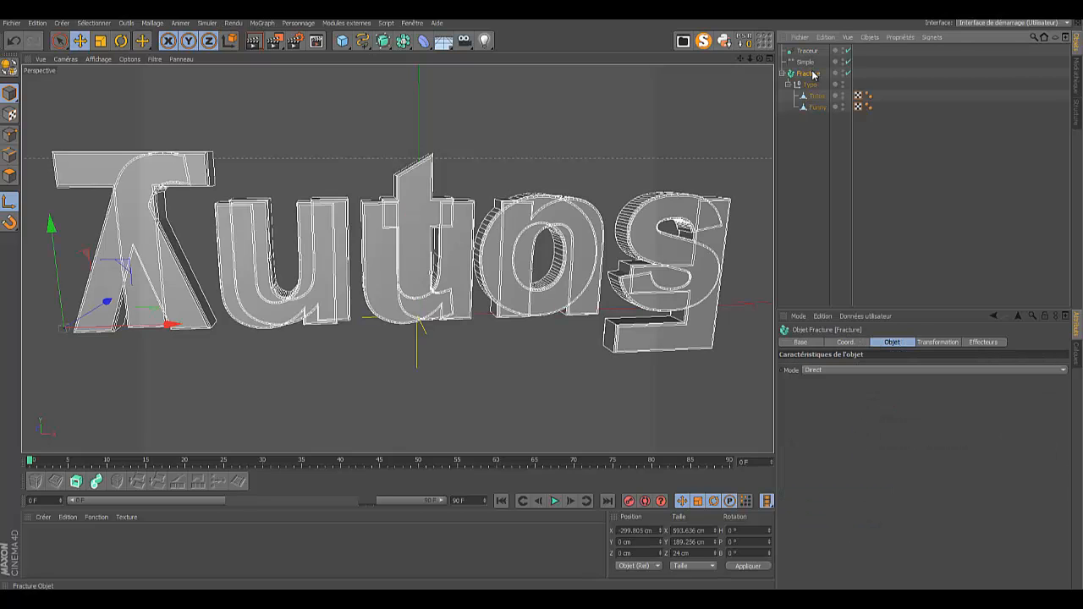
{"action": "left_click", "coordinate": [261, 23]}
{"action": "mouse_move", "coordinate": [273, 41]}
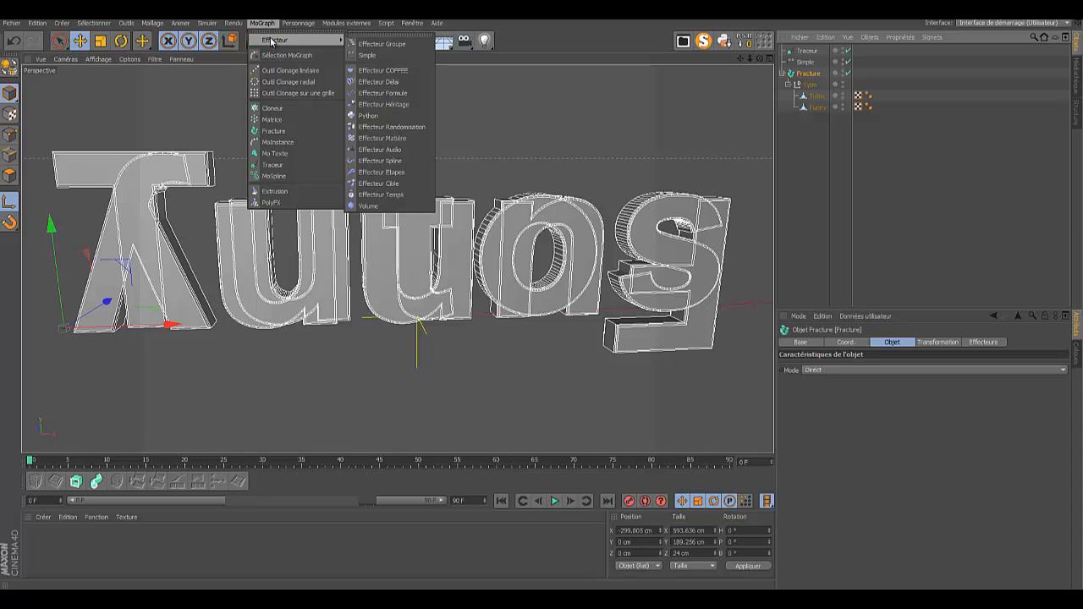
{"action": "left_click", "coordinate": [386, 82]}
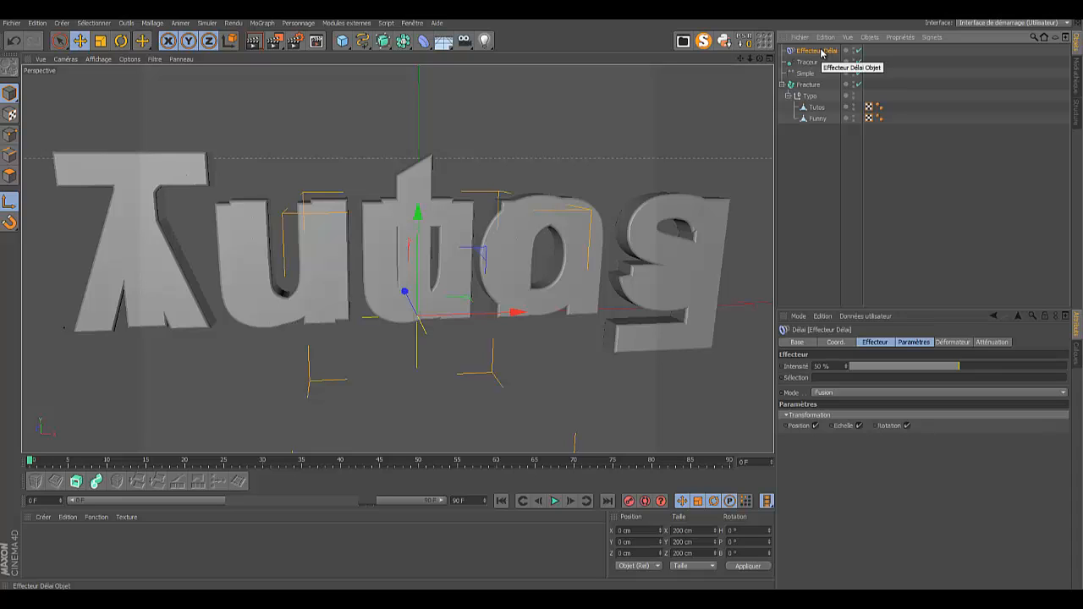
{"action": "left_click", "coordinate": [809, 86]}
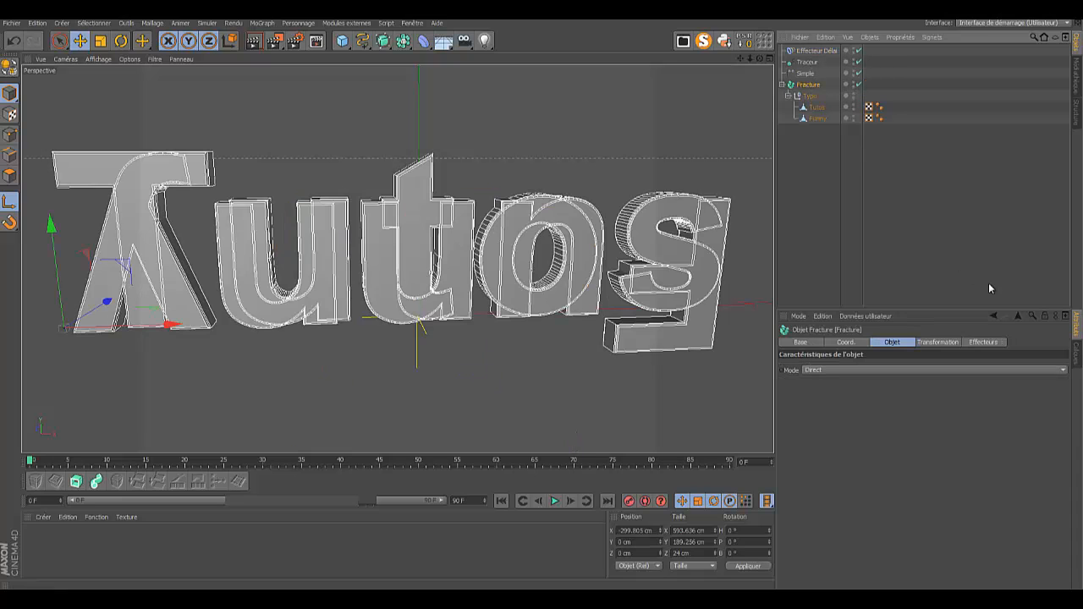
{"action": "left_click", "coordinate": [984, 342]}
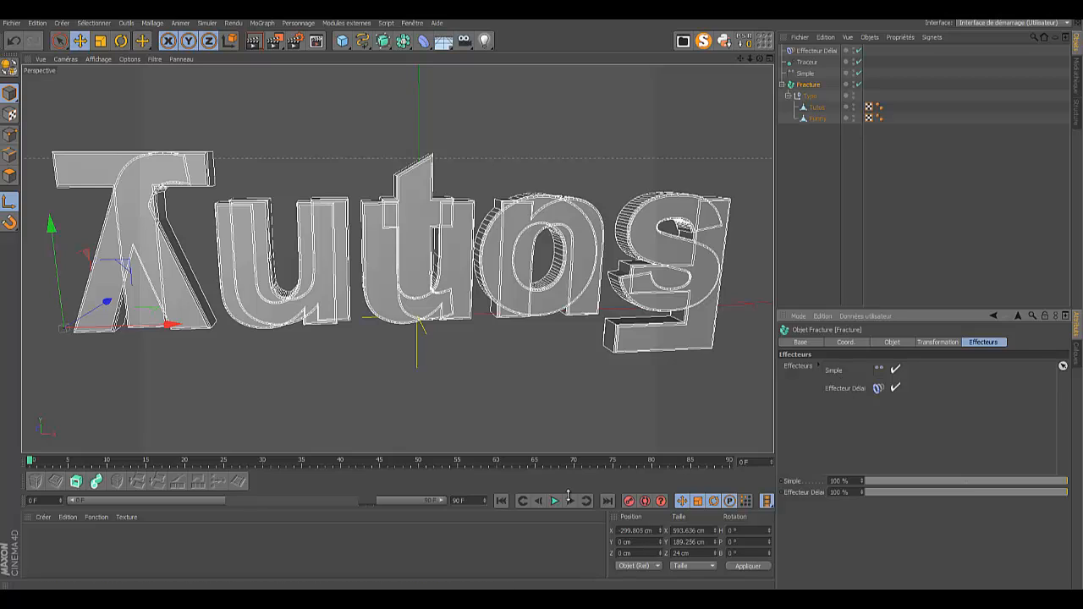
{"action": "left_click", "coordinate": [31, 464]}
{"action": "left_click_drag", "start_coordinate": [32, 464], "coordinate": [25, 487]}
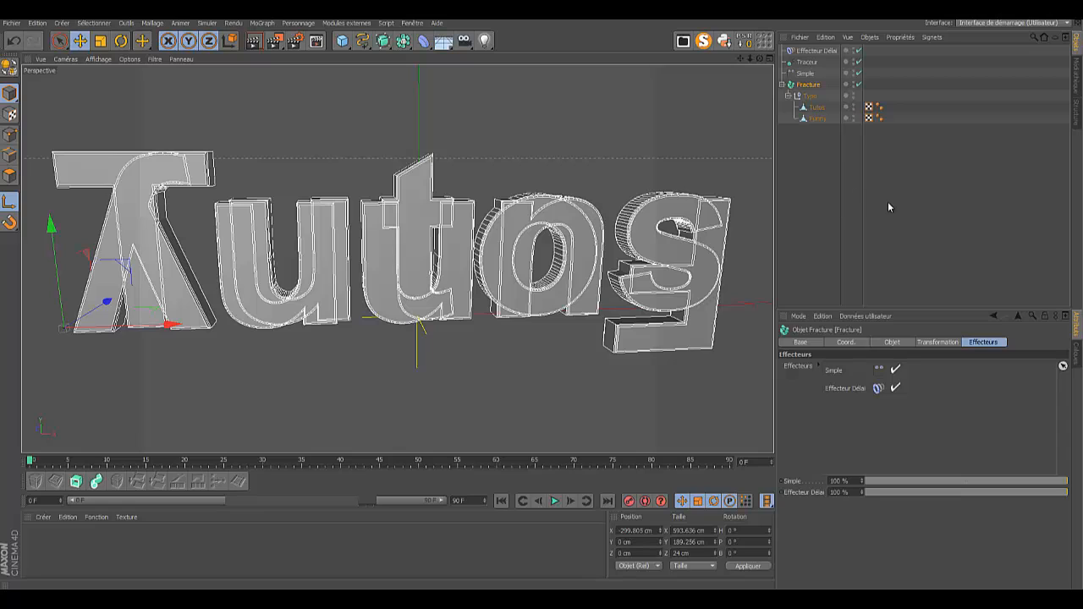
Step: Set the Delay effector's intensity to 73 % in Fusion mode and preview the motion, returning to frame 0
{"action": "left_click", "coordinate": [814, 53]}
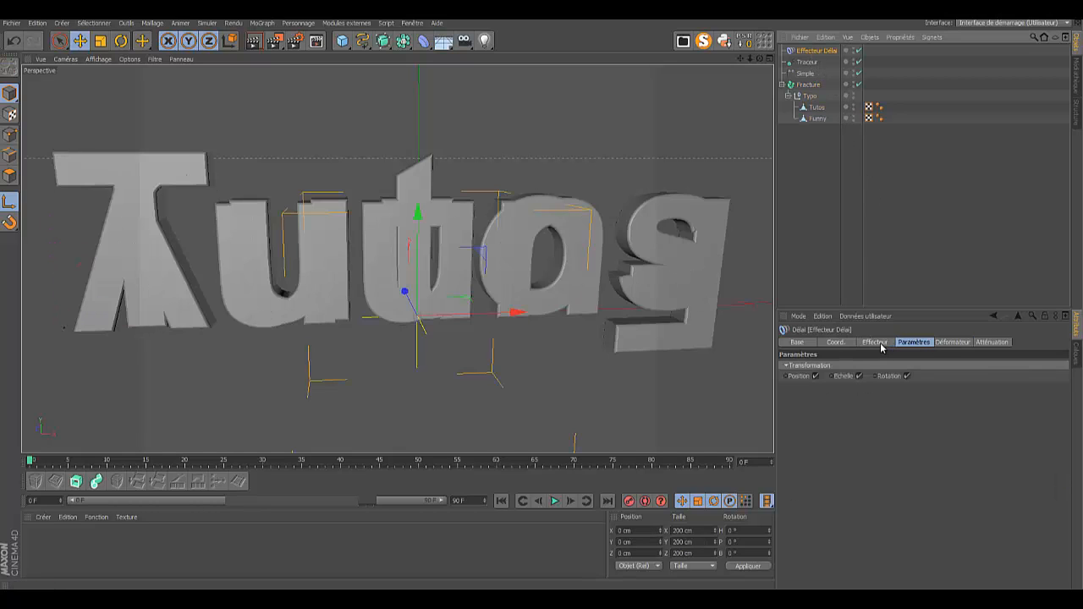
{"action": "left_click", "coordinate": [949, 343]}
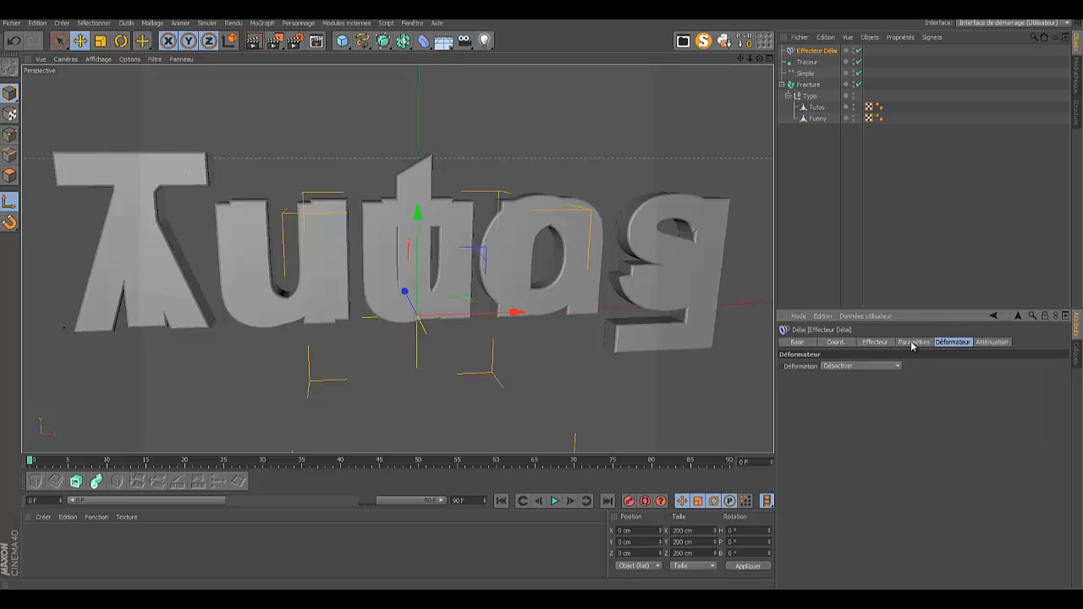
{"action": "left_click", "coordinate": [912, 343]}
{"action": "left_click", "coordinate": [875, 343]}
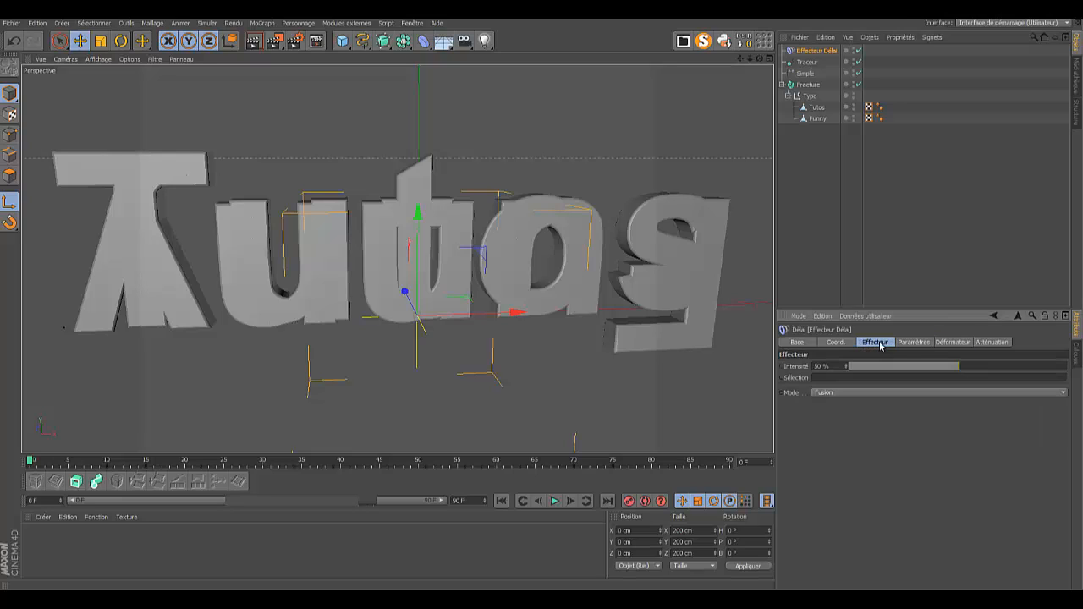
{"action": "double_click", "coordinate": [823, 366]}
{"action": "key", "text": "Return"}
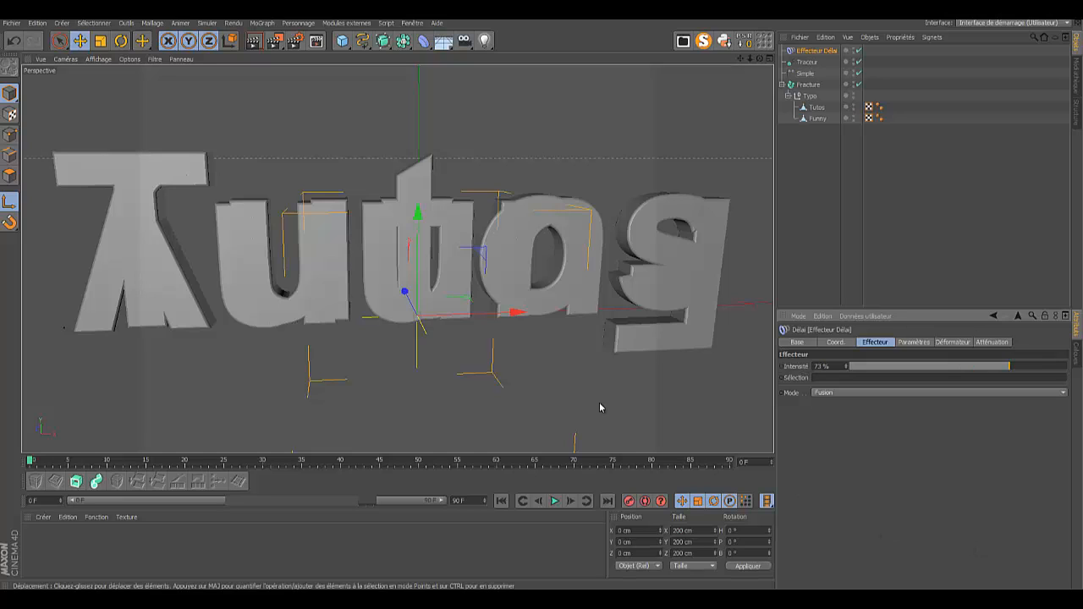
{"action": "mouse_move", "coordinate": [31, 461]}
{"action": "left_mouse_down"}
{"action": "mouse_move", "coordinate": [330, 465]}
{"action": "mouse_move", "coordinate": [570, 494]}
{"action": "mouse_move", "coordinate": [414, 499]}
{"action": "mouse_move", "coordinate": [19, 456]}
{"action": "left_mouse_up"}
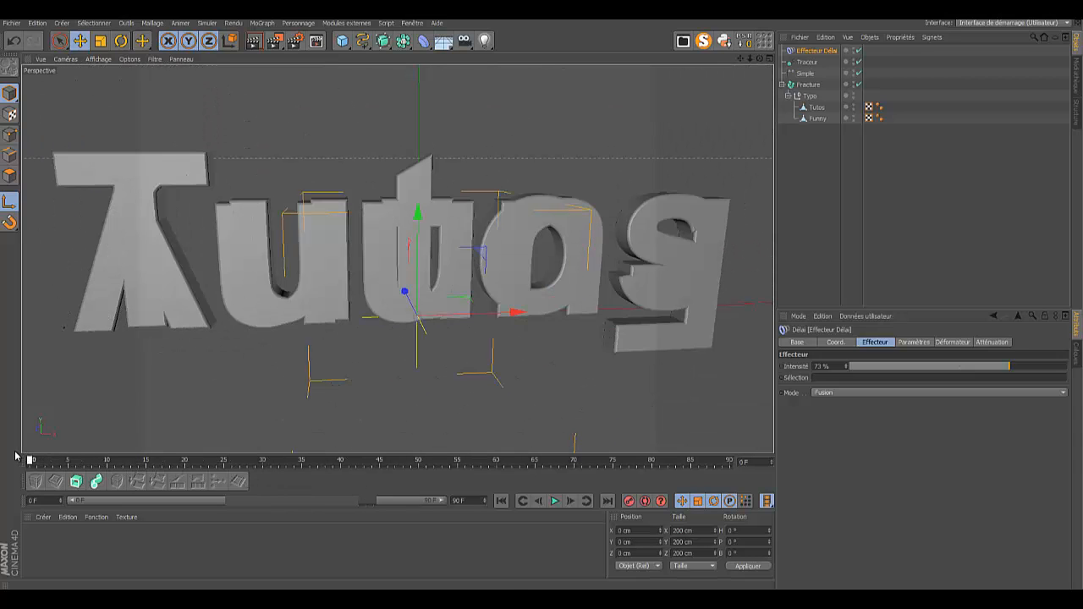
Step: Show the Simple effector's rotation parameters and move the timeline to frame 31, the 90° point of the flip
{"action": "left_click", "coordinate": [806, 74]}
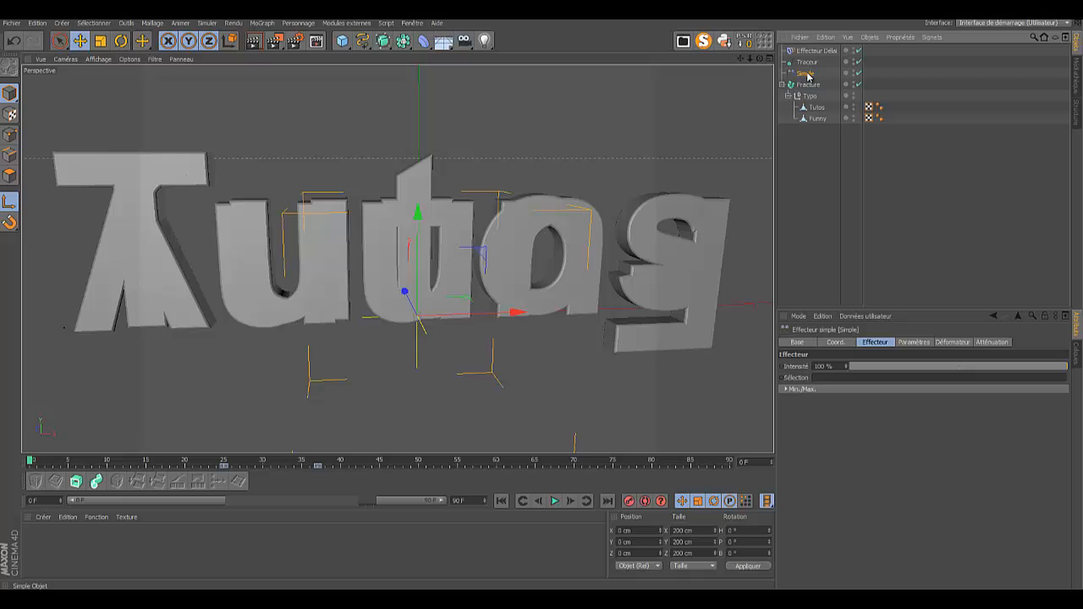
{"action": "left_click", "coordinate": [913, 342]}
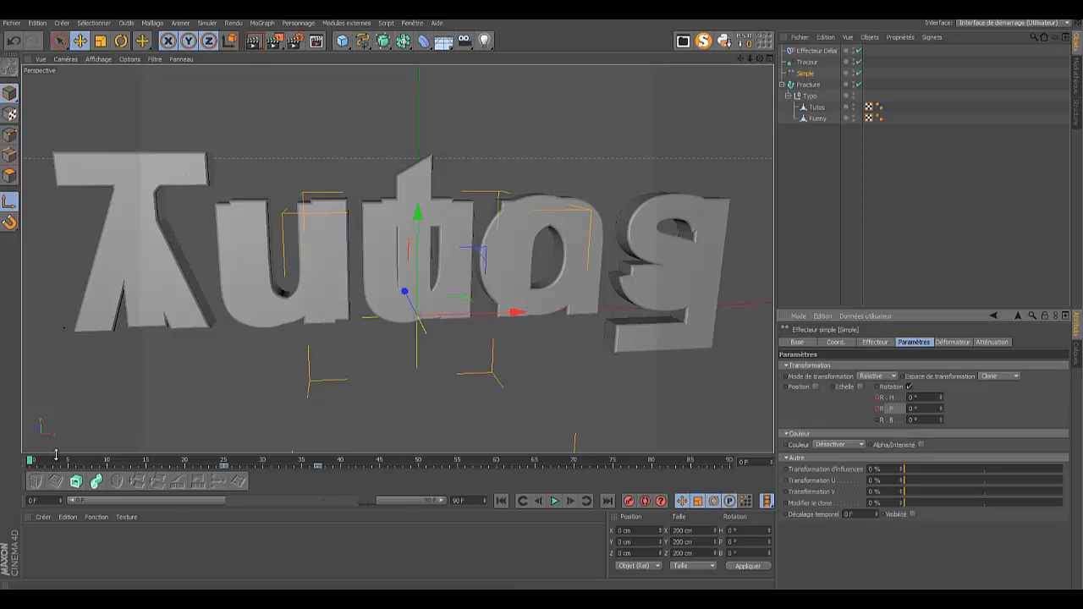
{"action": "mouse_move", "coordinate": [33, 462]}
{"action": "left_mouse_down"}
{"action": "mouse_move", "coordinate": [155, 447]}
{"action": "mouse_move", "coordinate": [394, 461]}
{"action": "mouse_move", "coordinate": [30, 457]}
{"action": "left_mouse_up"}
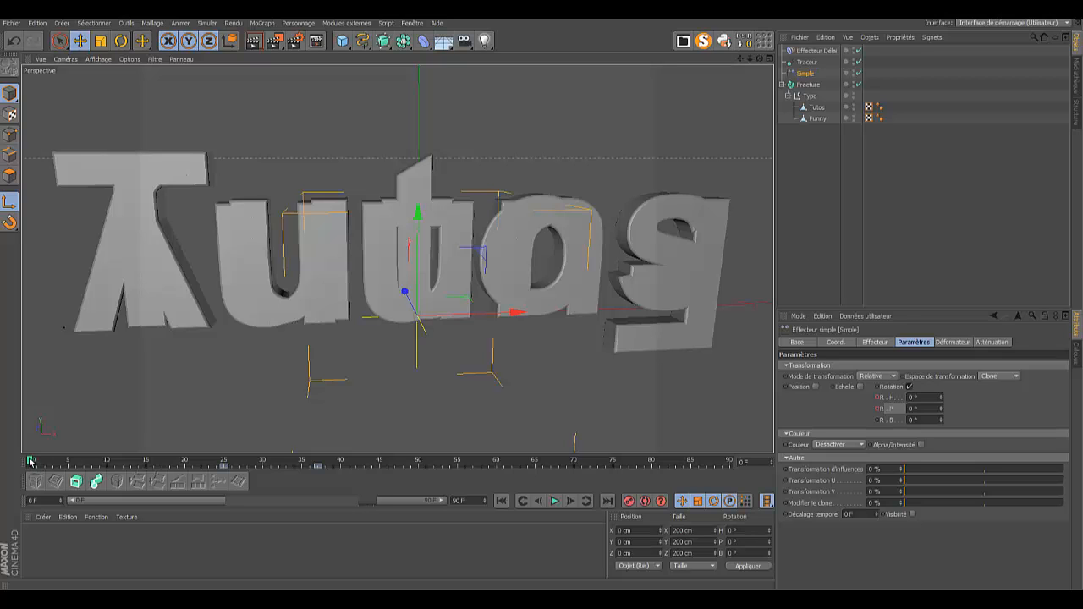
{"action": "left_click_drag", "start_coordinate": [30, 461], "coordinate": [280, 462]}
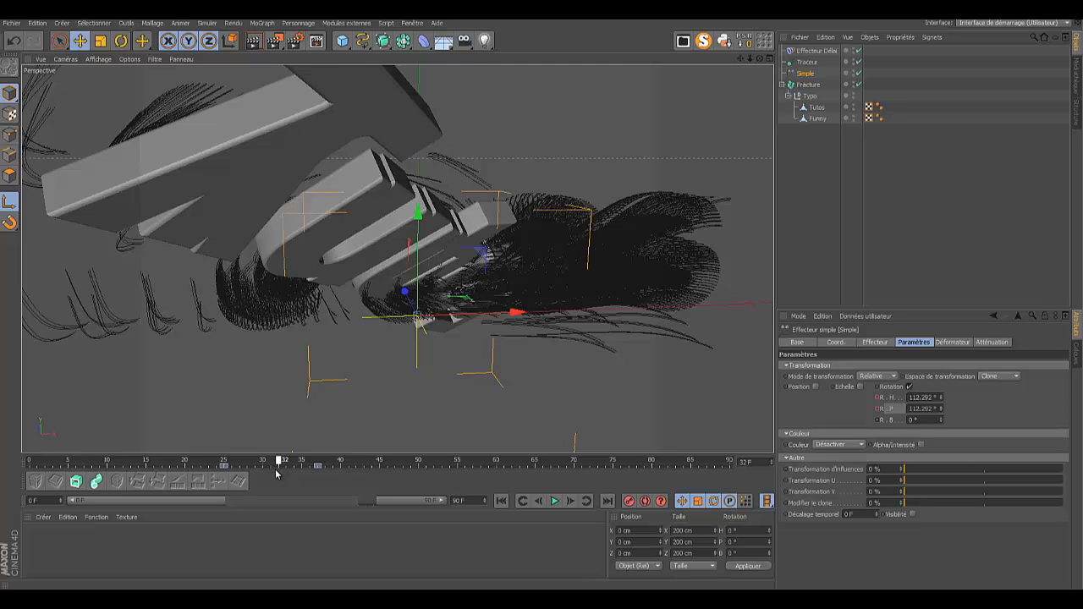
{"action": "left_click_drag", "start_coordinate": [276, 474], "coordinate": [272, 471]}
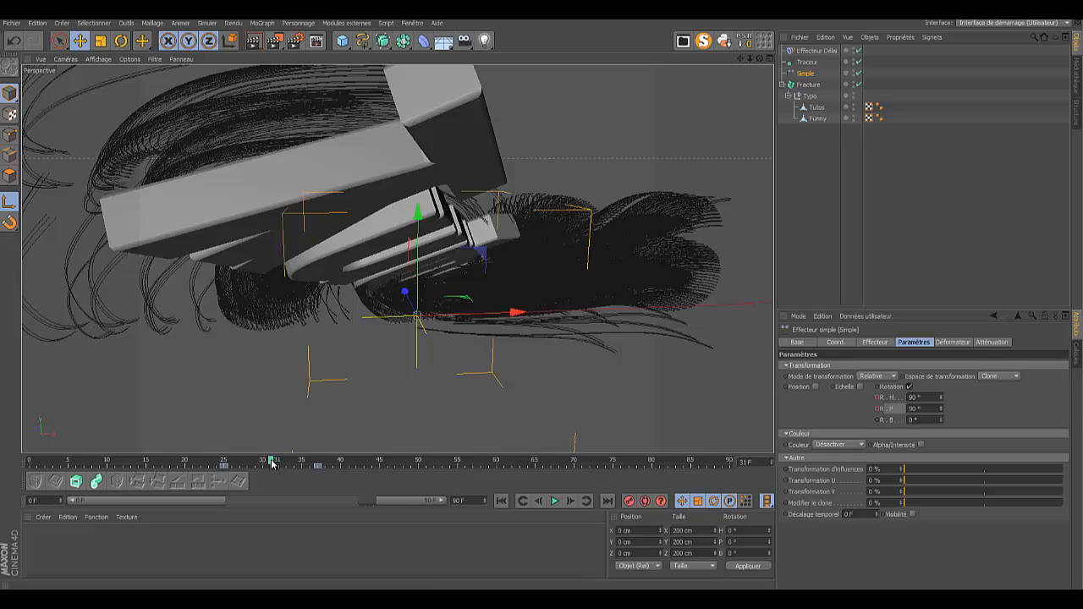
Step: Add a Display tag (Affichage) to both the Tutos and Funny objects
{"action": "left_click", "coordinate": [816, 107]}
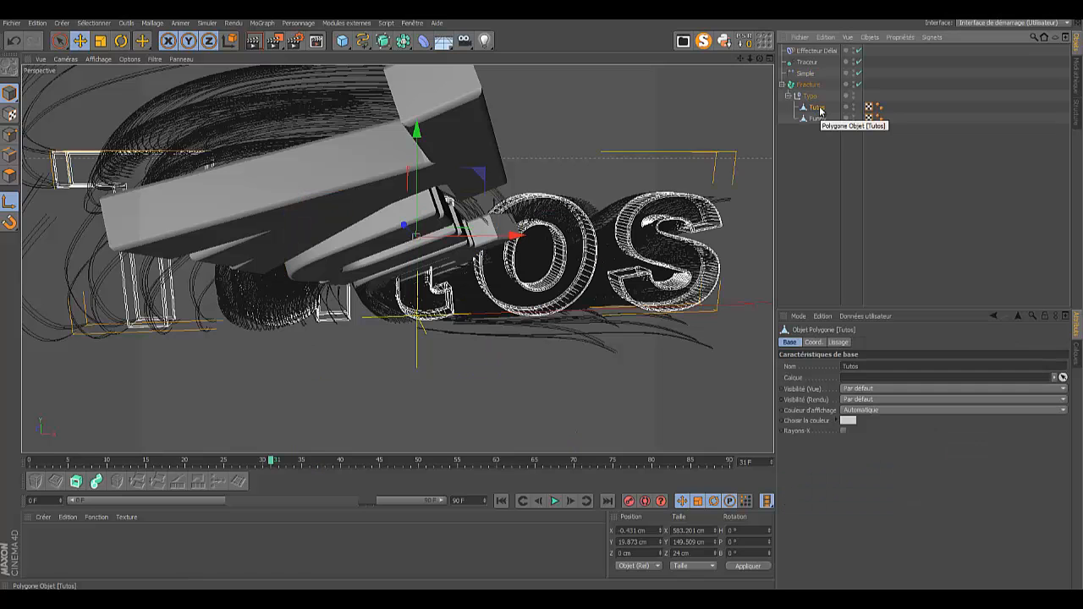
{"action": "left_click", "coordinate": [814, 118], "text": "ctrl"}
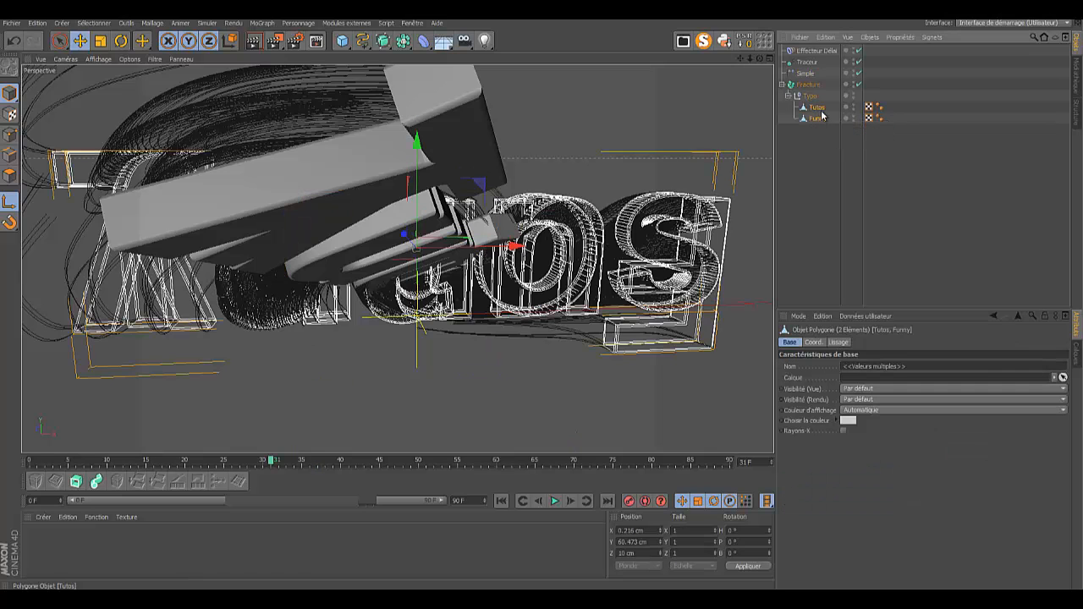
{"action": "right_click", "coordinate": [822, 111]}
{"action": "mouse_move", "coordinate": [862, 114]}
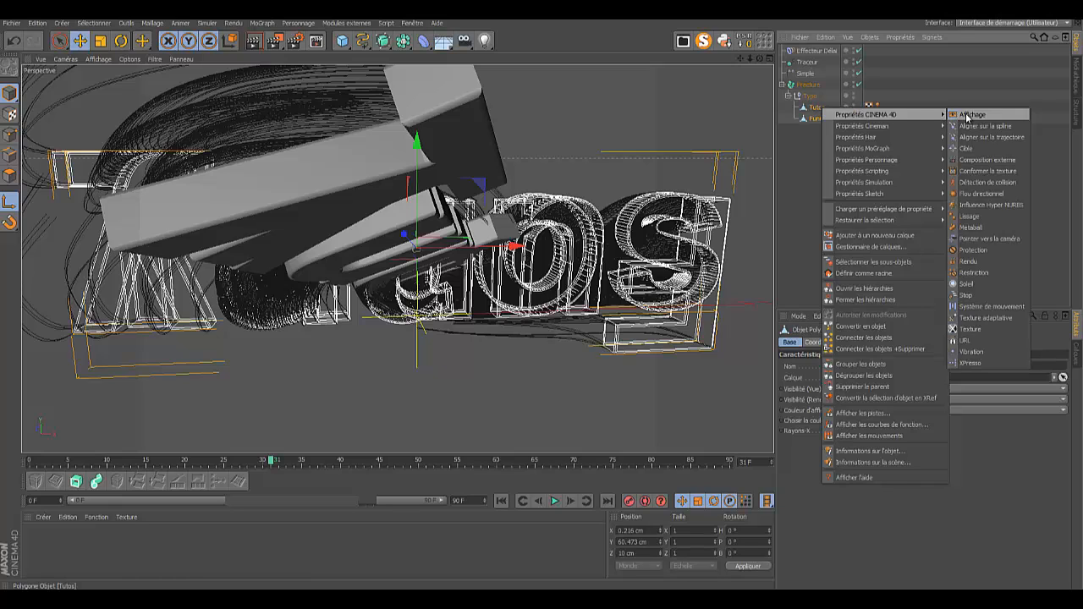
{"action": "left_click", "coordinate": [967, 117]}
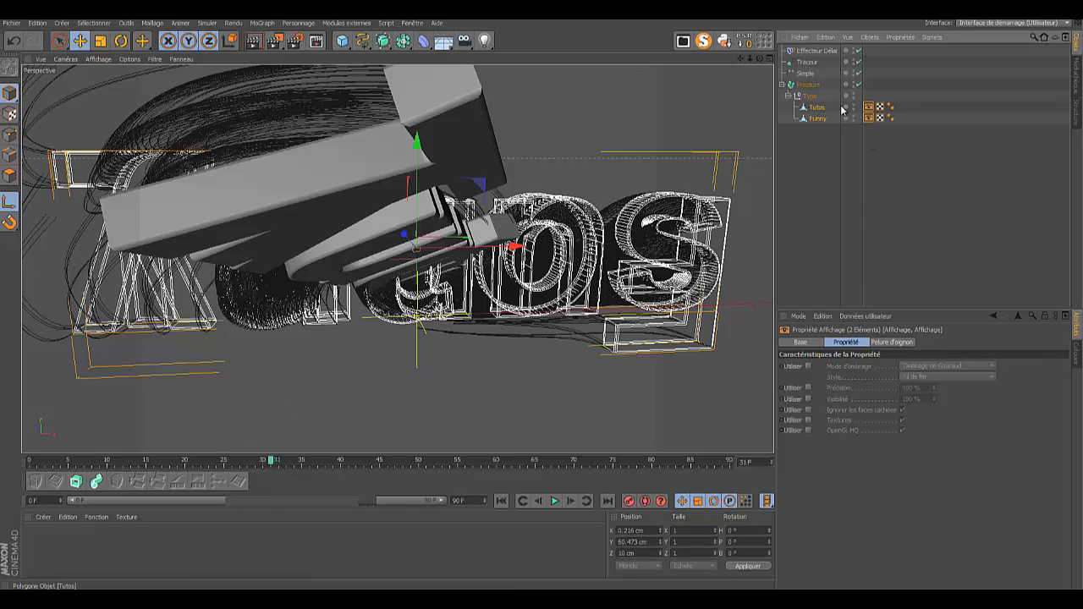
Step: Enable visibility on Tutos's Display tag and keyframe it at 100 % on frame 31 and 0 % on frame 32
{"action": "left_click", "coordinate": [869, 109]}
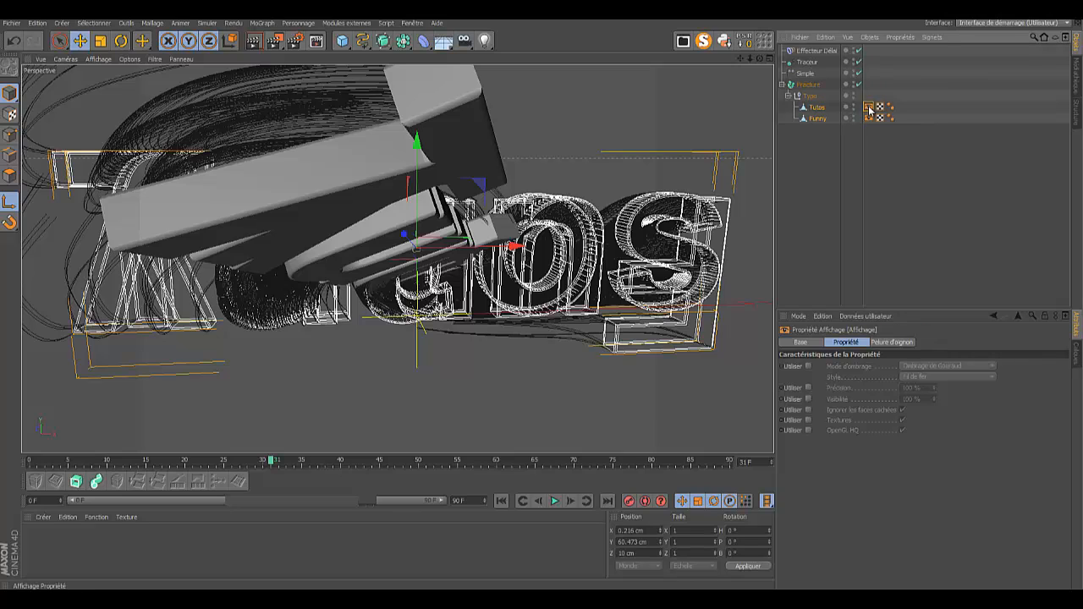
{"action": "left_click", "coordinate": [808, 399]}
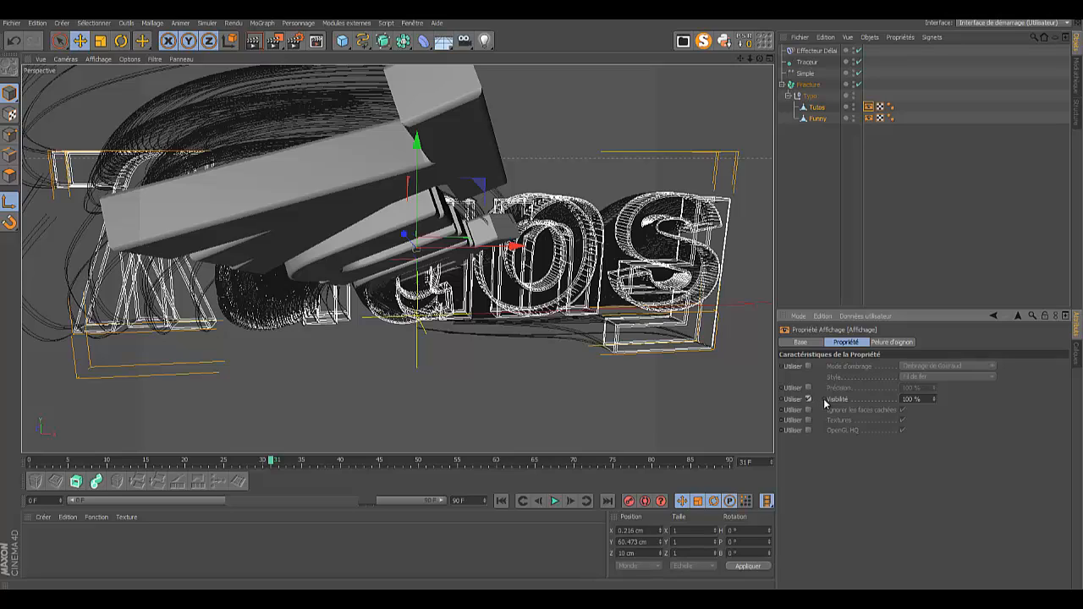
{"action": "left_click", "coordinate": [824, 400], "text": "ctrl"}
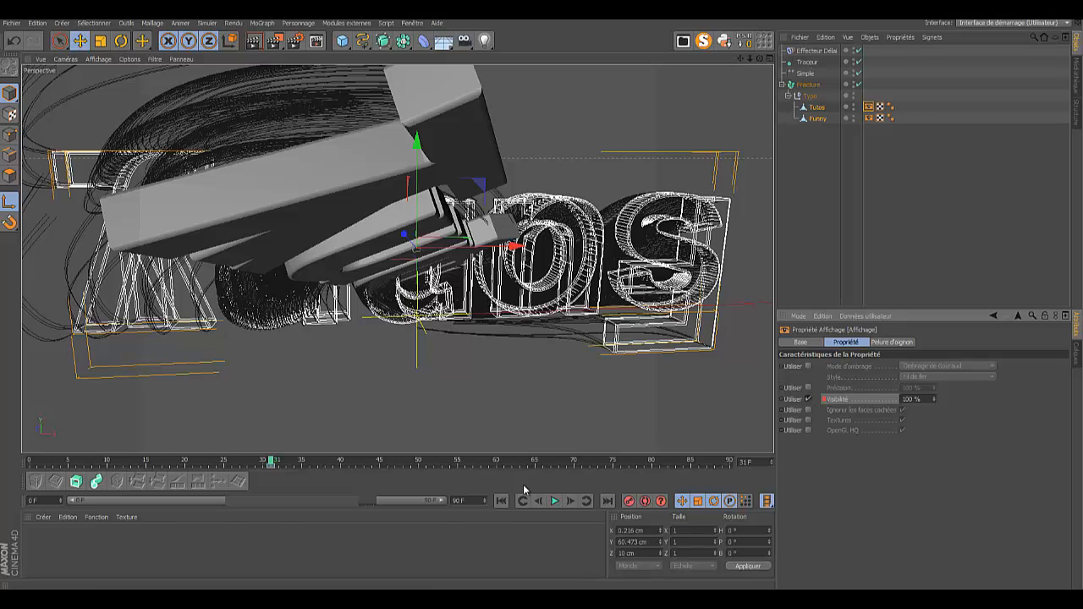
{"action": "left_click", "coordinate": [570, 501]}
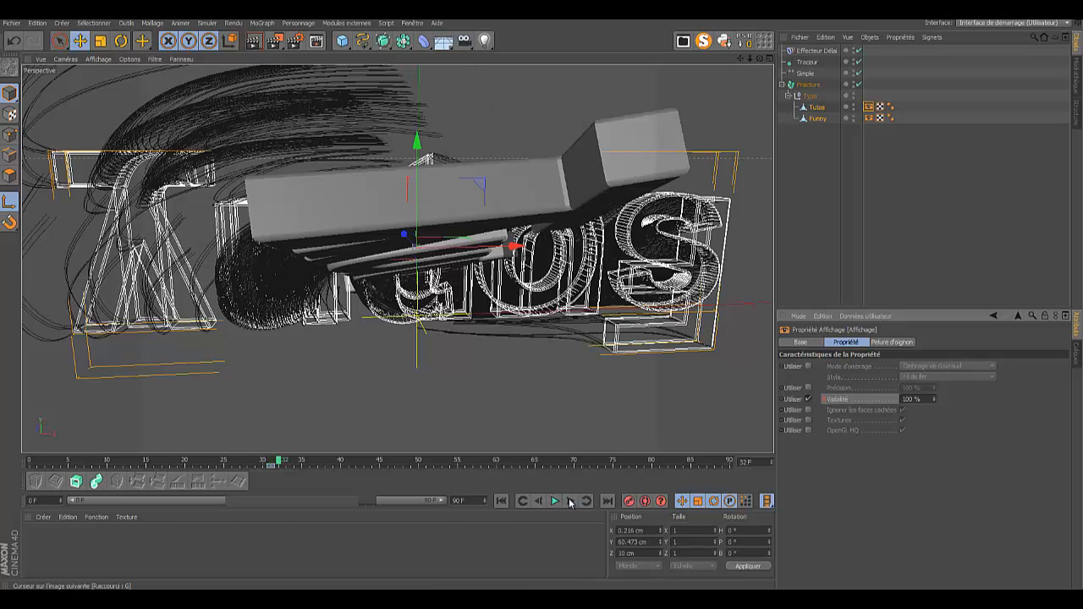
{"action": "left_click", "coordinate": [921, 399]}
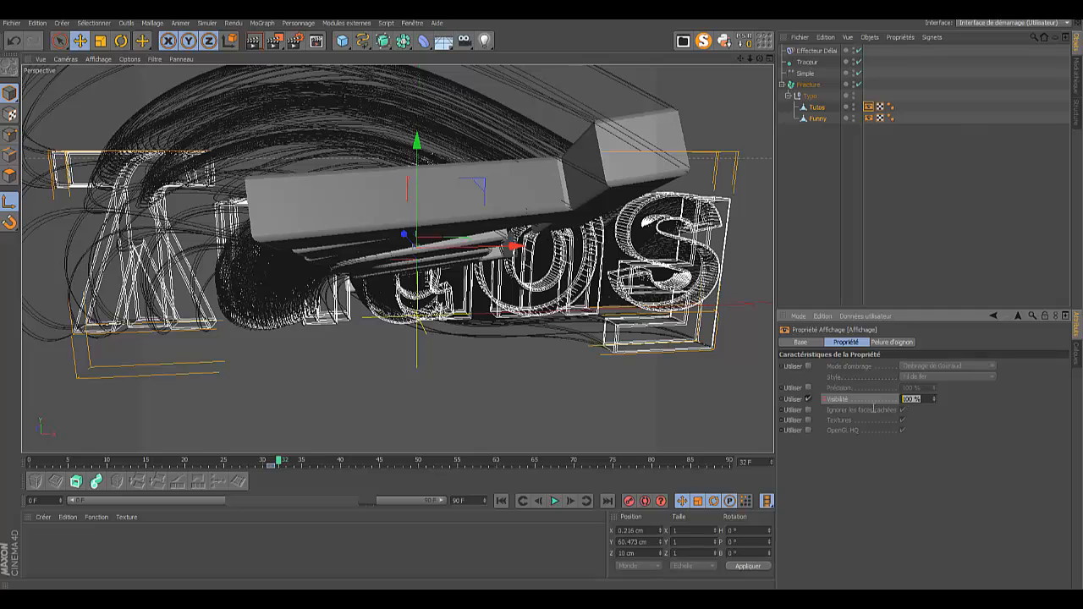
{"action": "key", "text": "BackSpace"}
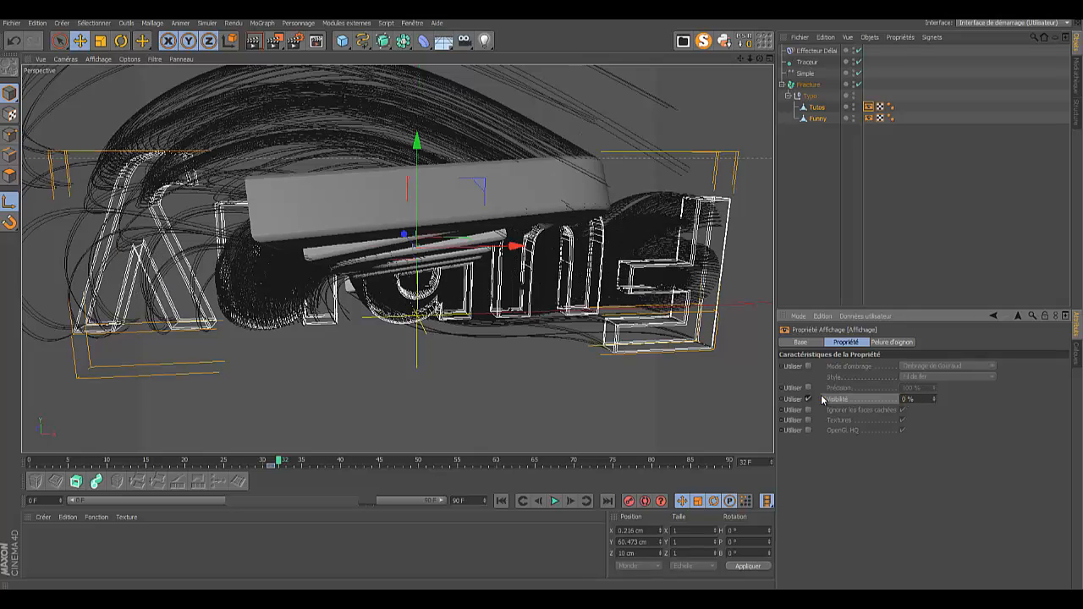
{"action": "left_click", "coordinate": [823, 399], "text": "ctrl"}
Step: Enable visibility on Funny's Display tag and keyframe it at 100 % on frame 32 and 0 % on frame 31
{"action": "left_click", "coordinate": [869, 119]}
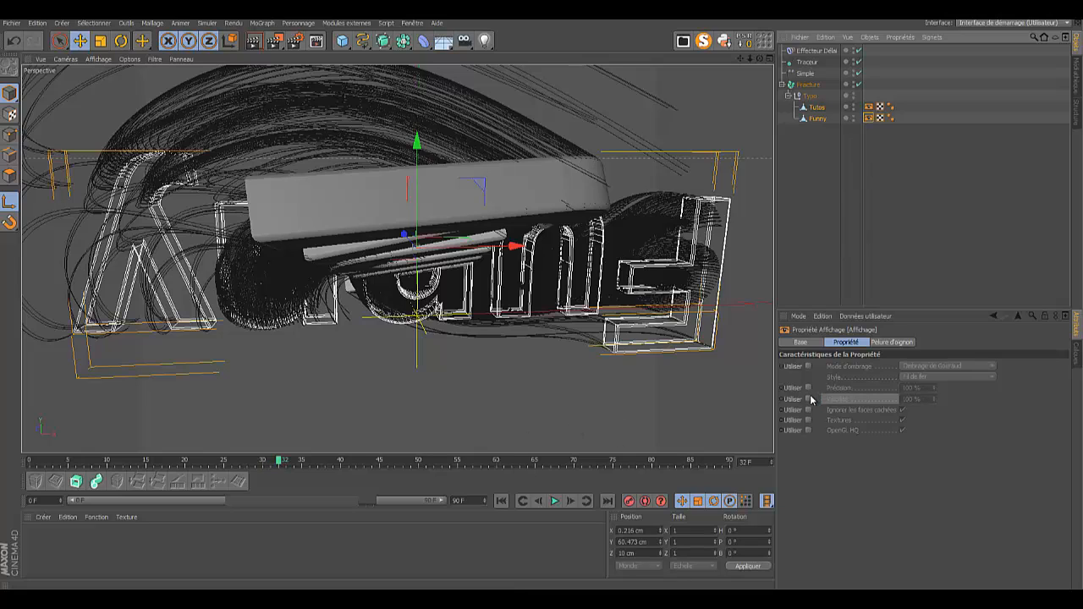
{"action": "left_click", "coordinate": [808, 400]}
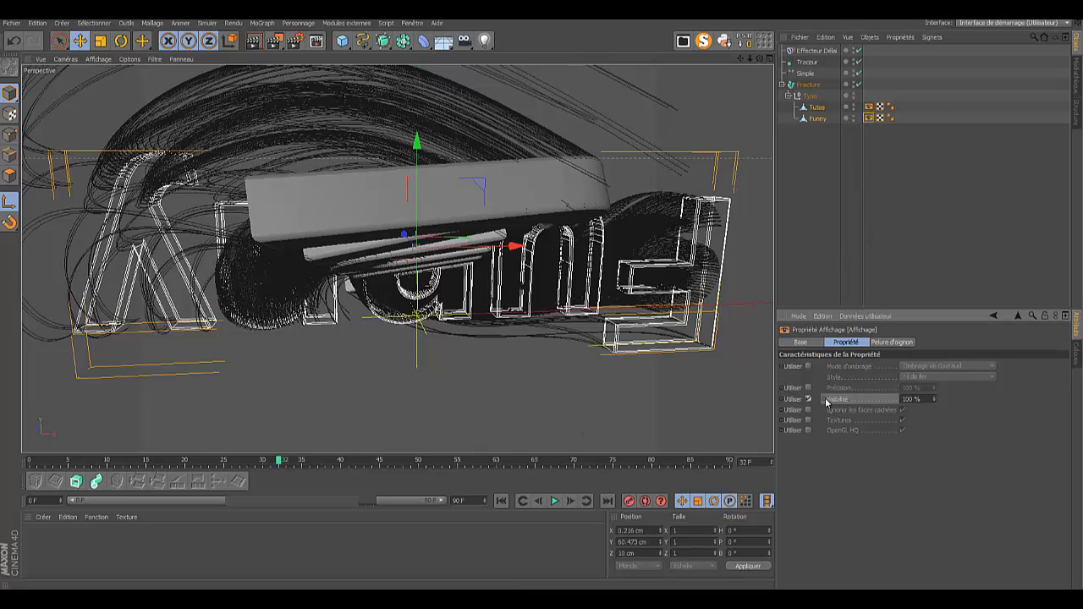
{"action": "left_click", "coordinate": [539, 501]}
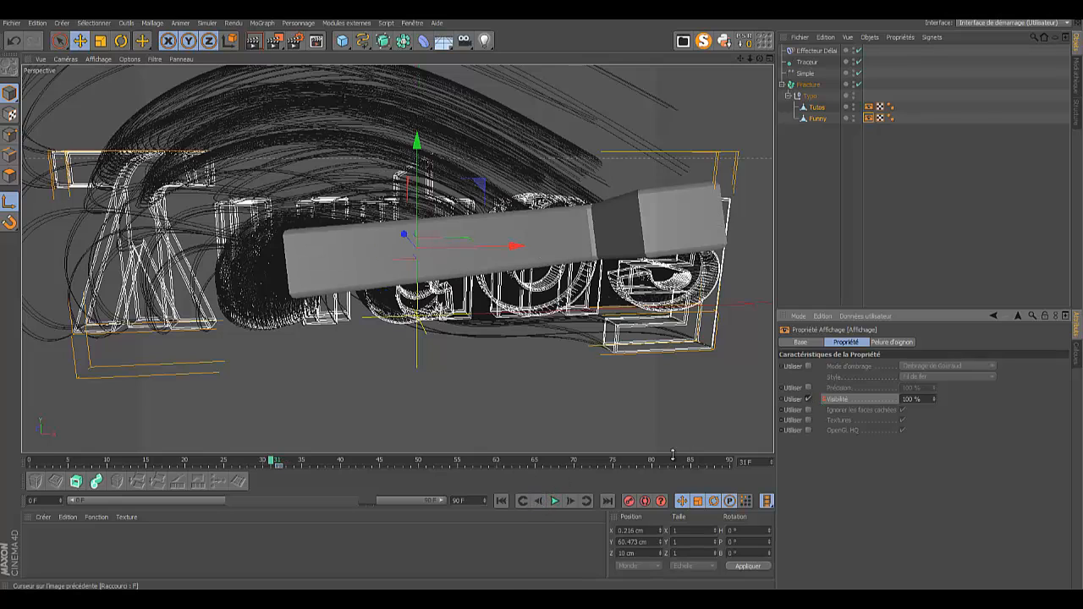
{"action": "left_click", "coordinate": [928, 396]}
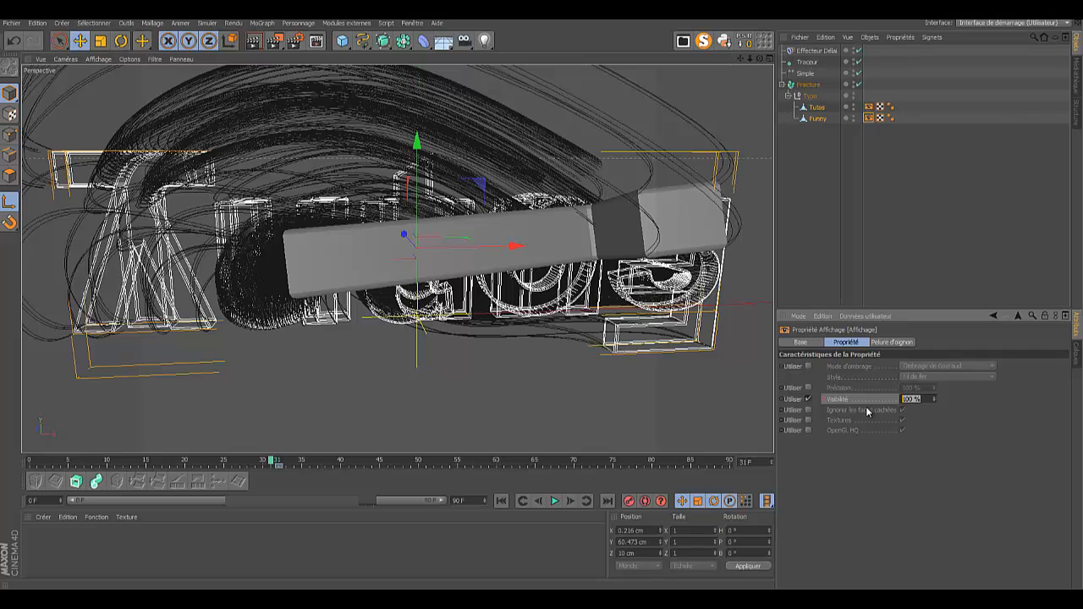
{"action": "key", "text": "BackSpace"}
{"action": "type", "text": "0"}
{"action": "key", "text": "Return"}
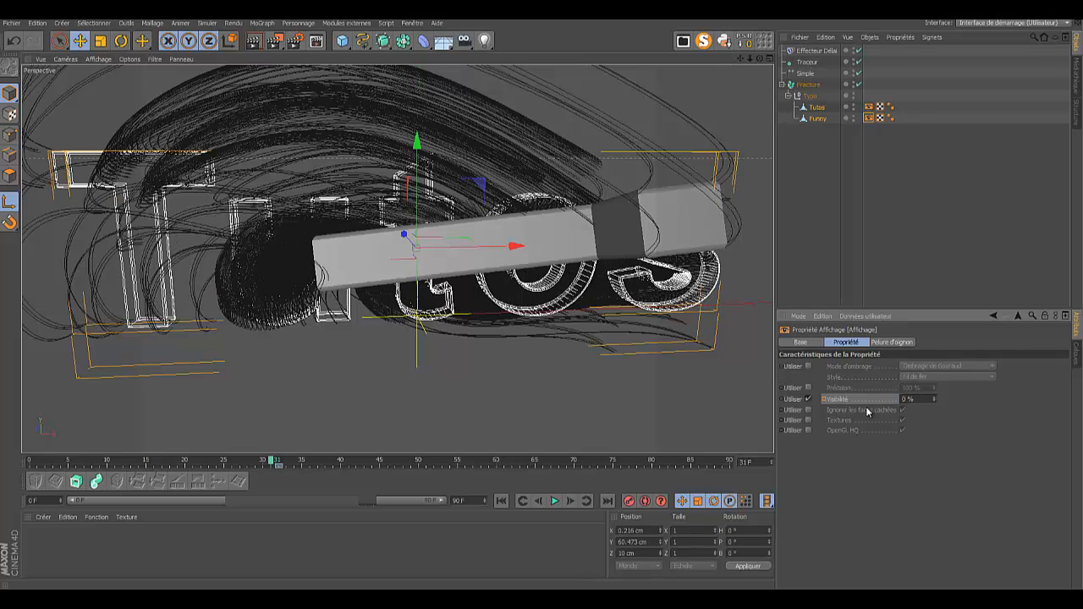
{"action": "left_click", "coordinate": [823, 399]}
Step: Scrub through the word swap to frame 51 and render the perspective view there
{"action": "left_click_drag", "start_coordinate": [271, 462], "coordinate": [424, 476]}
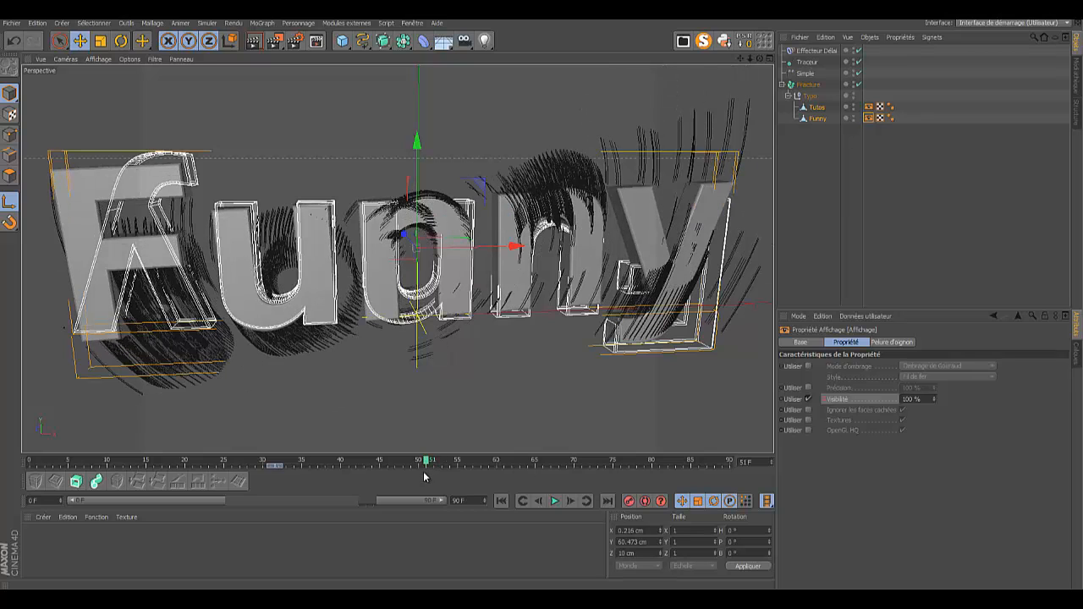
{"action": "left_click", "coordinate": [254, 40]}
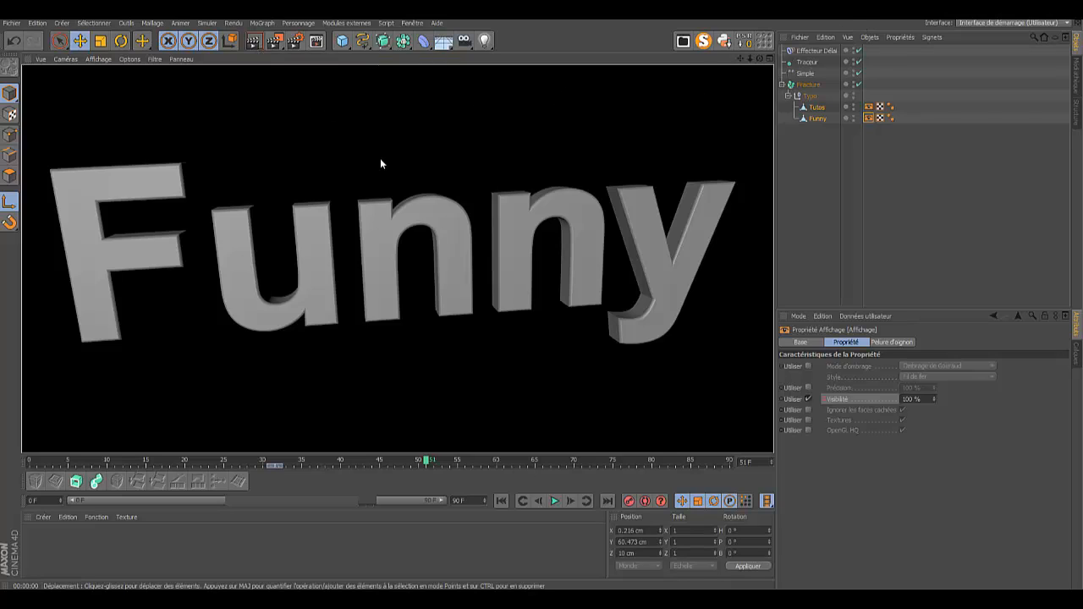
Step: Create a standard material and a Hair material (Matériau Cheveux), then inspect the Hair material's channels
{"action": "double_click", "coordinate": [49, 548]}
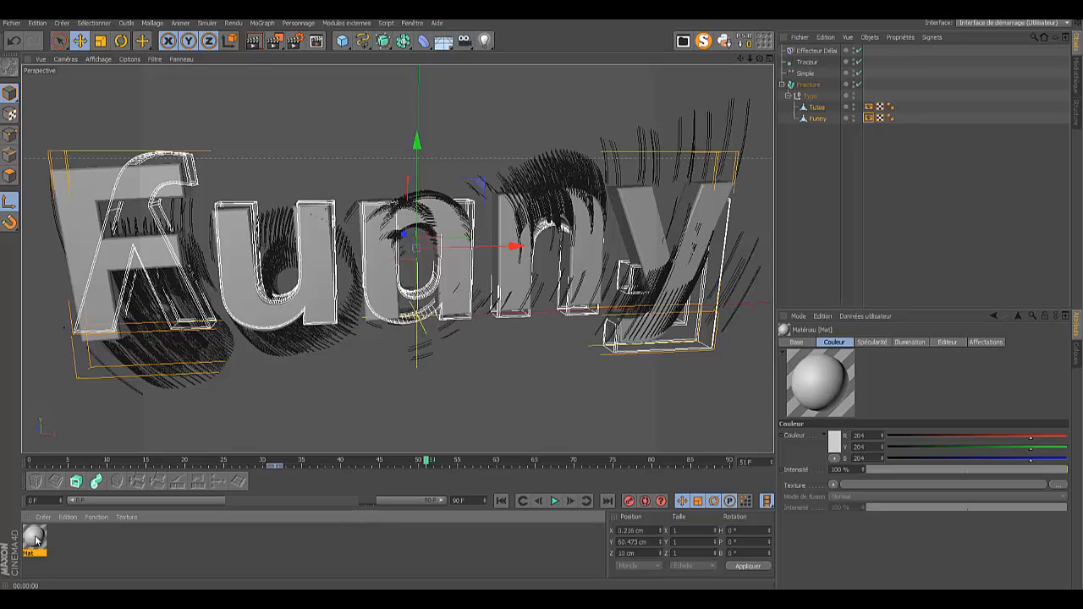
{"action": "left_click", "coordinate": [43, 517]}
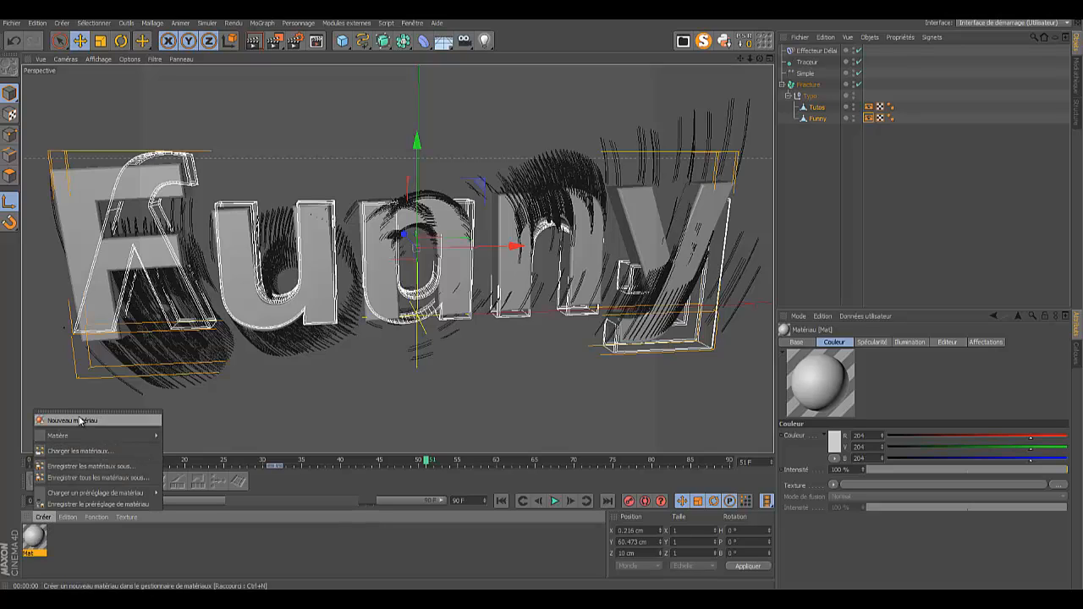
{"action": "mouse_move", "coordinate": [84, 436]}
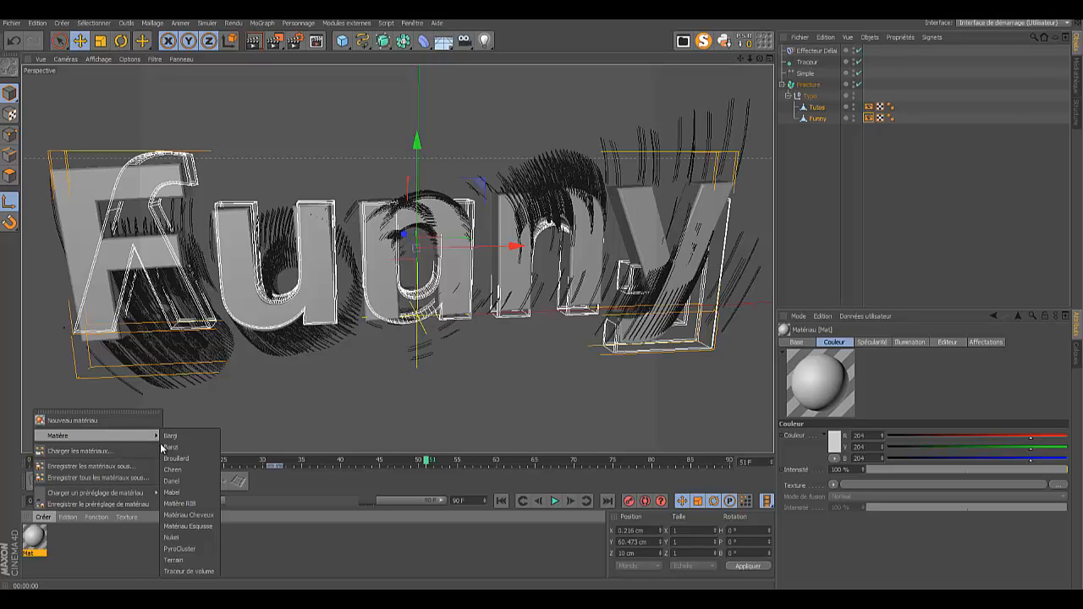
{"action": "left_click", "coordinate": [197, 515]}
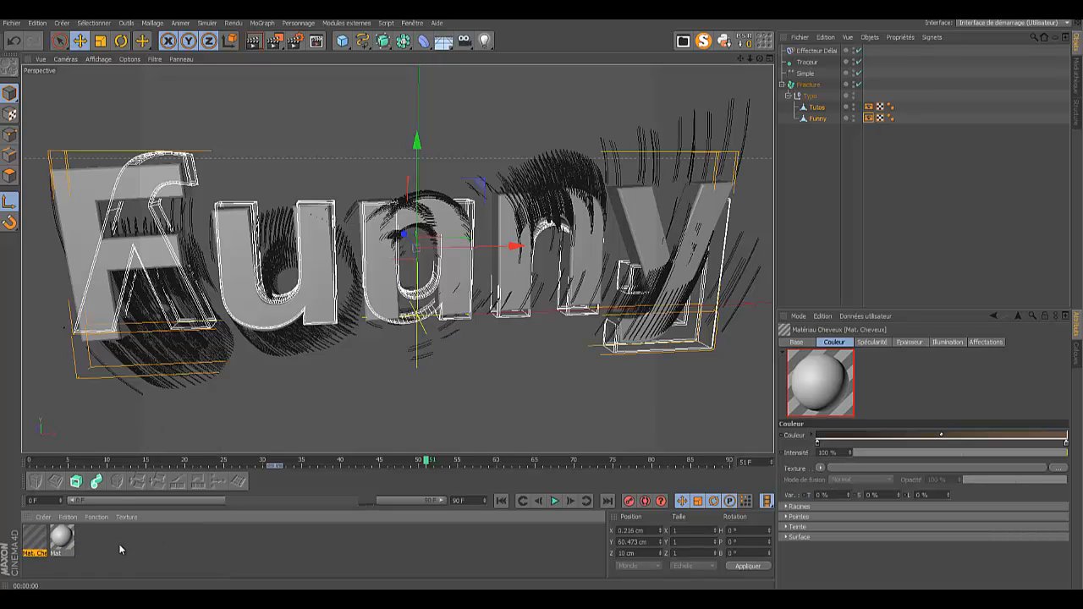
{"action": "double_click", "coordinate": [37, 539]}
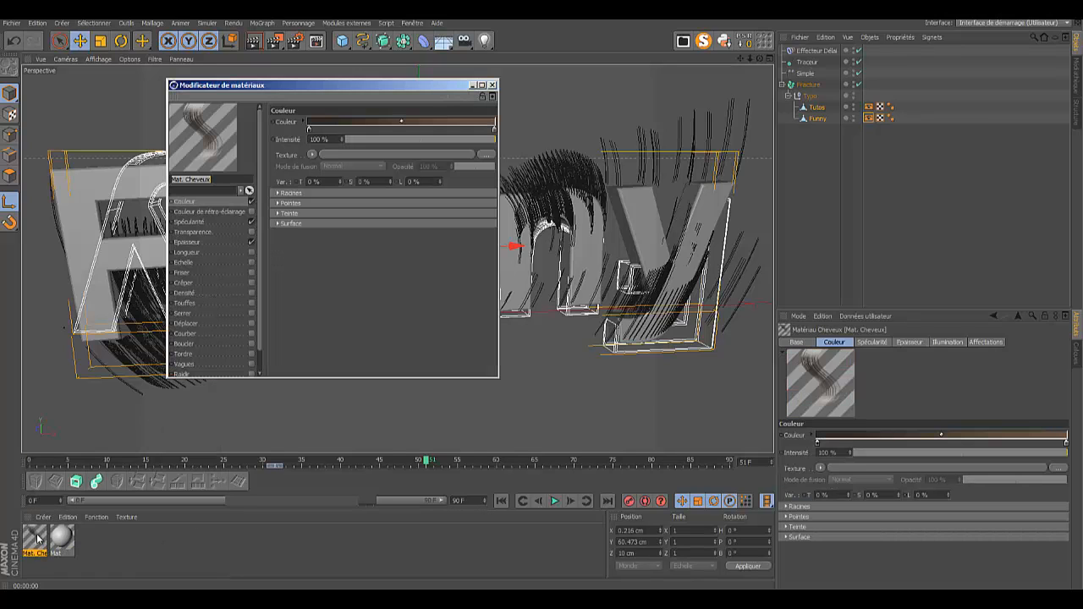
{"action": "left_click", "coordinate": [143, 541]}
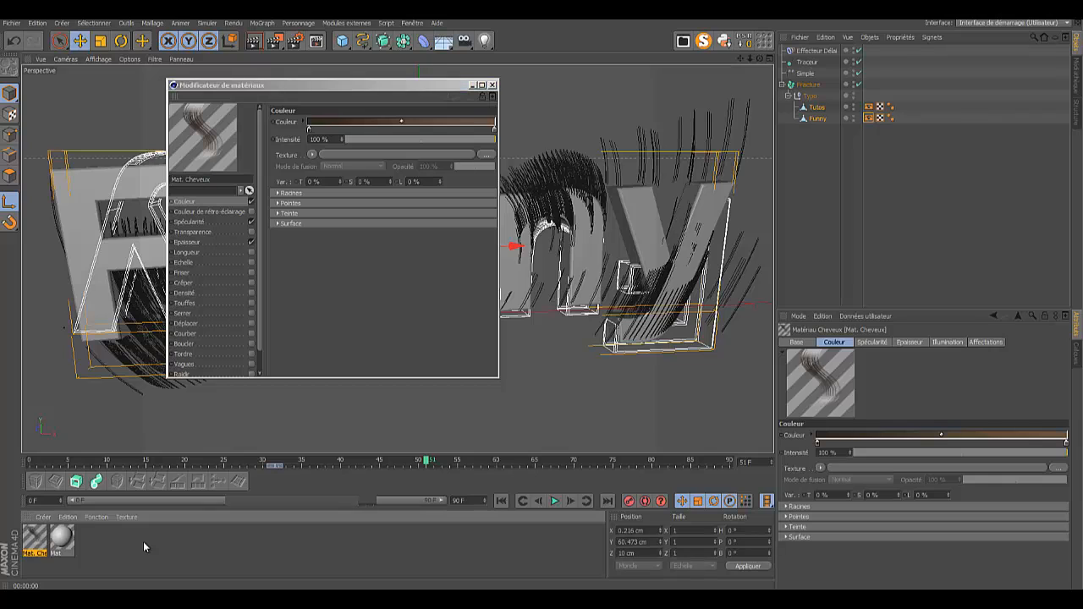
{"action": "left_click", "coordinate": [492, 85]}
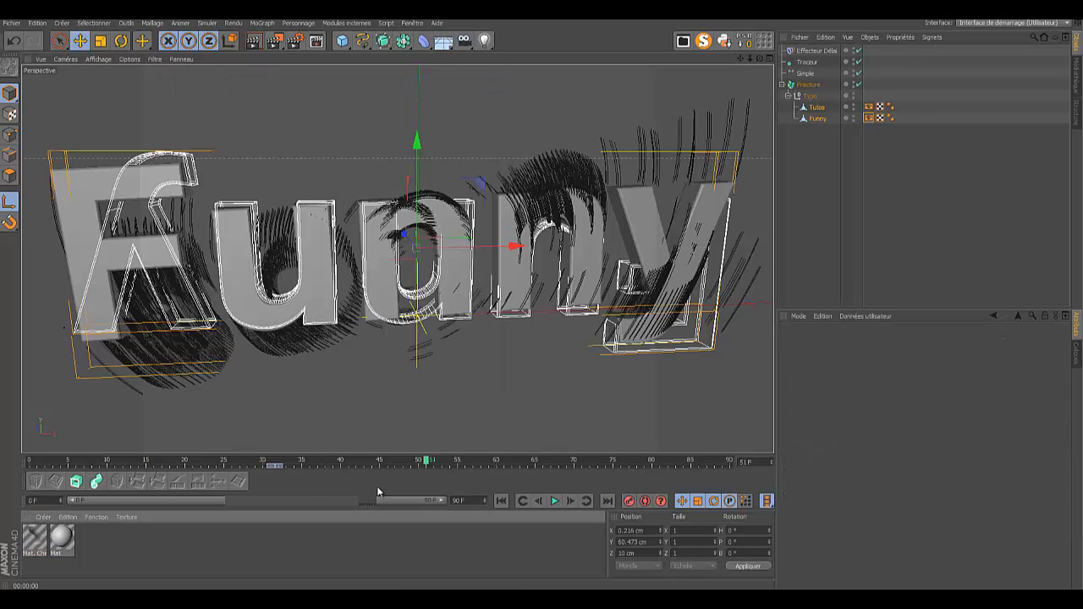
Step: Duplicate the standard material and rename the two copies tuto and funny
{"action": "left_click_drag", "start_coordinate": [64, 538], "coordinate": [97, 539], "text": "ctrl"}
{"action": "double_click", "coordinate": [58, 554]}
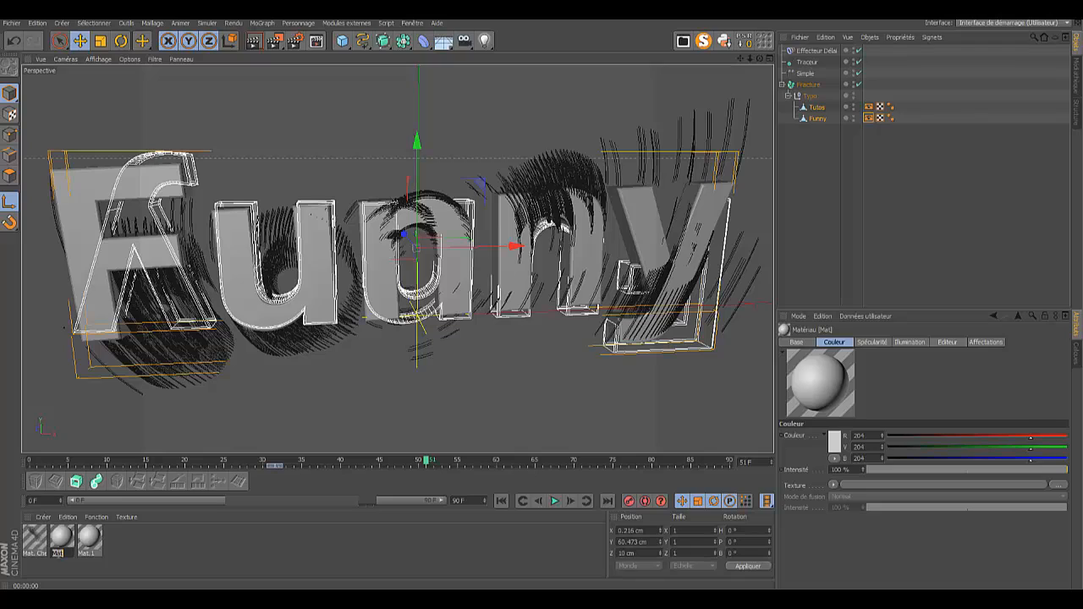
{"action": "key", "text": "BackSpace"}
{"action": "key", "text": "Return"}
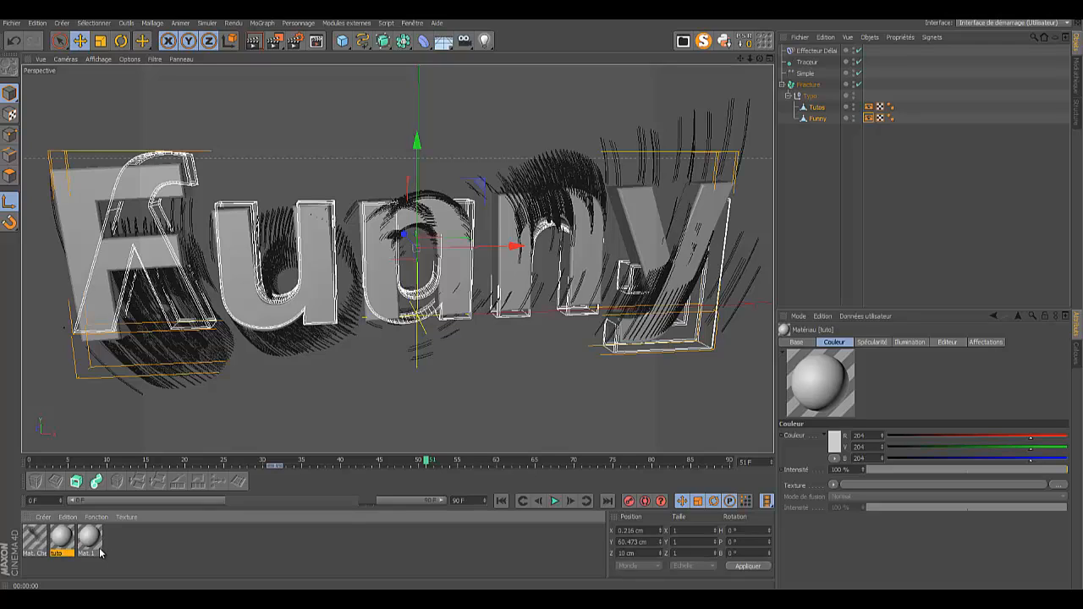
{"action": "double_click", "coordinate": [92, 552]}
{"action": "key", "text": "BackSpace"}
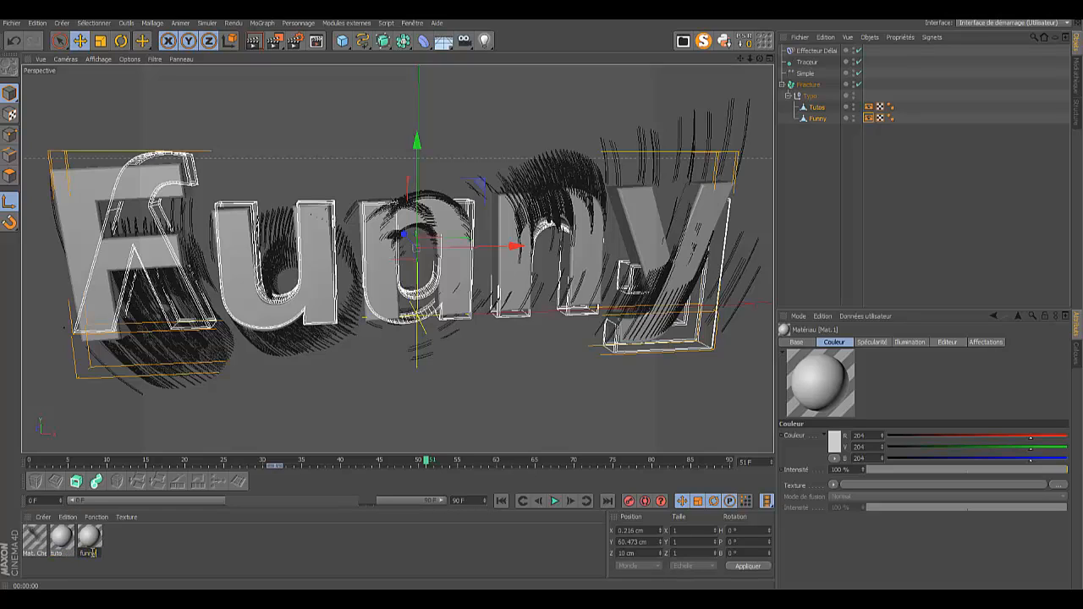
{"action": "type", "text": "funny"}
{"action": "key", "text": "Return"}
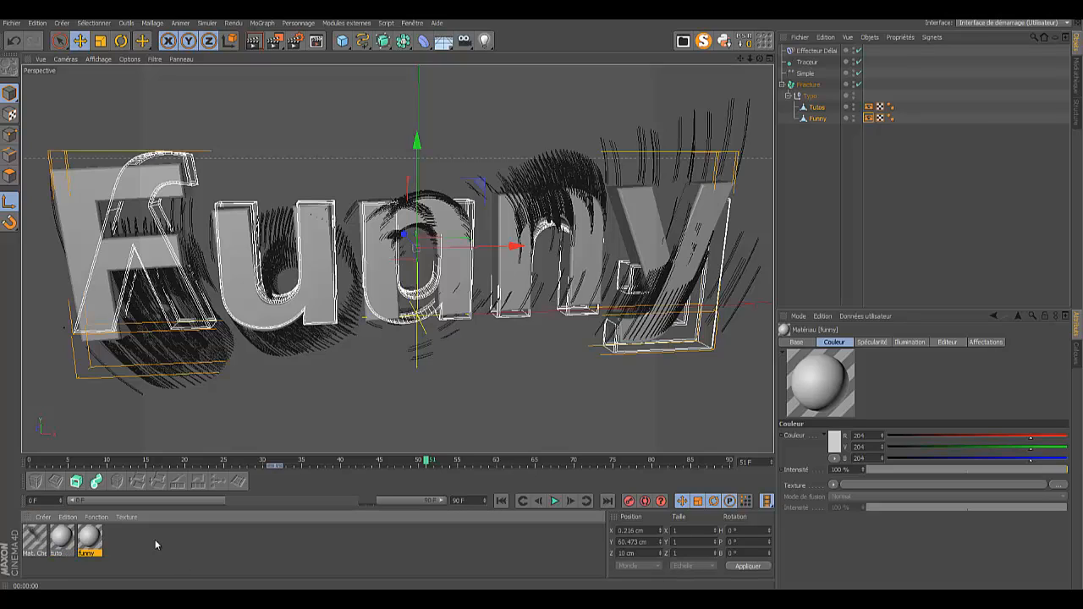
Step: Set the tuto material's colour to yellow (R 247, V 235, B 15) and apply it to the Tutos object
{"action": "double_click", "coordinate": [63, 539]}
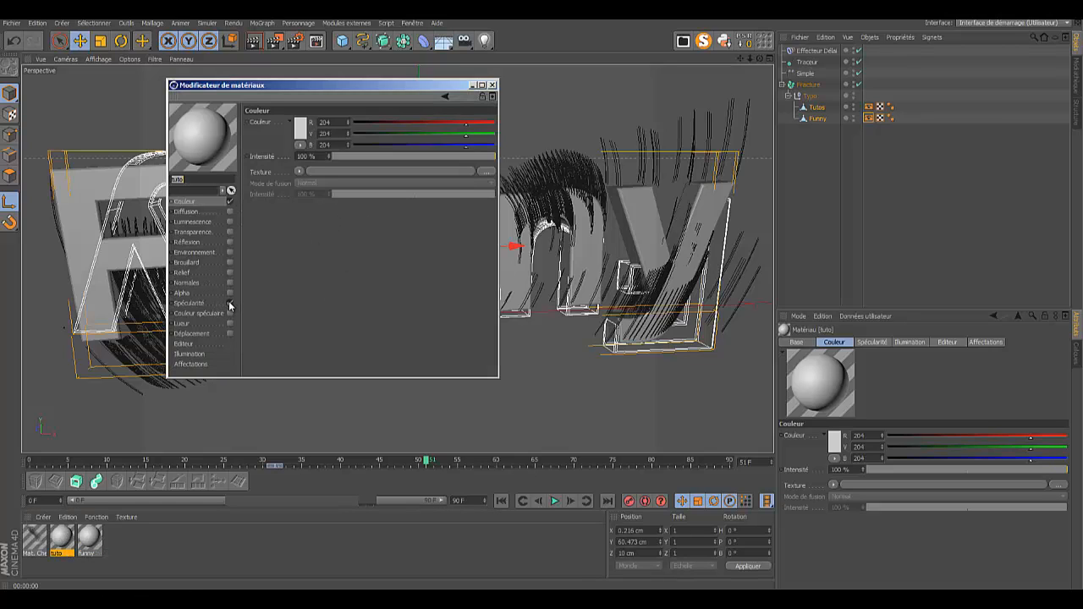
{"action": "left_click", "coordinate": [229, 303]}
{"action": "left_click", "coordinate": [298, 136]}
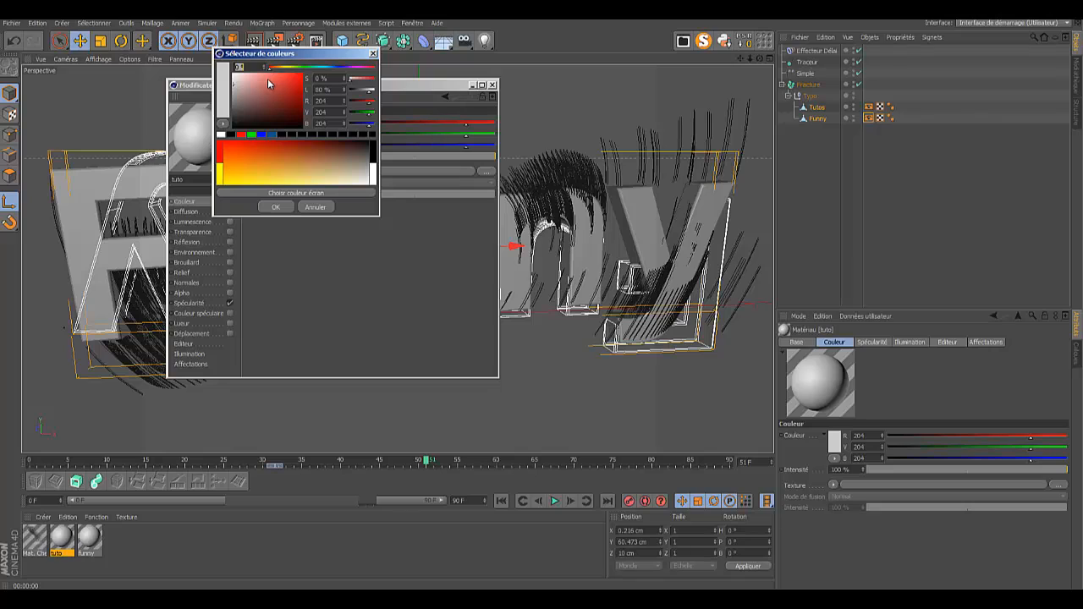
{"action": "mouse_move", "coordinate": [272, 66]}
{"action": "left_mouse_down"}
{"action": "mouse_move", "coordinate": [354, 71]}
{"action": "mouse_move", "coordinate": [281, 72]}
{"action": "left_mouse_up"}
{"action": "left_click_drag", "start_coordinate": [278, 70], "coordinate": [273, 71]}
{"action": "mouse_move", "coordinate": [269, 73]}
{"action": "left_mouse_down"}
{"action": "mouse_move", "coordinate": [254, 90]}
{"action": "mouse_move", "coordinate": [286, 68]}
{"action": "mouse_move", "coordinate": [276, 67]}
{"action": "mouse_move", "coordinate": [302, 77]}
{"action": "mouse_move", "coordinate": [294, 85]}
{"action": "mouse_move", "coordinate": [299, 76]}
{"action": "left_mouse_up"}
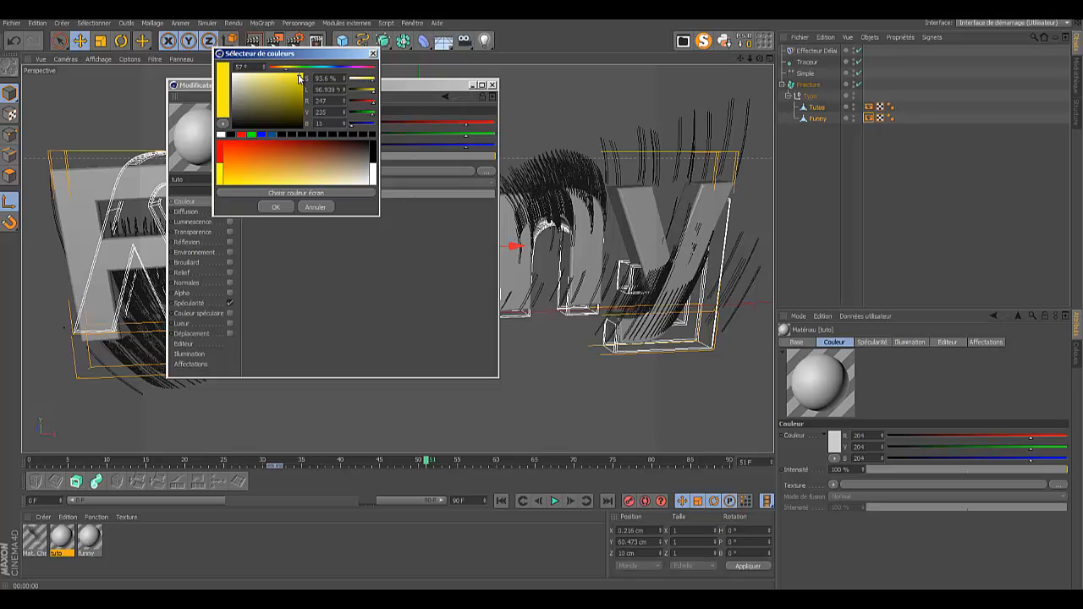
{"action": "left_click", "coordinate": [277, 208]}
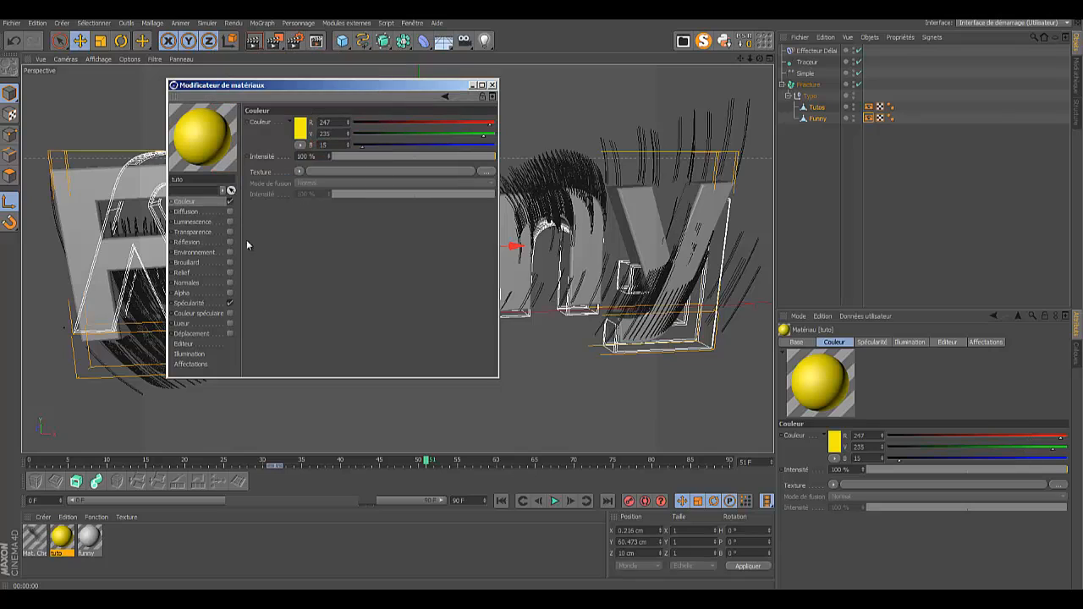
{"action": "left_click_drag", "start_coordinate": [68, 544], "coordinate": [816, 108]}
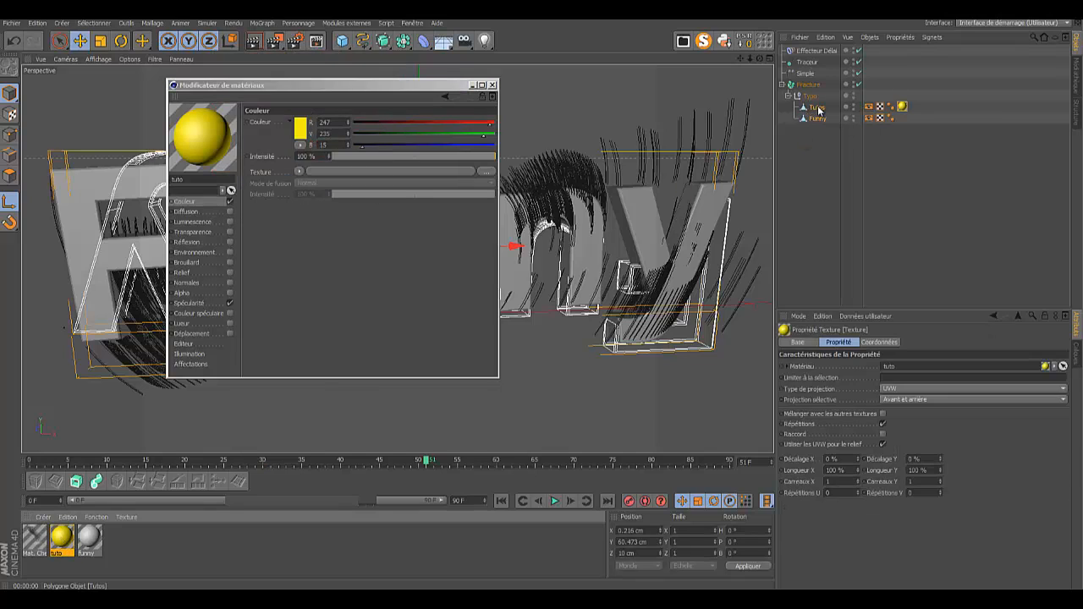
Step: Set the funny material's colour to magenta (R 226, V 19, B 209) and apply it to the Funny object
{"action": "left_click", "coordinate": [89, 539]}
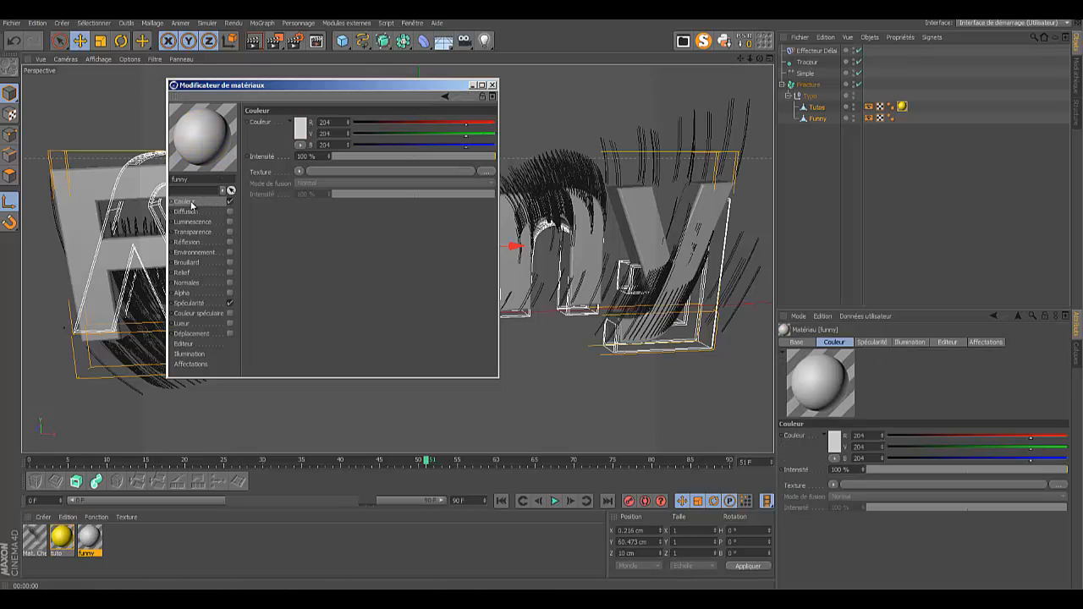
{"action": "left_click", "coordinate": [303, 130]}
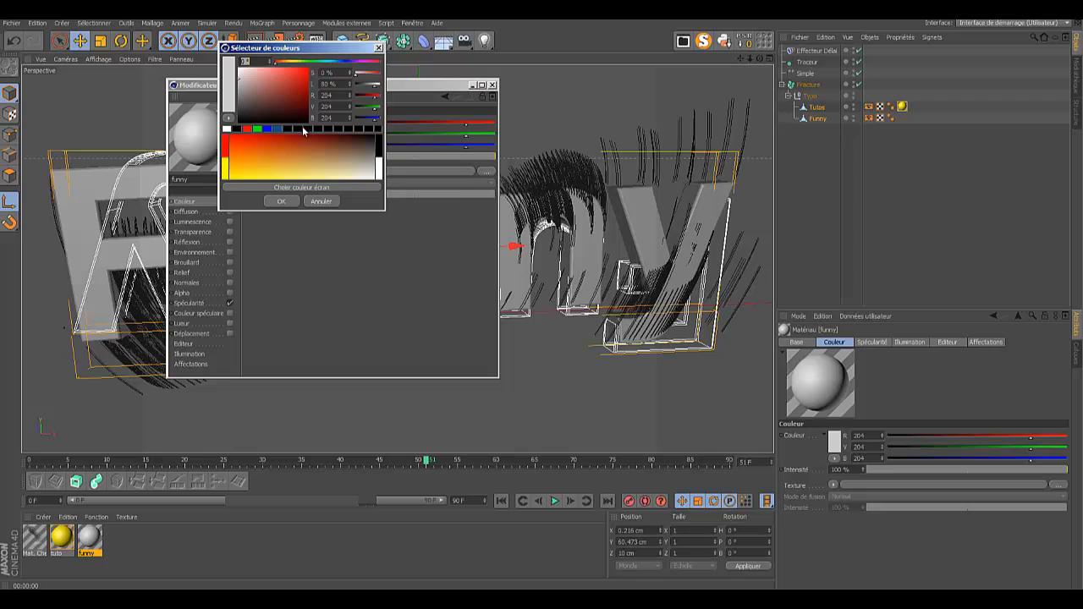
{"action": "left_click", "coordinate": [365, 63]}
{"action": "left_click_drag", "start_coordinate": [294, 78], "coordinate": [302, 74]}
{"action": "left_click", "coordinate": [287, 200]}
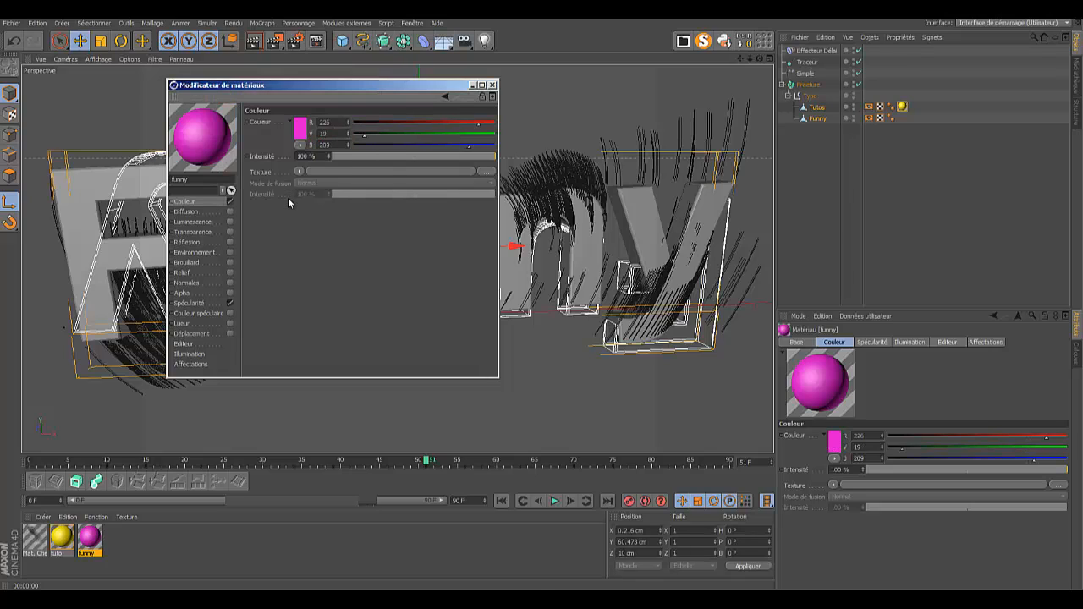
{"action": "left_click_drag", "start_coordinate": [100, 542], "coordinate": [817, 118]}
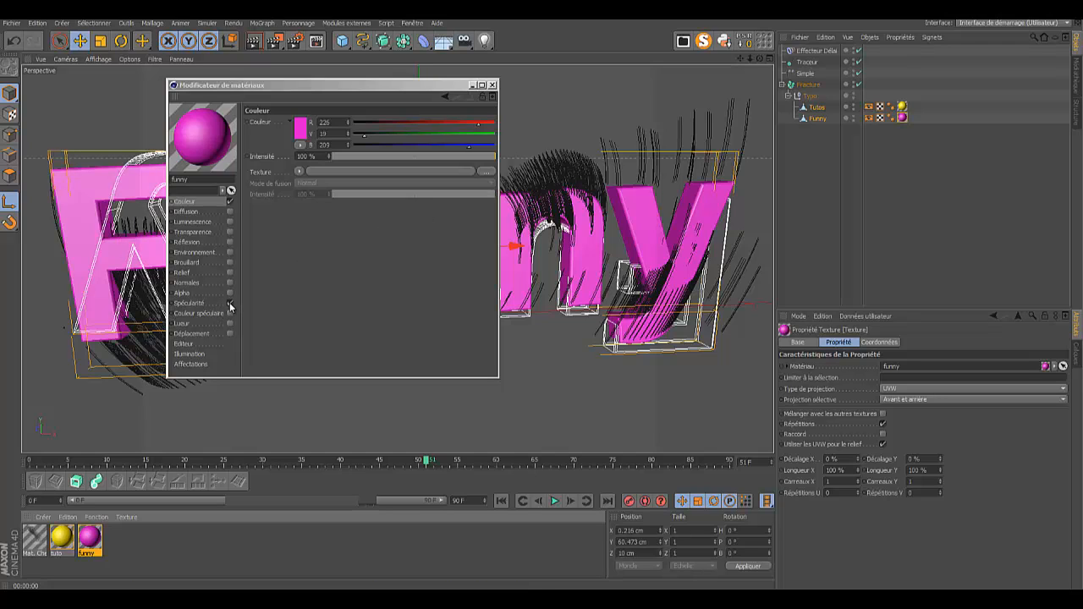
Step: Set the specular width and height to 35 % and 46 % on funny, and 33 % and 50 % on tuto
{"action": "left_click", "coordinate": [198, 303]}
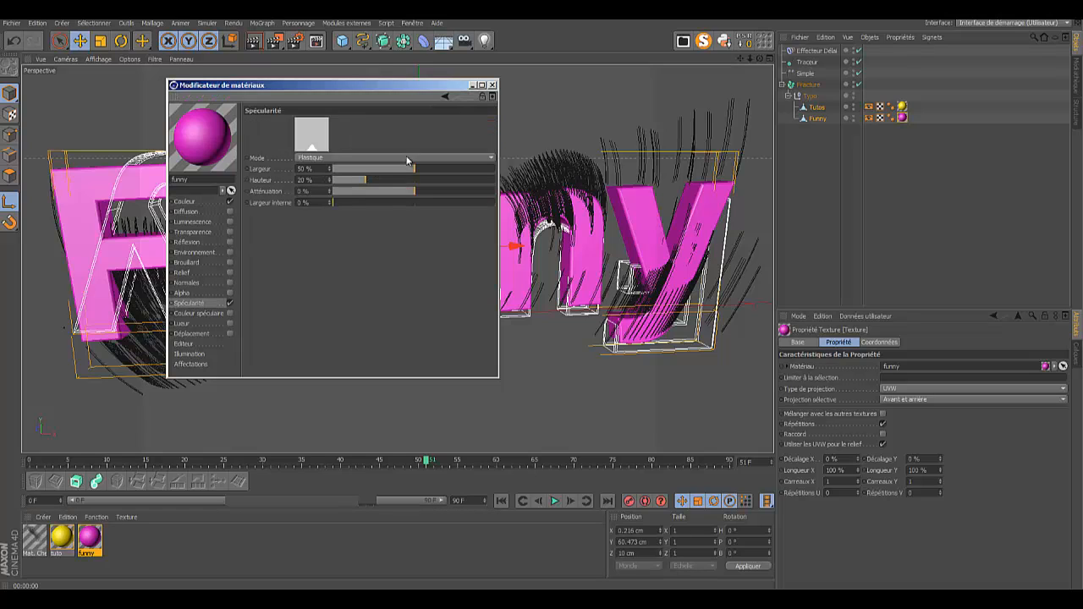
{"action": "mouse_move", "coordinate": [415, 168]}
{"action": "left_mouse_down"}
{"action": "mouse_move", "coordinate": [405, 170]}
{"action": "mouse_move", "coordinate": [430, 167]}
{"action": "mouse_move", "coordinate": [391, 168]}
{"action": "mouse_move", "coordinate": [391, 180]}
{"action": "mouse_move", "coordinate": [409, 180]}
{"action": "left_mouse_up"}
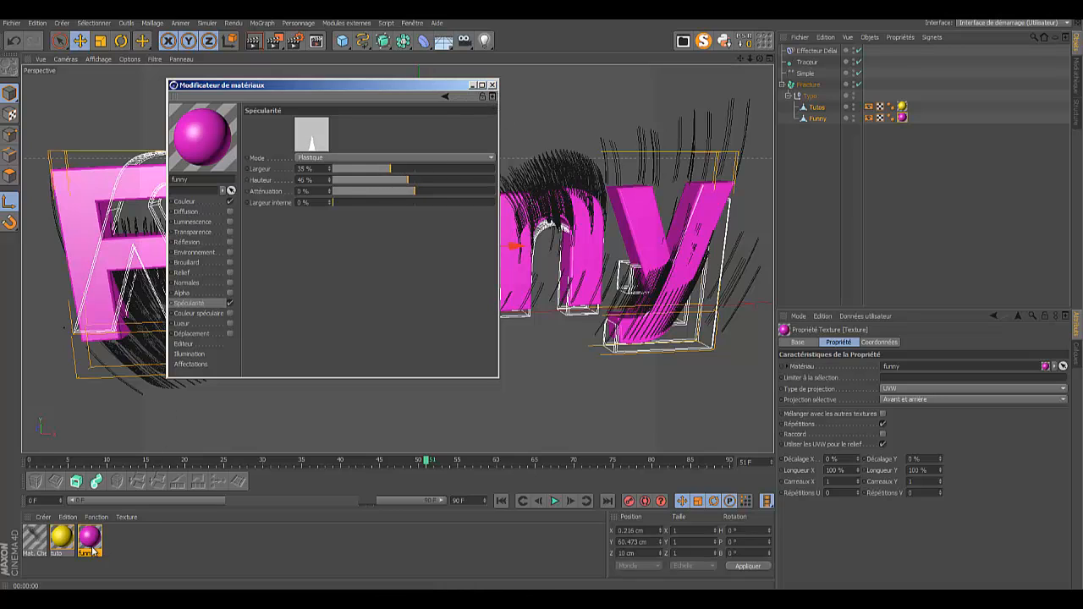
{"action": "left_click", "coordinate": [60, 538]}
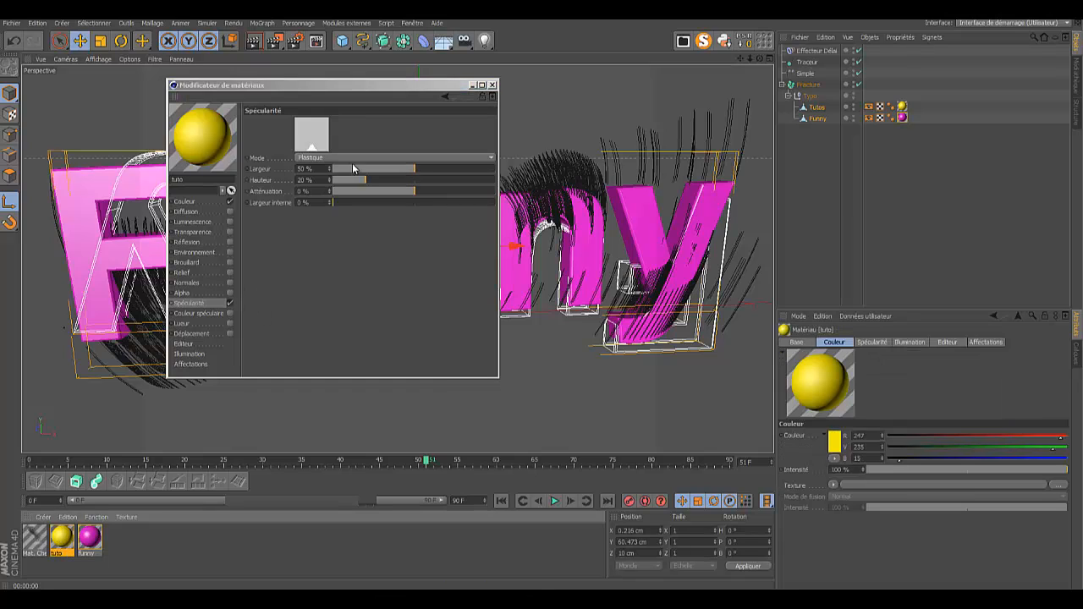
{"action": "left_click_drag", "start_coordinate": [391, 169], "coordinate": [416, 179]}
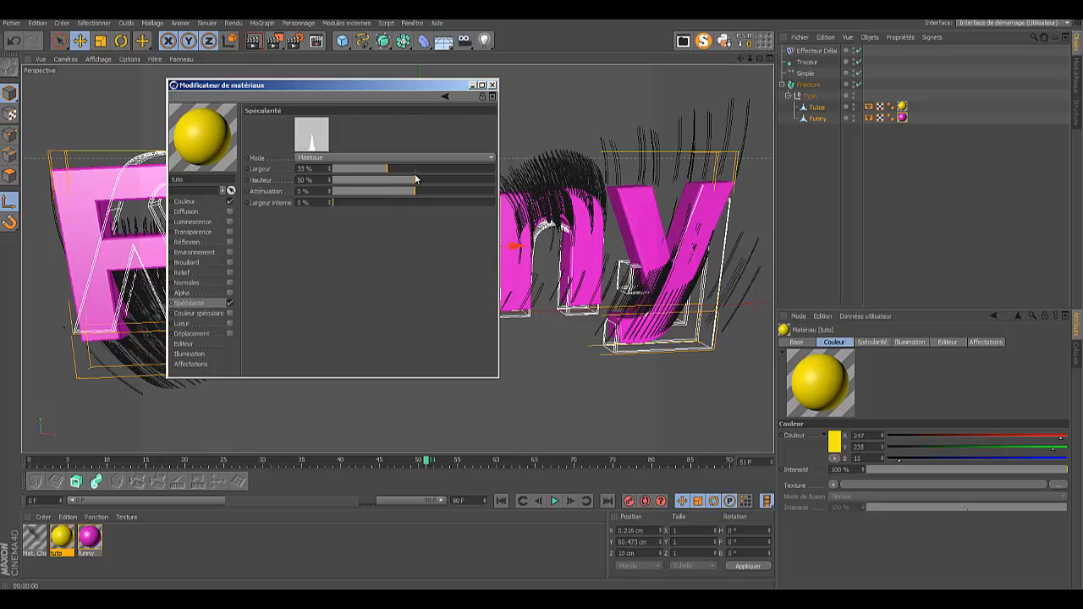
{"action": "left_click", "coordinate": [491, 85]}
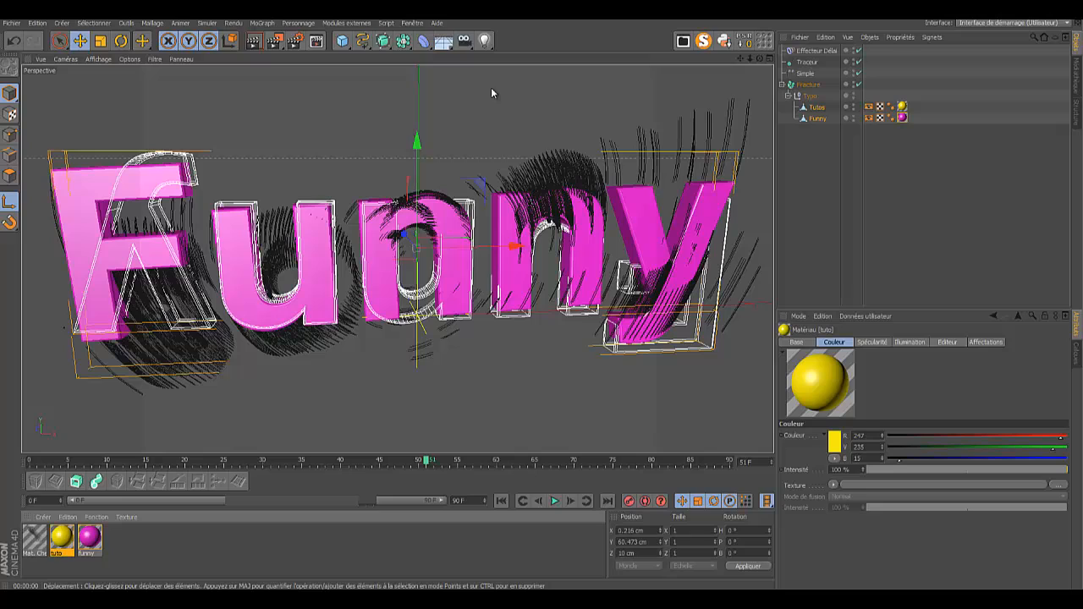
Step: Set the root end of the Hair material's colour gradient to yellow (R 254, V 240, B 4)
{"action": "double_click", "coordinate": [35, 538]}
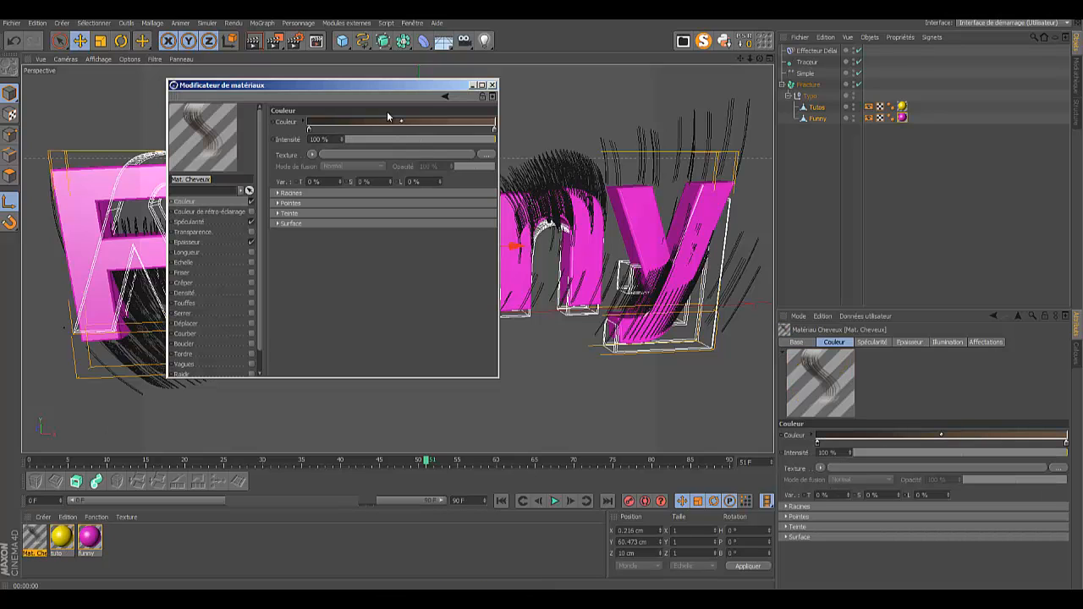
{"action": "left_click_drag", "start_coordinate": [358, 85], "coordinate": [484, 158]}
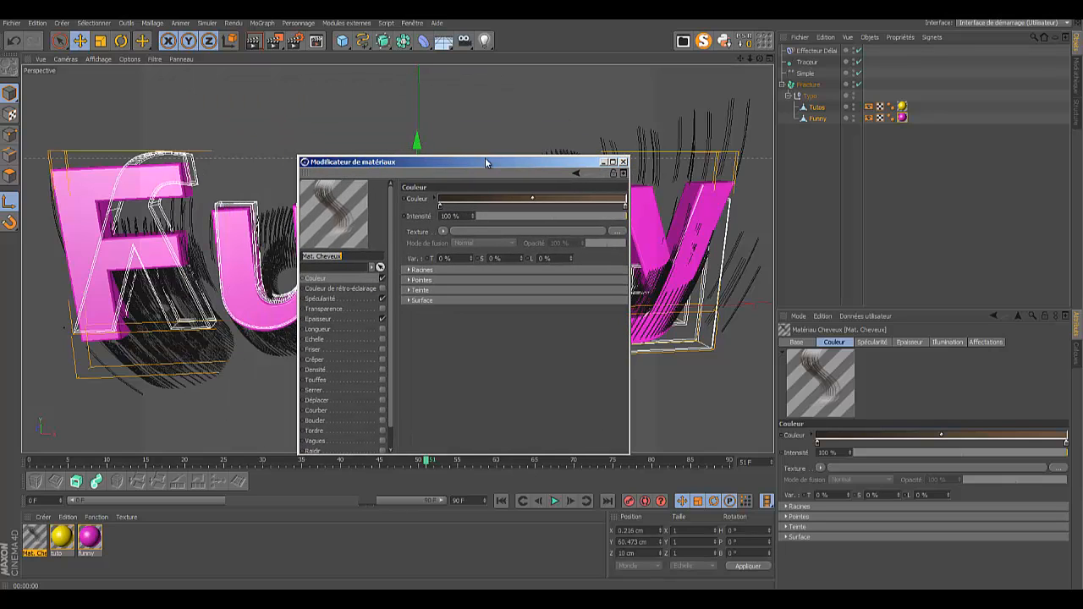
{"action": "left_click", "coordinate": [439, 207]}
{"action": "double_click", "coordinate": [440, 208]}
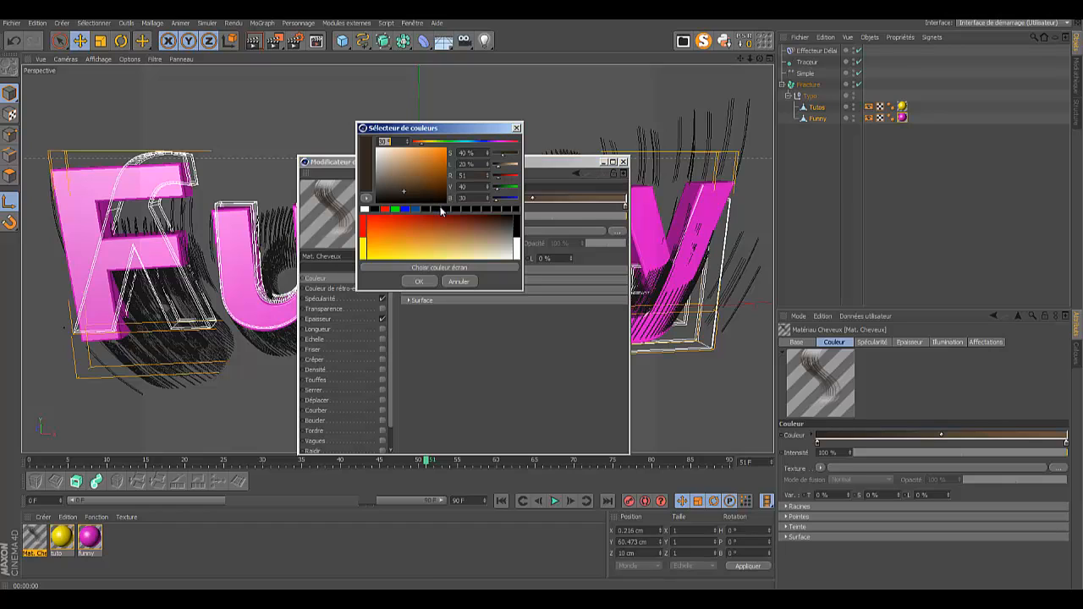
{"action": "left_click", "coordinate": [365, 252]}
{"action": "left_click_drag", "start_coordinate": [366, 253], "coordinate": [370, 258]}
{"action": "left_click", "coordinate": [418, 281]}
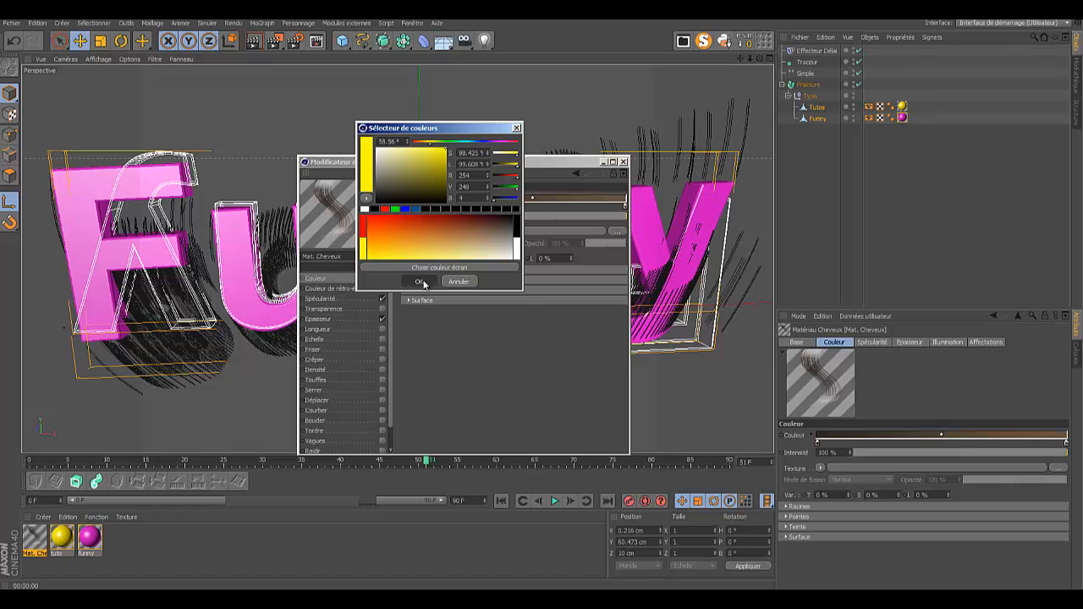
Step: Set the tip end of the Hair gradient to magenta (R 244, V 15, B 233) and shift its midpoint slightly towards yellow
{"action": "double_click", "coordinate": [625, 206]}
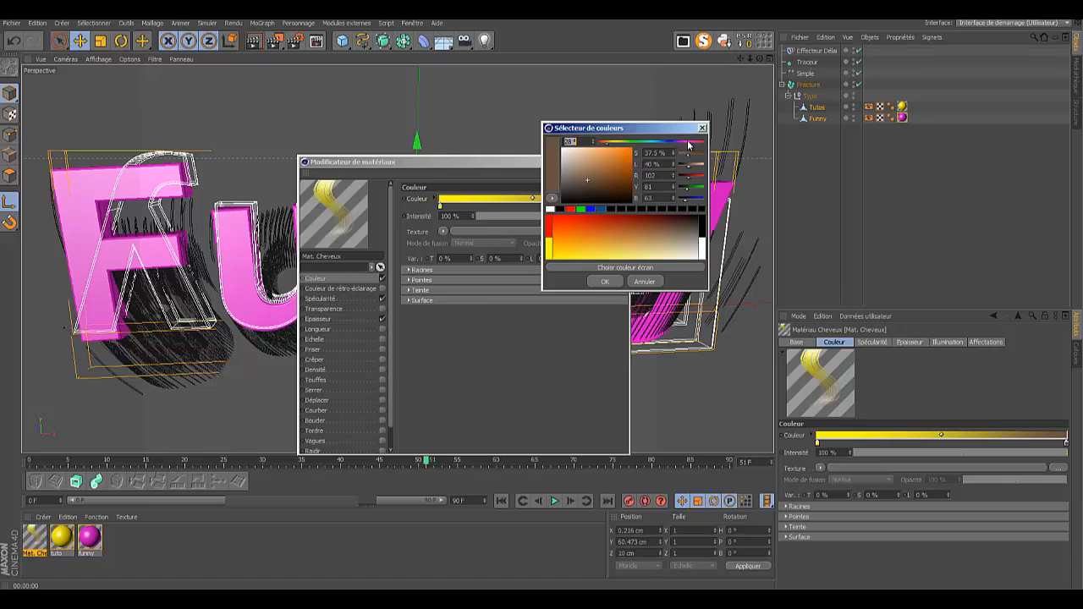
{"action": "left_click", "coordinate": [688, 144]}
{"action": "left_click", "coordinate": [633, 152]}
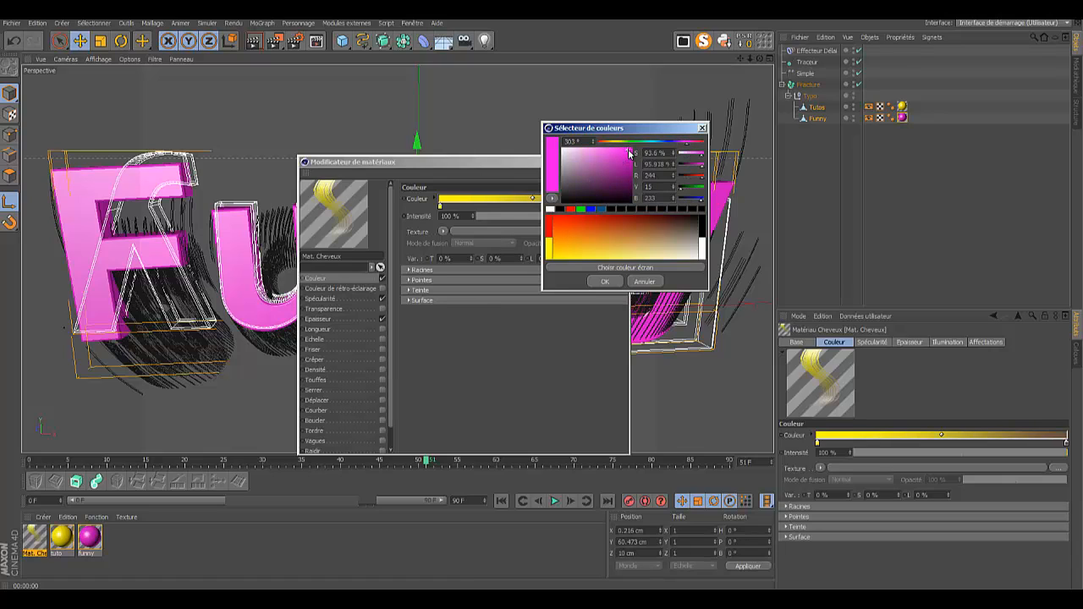
{"action": "left_click", "coordinate": [602, 280]}
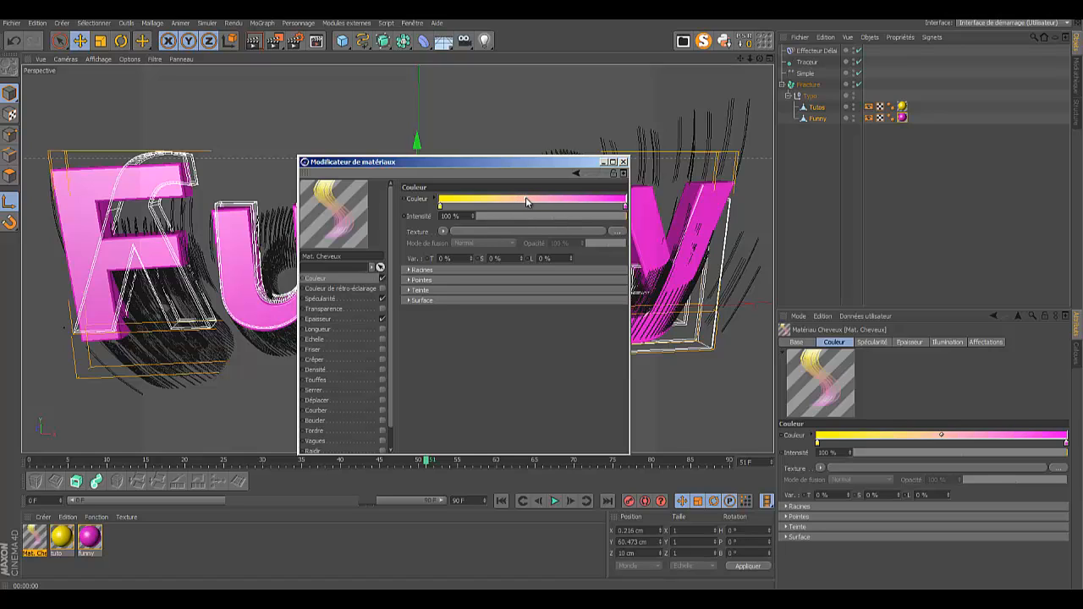
{"action": "left_click_drag", "start_coordinate": [526, 198], "coordinate": [524, 201]}
Step: Shape the Hair material's thickness curve into a bell by adding a middle point and lowering both ends to about 0
{"action": "left_click", "coordinate": [336, 320]}
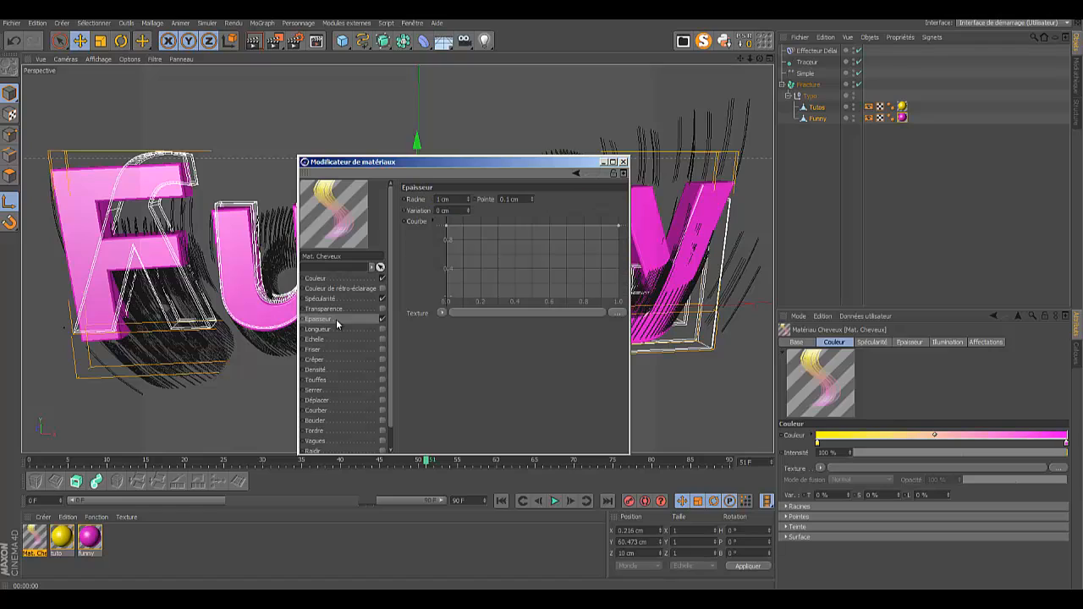
{"action": "left_click", "coordinate": [531, 226], "text": "ctrl"}
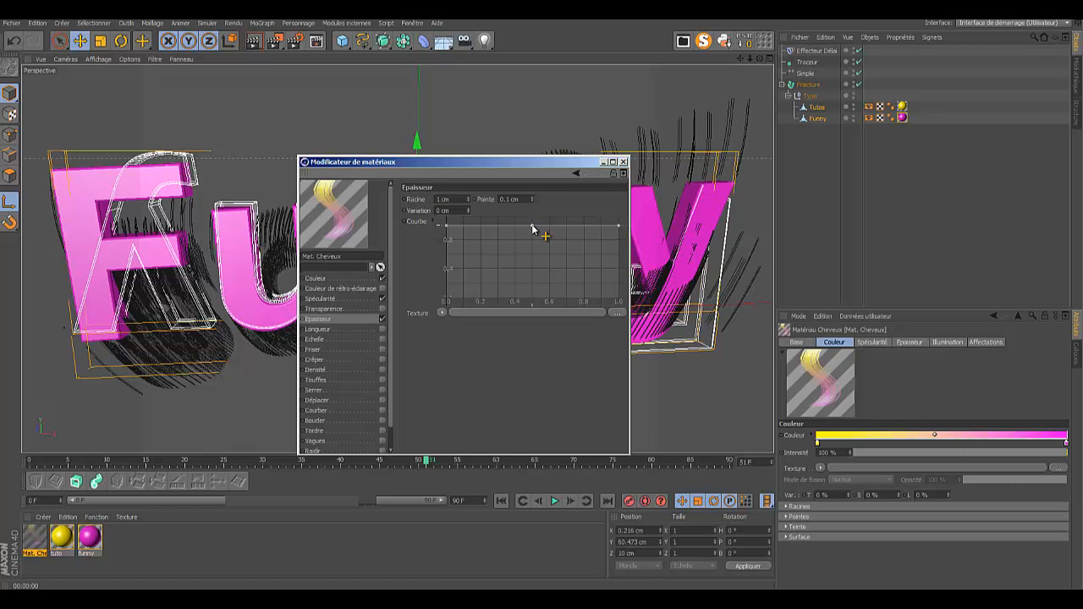
{"action": "left_click", "coordinate": [448, 228]}
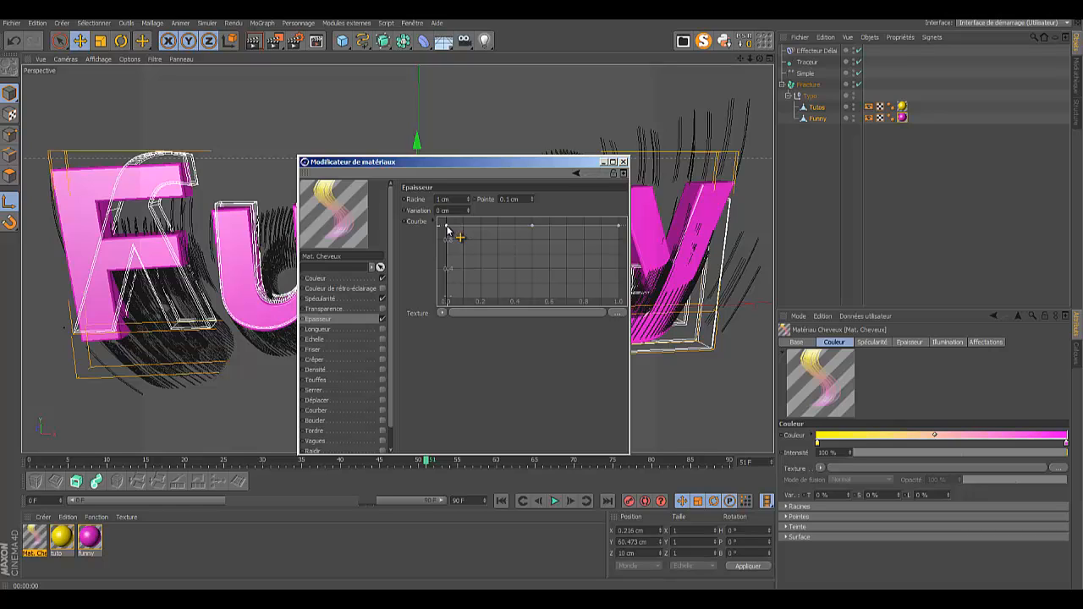
{"action": "left_click", "coordinate": [619, 226]}
{"action": "left_click_drag", "start_coordinate": [445, 229], "coordinate": [446, 288]}
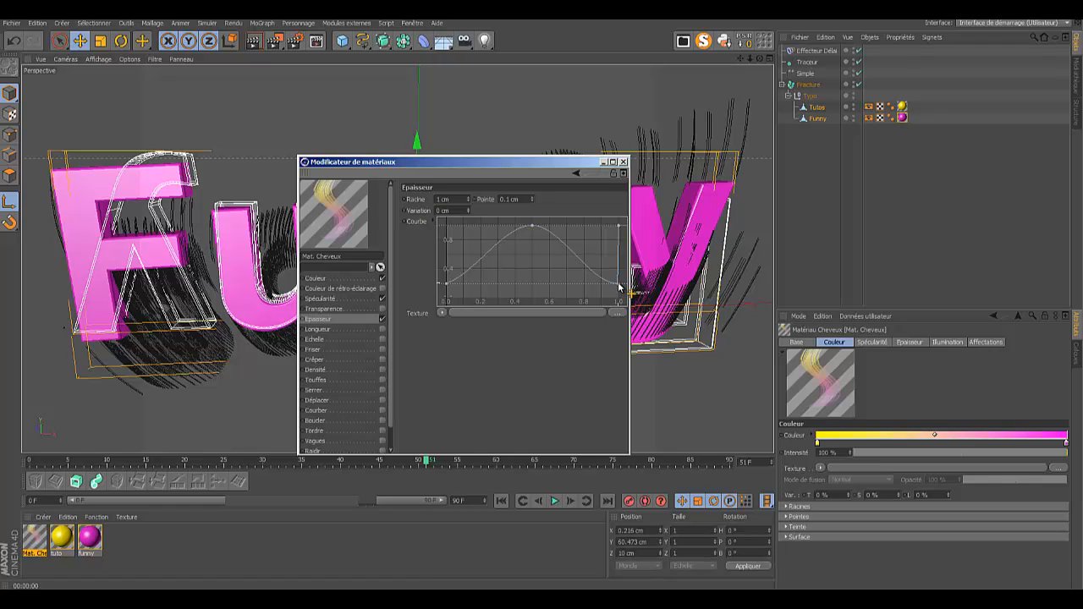
{"action": "left_click_drag", "start_coordinate": [618, 285], "coordinate": [619, 225]}
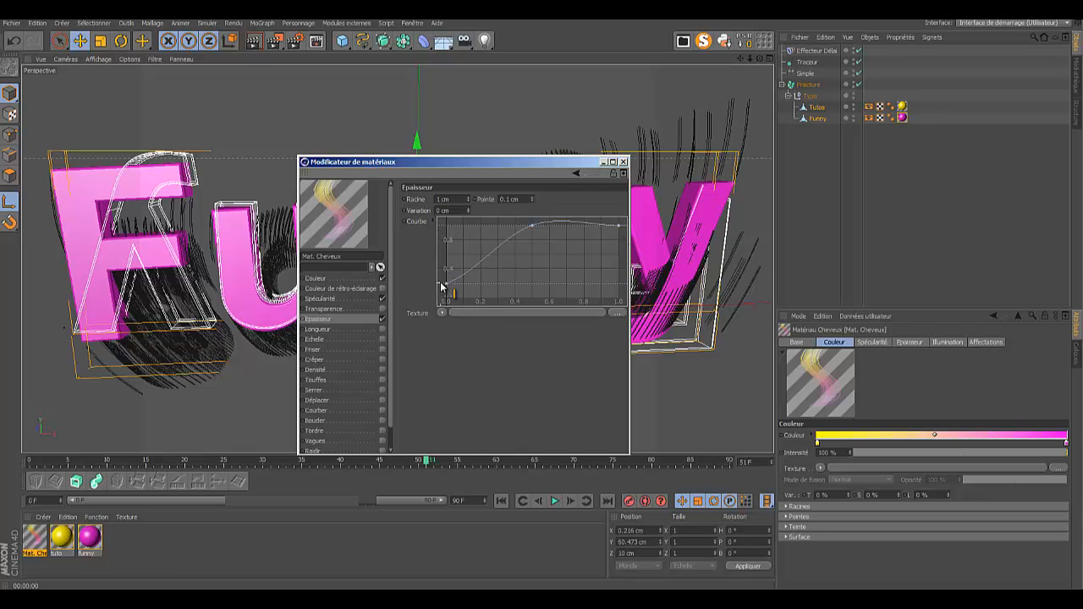
{"action": "left_click_drag", "start_coordinate": [445, 286], "coordinate": [444, 308]}
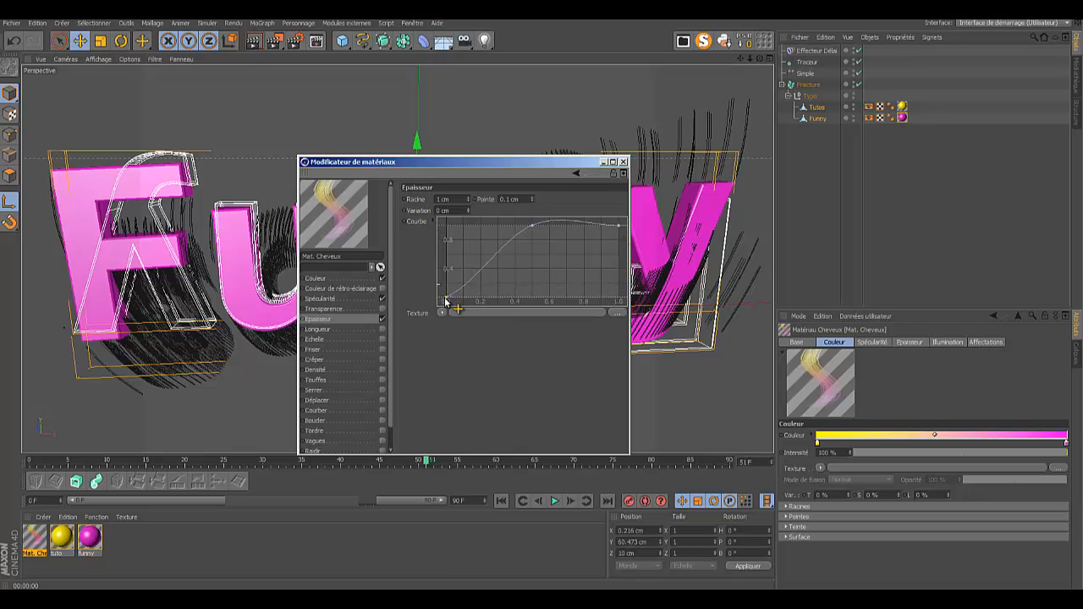
{"action": "left_click_drag", "start_coordinate": [618, 228], "coordinate": [618, 300]}
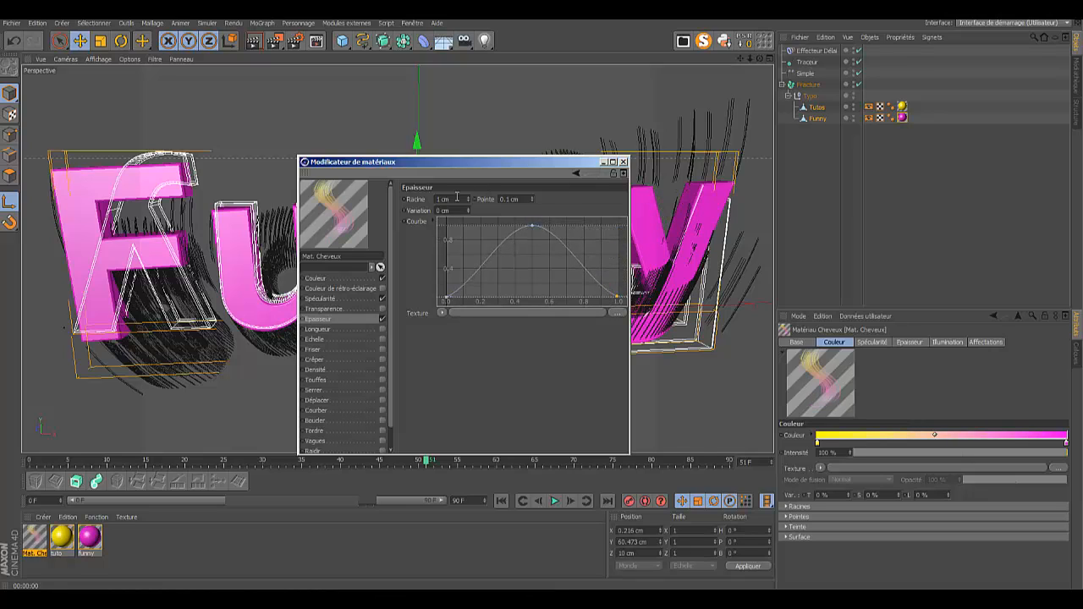
{"action": "left_click", "coordinate": [623, 162]}
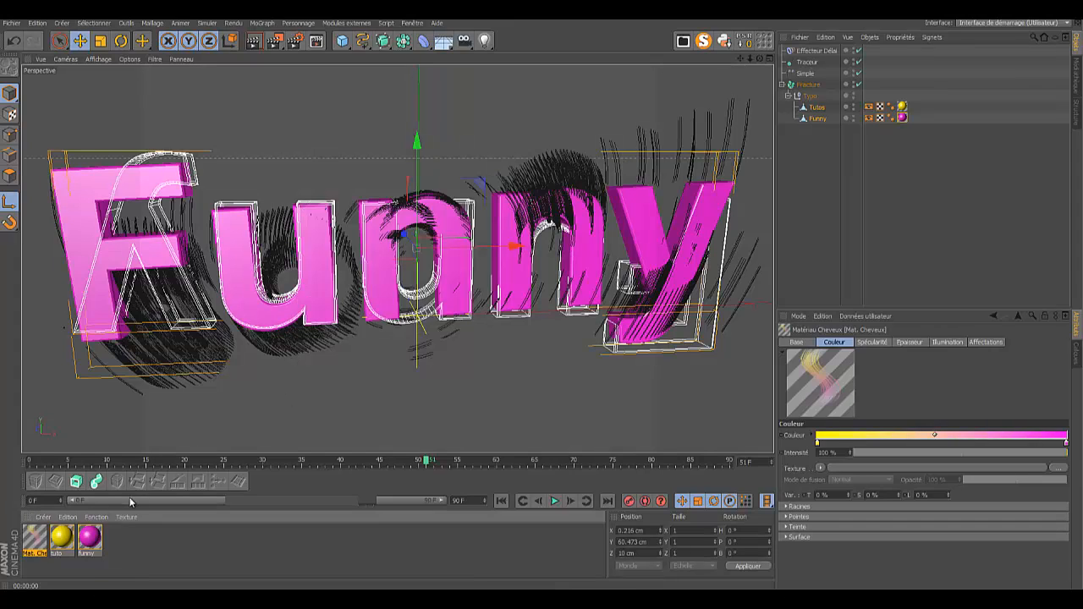
Step: Apply the Hair material to the Tracer, test-render the viewport and return the animation to frame 0
{"action": "left_click_drag", "start_coordinate": [34, 536], "coordinate": [811, 66]}
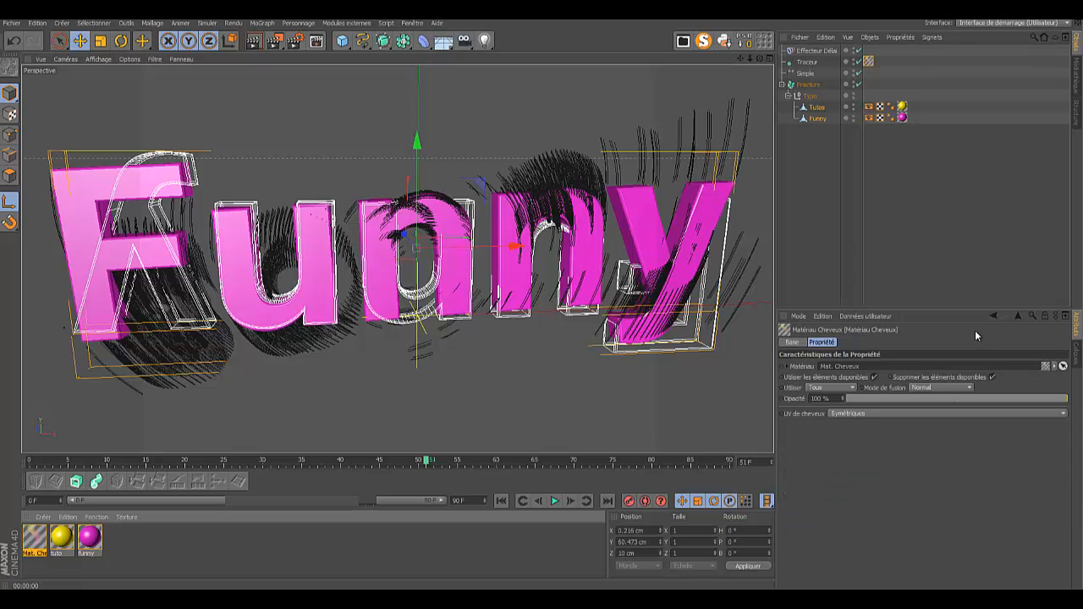
{"action": "left_click", "coordinate": [253, 41]}
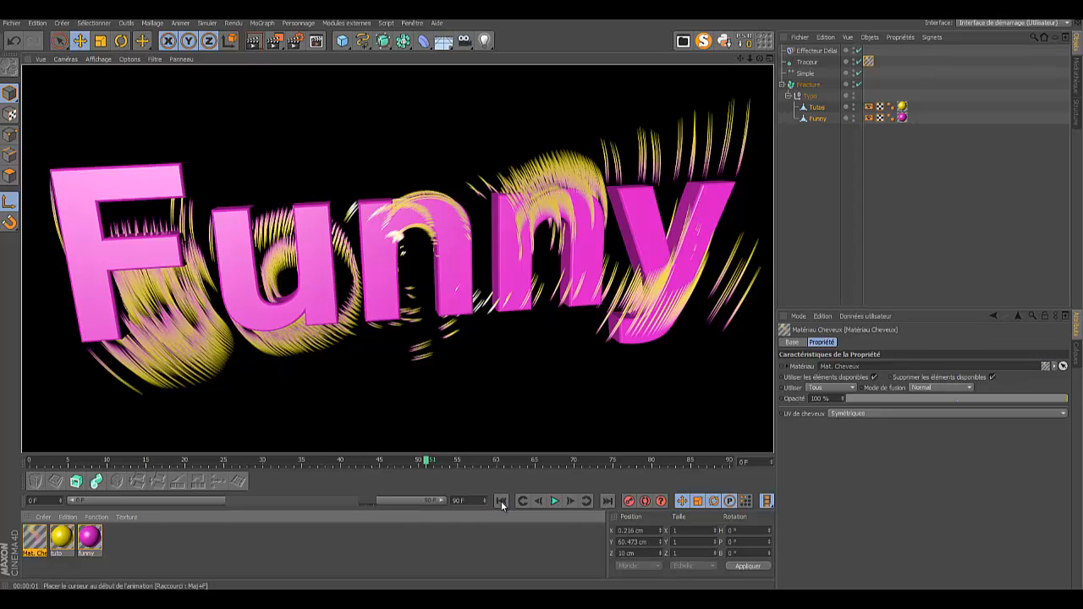
{"action": "left_click", "coordinate": [501, 501]}
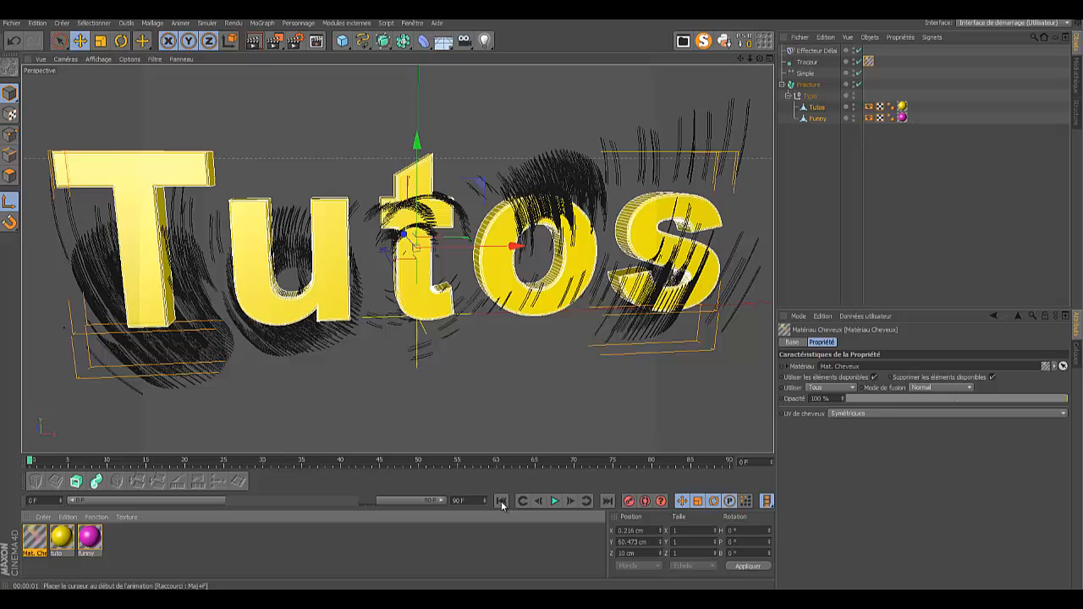
Step: Turn off saving in the render settings and set the output format to Film QuickTime
{"action": "left_click", "coordinate": [296, 40]}
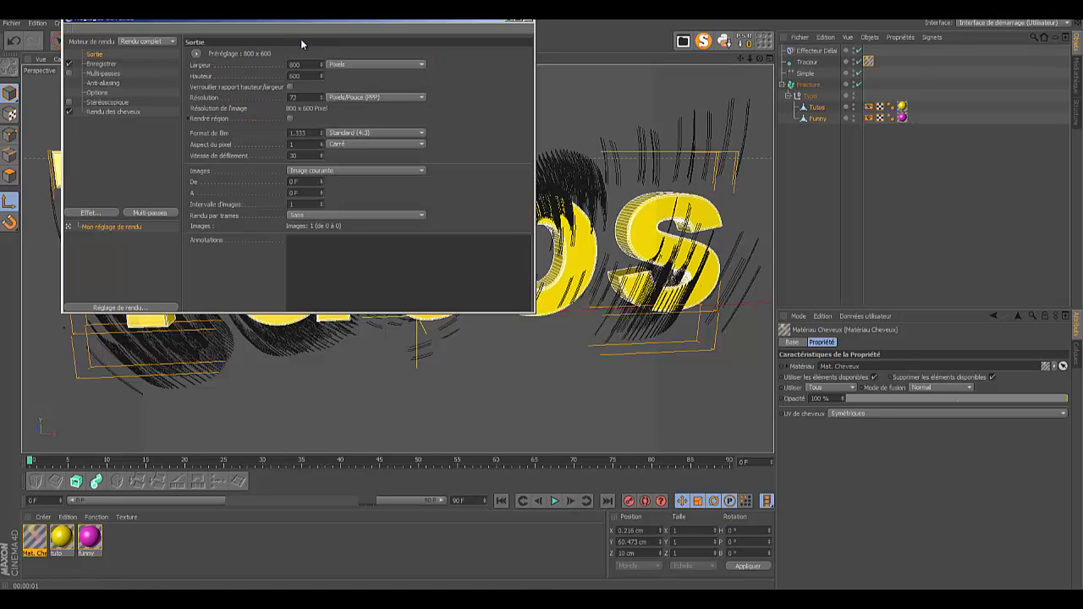
{"action": "left_click", "coordinate": [69, 64]}
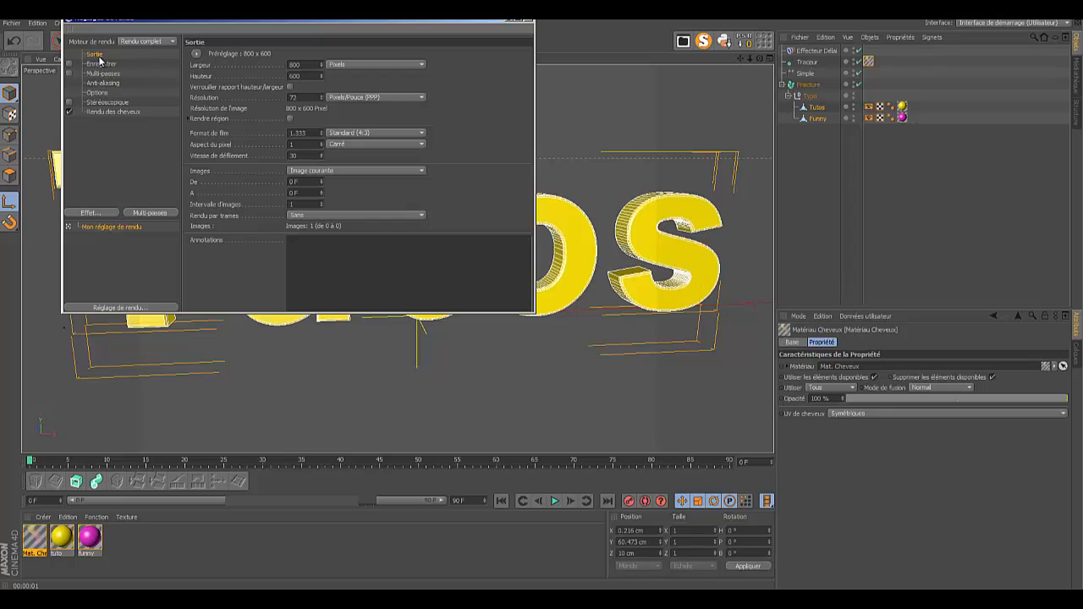
{"action": "left_click", "coordinate": [101, 67]}
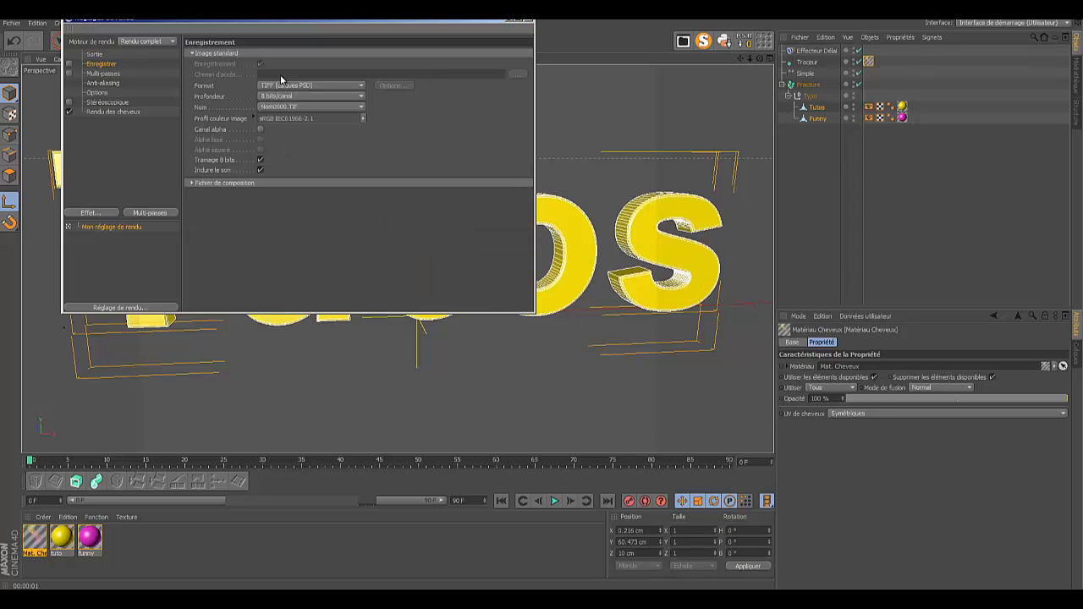
{"action": "left_click", "coordinate": [362, 86]}
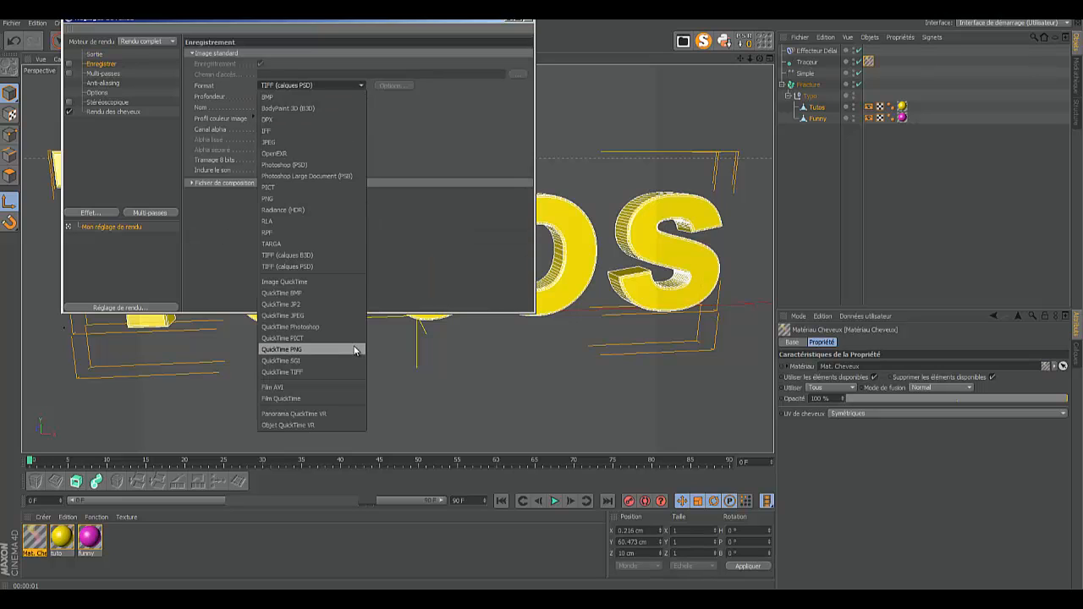
{"action": "left_click", "coordinate": [326, 398]}
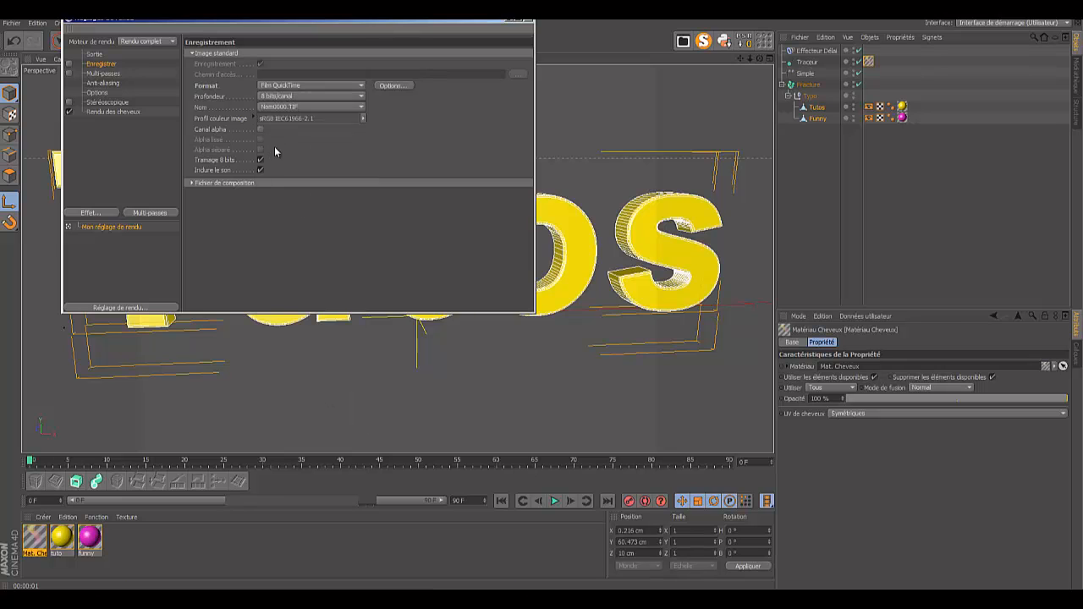
{"action": "left_click", "coordinate": [529, 20]}
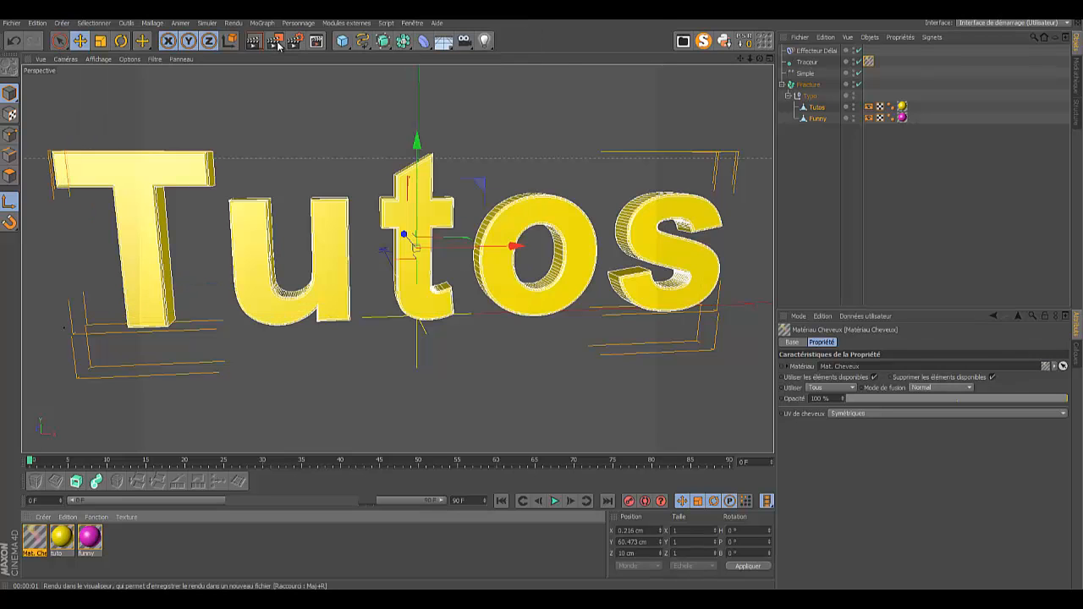
Step: Test-render the current frame in the Picture Viewer and set the render range to all frames (Toutes les images)
{"action": "left_click", "coordinate": [277, 43]}
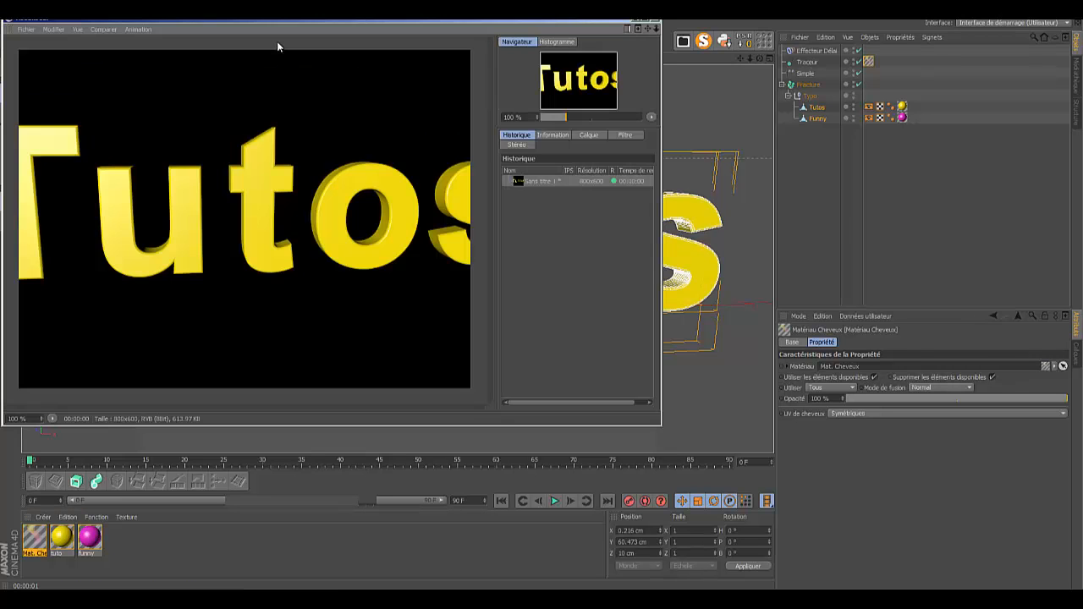
{"action": "left_click", "coordinate": [654, 28]}
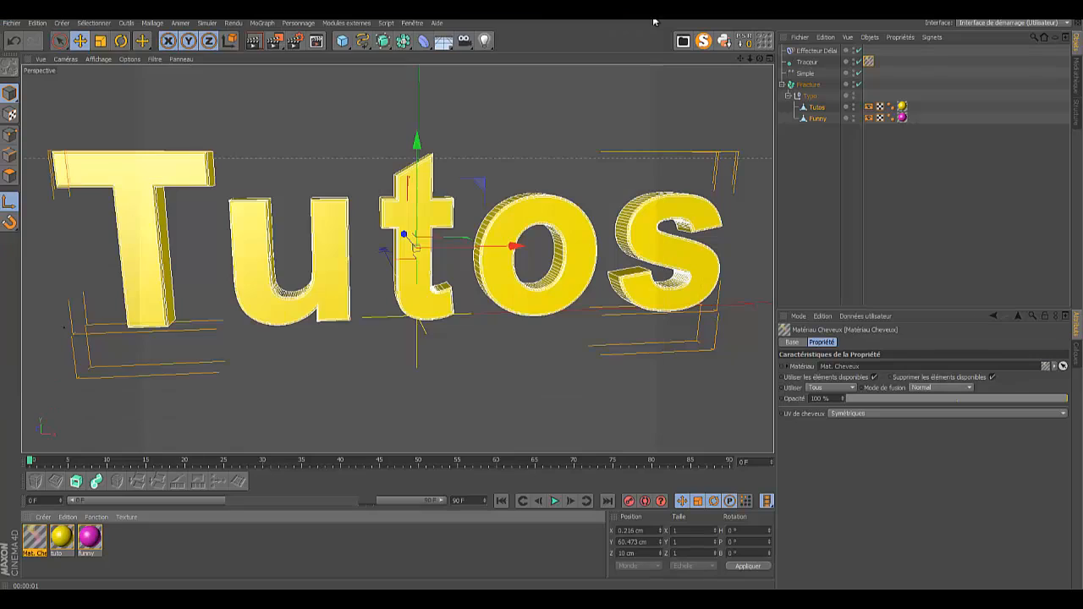
{"action": "left_click", "coordinate": [295, 39]}
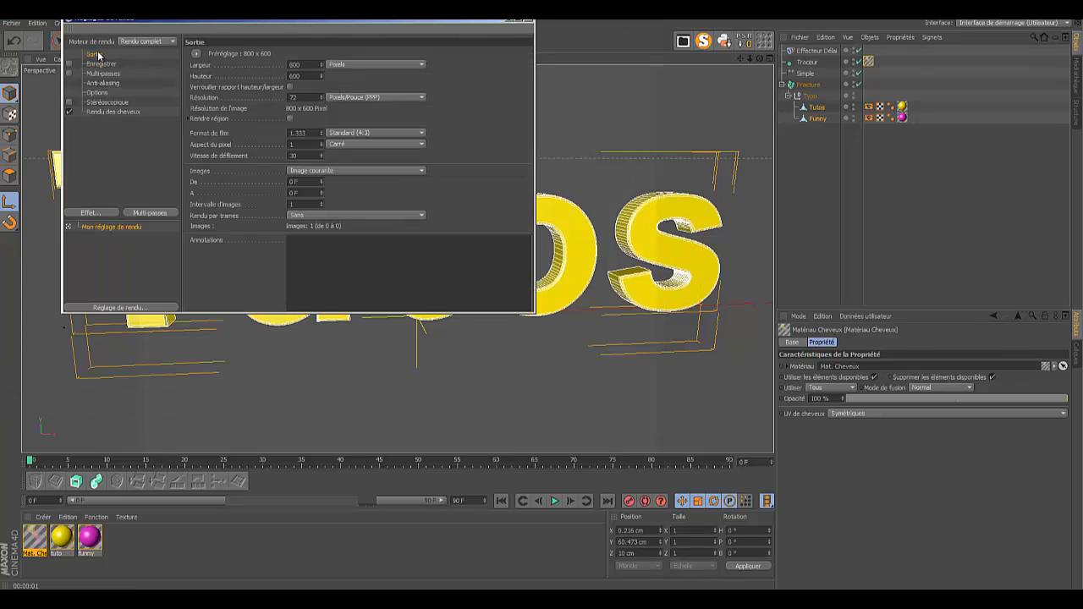
{"action": "left_click", "coordinate": [423, 171]}
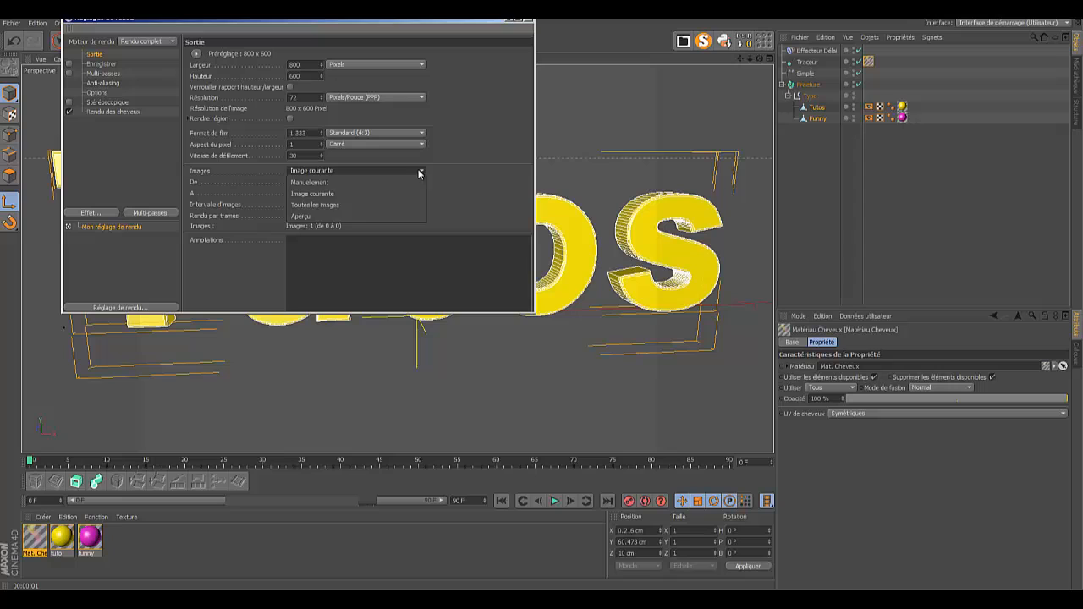
{"action": "left_click", "coordinate": [359, 204]}
{"action": "left_click", "coordinate": [531, 21]}
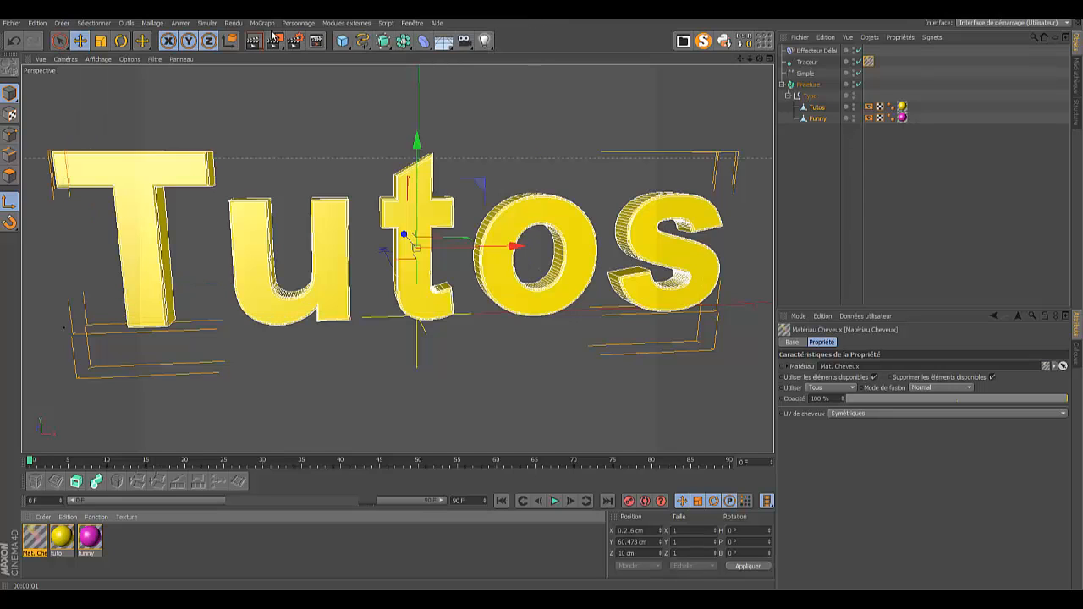
Step: Render the whole animation in the Picture Viewer without saving, reduce the preview zoom to 87 % and play it back
{"action": "left_click", "coordinate": [277, 42]}
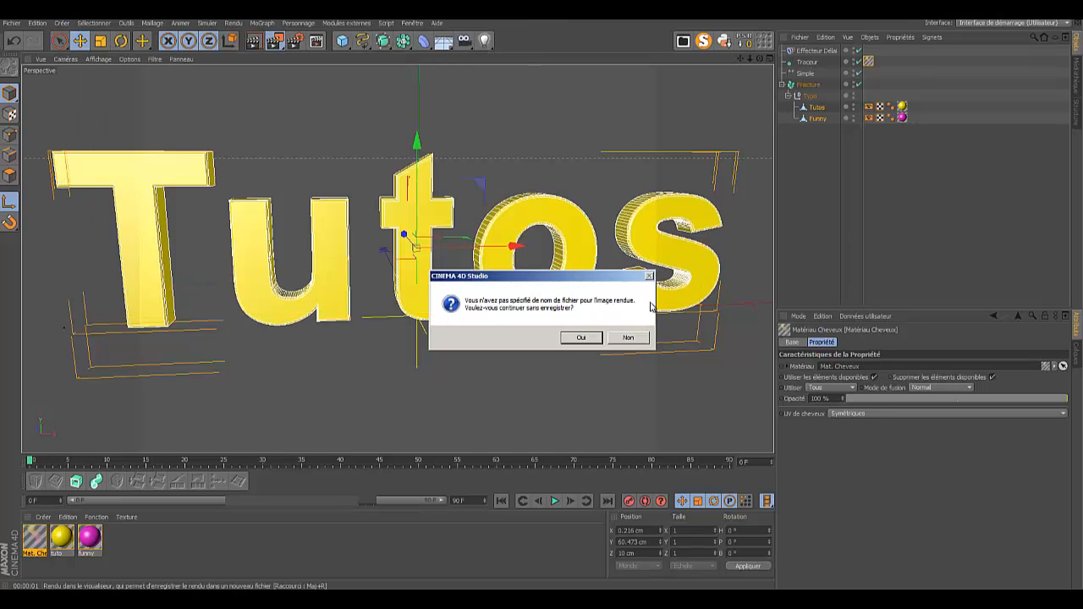
{"action": "left_click", "coordinate": [580, 338]}
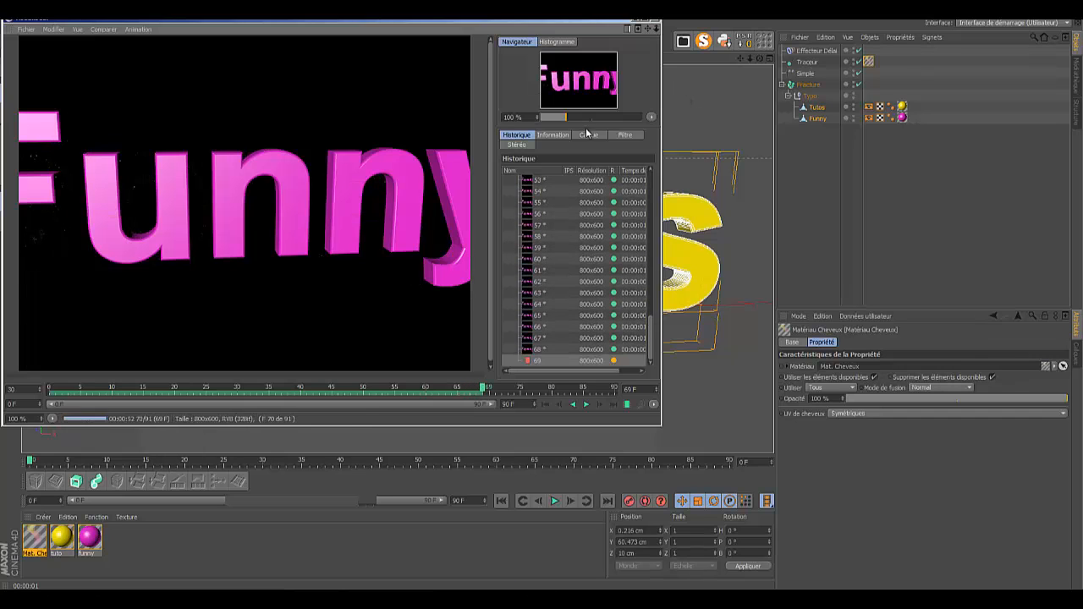
{"action": "left_click_drag", "start_coordinate": [566, 116], "coordinate": [566, 115]}
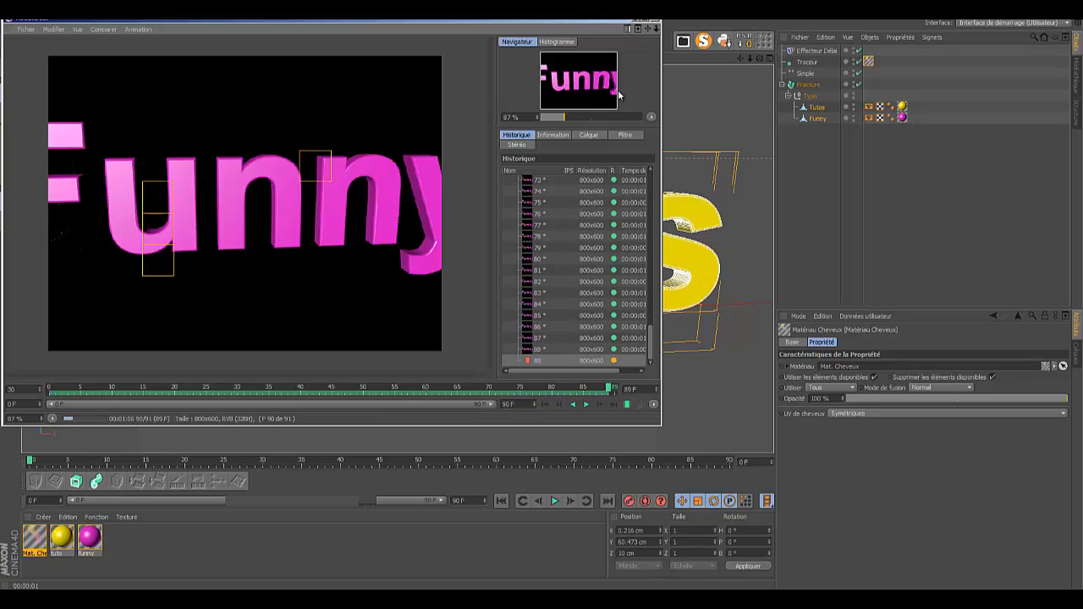
{"action": "left_click", "coordinate": [587, 407]}
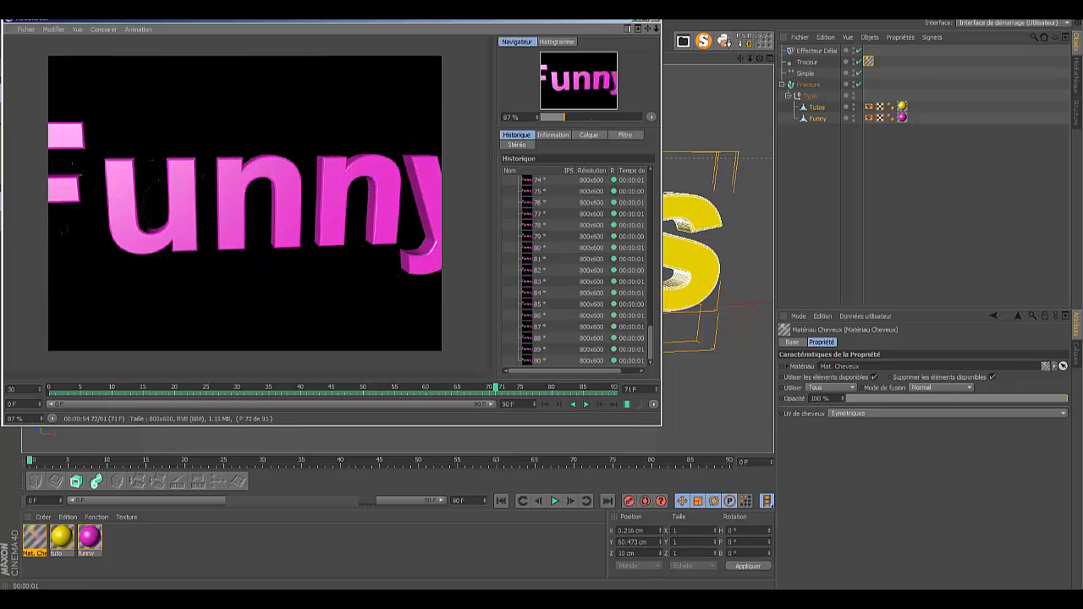
{"action": "left_click", "coordinate": [656, 20]}
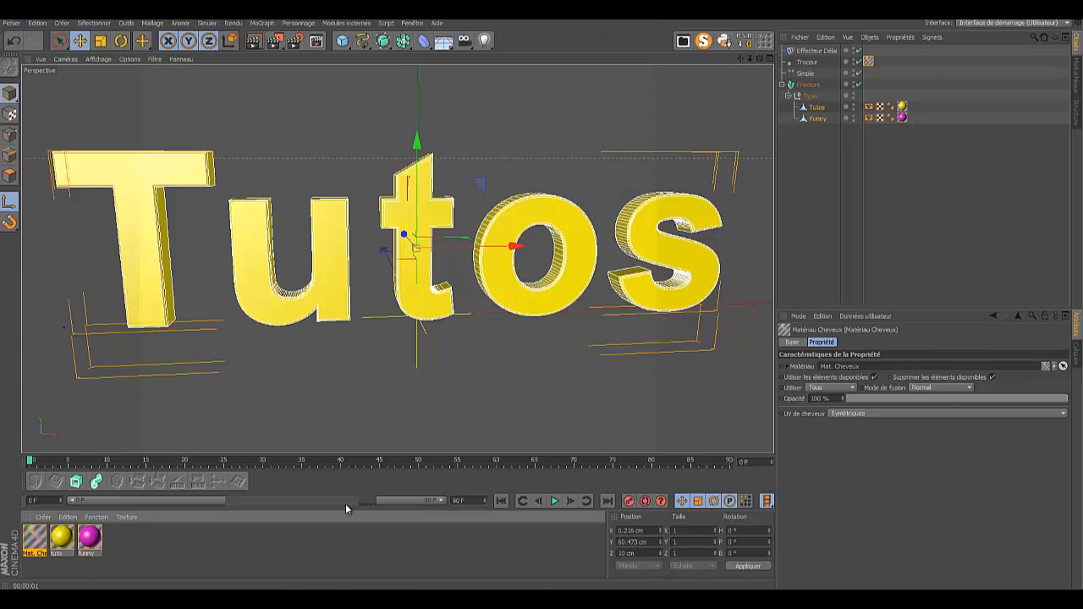
Step: Set the Tracer's from-end limit amount to 3
{"action": "left_click", "coordinate": [806, 74]}
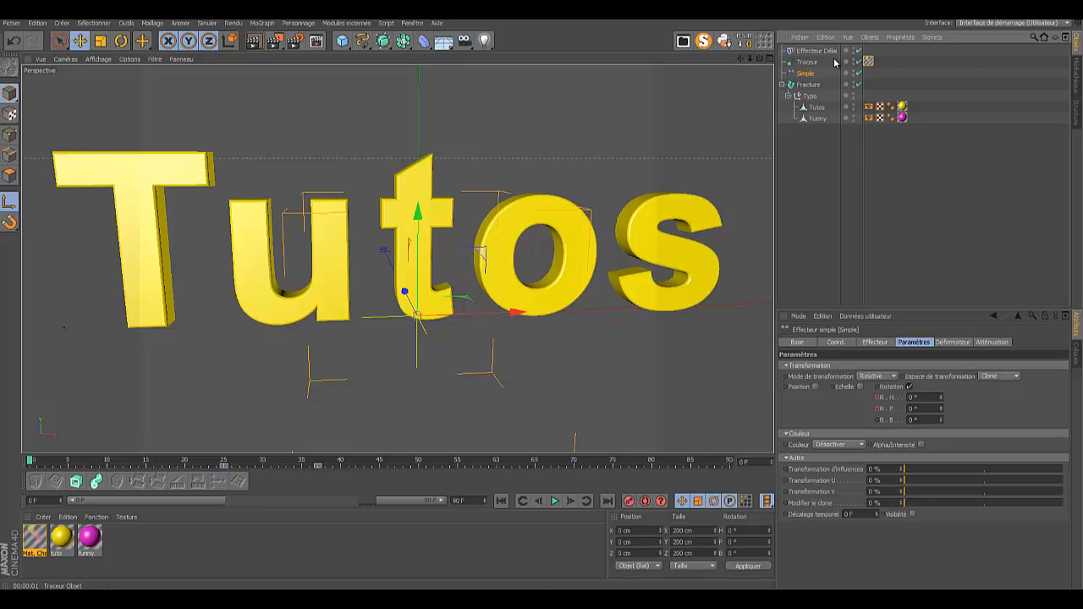
{"action": "left_click", "coordinate": [808, 62]}
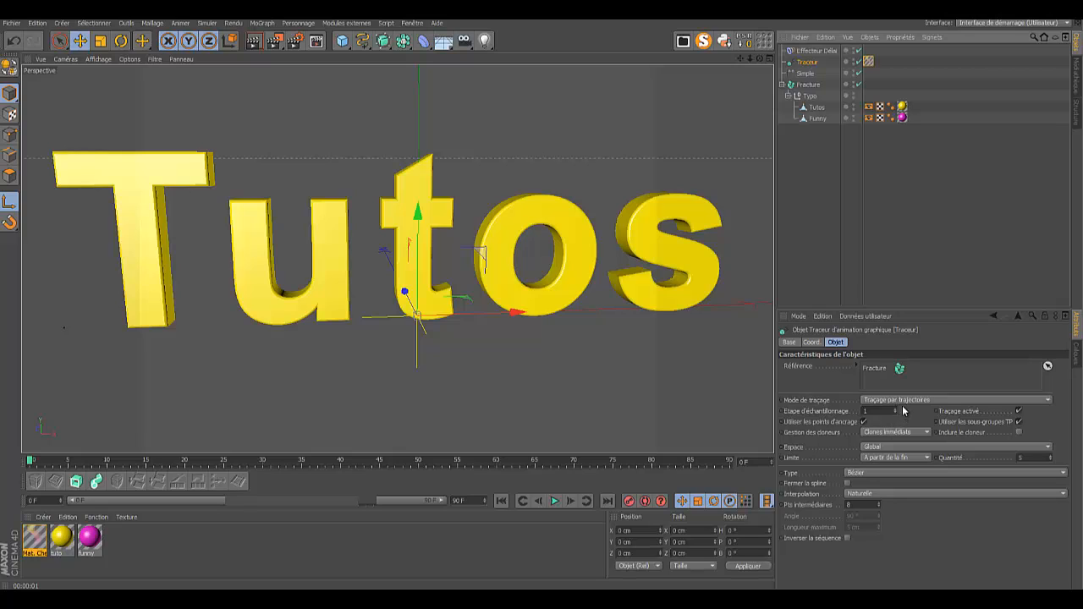
{"action": "left_click", "coordinate": [1033, 456]}
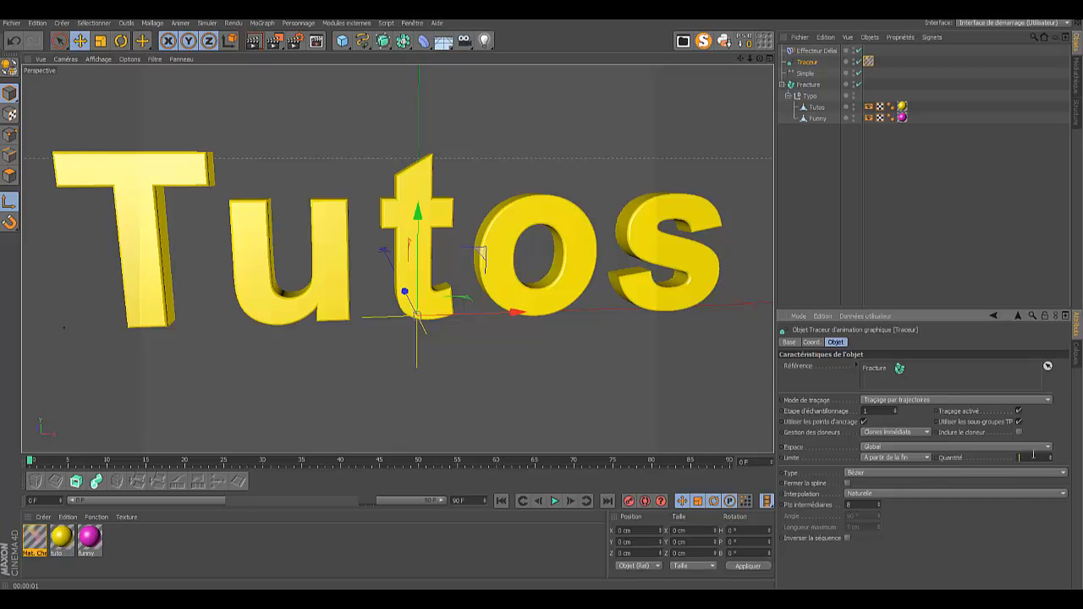
{"action": "type", "text": "3"}
Step: Render the animation again in the Picture Viewer without saving to check the shorter trails, and close the viewer
{"action": "left_click", "coordinate": [278, 42]}
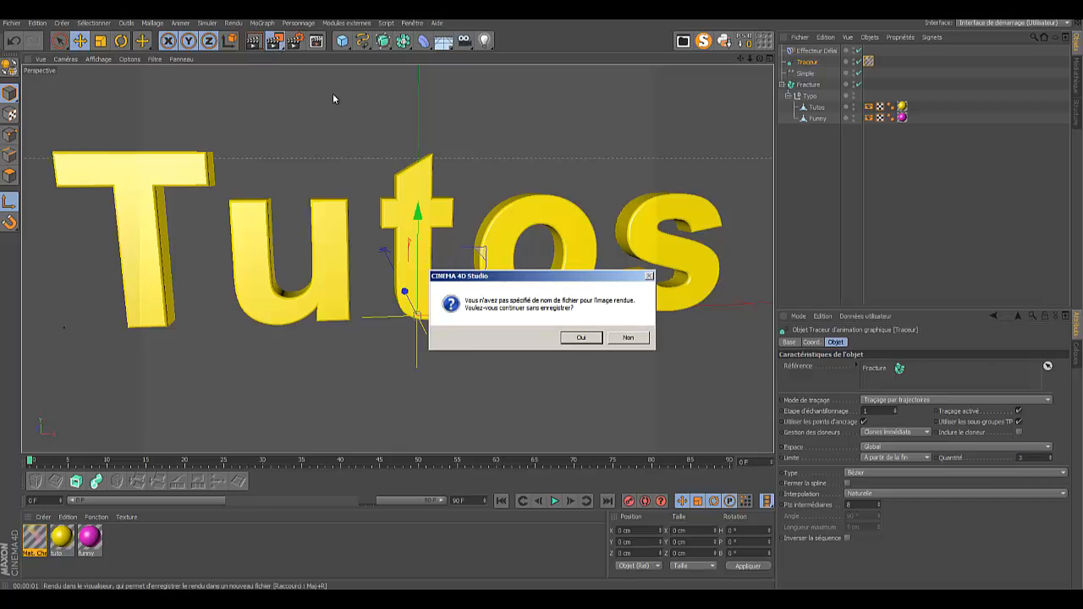
{"action": "left_click", "coordinate": [588, 338]}
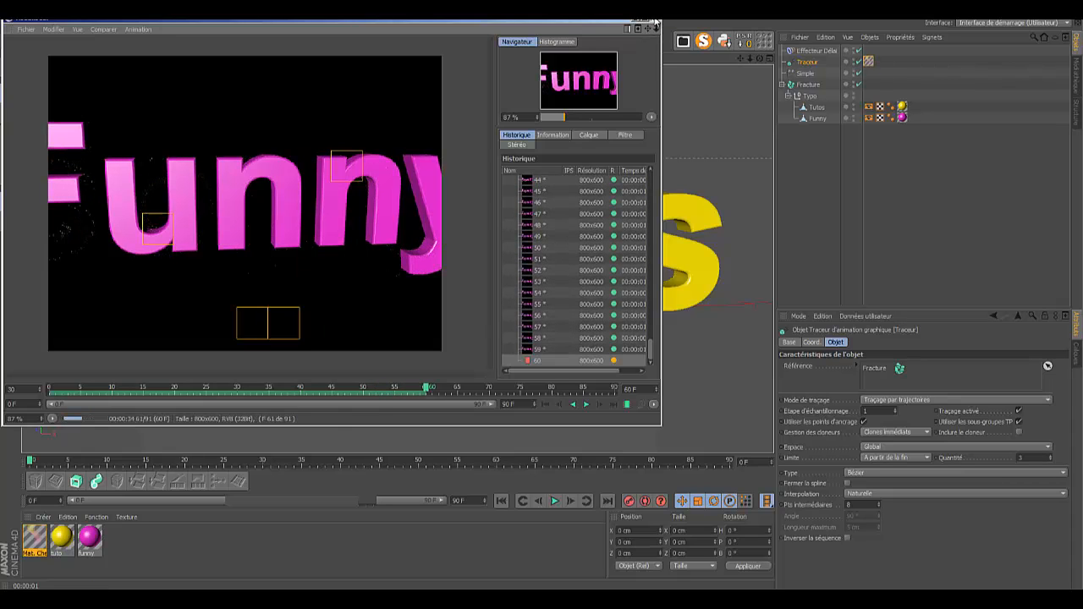
{"action": "left_click", "coordinate": [653, 26]}
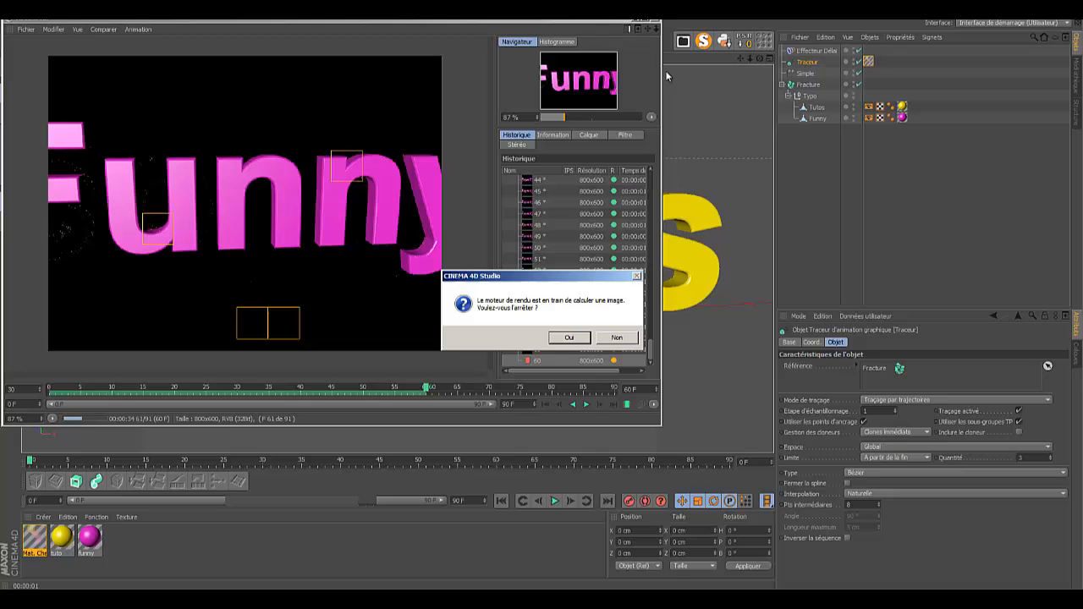
{"action": "left_click", "coordinate": [618, 338]}
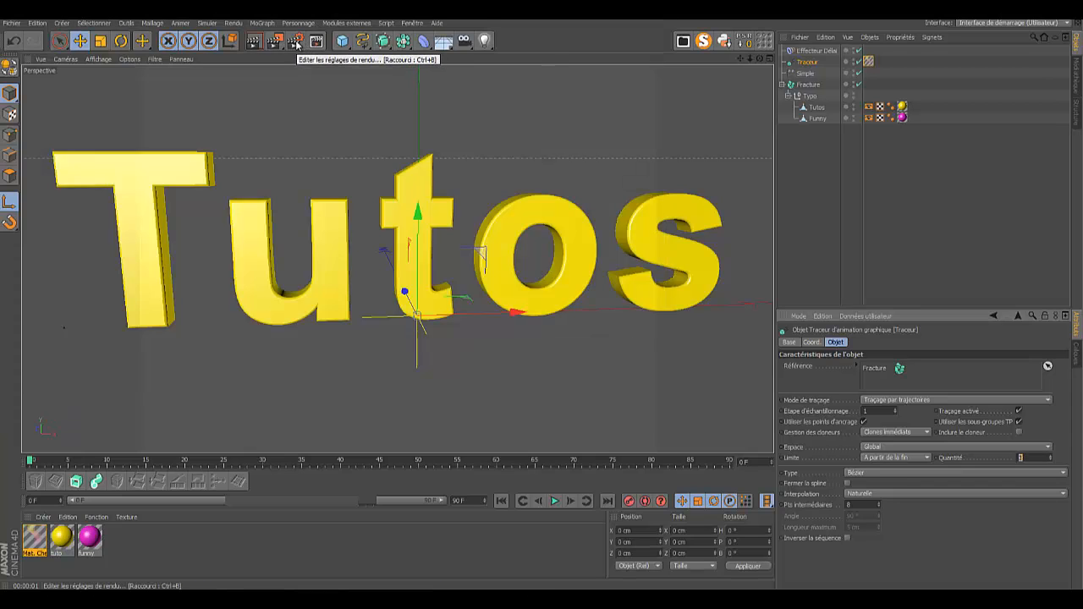
Step: Apply the HDV/HDTV 720 25 film/video preset to the render output and close the render settings
{"action": "left_click", "coordinate": [296, 41]}
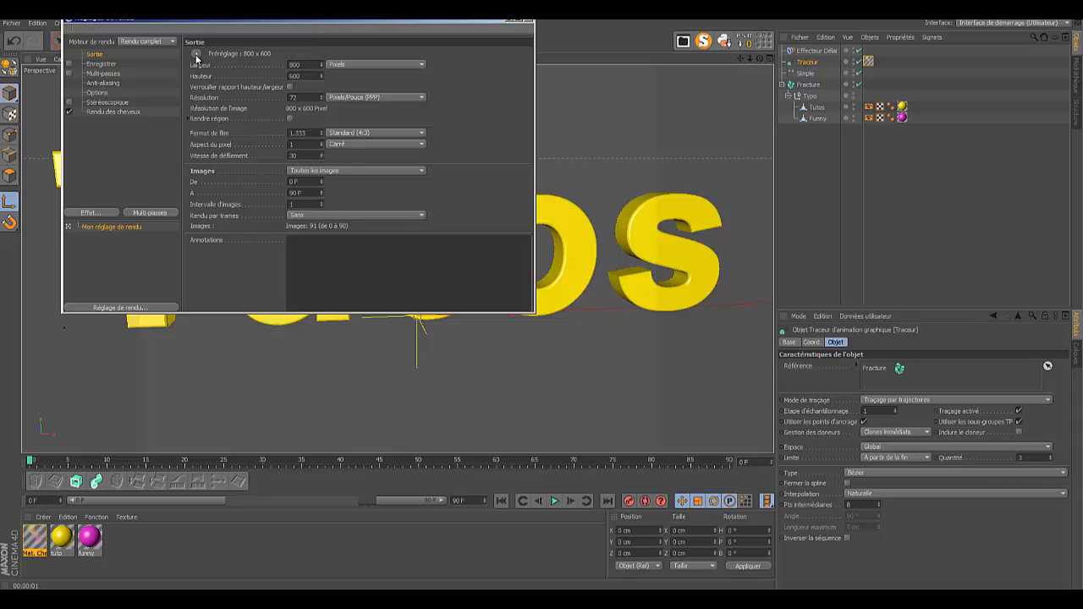
{"action": "left_click", "coordinate": [197, 54]}
{"action": "mouse_move", "coordinate": [233, 99]}
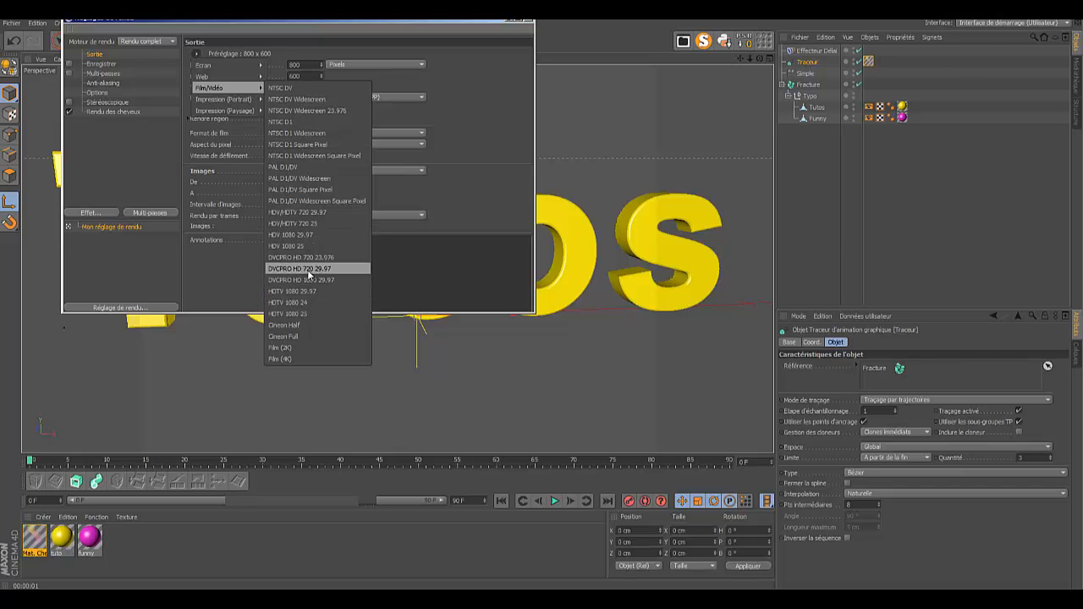
{"action": "left_click", "coordinate": [317, 223]}
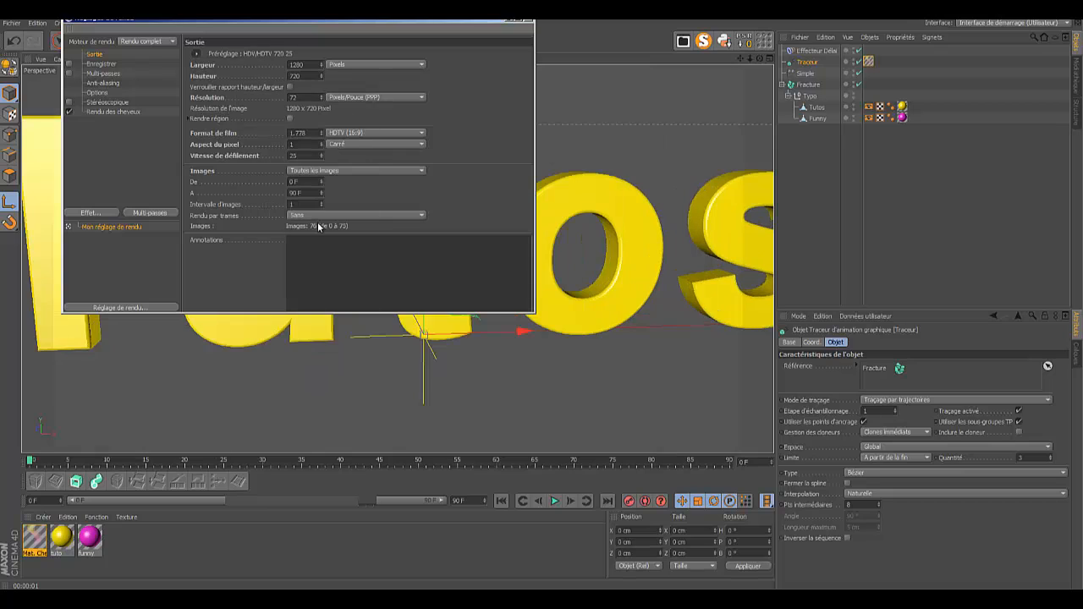
{"action": "left_click", "coordinate": [529, 22]}
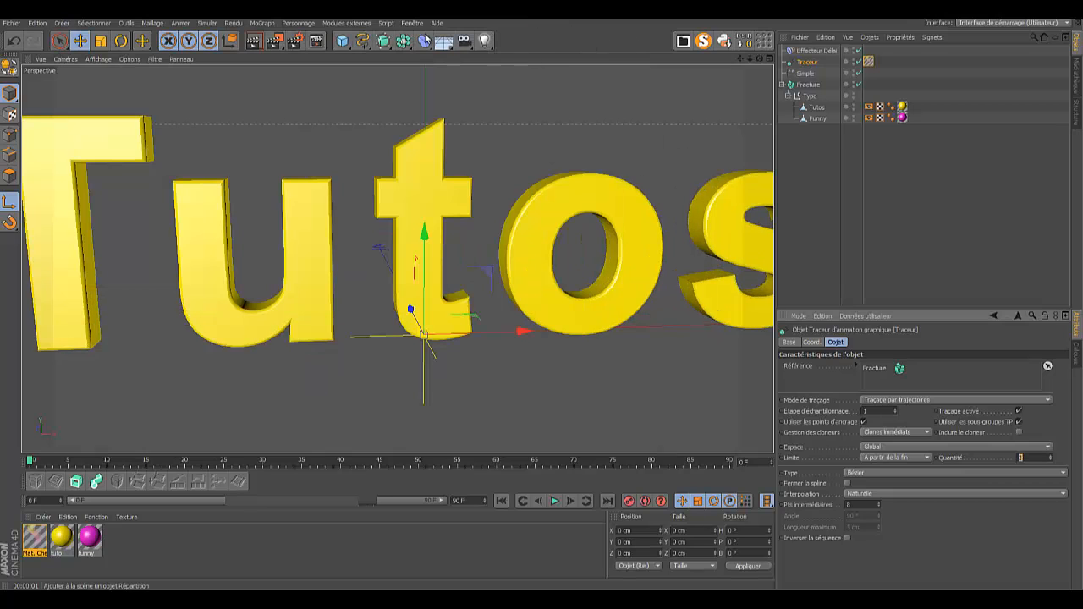
Step: Add a camera, look through it, and frame the whole Tutos word at a slight angle from its left side
{"action": "left_click_drag", "start_coordinate": [470, 49], "coordinate": [512, 54]}
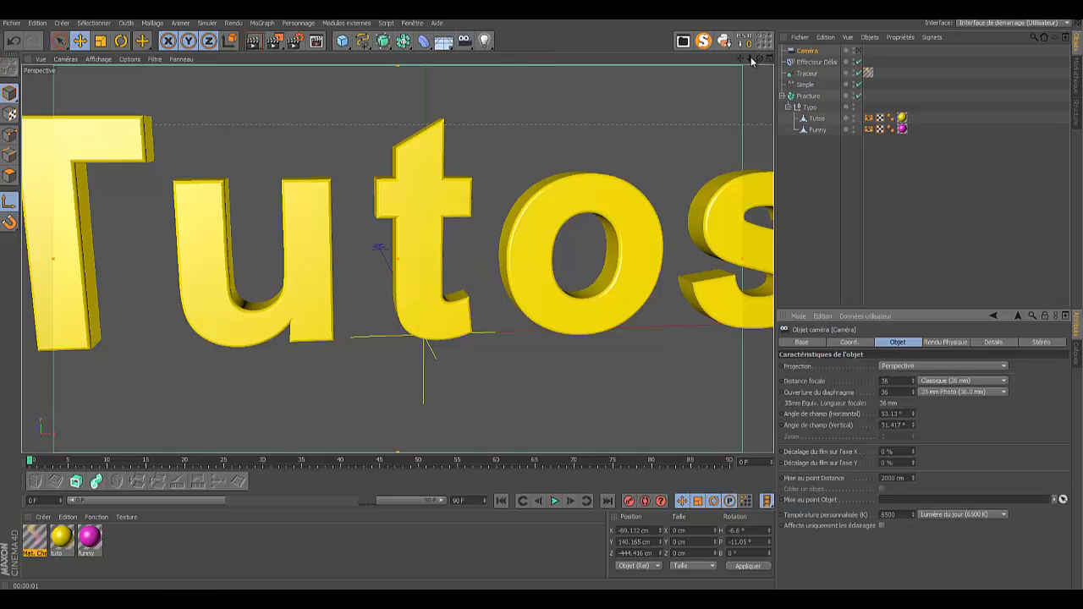
{"action": "left_click_drag", "start_coordinate": [751, 59], "coordinate": [543, 305]}
{"action": "left_click", "coordinate": [858, 51]}
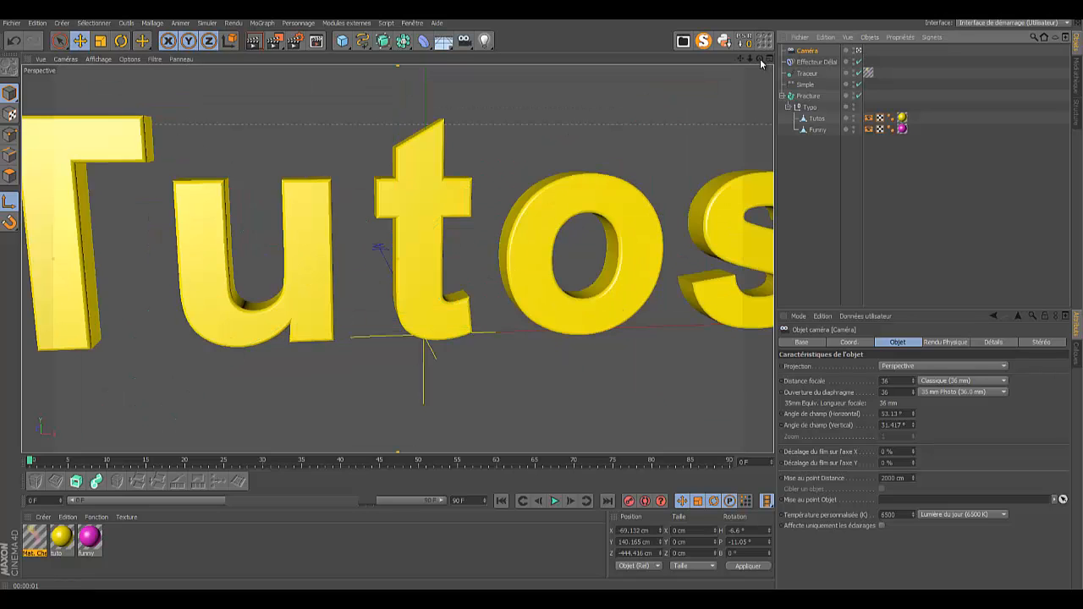
{"action": "left_click_drag", "start_coordinate": [750, 59], "coordinate": [541, 300]}
{"action": "left_click_drag", "start_coordinate": [759, 56], "coordinate": [560, 307]}
{"action": "left_click_drag", "start_coordinate": [760, 59], "coordinate": [542, 303]}
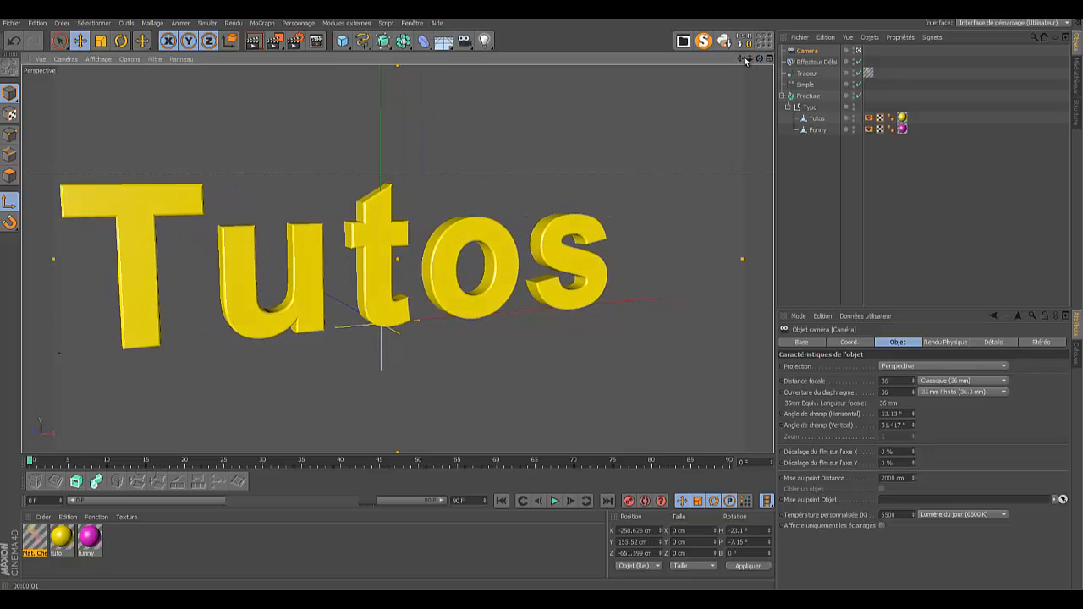
{"action": "left_click_drag", "start_coordinate": [741, 58], "coordinate": [540, 299]}
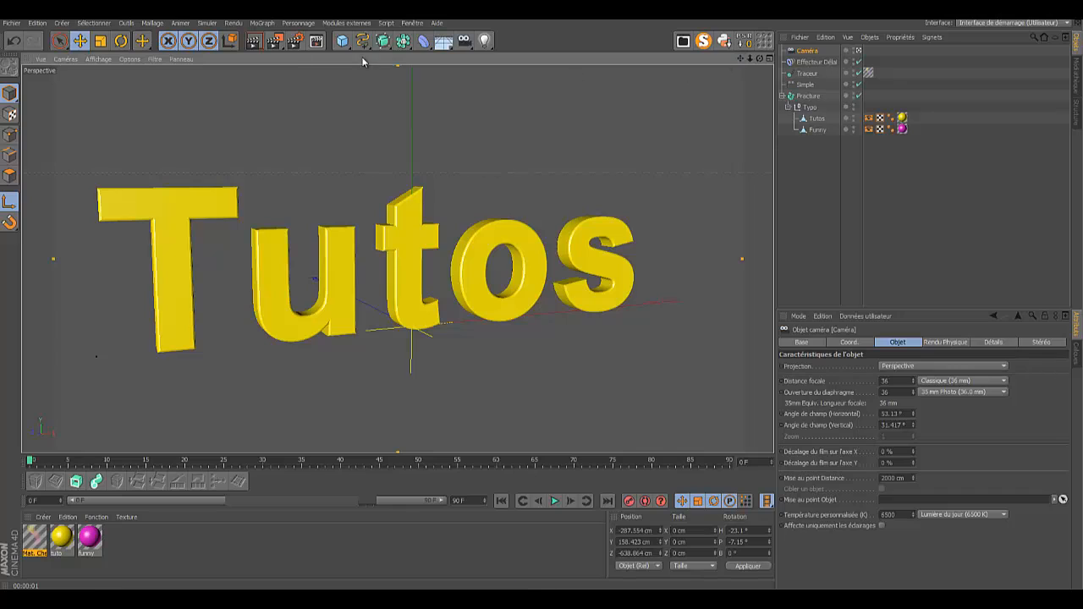
Step: Render the animation through the camera in the Picture Viewer without saving, and reduce the preview zoom to 42 %
{"action": "left_click", "coordinate": [278, 42]}
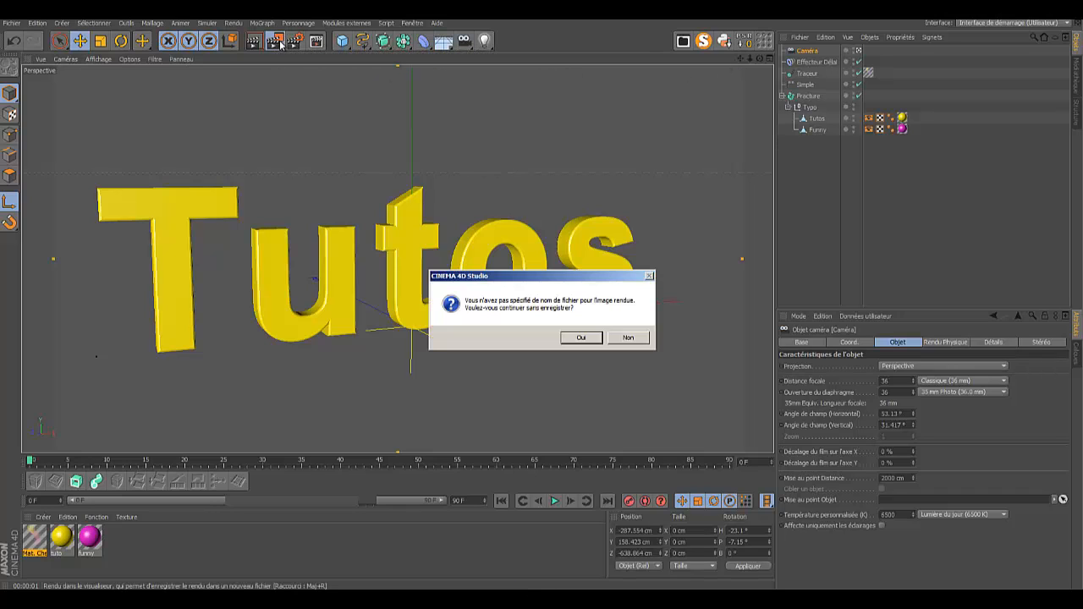
{"action": "left_click", "coordinate": [580, 338]}
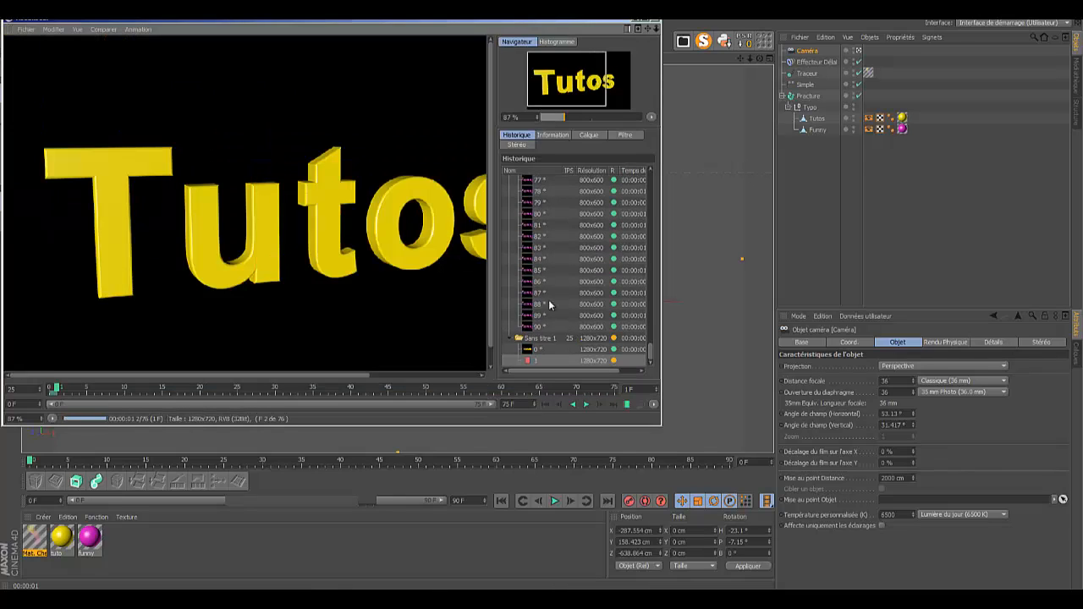
{"action": "left_click_drag", "start_coordinate": [561, 117], "coordinate": [557, 115]}
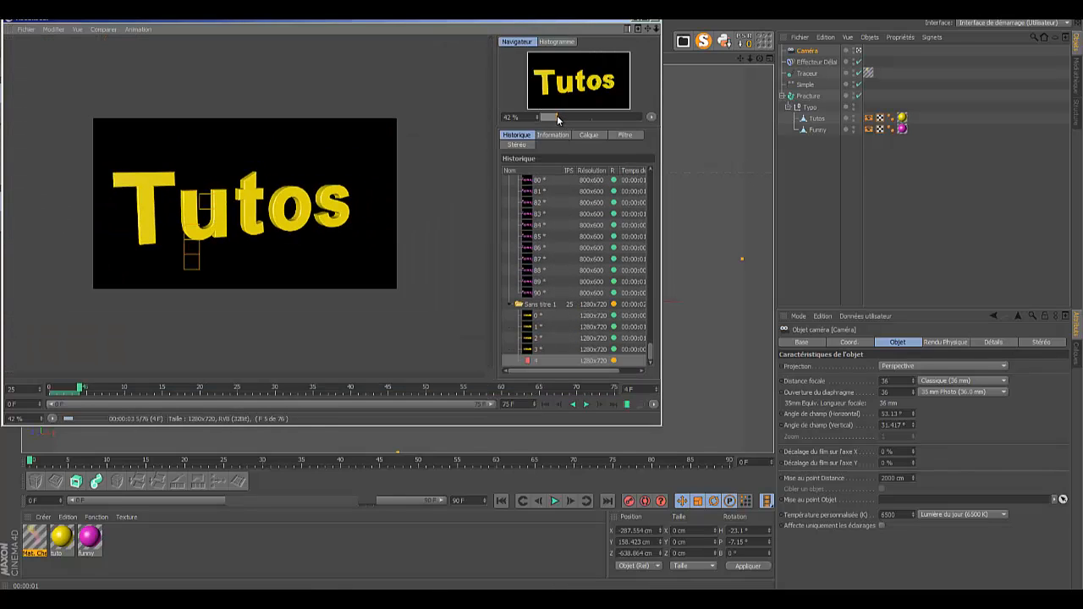